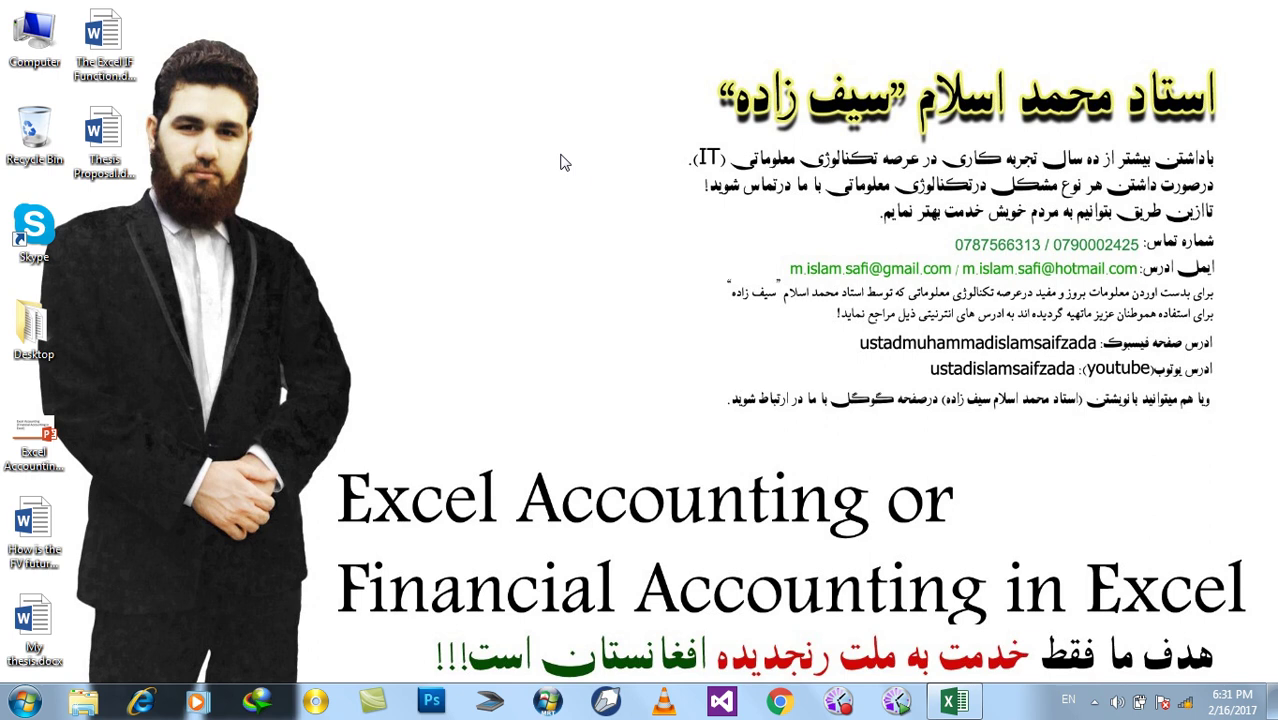
Restore the Excel Financial Functions workbook on its FV Function sheet and select cell H27.
click(685, 208)
click(950, 703)
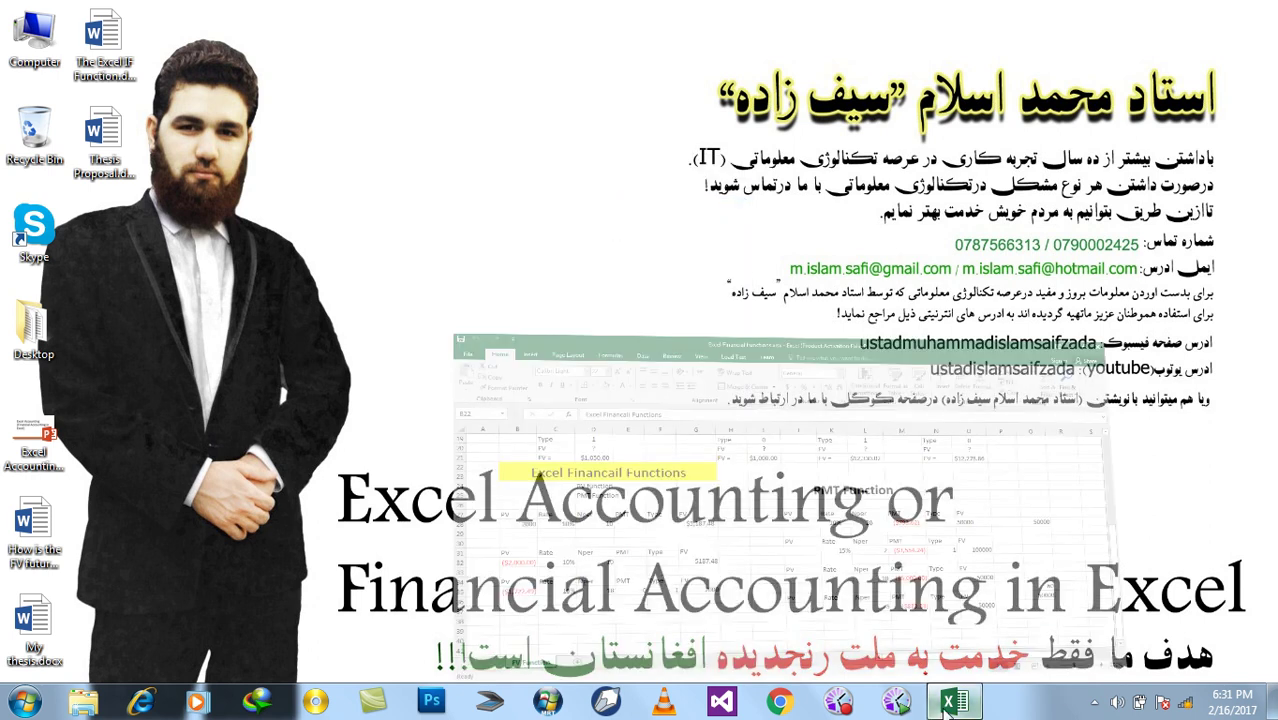
click(546, 362)
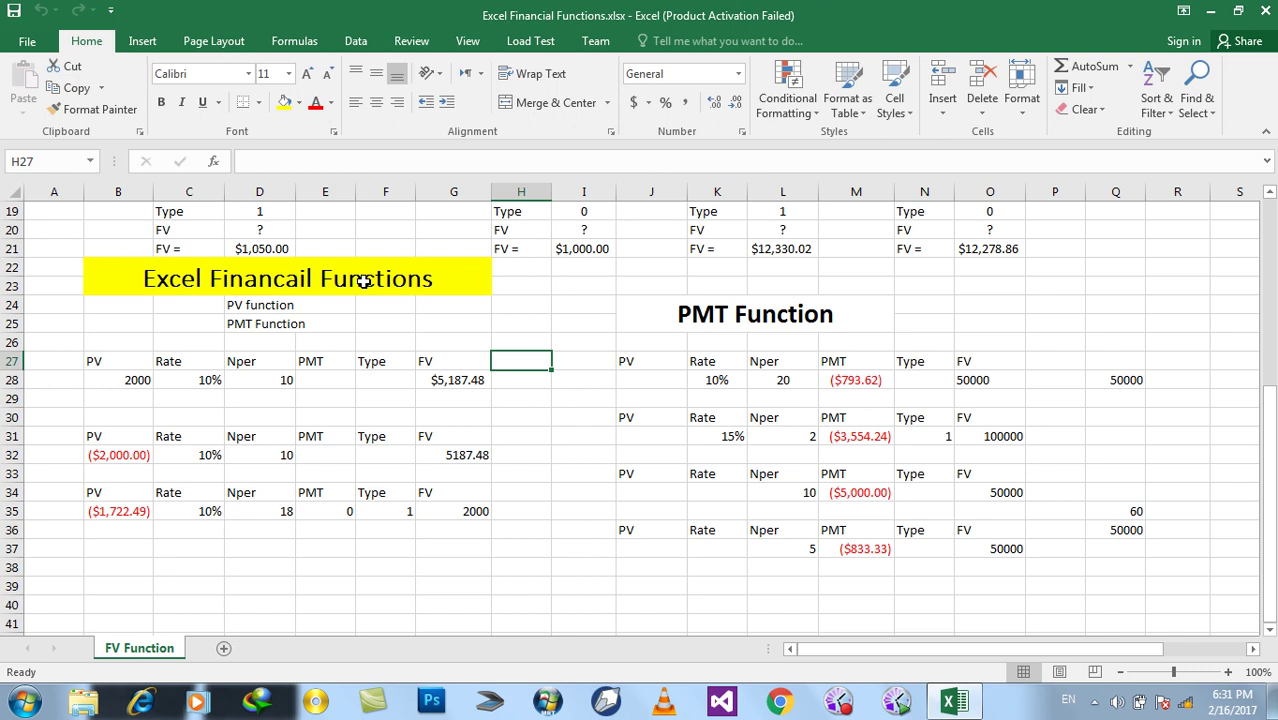
Merge and centre B39:D40 and enter the heading 'Rate Function'.
scroll(491, 410, down, 2)
scroll(491, 410, down, 2)
scroll(491, 410, down, 2)
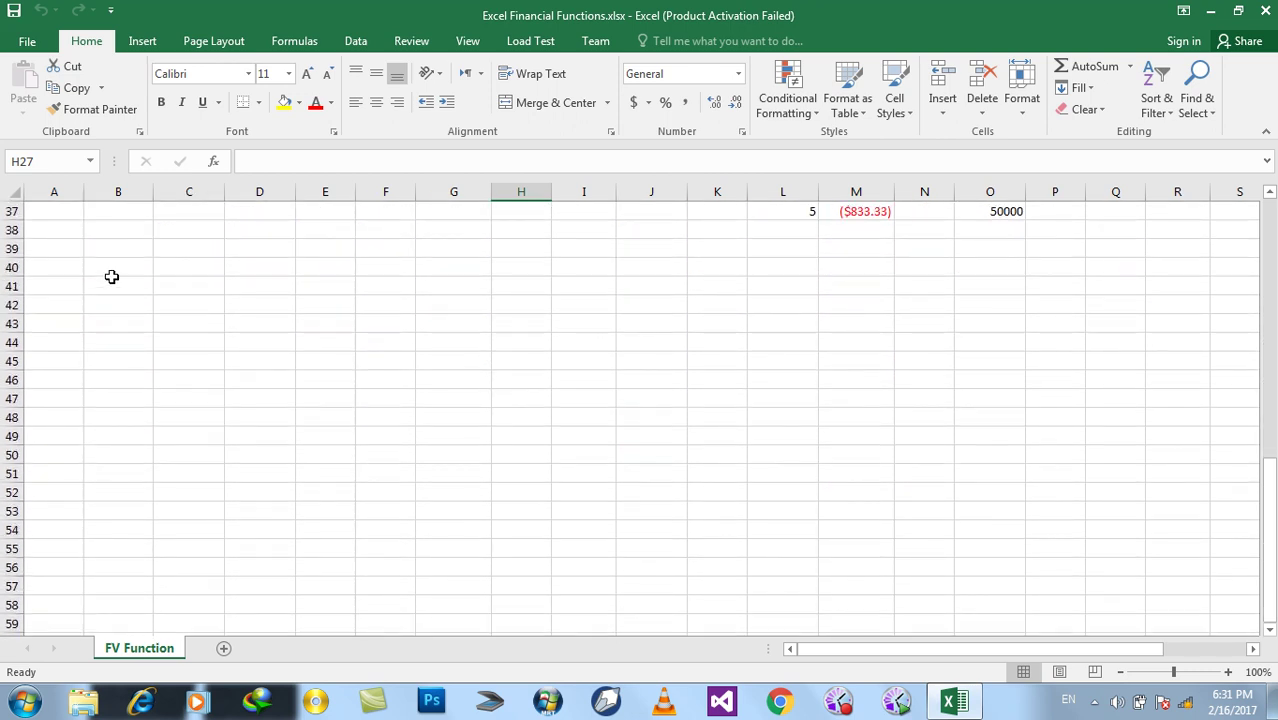
drag(106, 250, 256, 266)
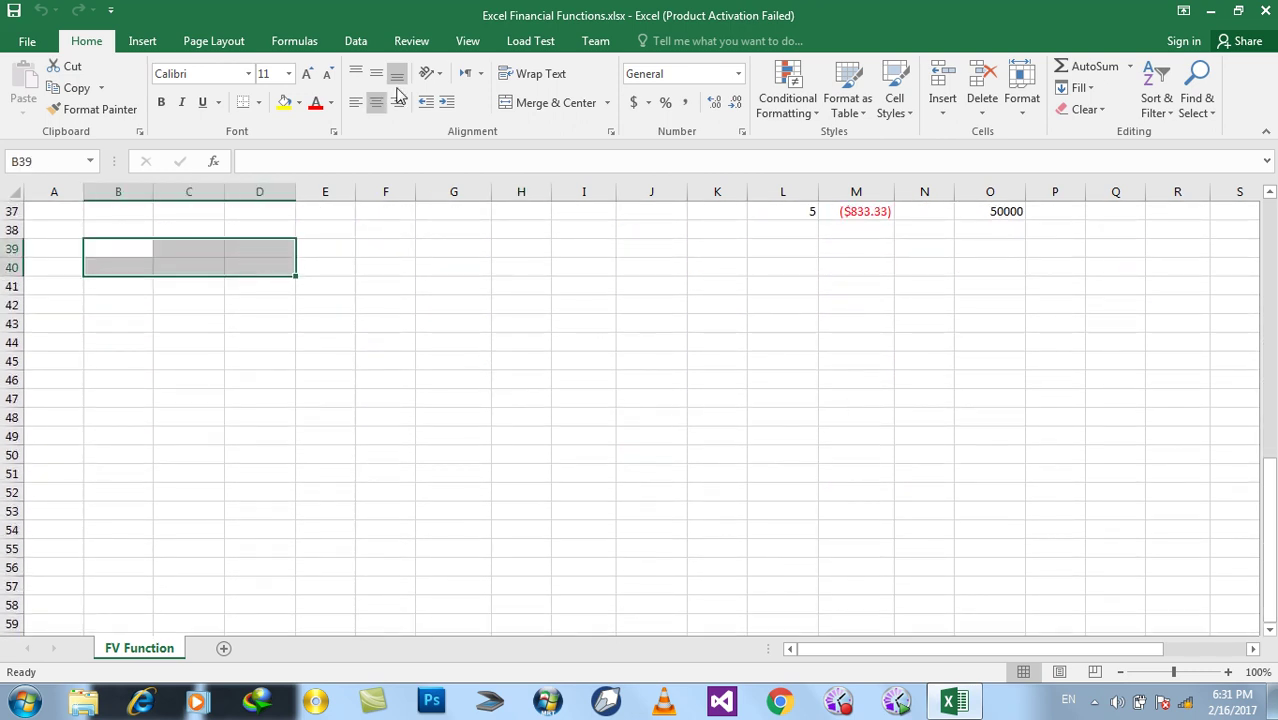
click(530, 104)
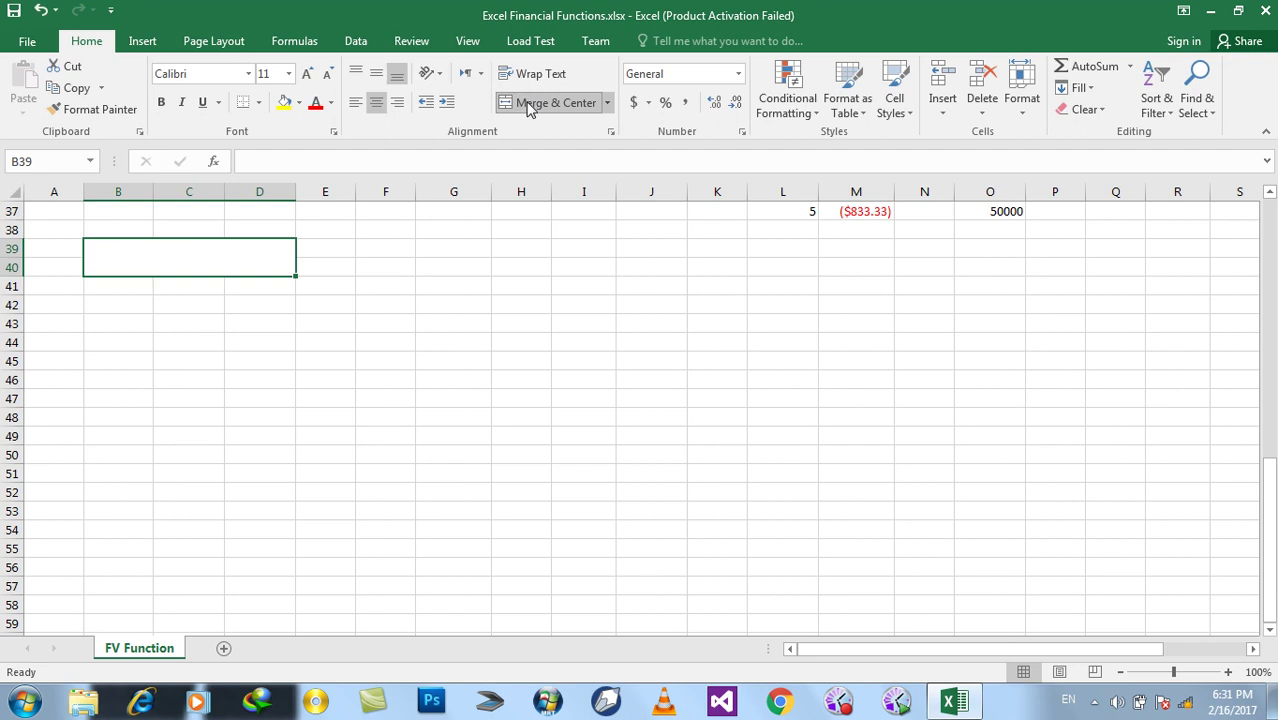
text(Rate Function)
key(Return)
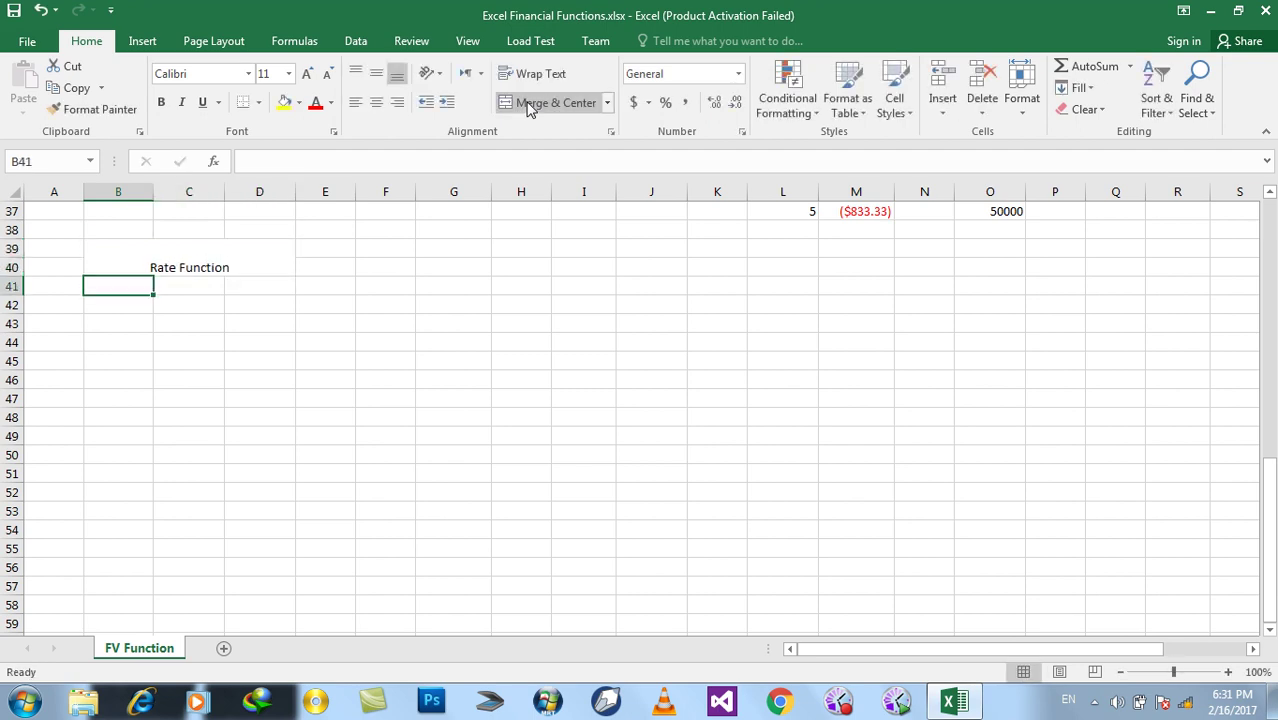
Format the heading as 18 pt bold red text, middle-aligned, on yellow fill.
click(247, 259)
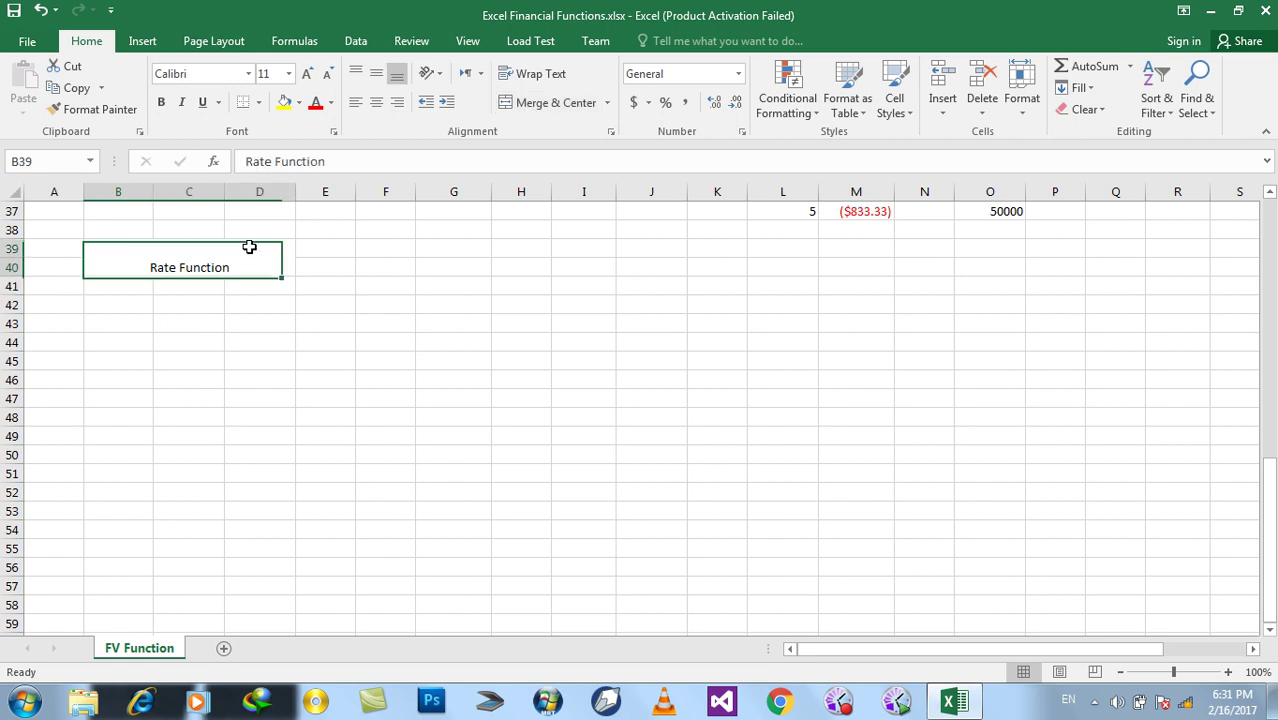
click(307, 75)
click(307, 75)
click(307, 75)
click(307, 75)
click(161, 102)
click(376, 73)
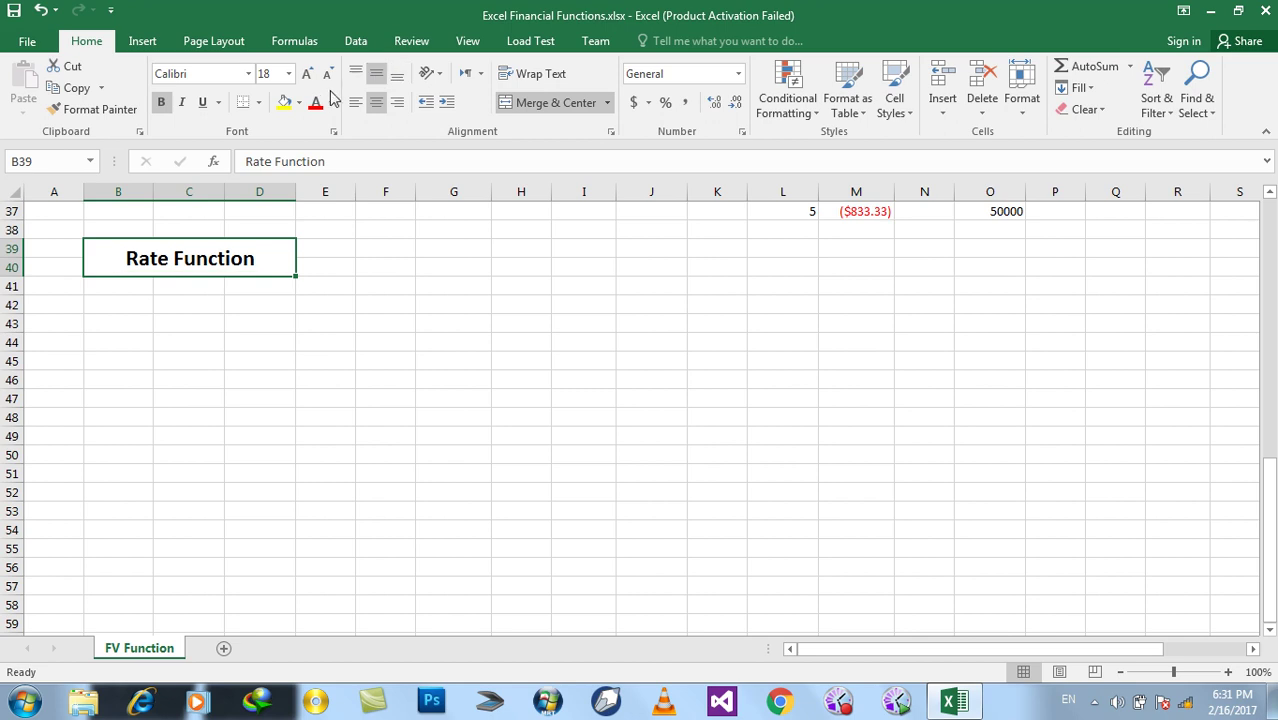
click(315, 103)
click(284, 102)
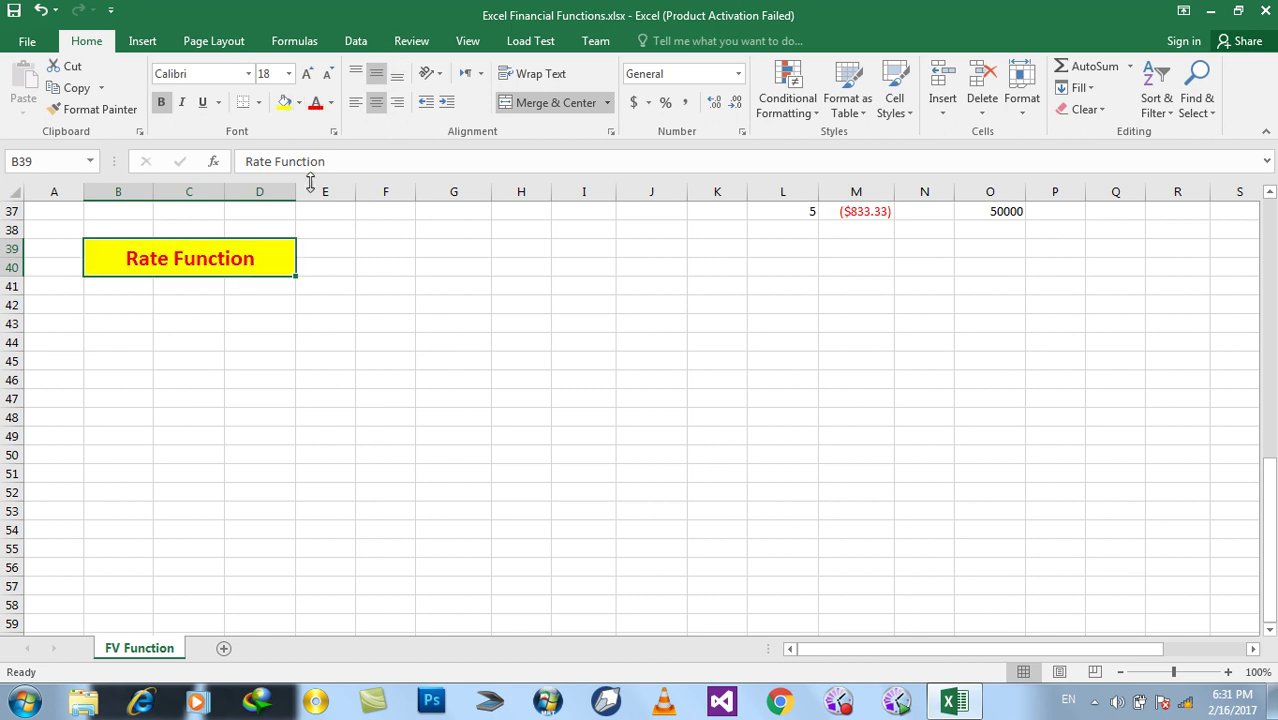
click(345, 318)
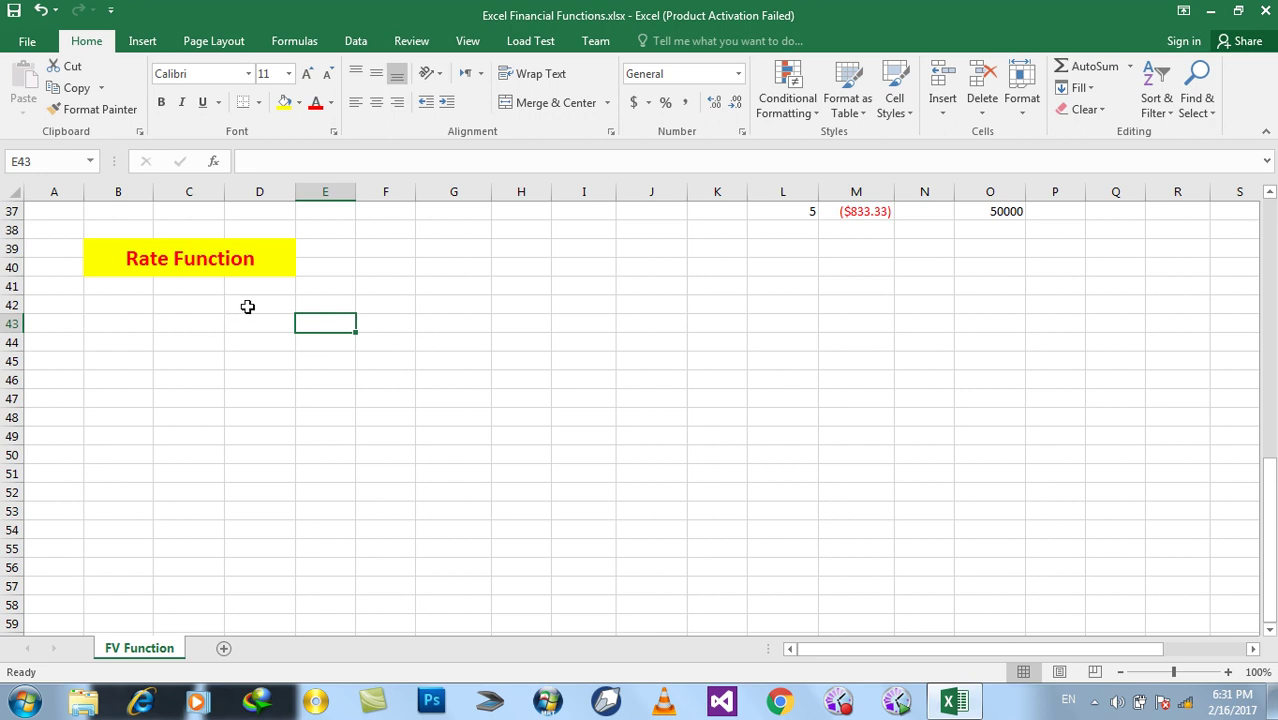
Enter 10000 in B42 with the label PV in A42.
click(137, 304)
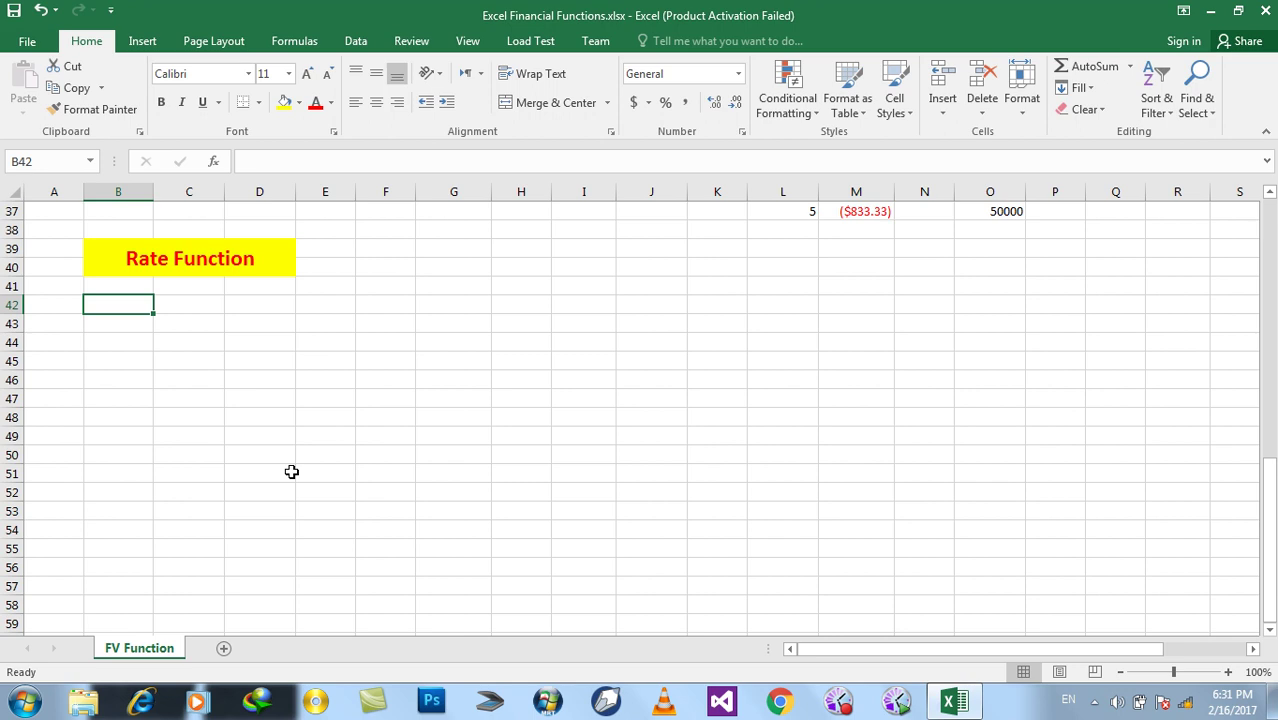
text(1)
text(0000)
key(Return)
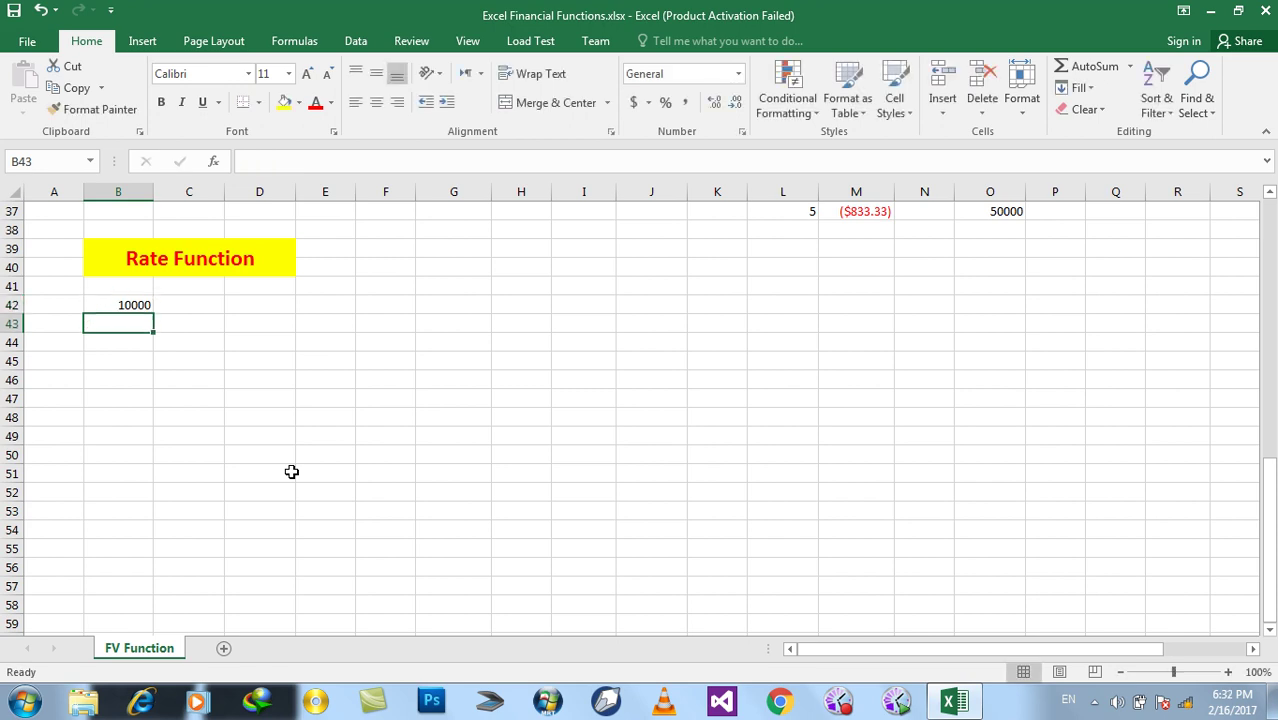
key(Up)
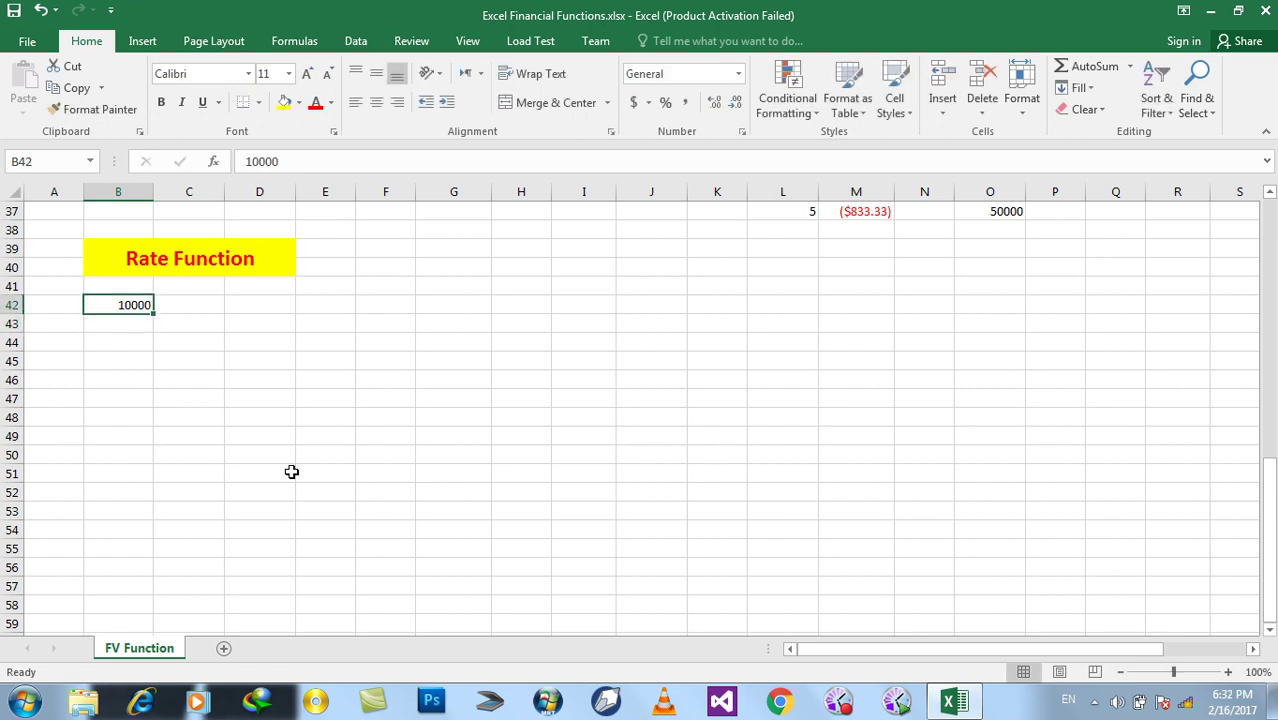
key(Left)
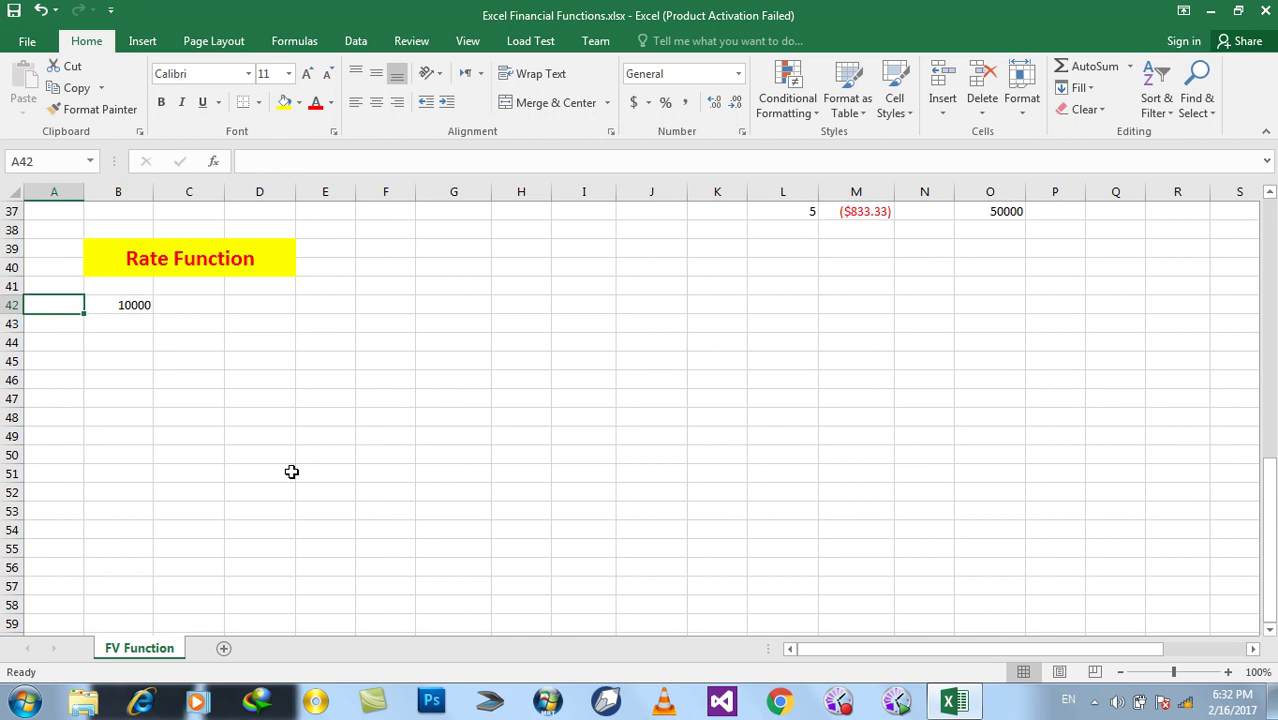
text(PV)
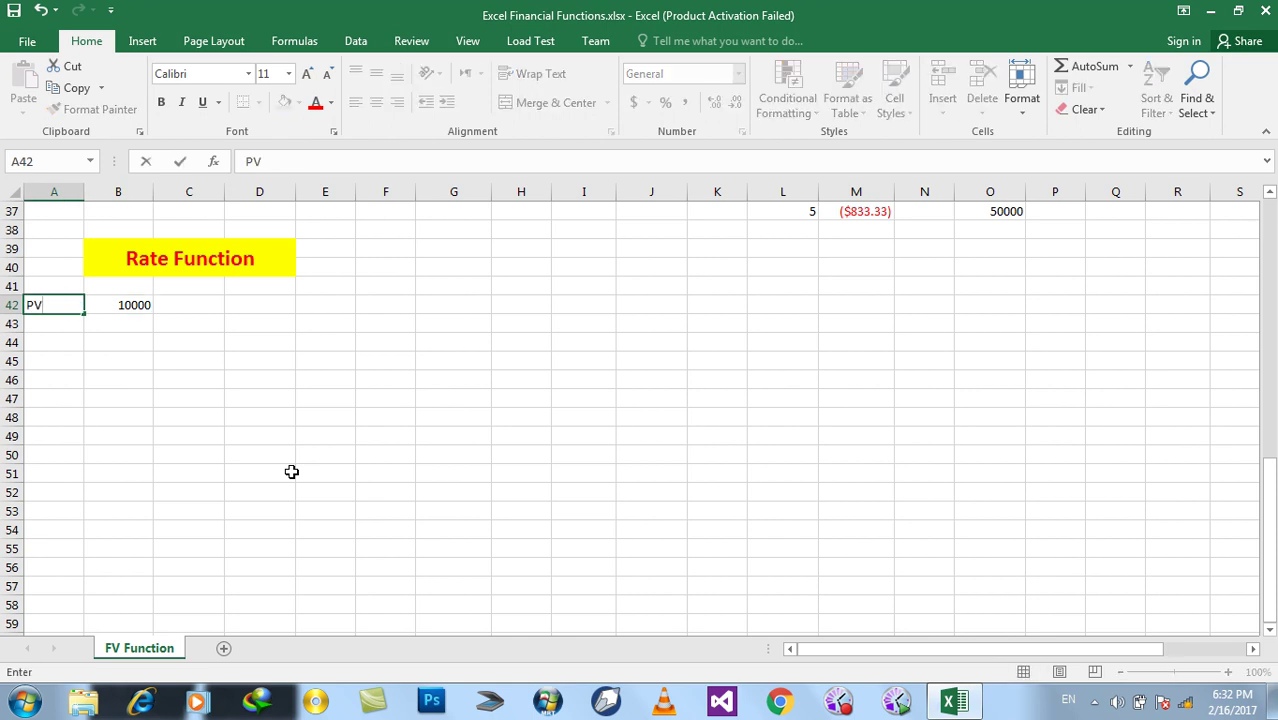
key(Return)
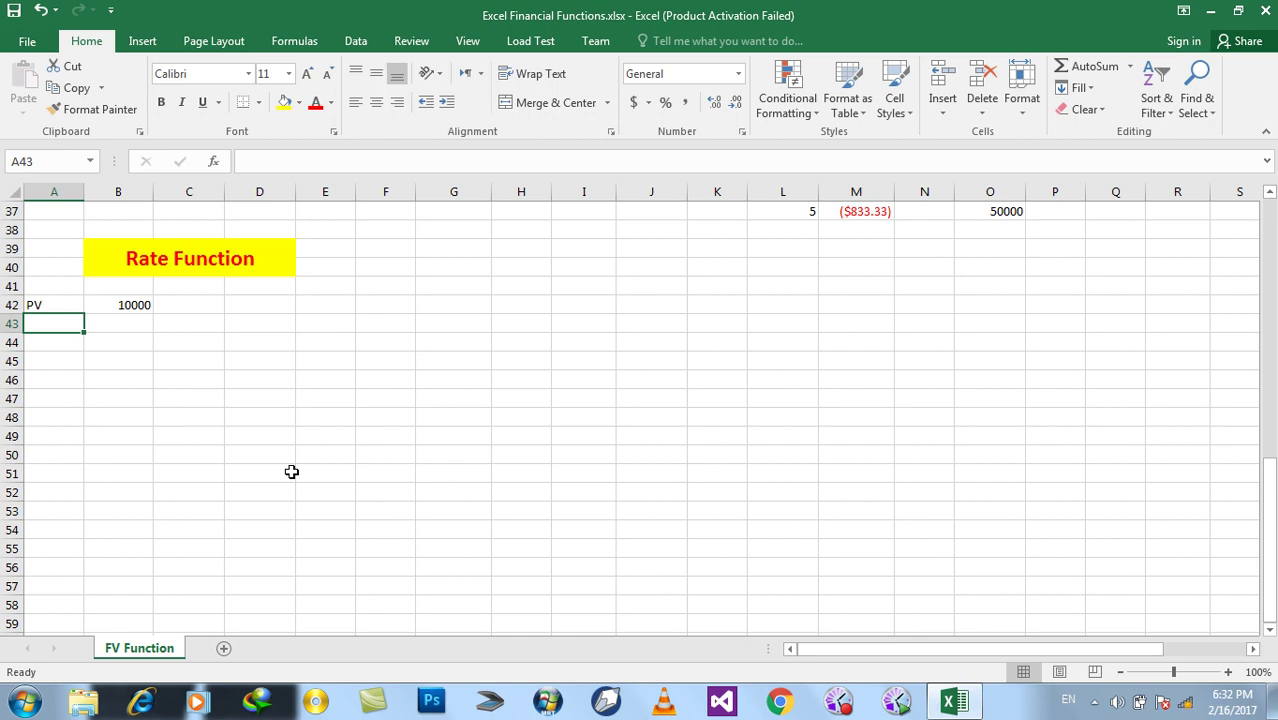
Add the Nper label in A43 with the value 2 in B43.
text(Nper)
key(Tab)
text(2)
key(Return)
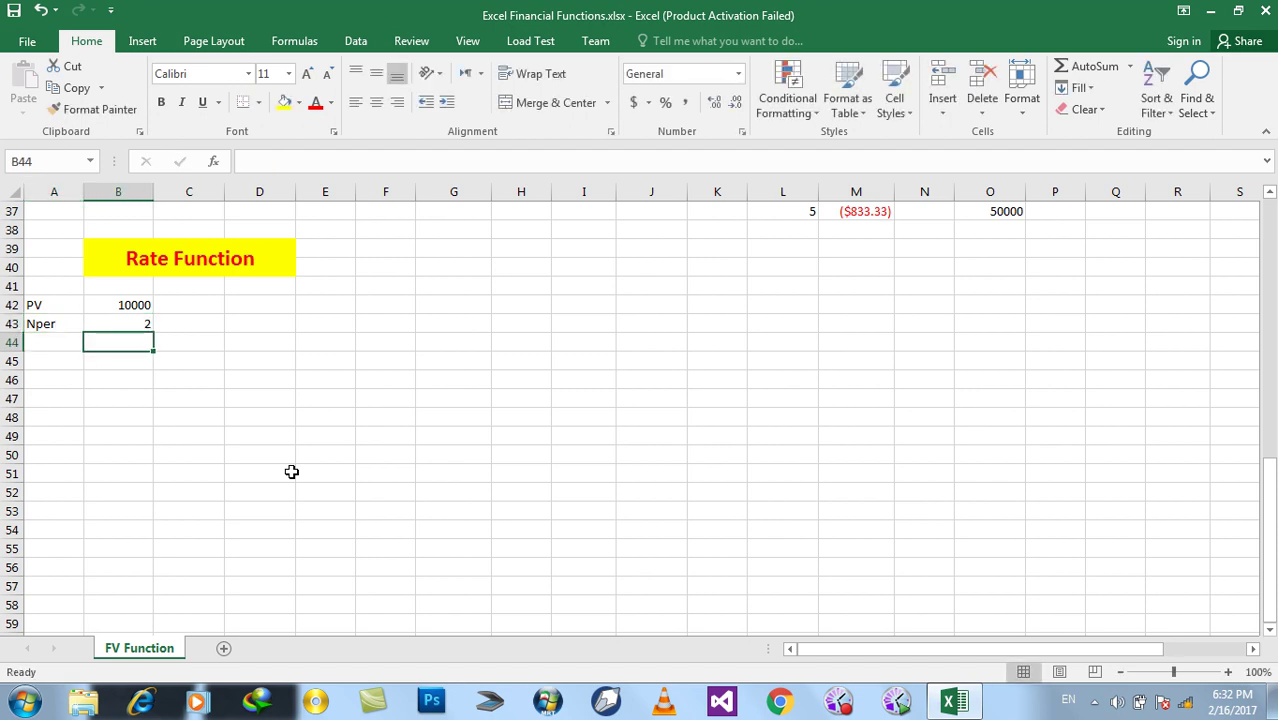
key(Left)
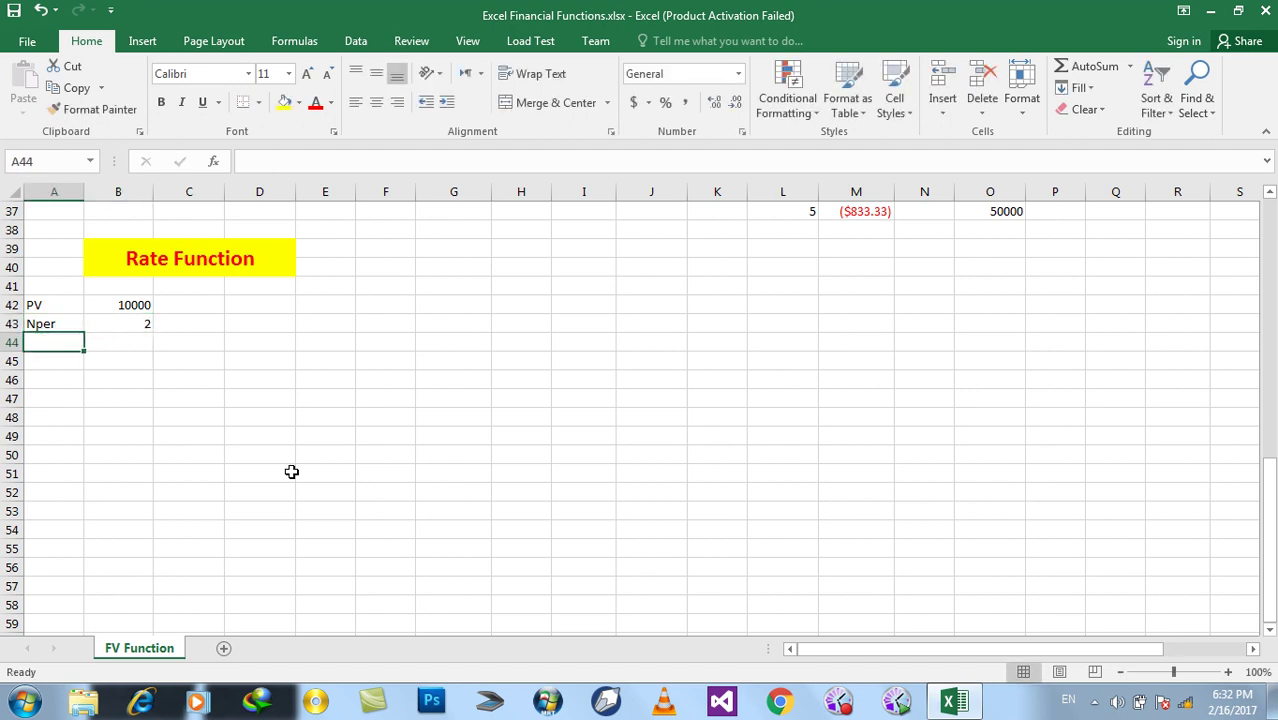
key(Up)
key(Right)
key(Up)
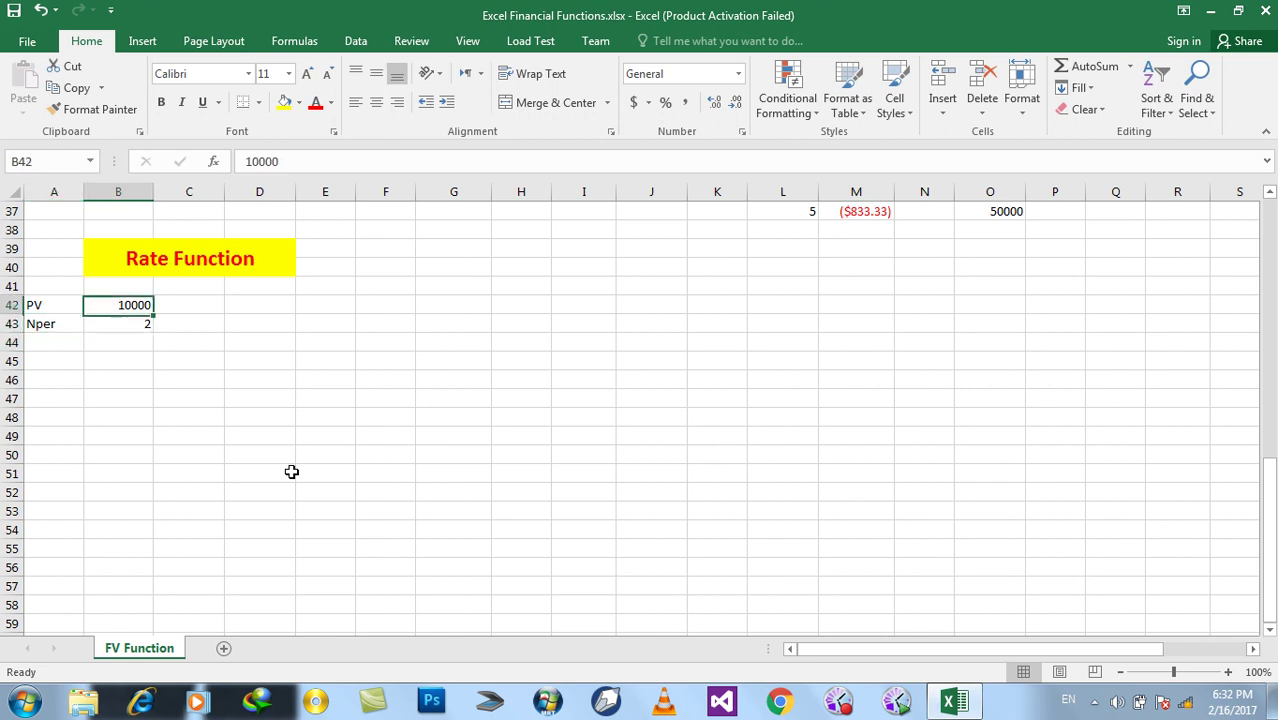
key(Down)
key(Down)
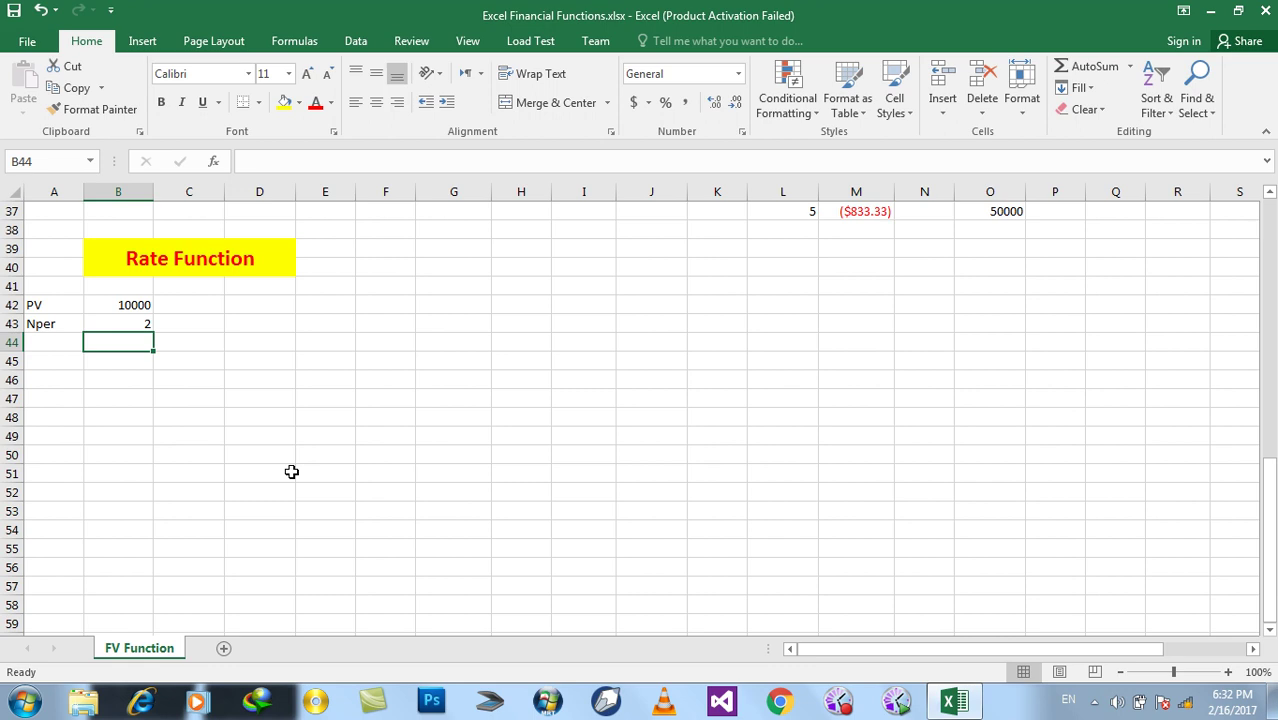
key(Left)
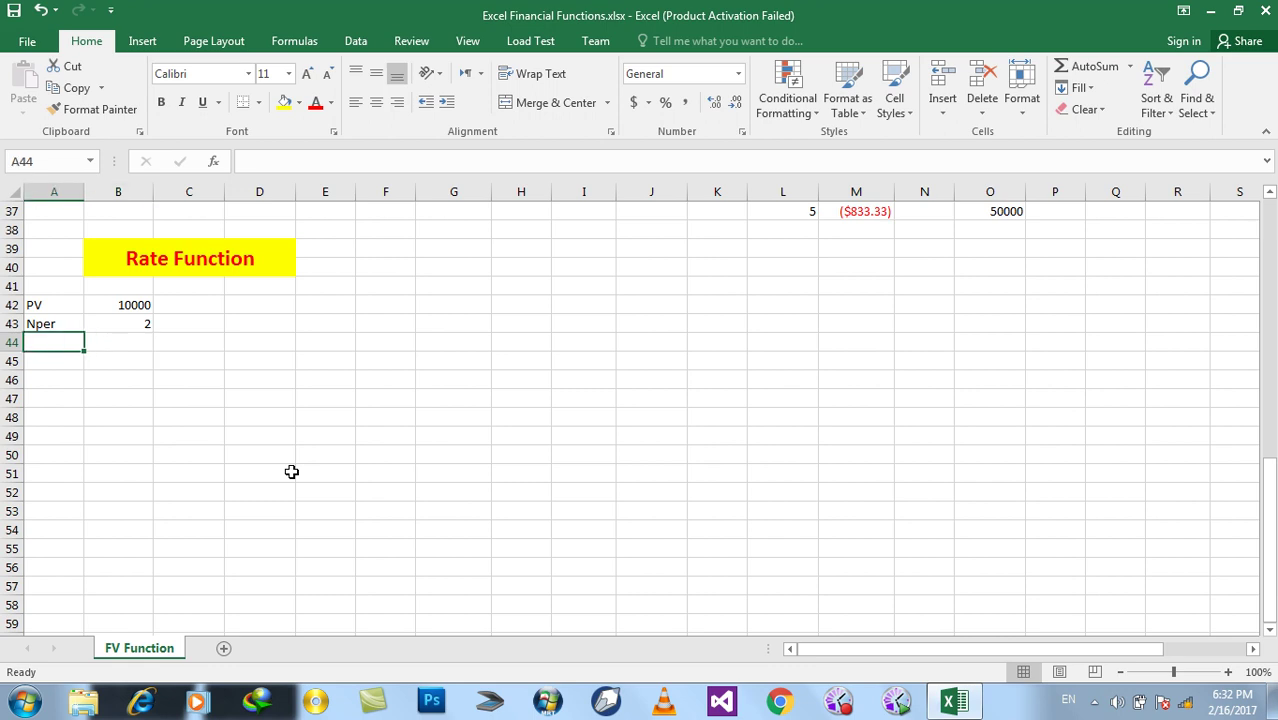
Add FV 11000 in row 44 and a Rate label with '?' in row 45.
text(FV)
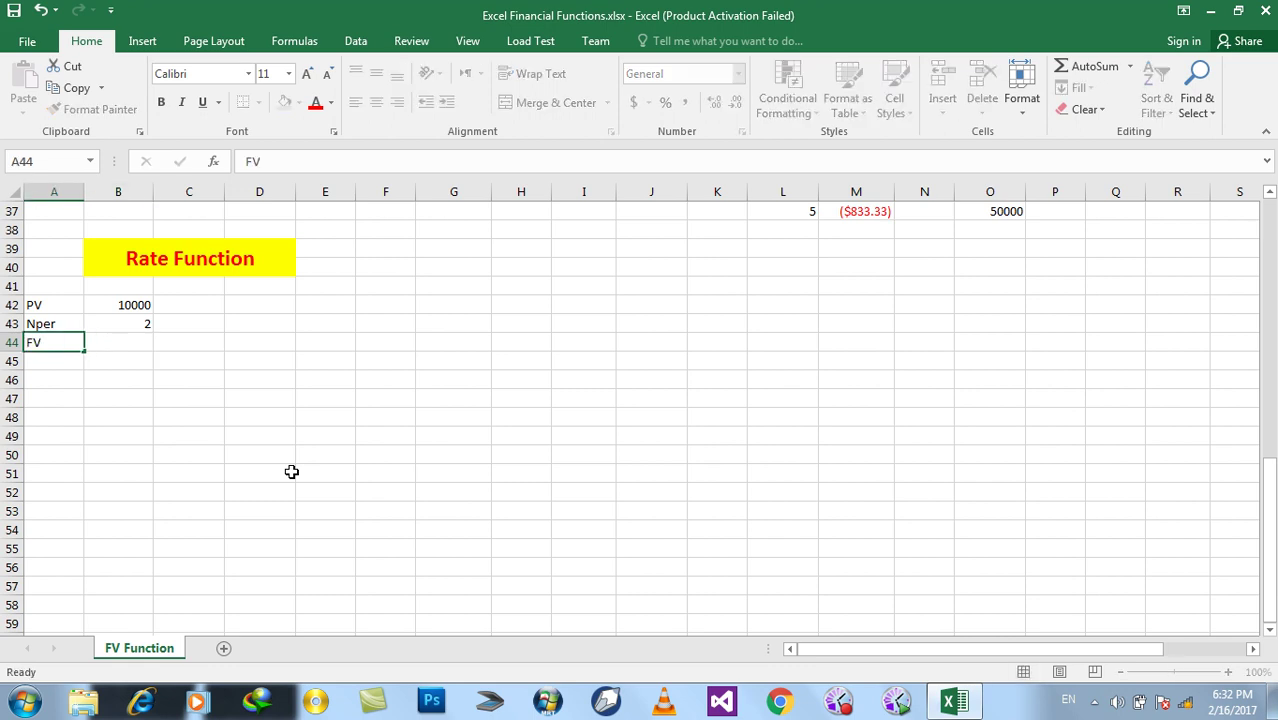
key(Tab)
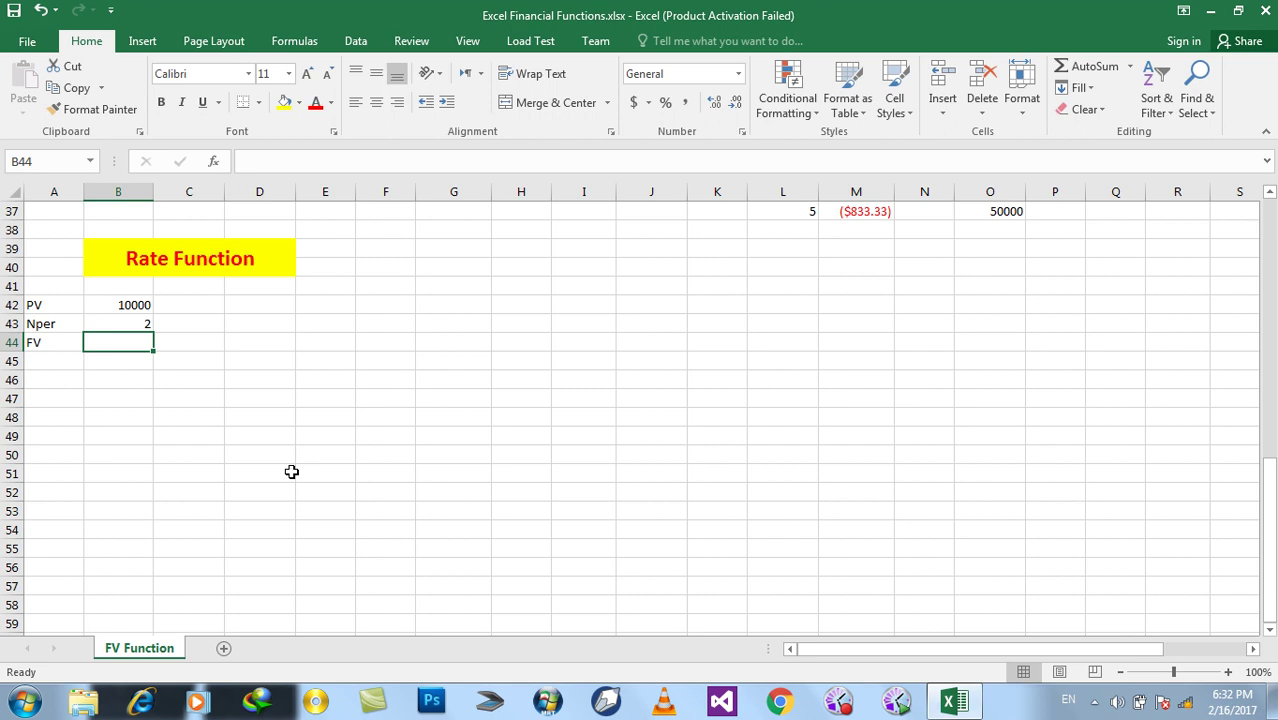
text(12000)
key(BackSpace)
key(BackSpace)
key(BackSpace)
key(BackSpace)
text(1000)
key(Return)
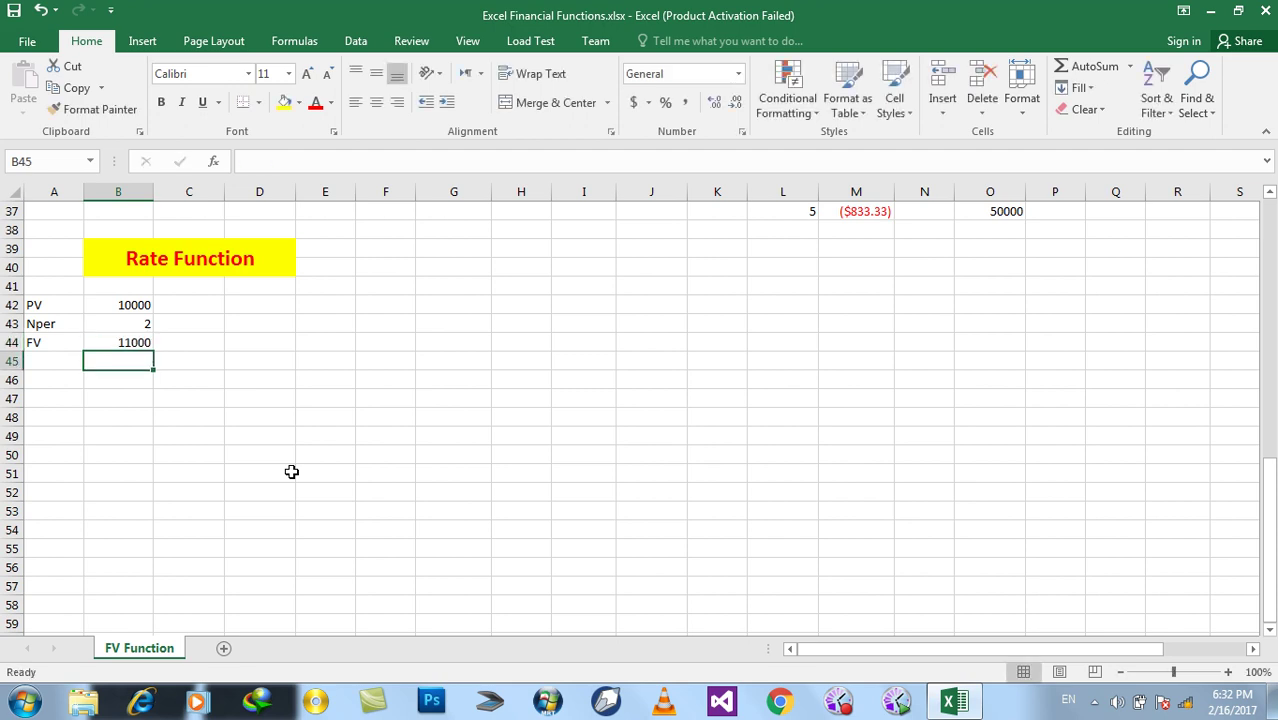
key(Left)
text(Rate)
key(Right)
text(?)
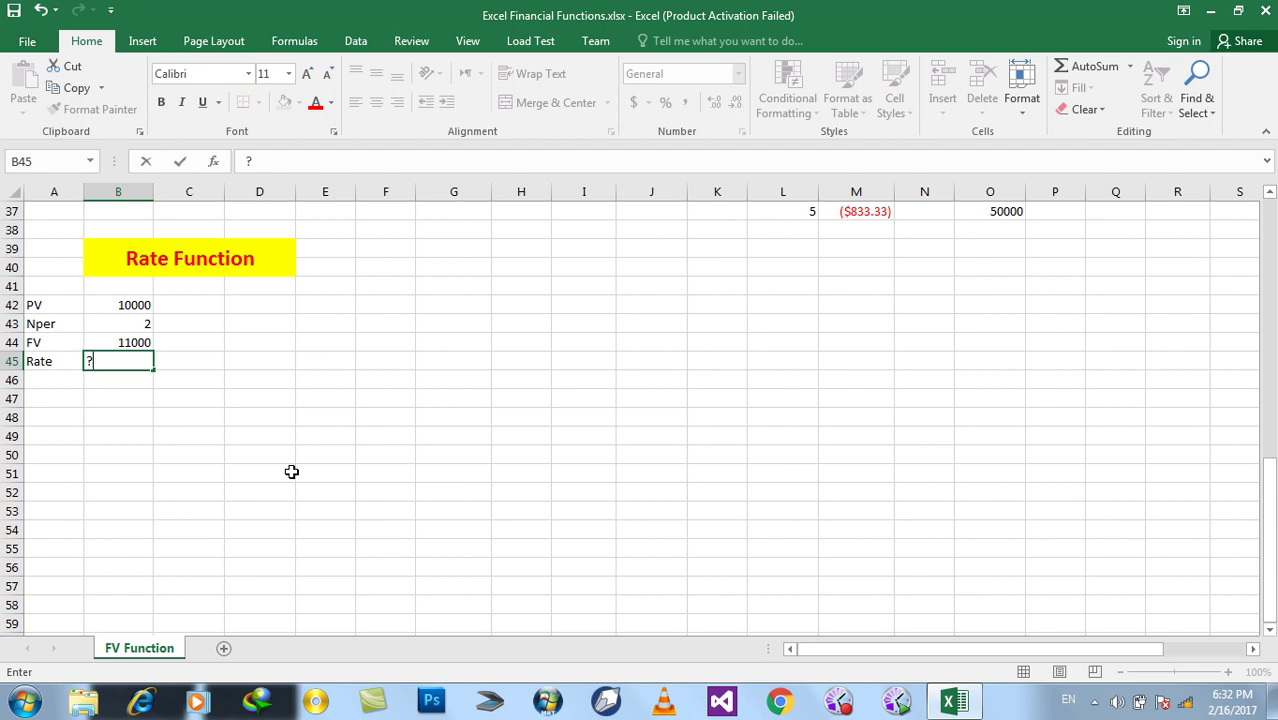
Centre the '?' in B45 after reviewing the PV, Nper and FV values above it.
click(257, 422)
click(126, 305)
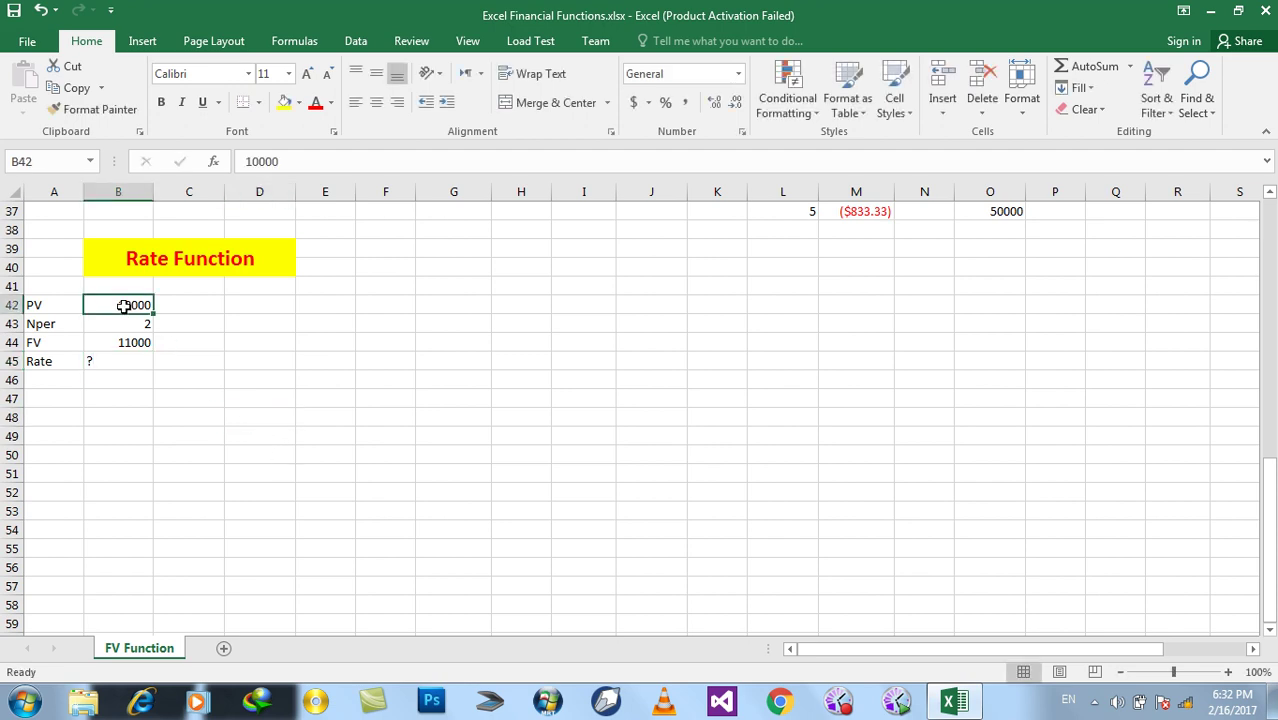
click(127, 321)
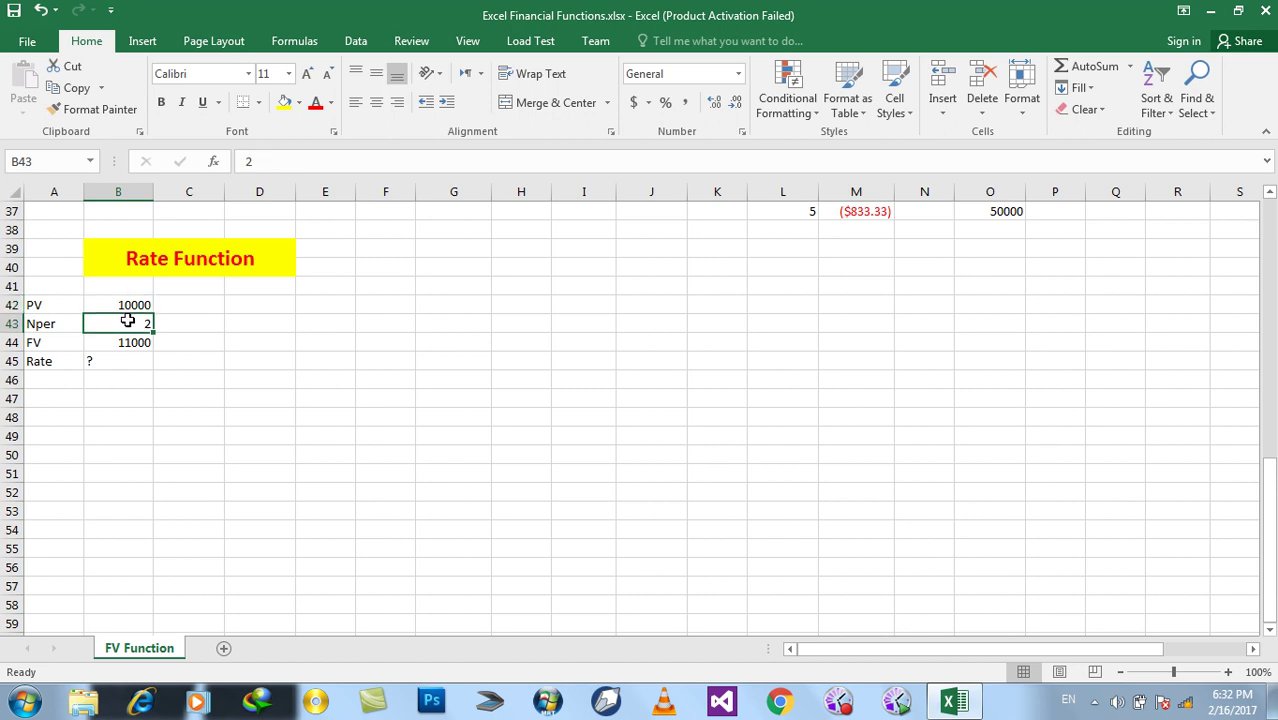
click(132, 340)
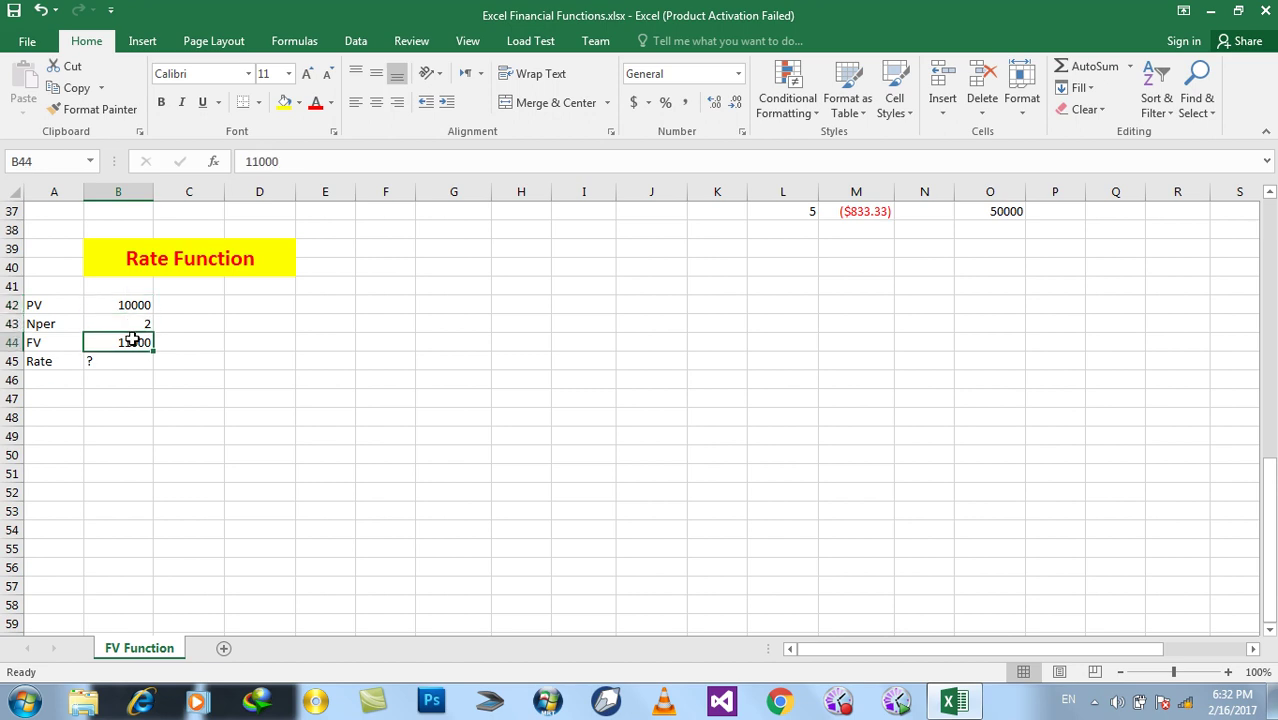
click(130, 363)
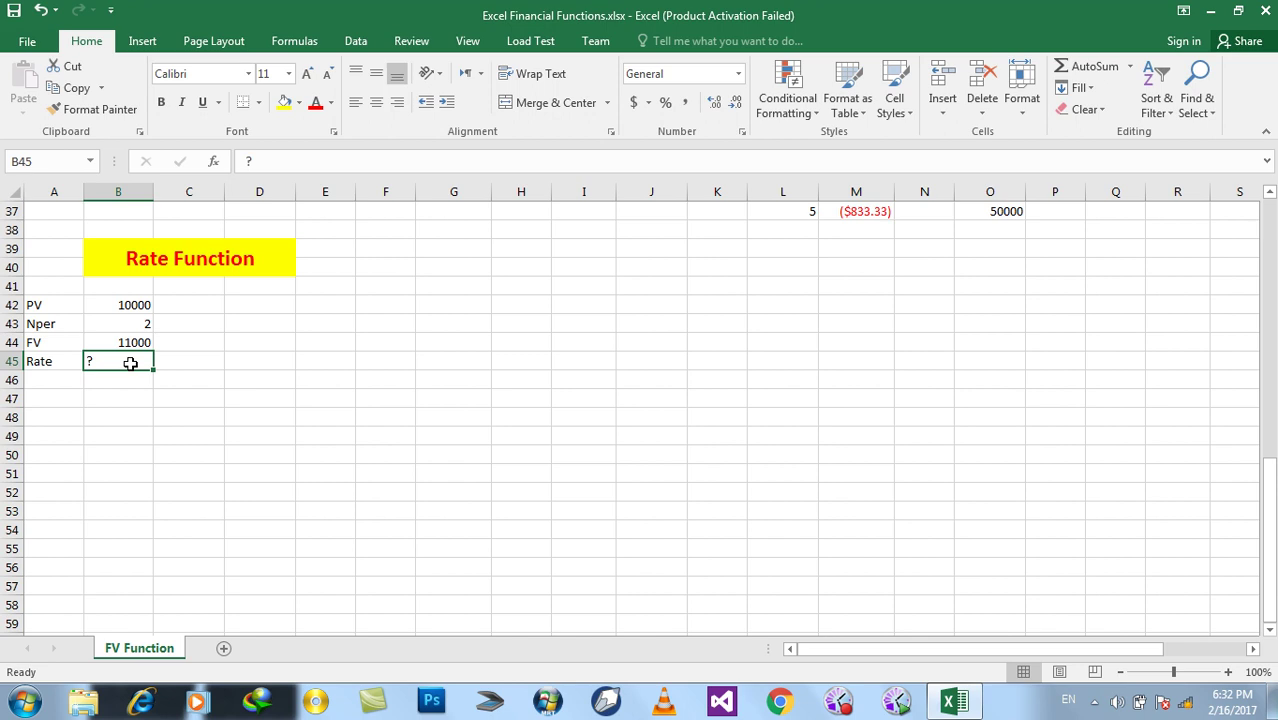
click(376, 102)
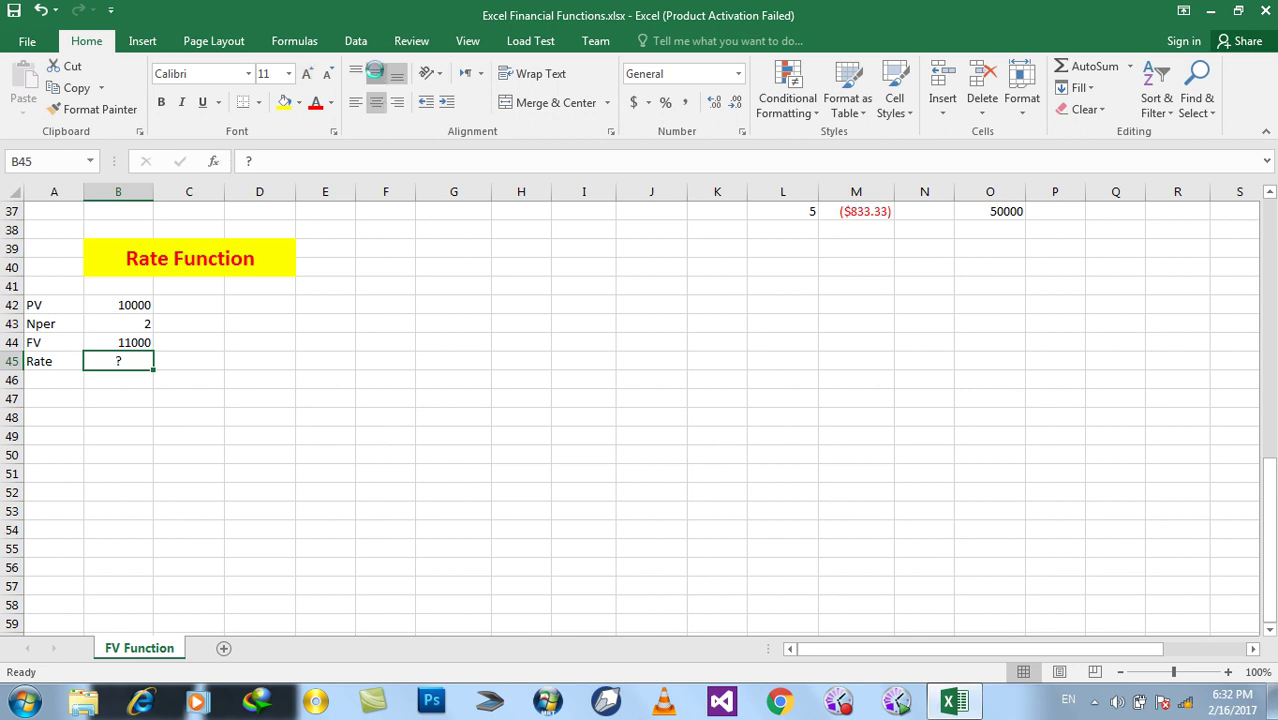
click(132, 308)
click(122, 344)
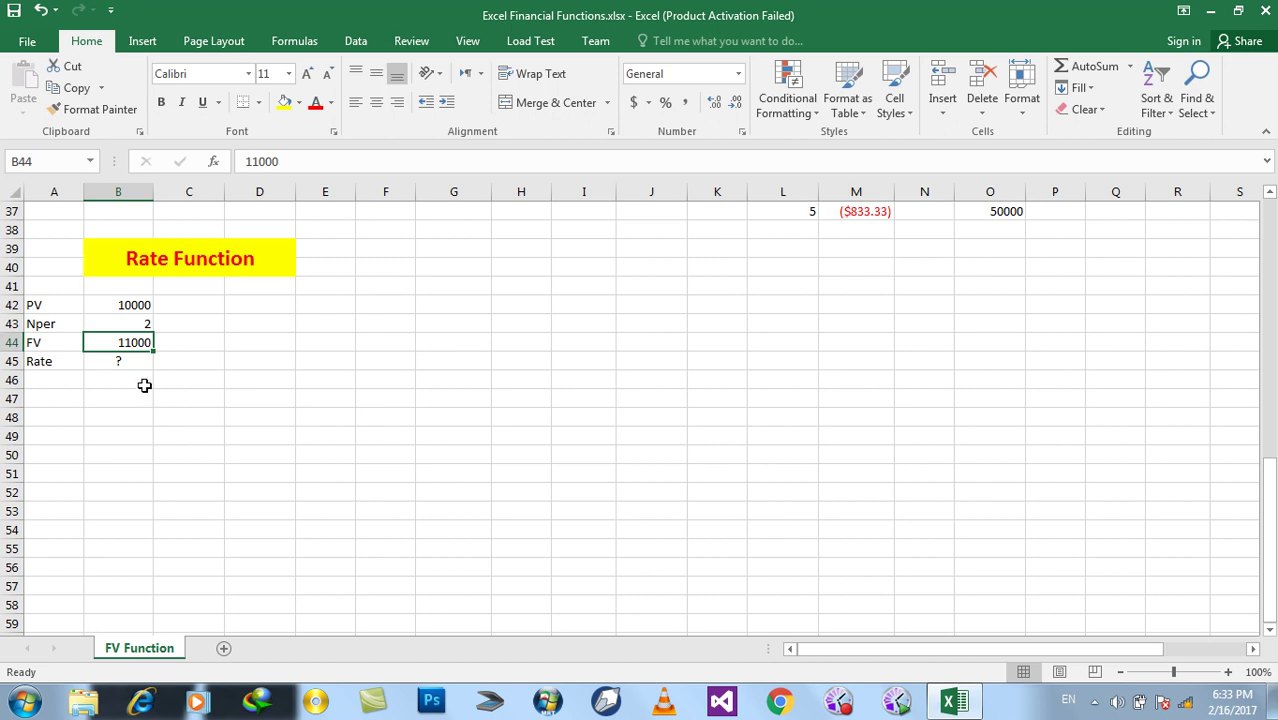
click(44, 386)
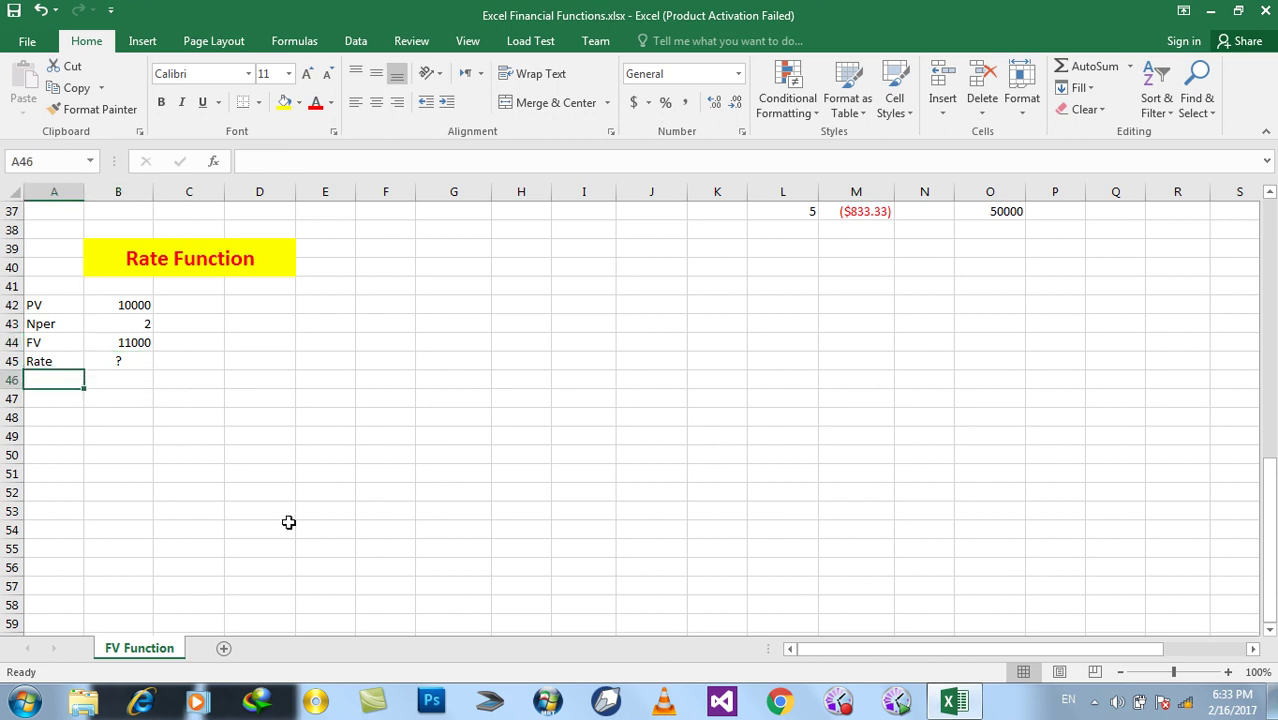
Label A46 'Rate' and enter =Rate(B43,0,-B42,B44) in B46, returning 5%.
text(Rate)
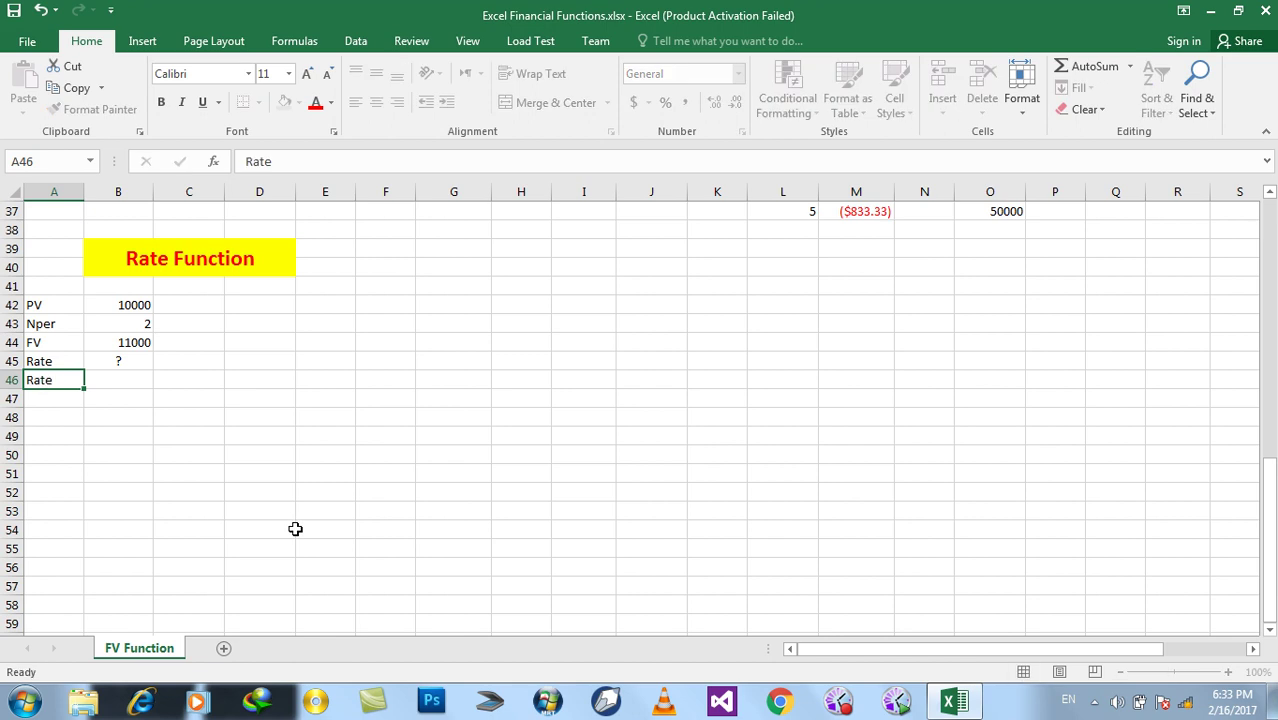
key(Tab)
text(=Rate()
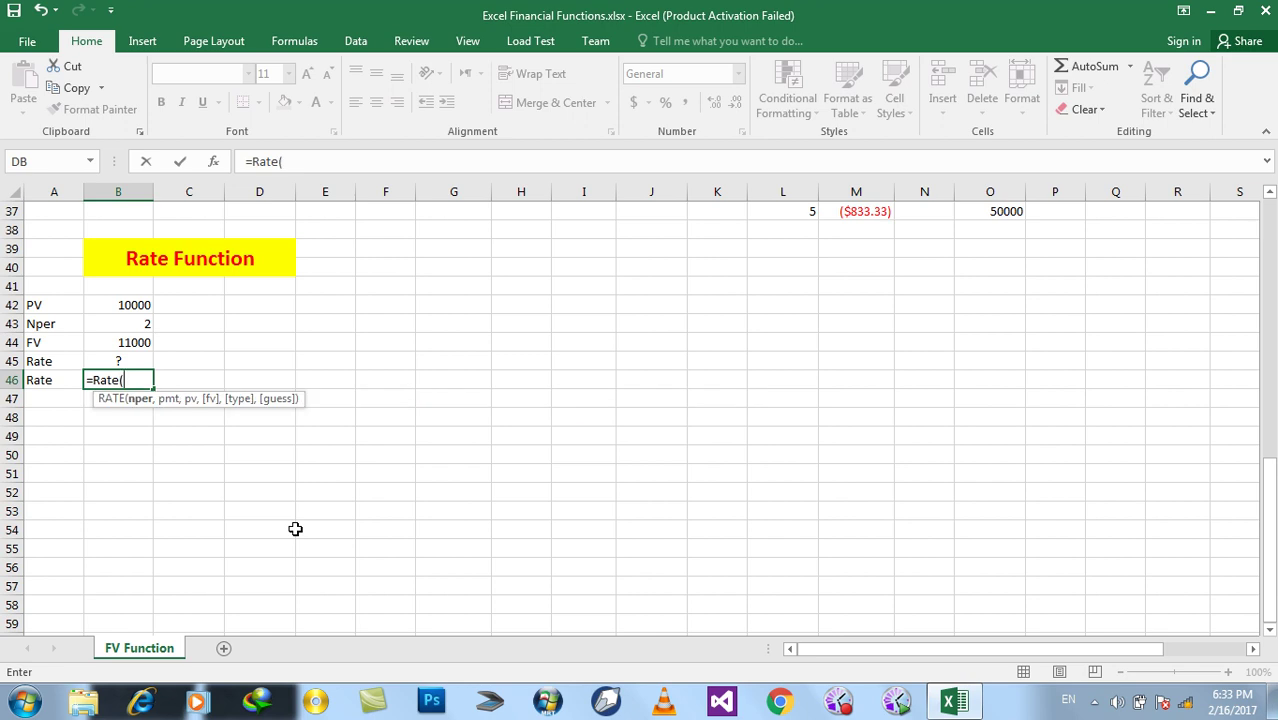
click(134, 324)
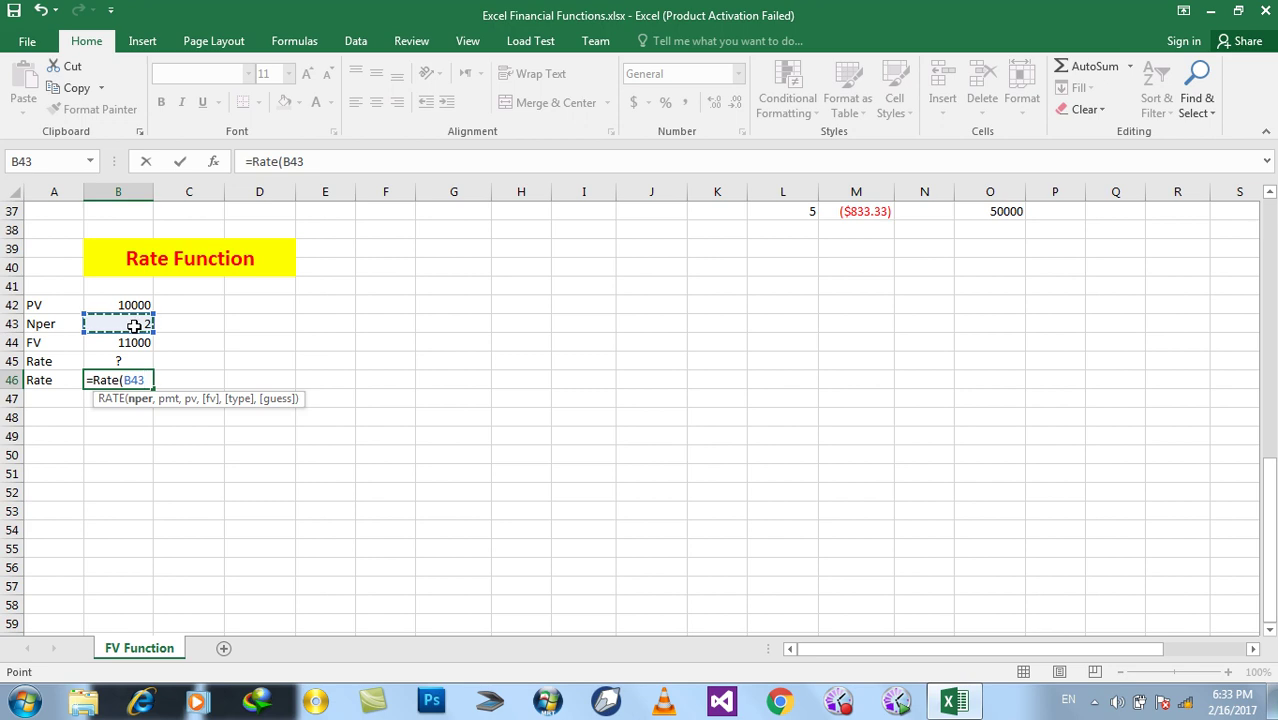
text(,)
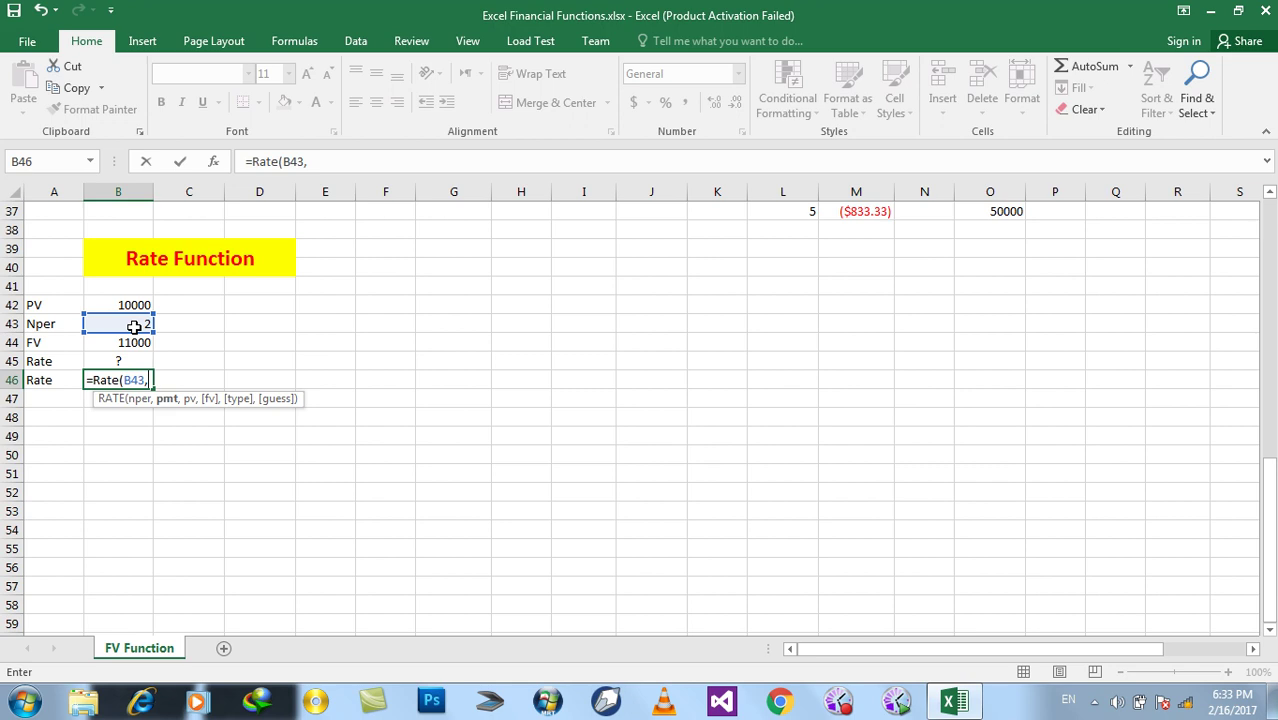
text(0)
text(,)
text(-)
click(124, 307)
text(,)
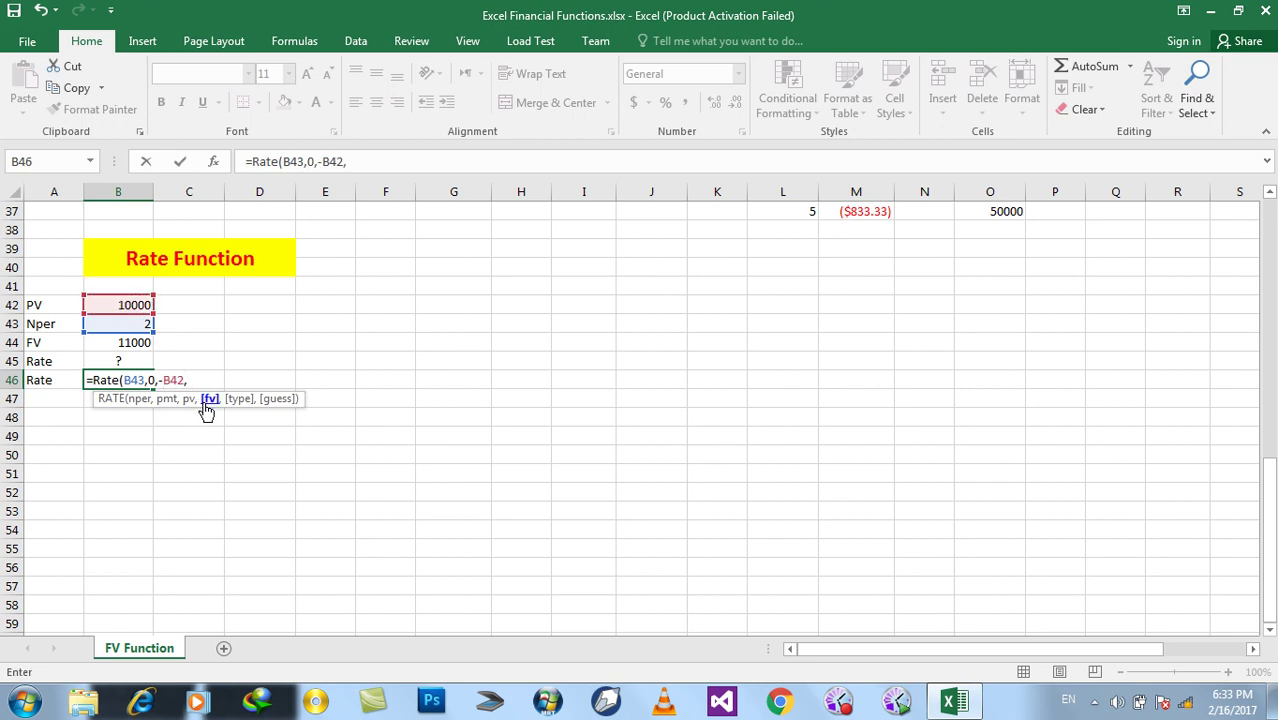
click(140, 342)
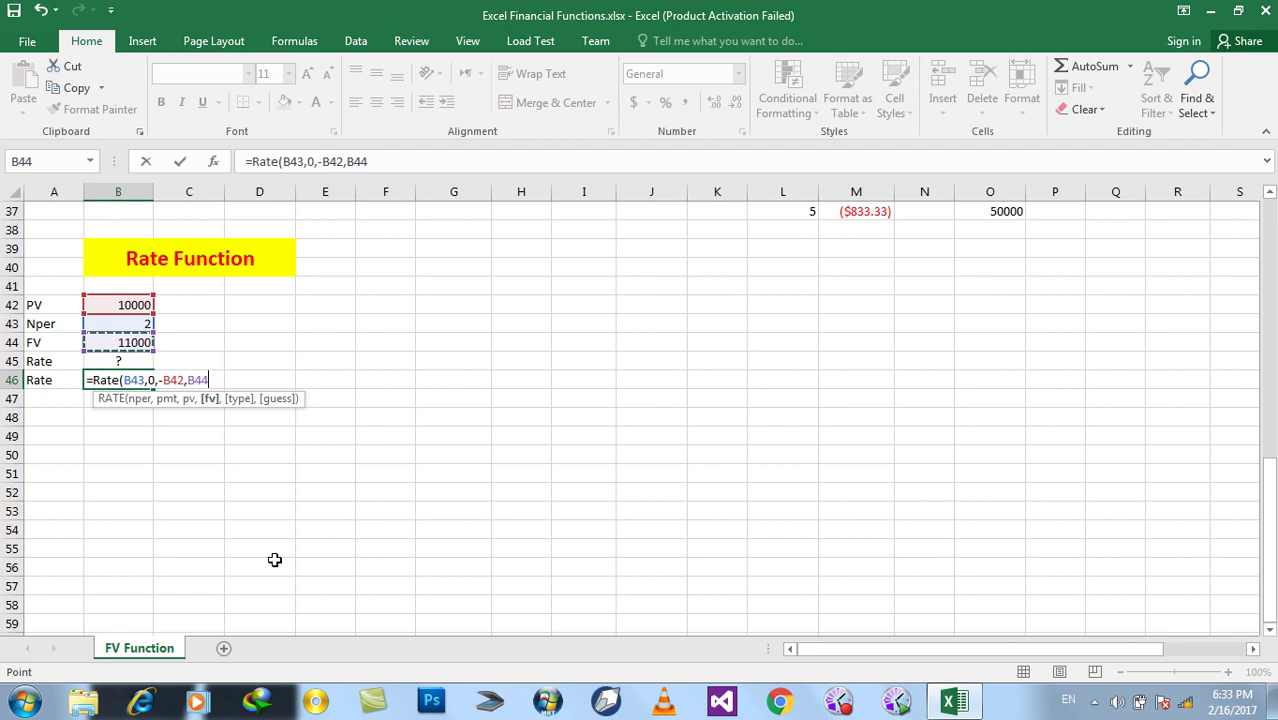
text())
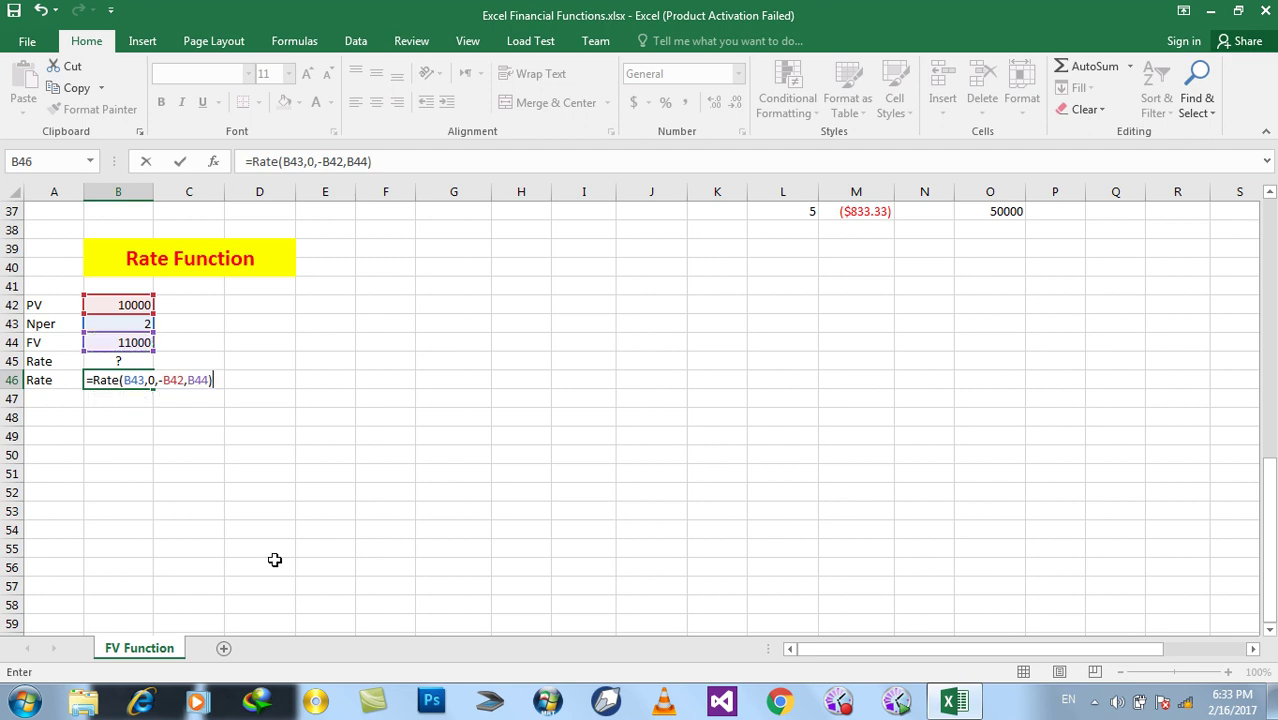
key(Return)
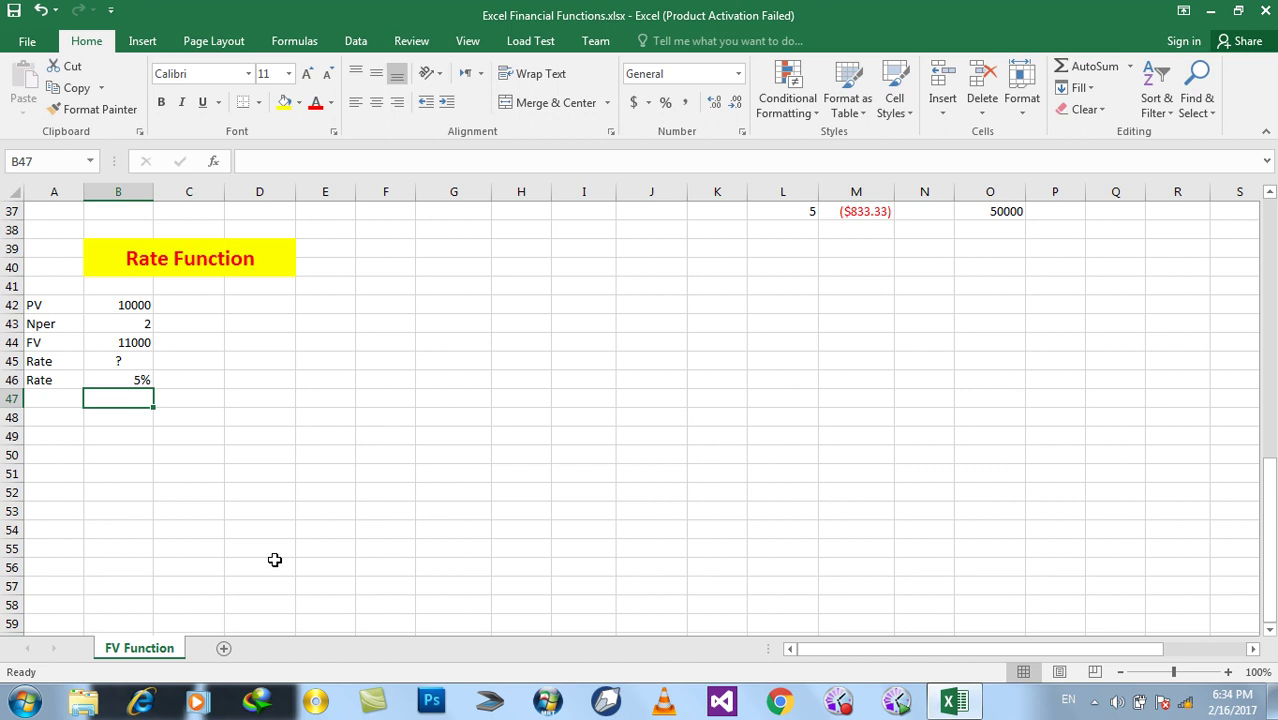
key(Right)
key(Right)
key(Right)
key(Up)
key(Up)
key(Up)
key(Up)
key(Up)
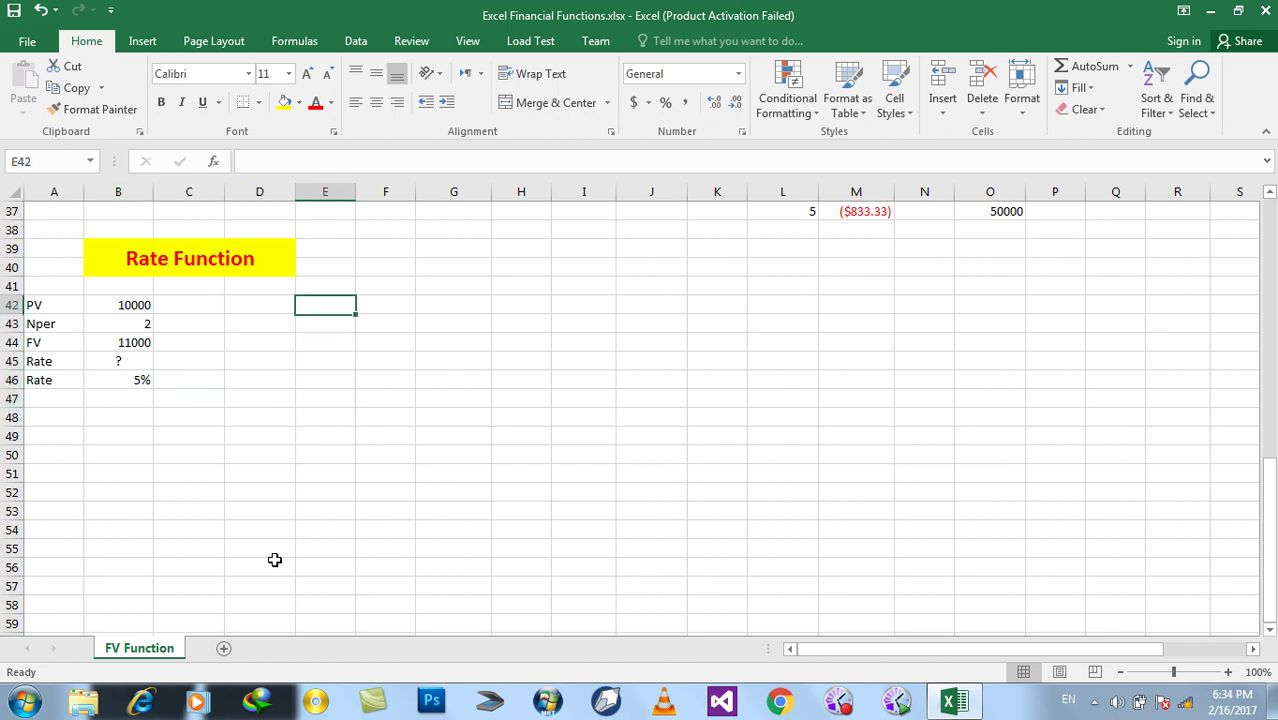
Enter 20000, 10, 30000 and '?' down E42:E45, then begin a =rate( formula in E45.
text(20000)
key(Return)
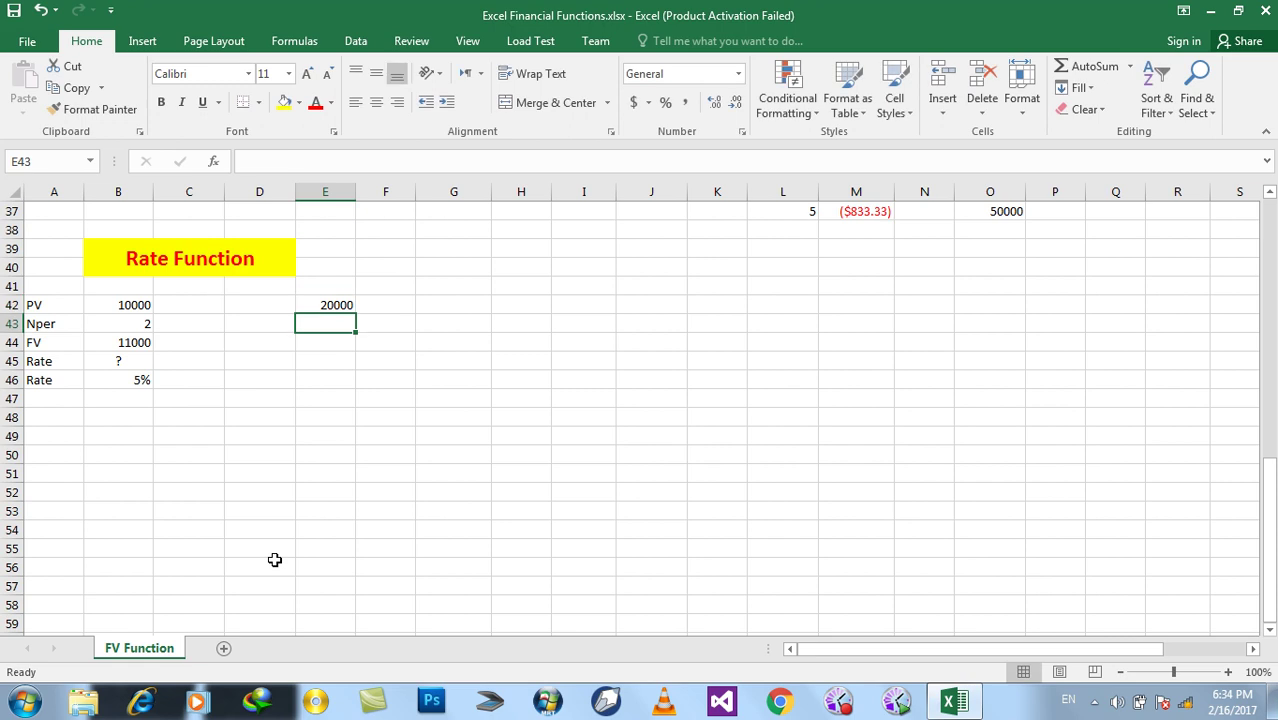
text(10)
key(Return)
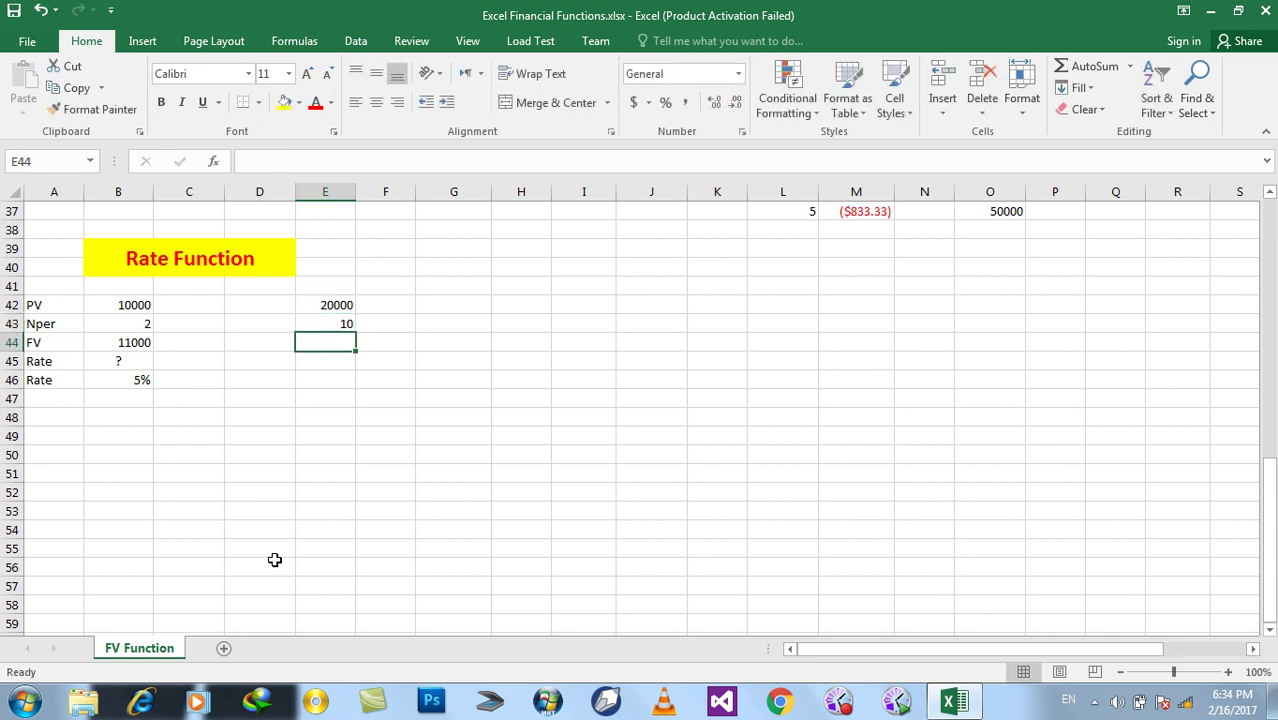
text(25000)
key(BackSpace)
key(BackSpace)
key(BackSpace)
key(BackSpace)
text(30000)
key(Return)
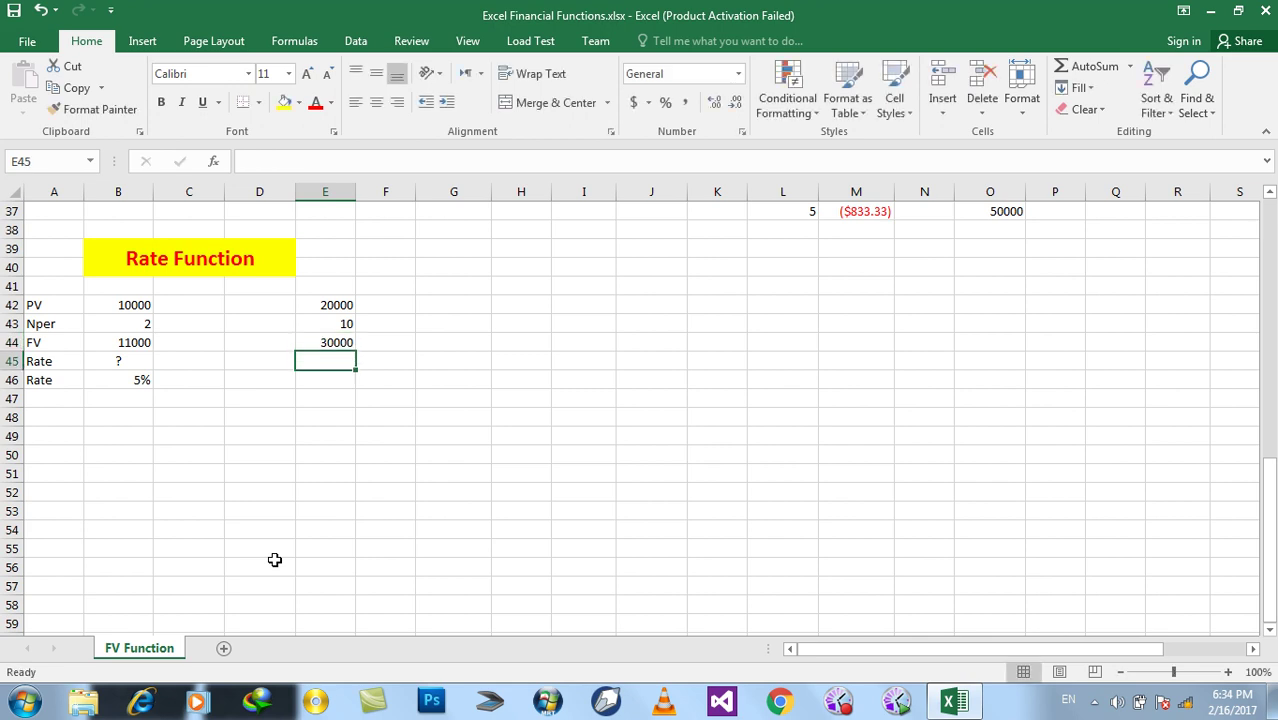
text(?)
key(Tab)
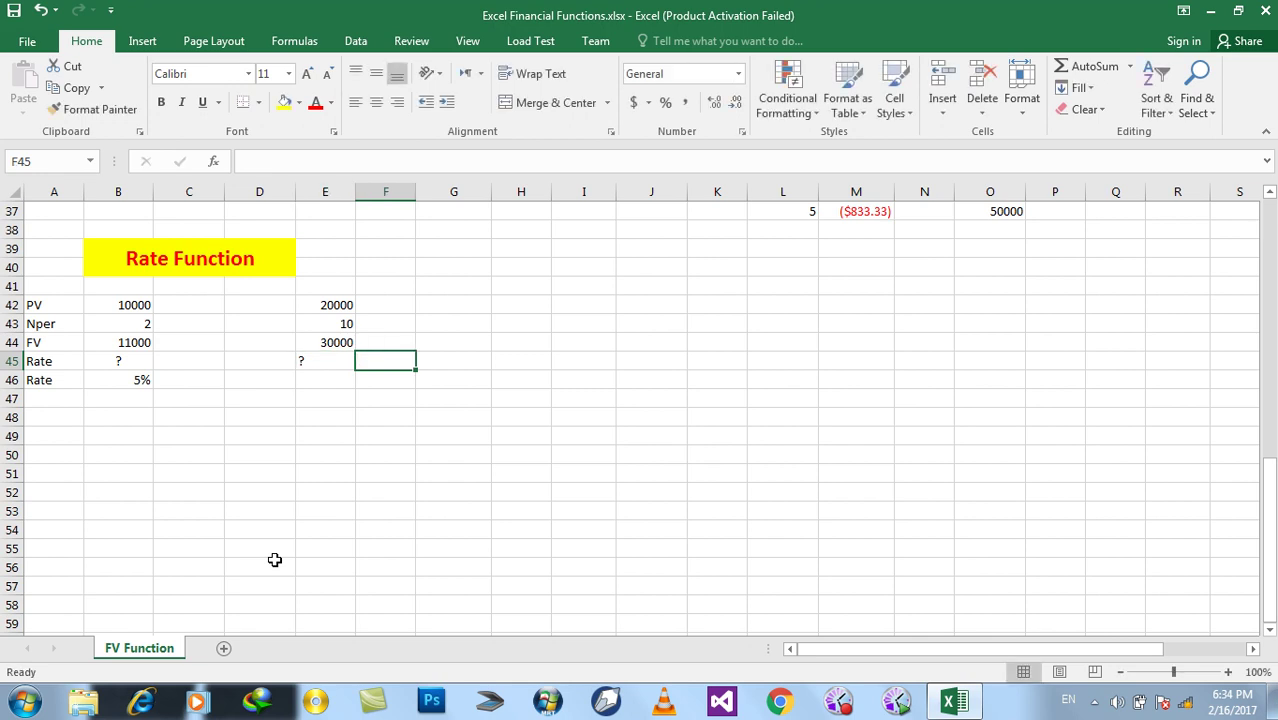
key(Left)
text(=rate()
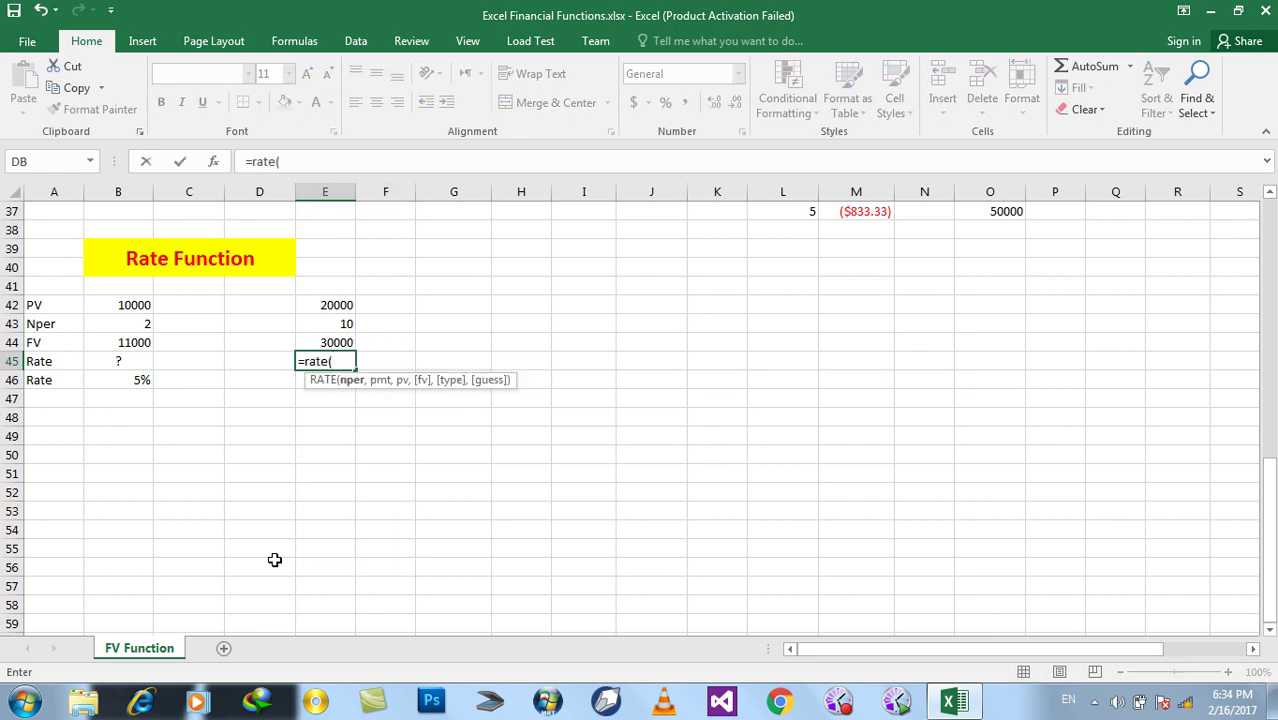
Complete E45 as =rate(E43,0,-E42,E44), which returns 4%.
click(326, 324)
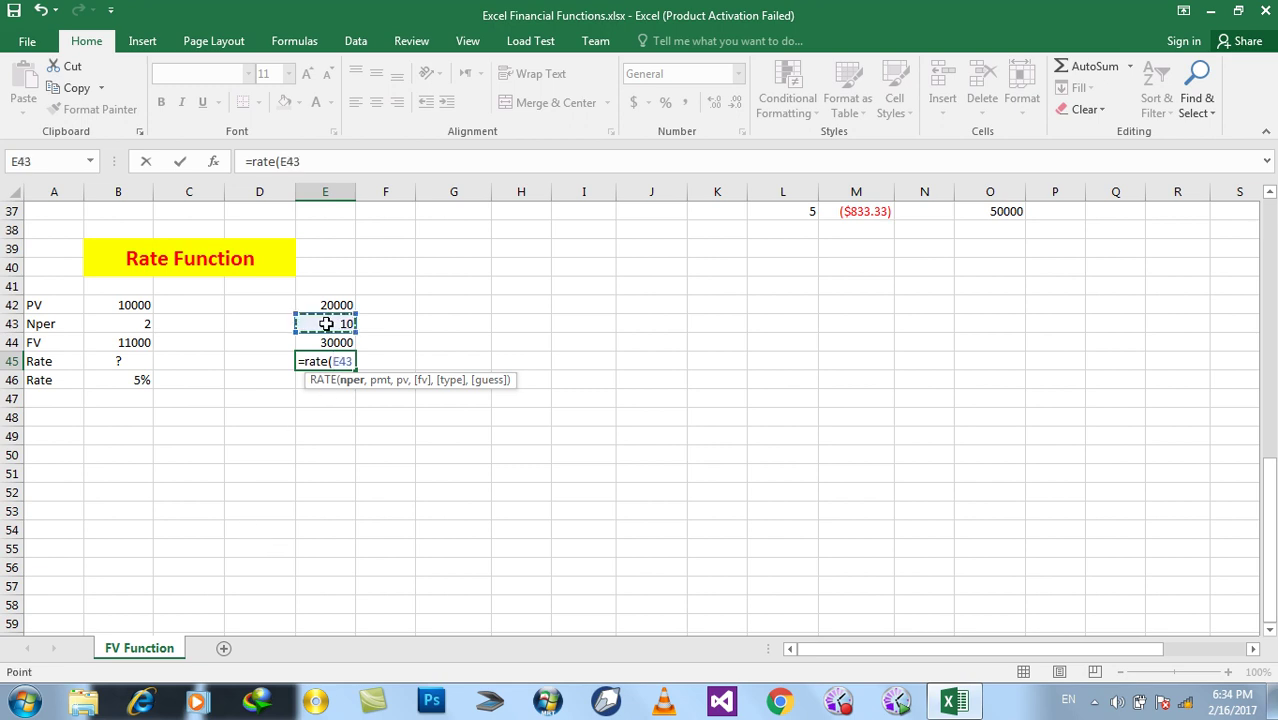
text(,)
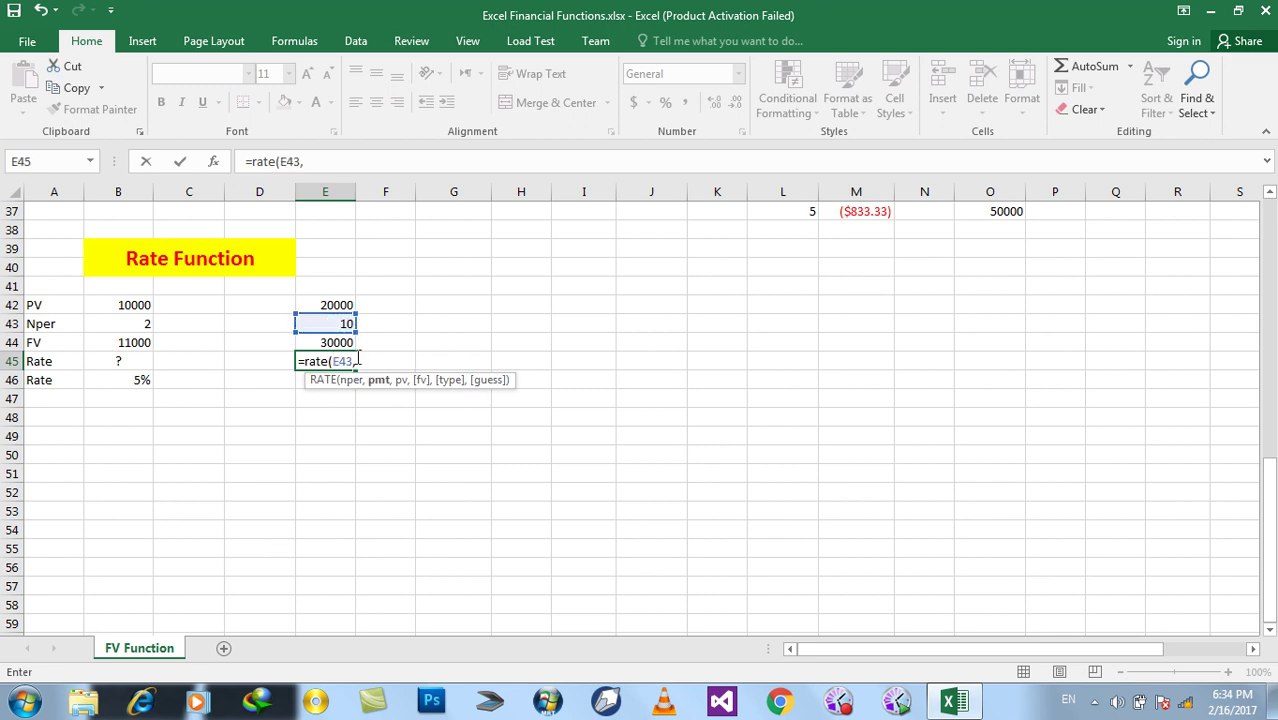
text(0,-)
click(327, 302)
text(,)
click(328, 342)
text())
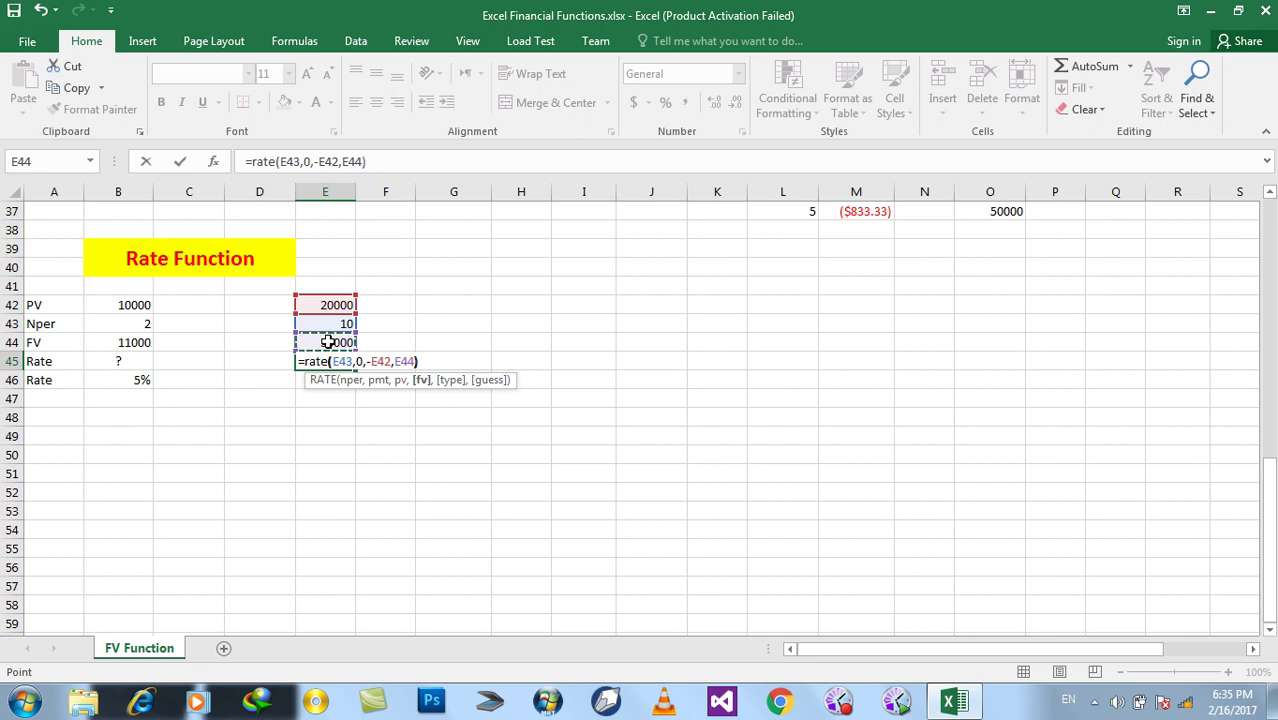
key(Return)
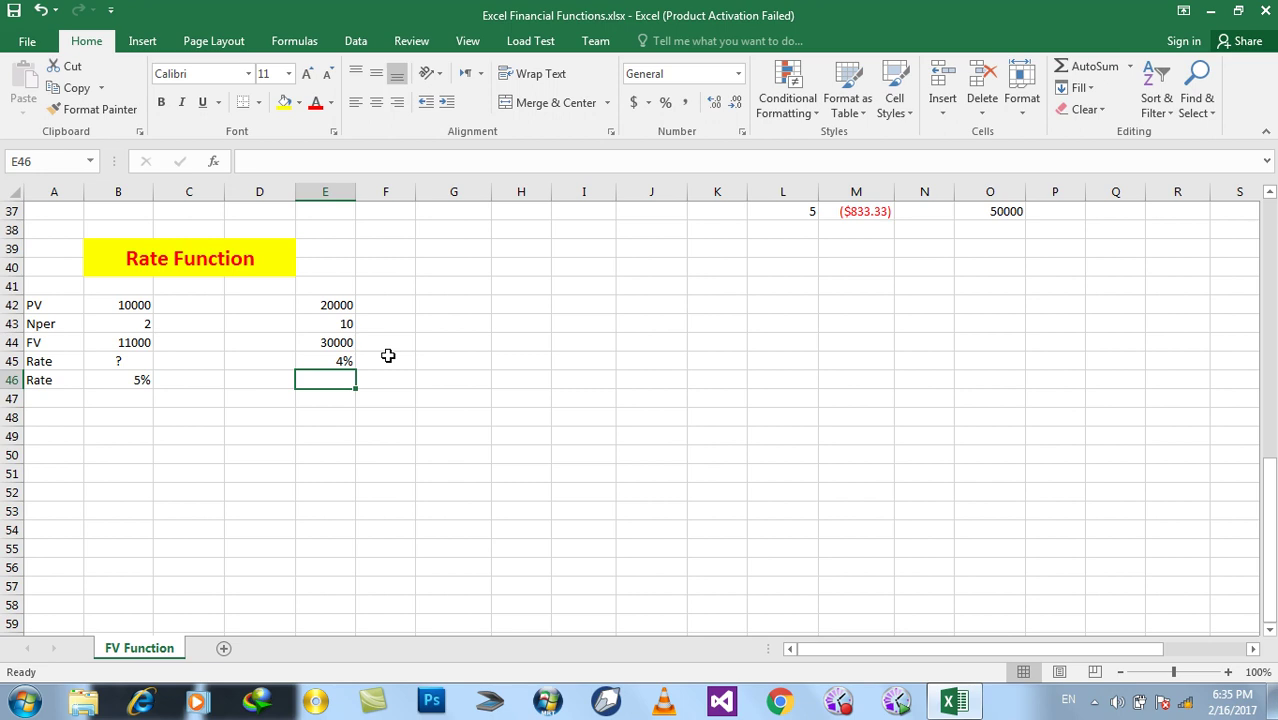
Change E43's period count to 2, then 1, then 20, leaving E45's rate at 2%.
click(318, 325)
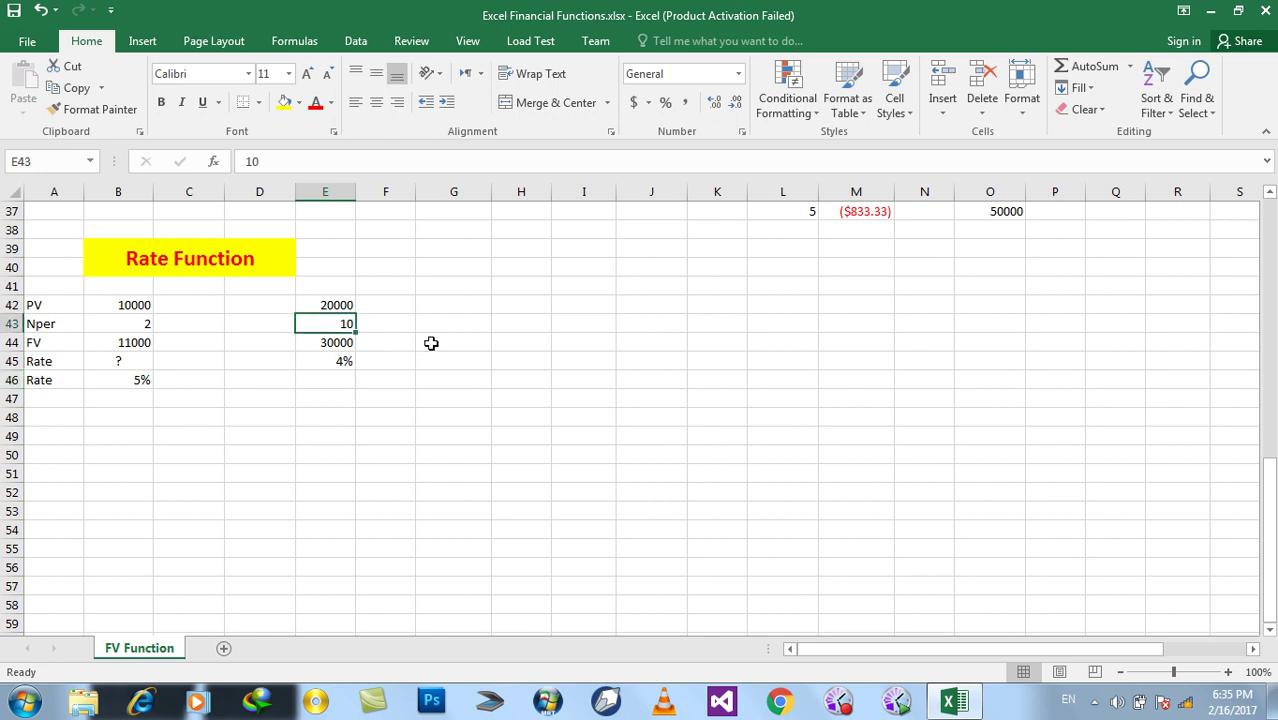
text(2)
key(Return)
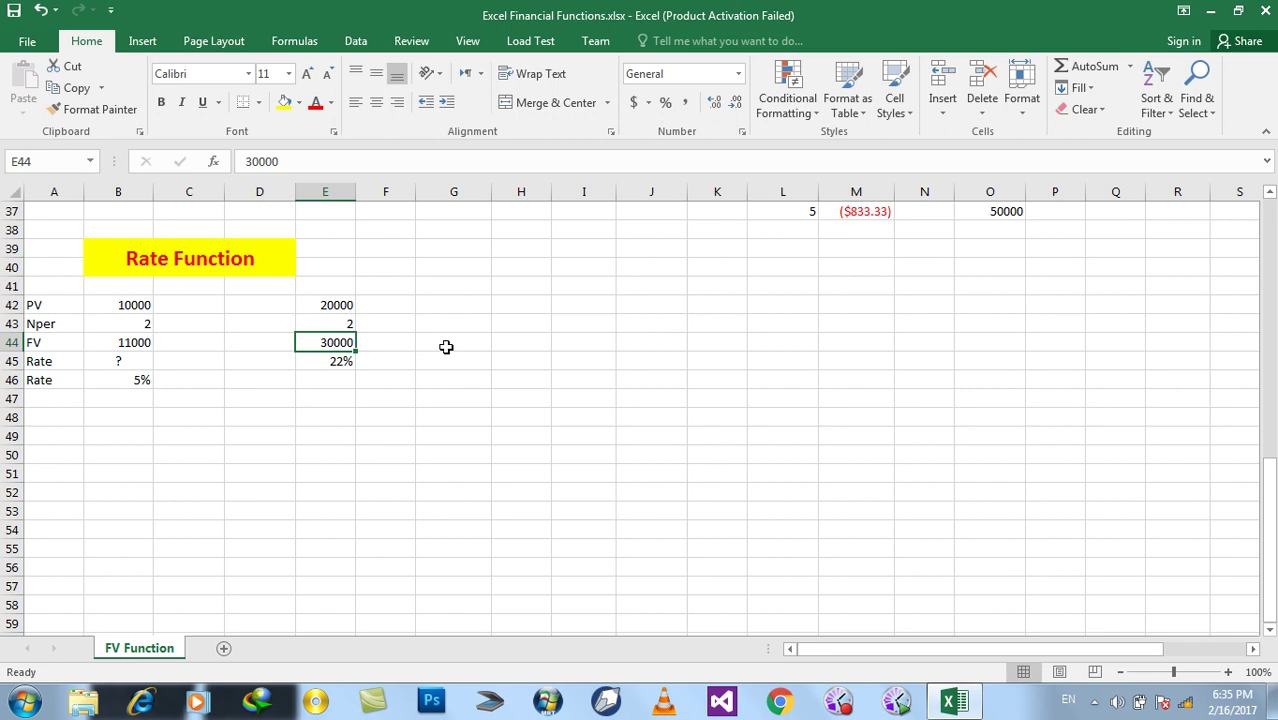
key(Up)
text(1)
key(Return)
key(Up)
text(20)
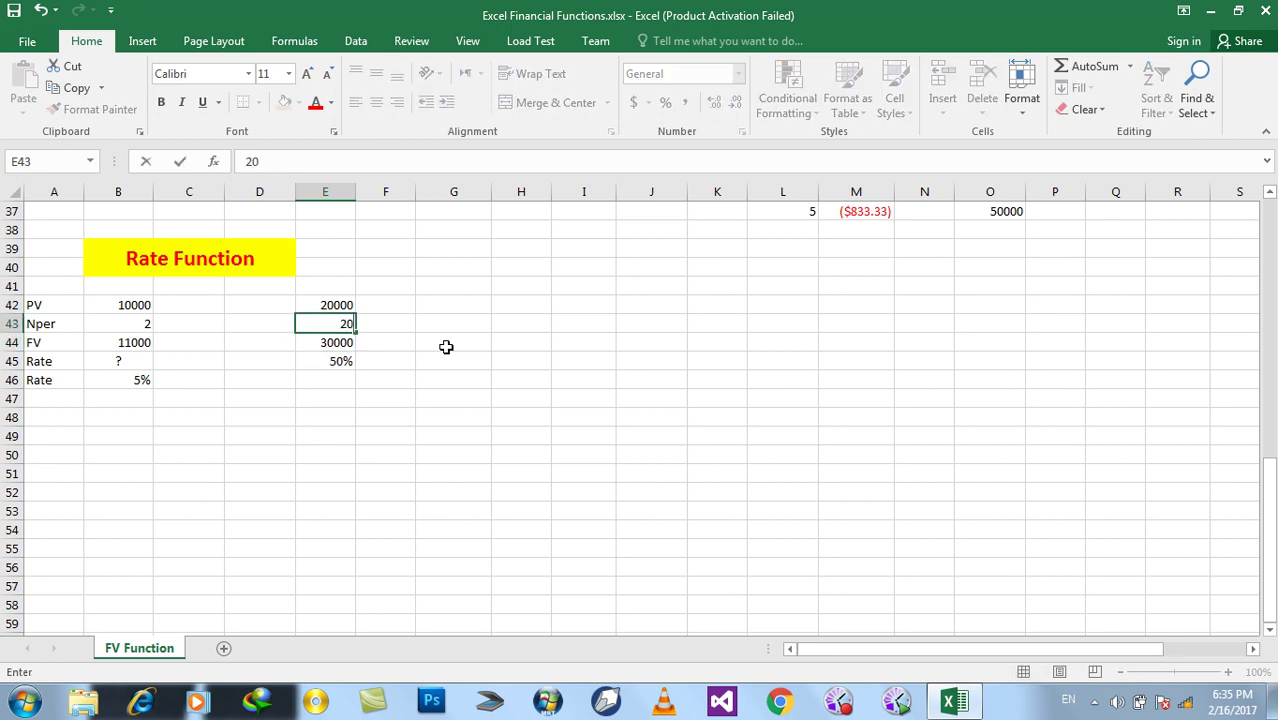
key(Return)
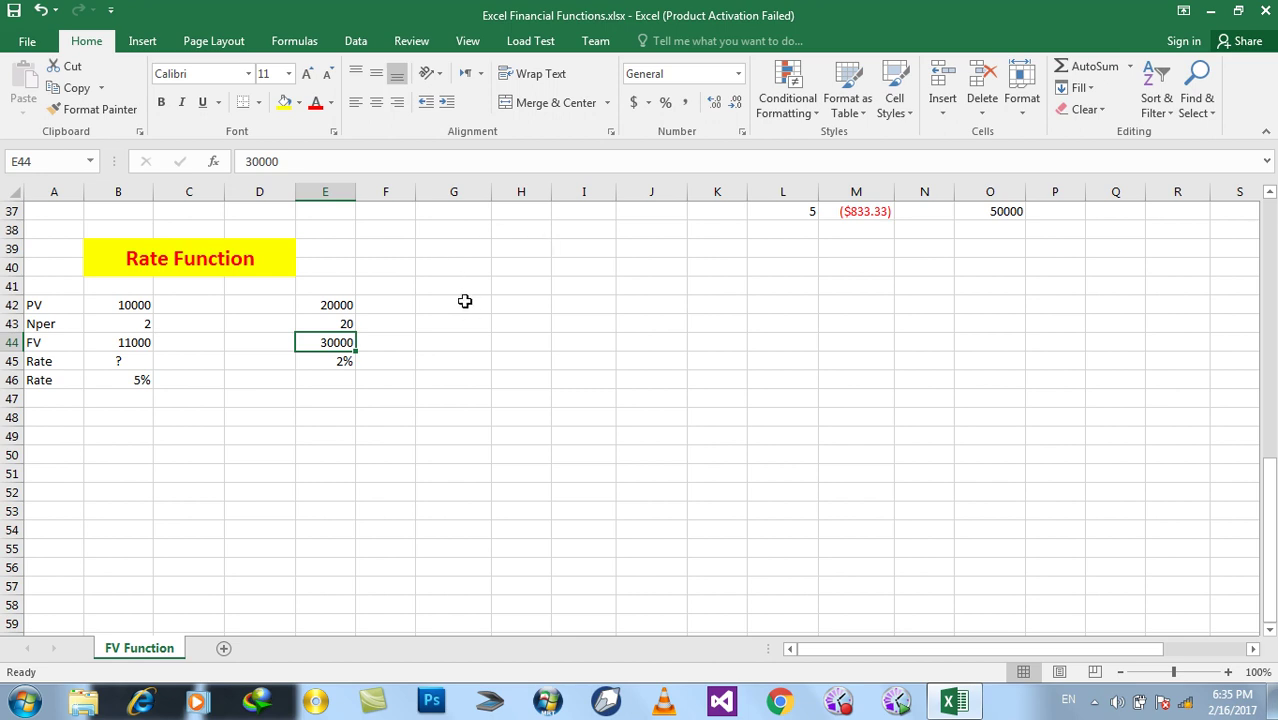
click(521, 302)
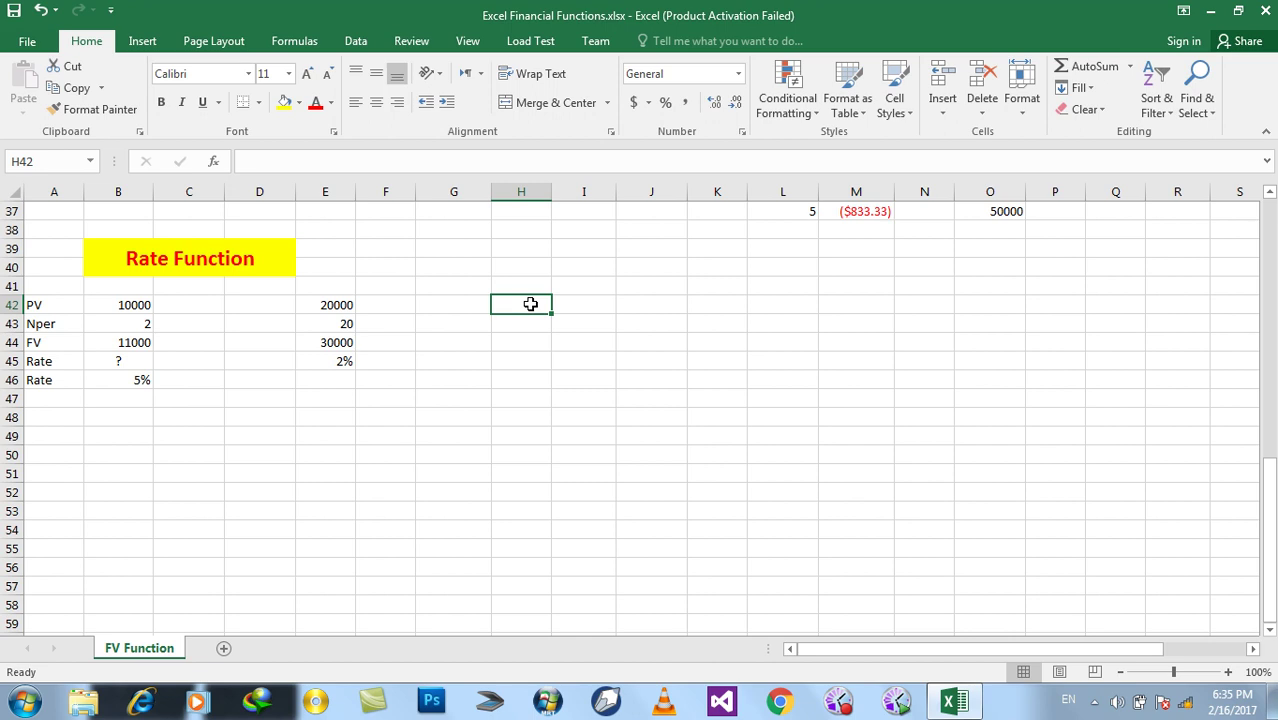
text(10)
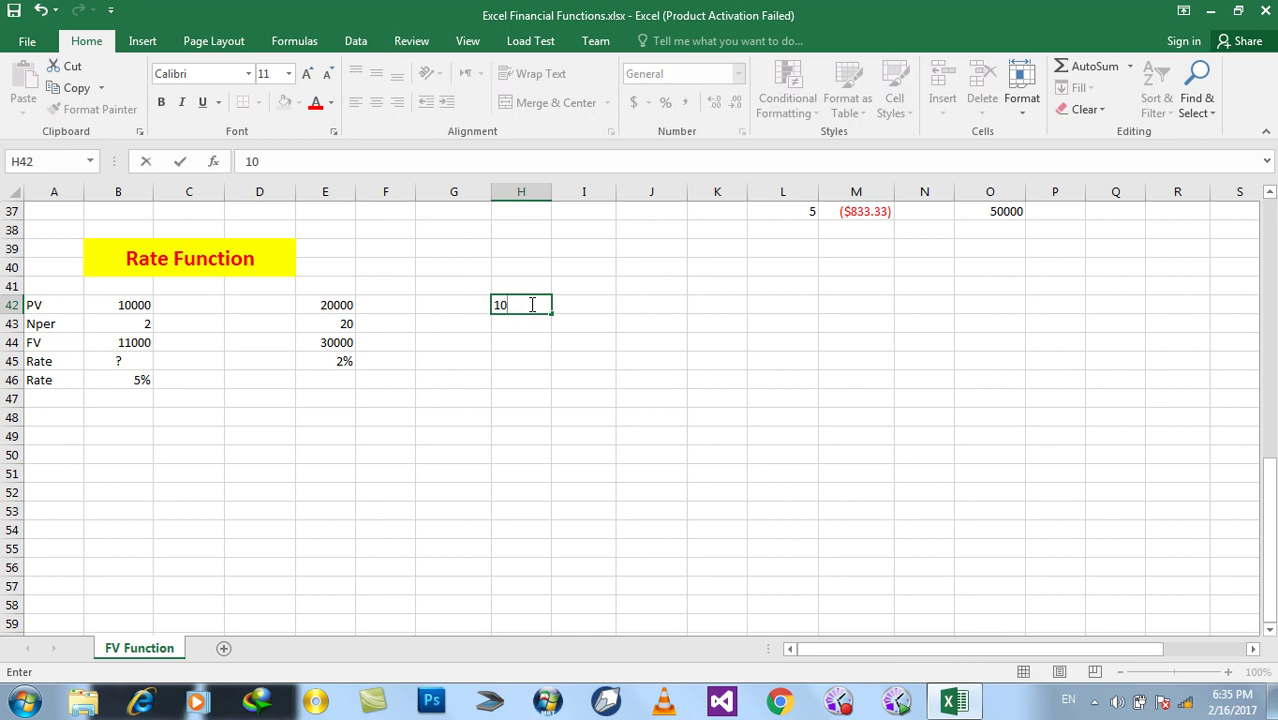
key(Return)
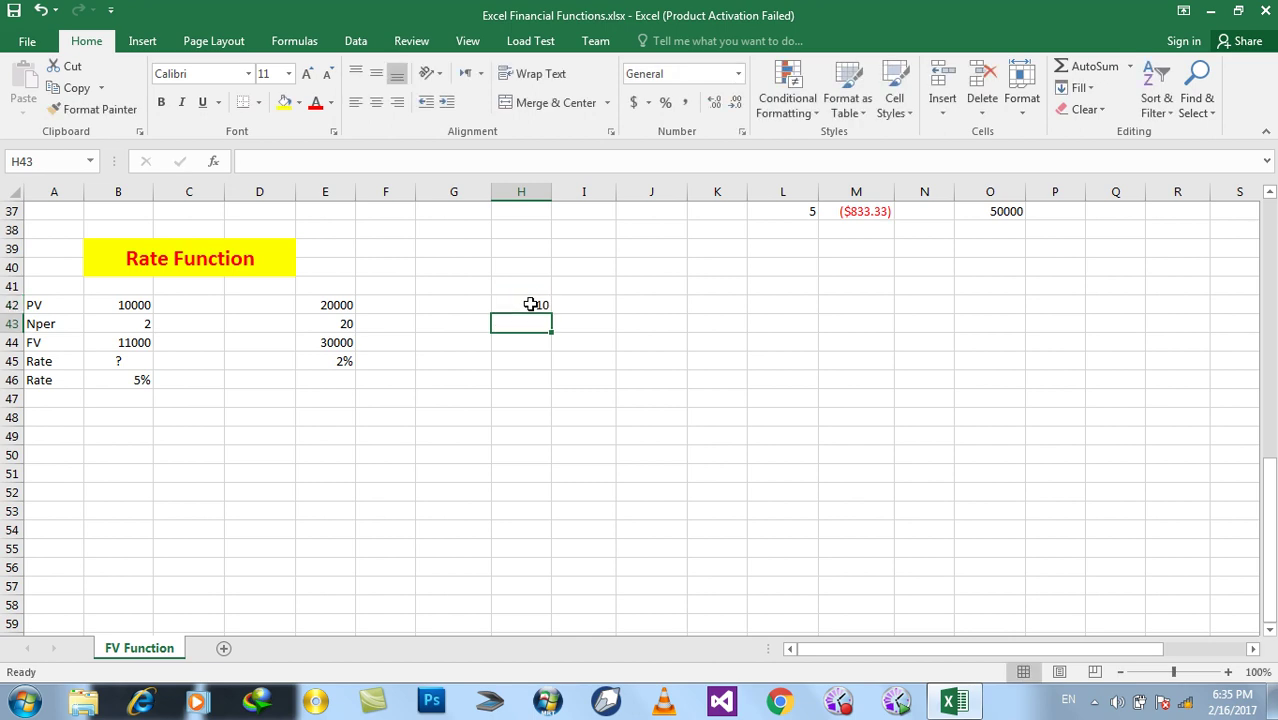
text(1000)
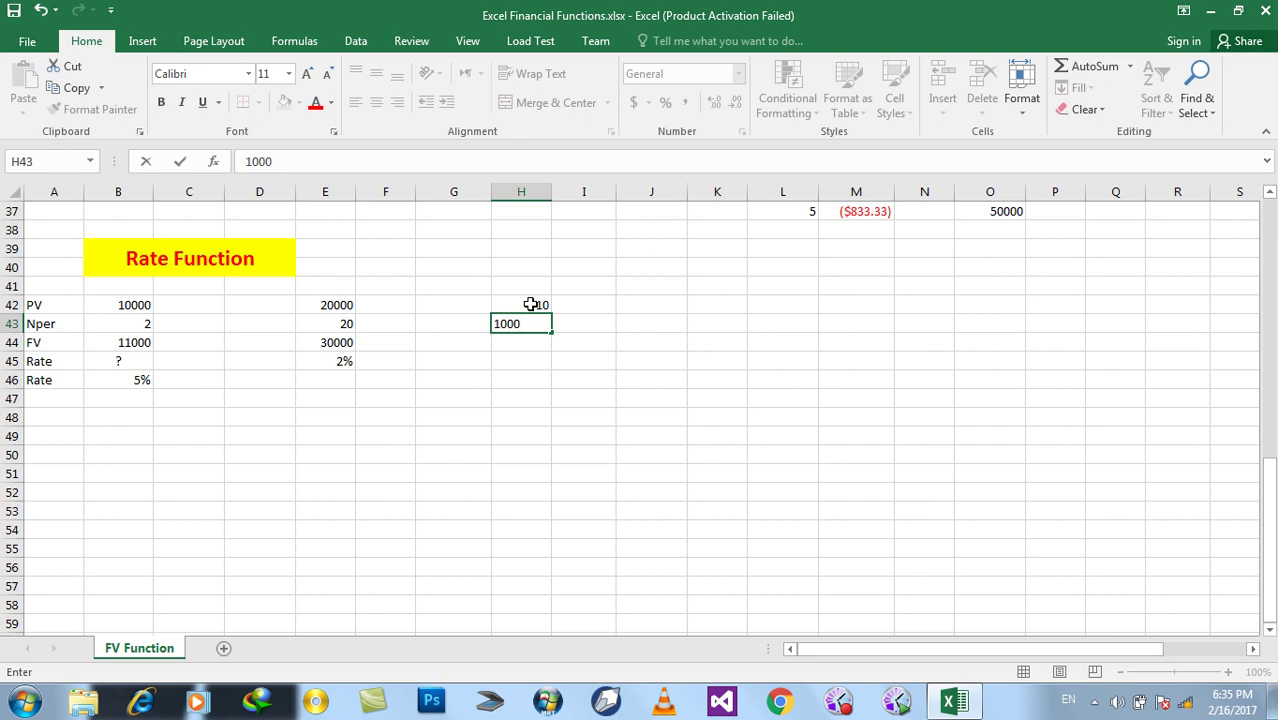
key(Escape)
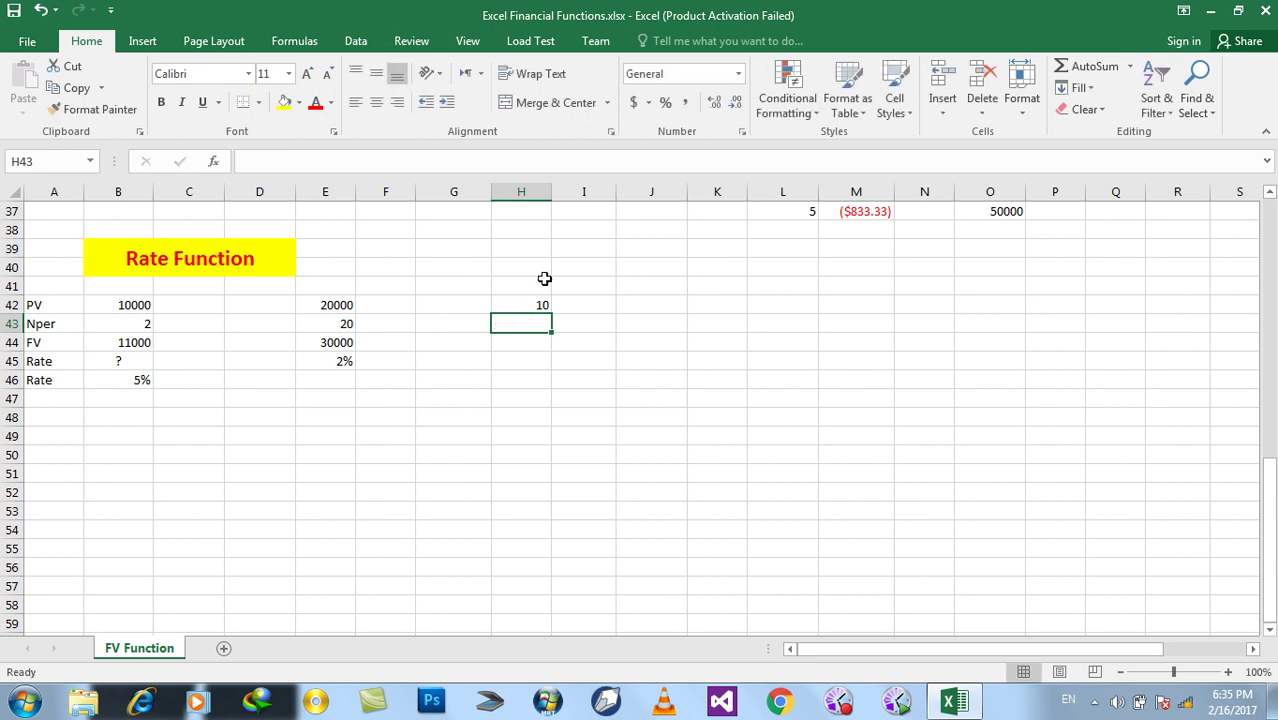
key(Up)
key(Delete)
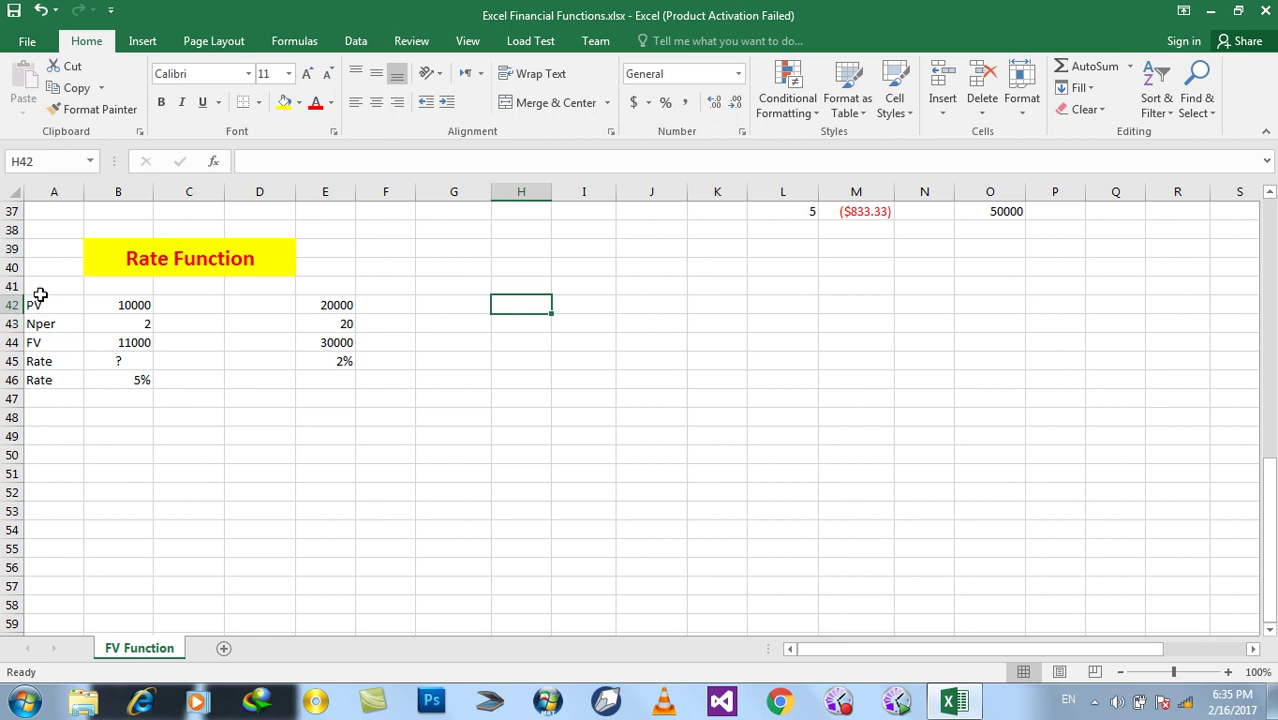
drag(33, 303, 45, 378)
key(ctrl+c)
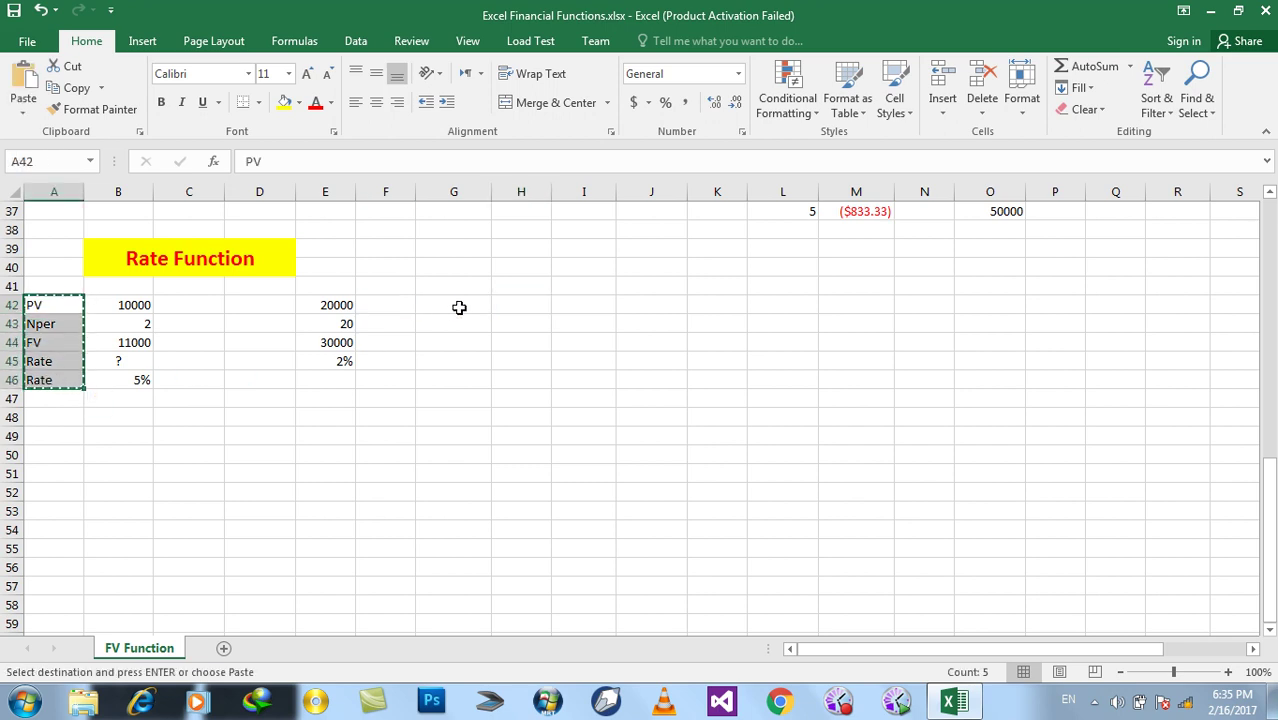
click(455, 308)
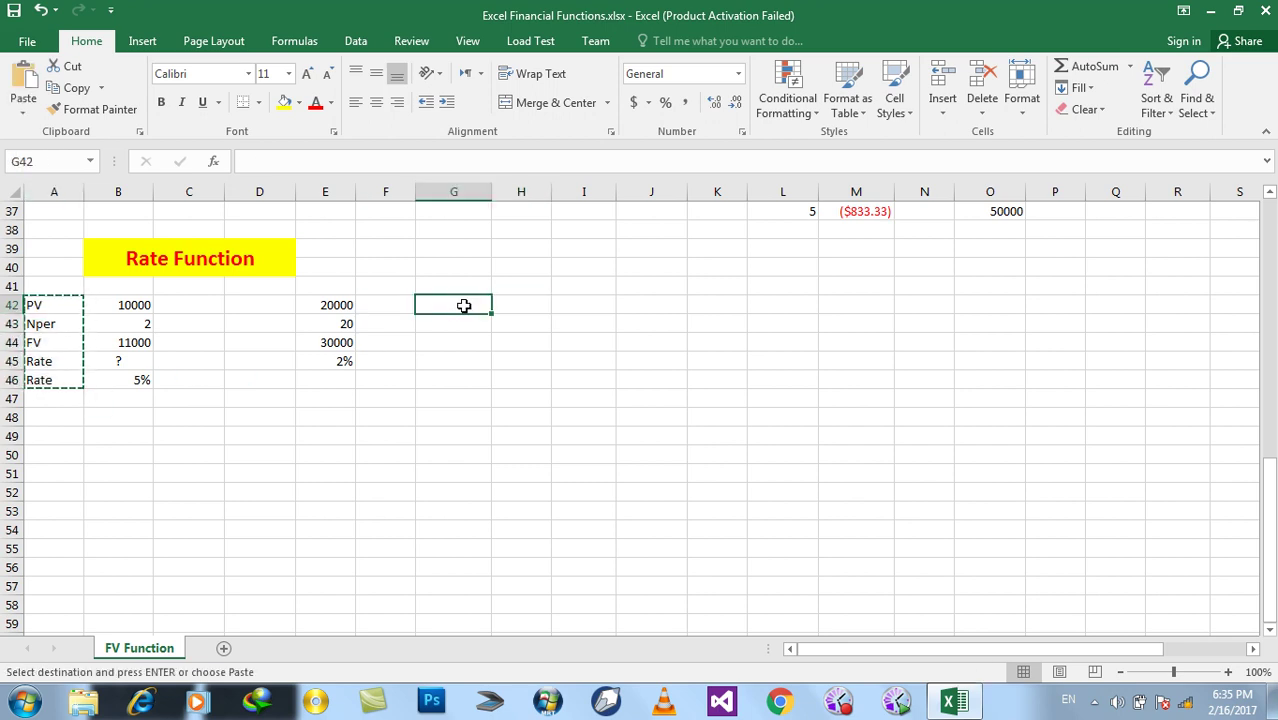
key(Right)
key(Left)
key(Escape)
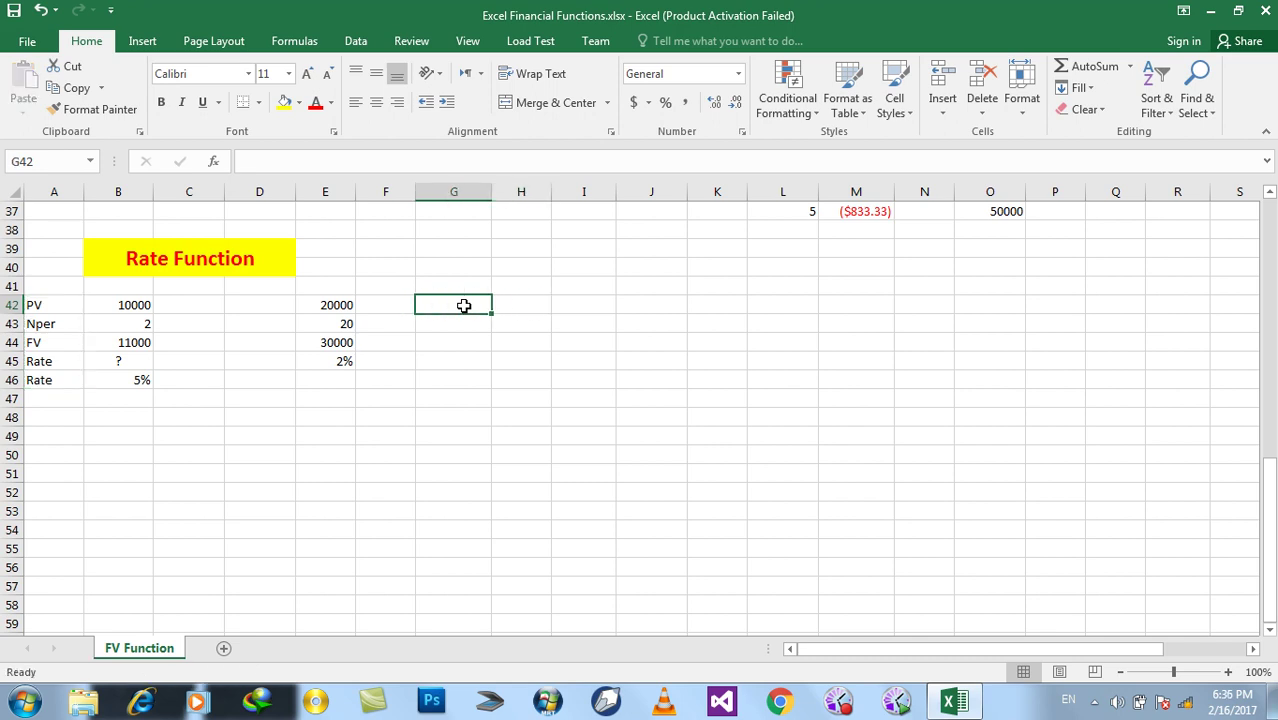
Enter heading PMT with 1000 in column G and Nper with 20 in column H.
text(PMT)
key(Return)
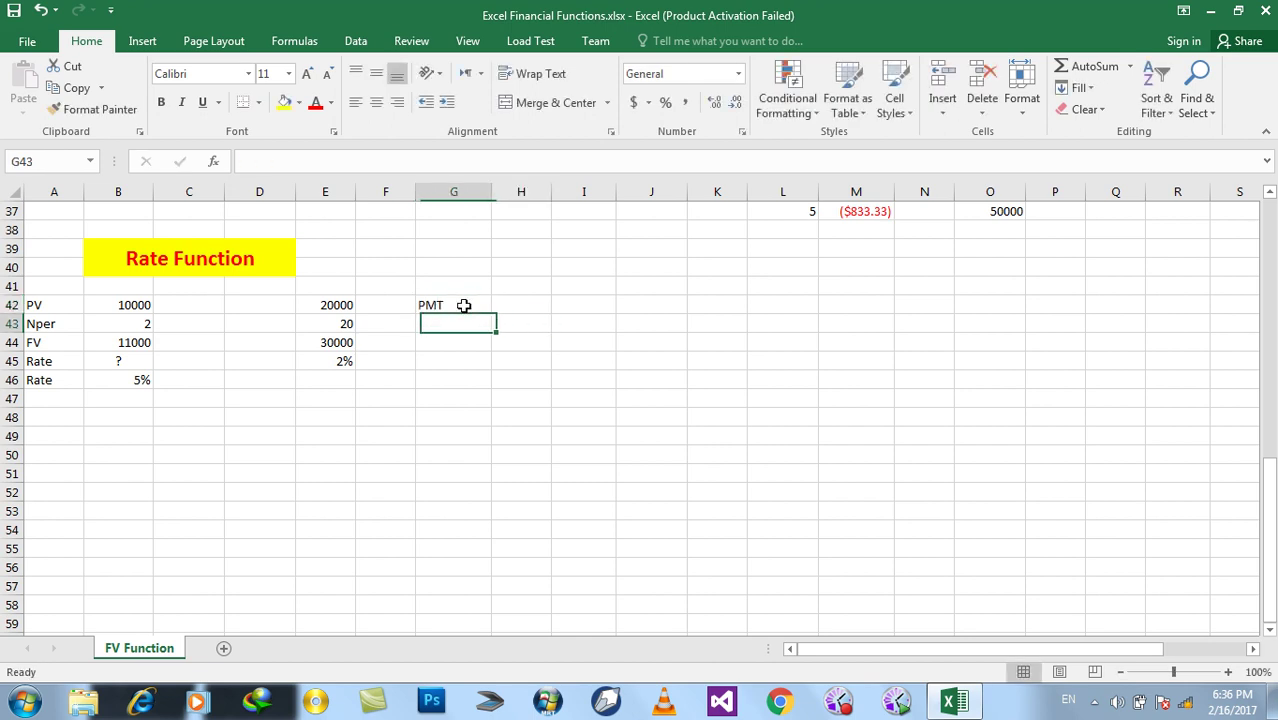
text(1000)
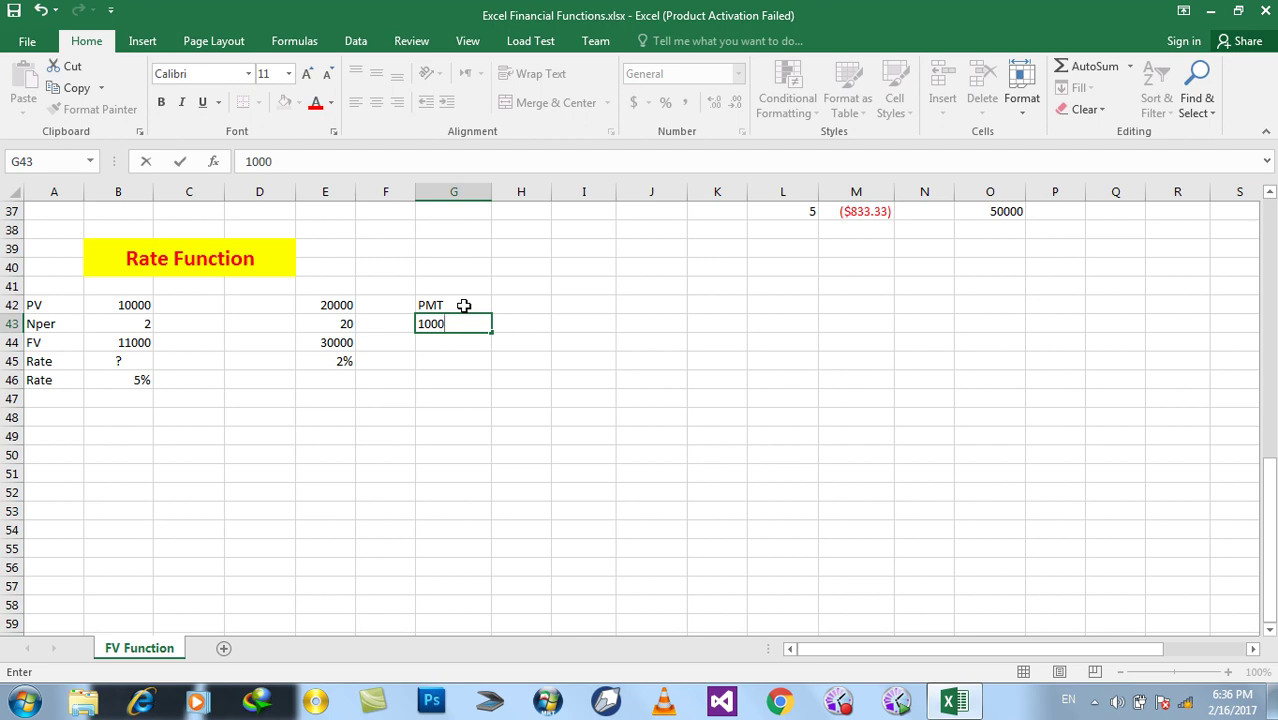
key(Tab)
key(Up)
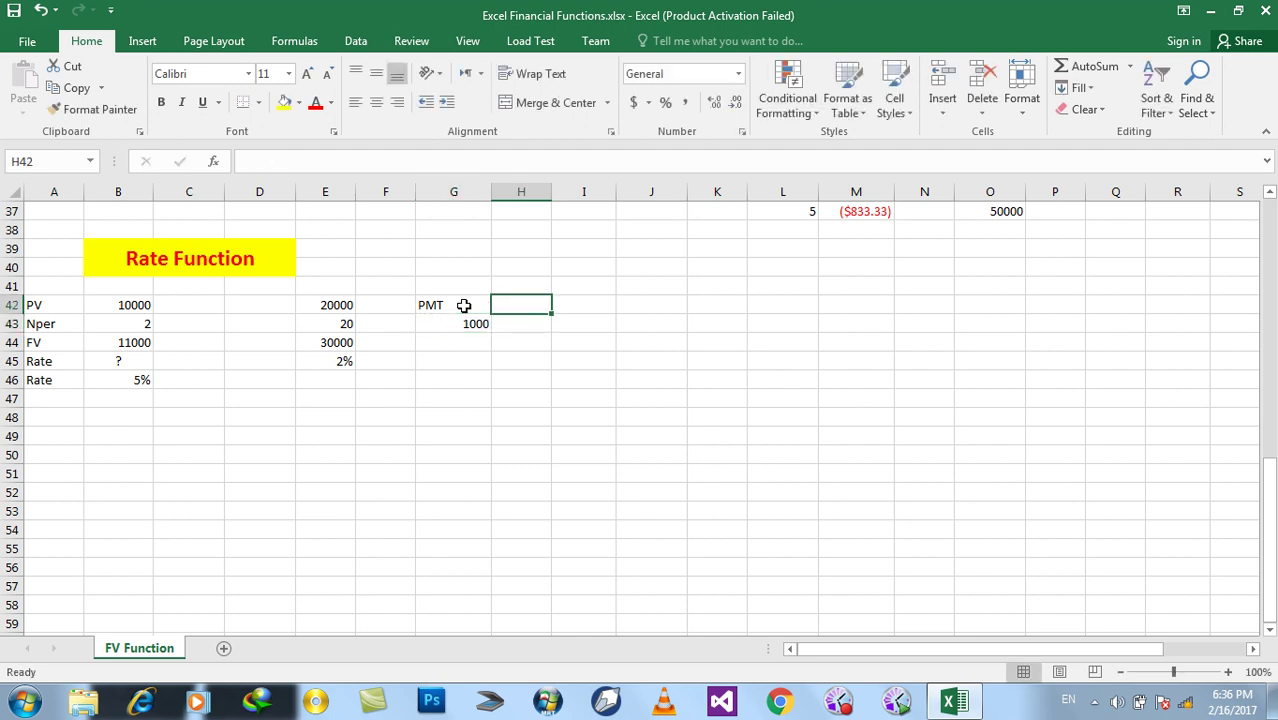
text(Nper)
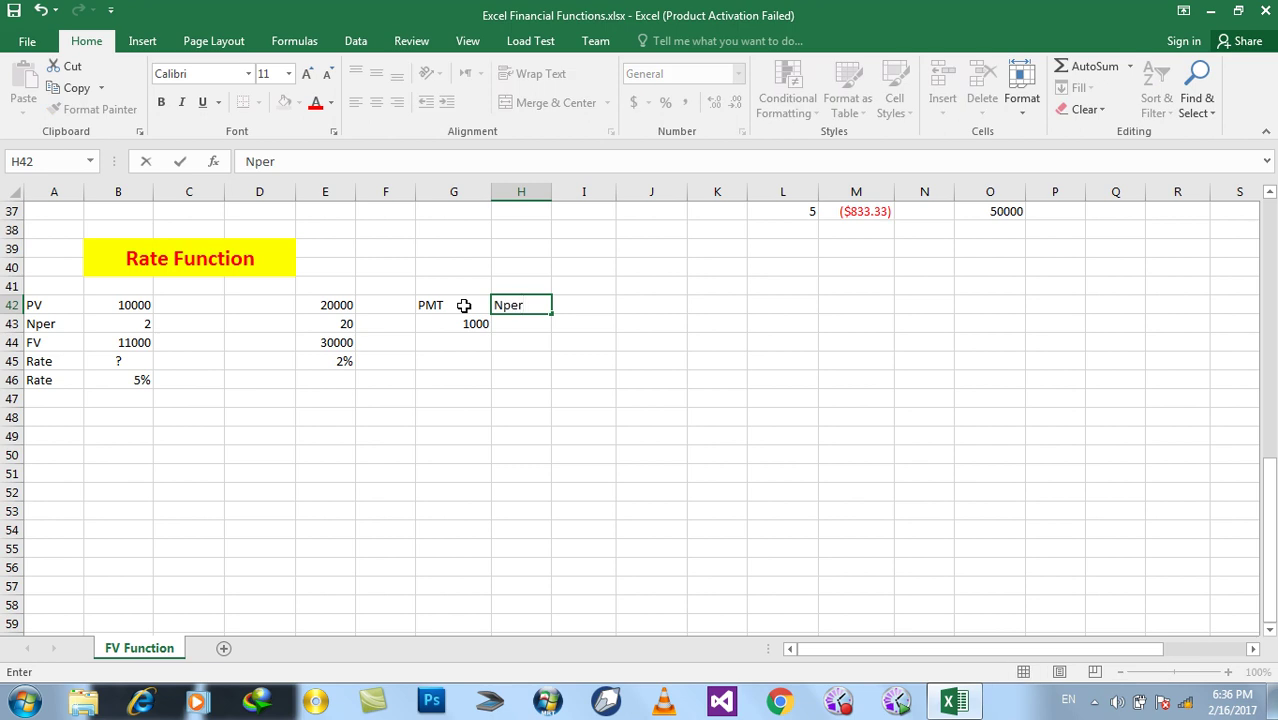
key(Tab)
key(Down)
key(Left)
key(F2)
text(20)
key(Tab)
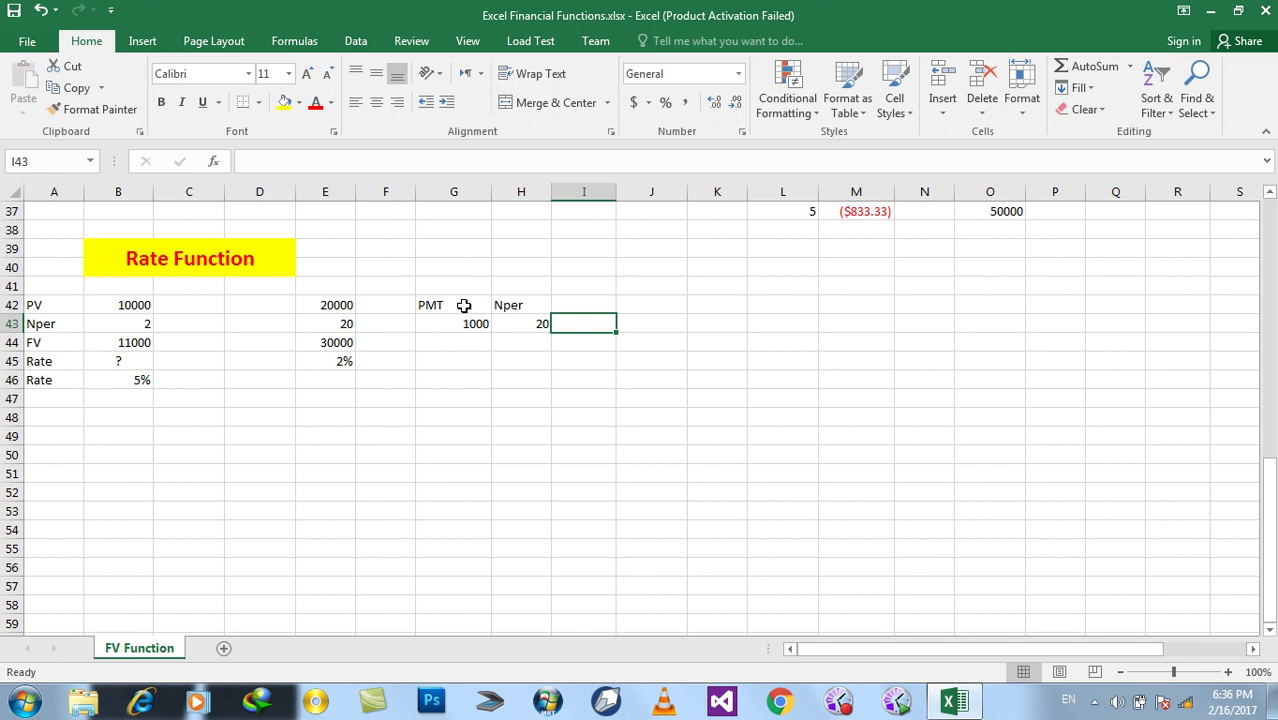
Add heading FV with 22000 in column I and the Rate heading in J42.
key(Up)
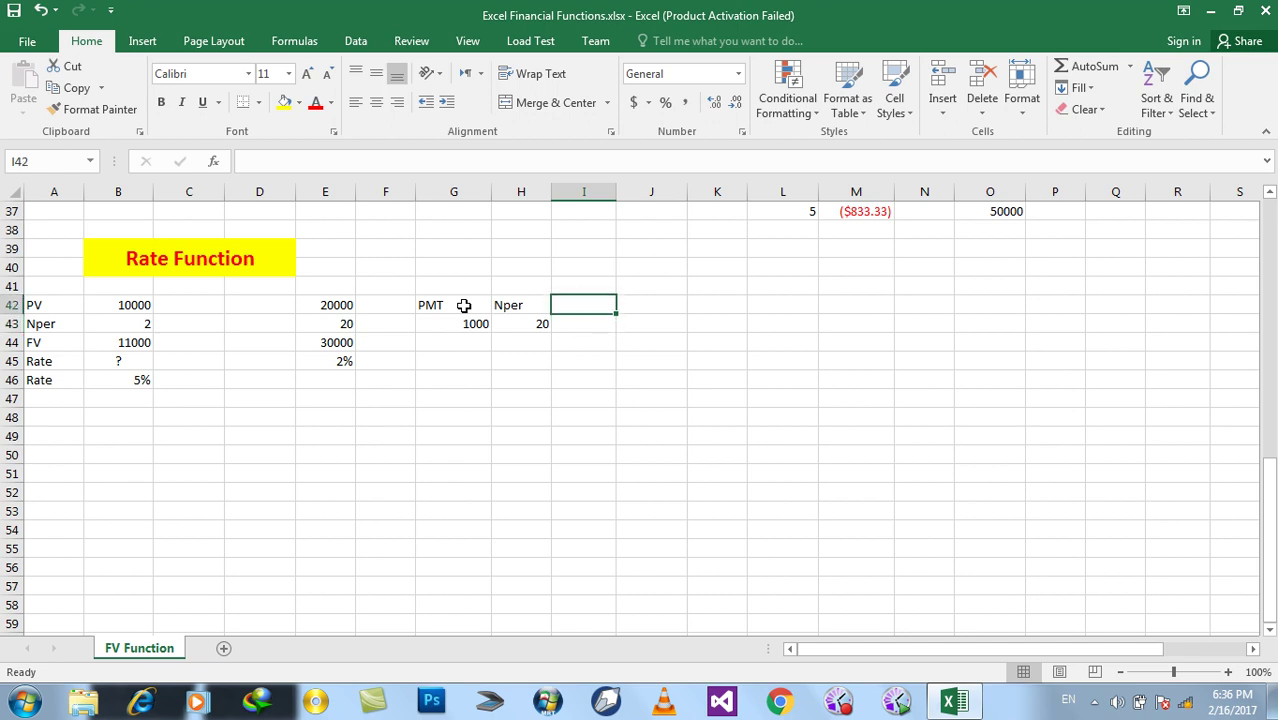
text(FV)
key(Return)
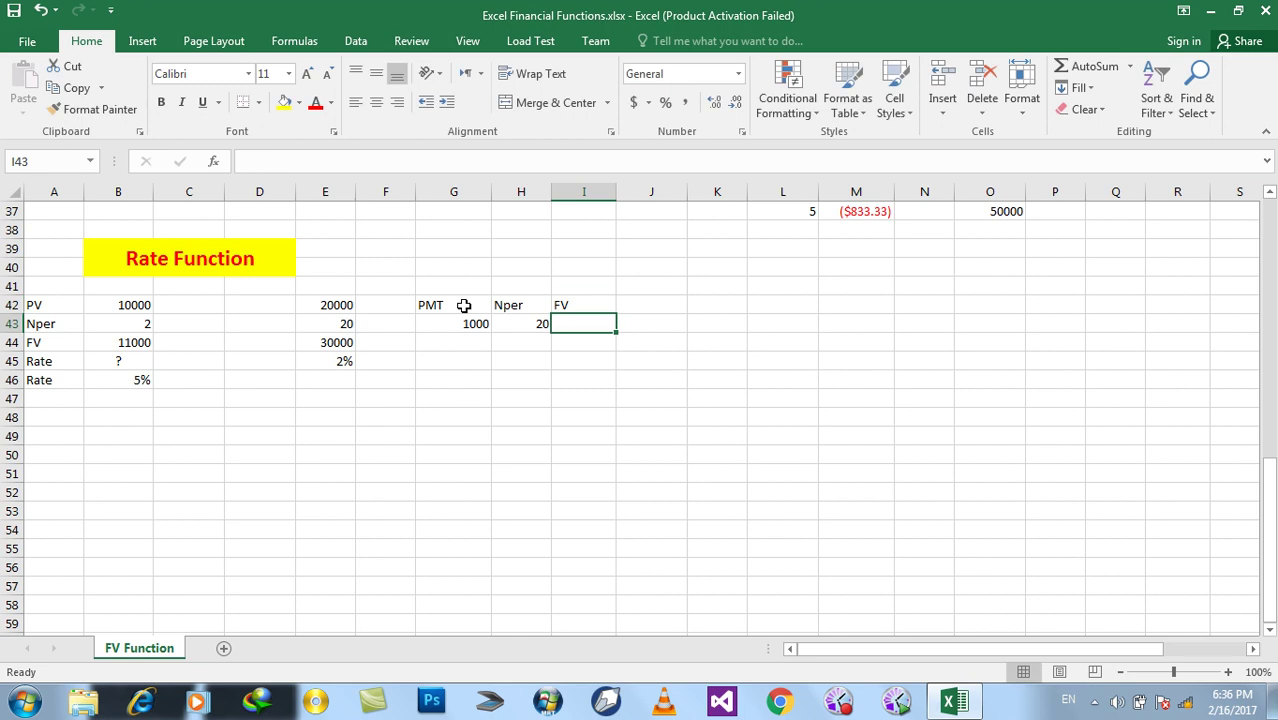
text(22000)
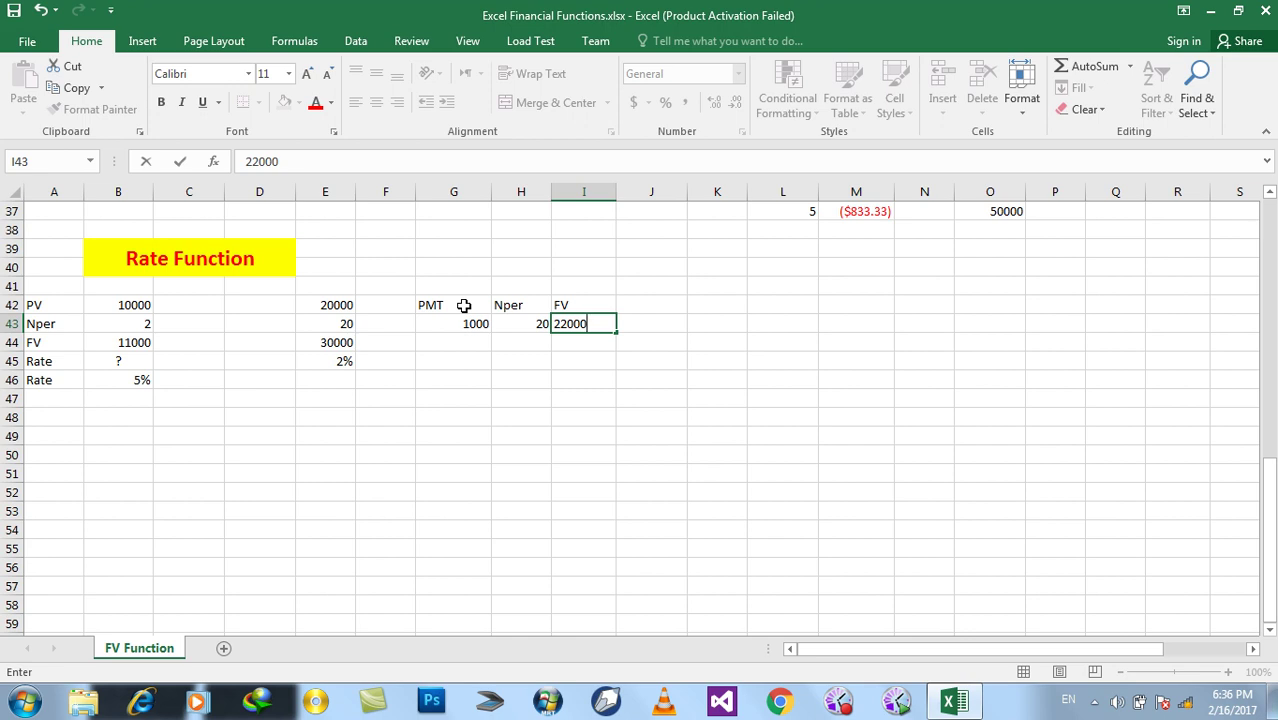
key(Tab)
key(Up)
text(Rate)
key(Return)
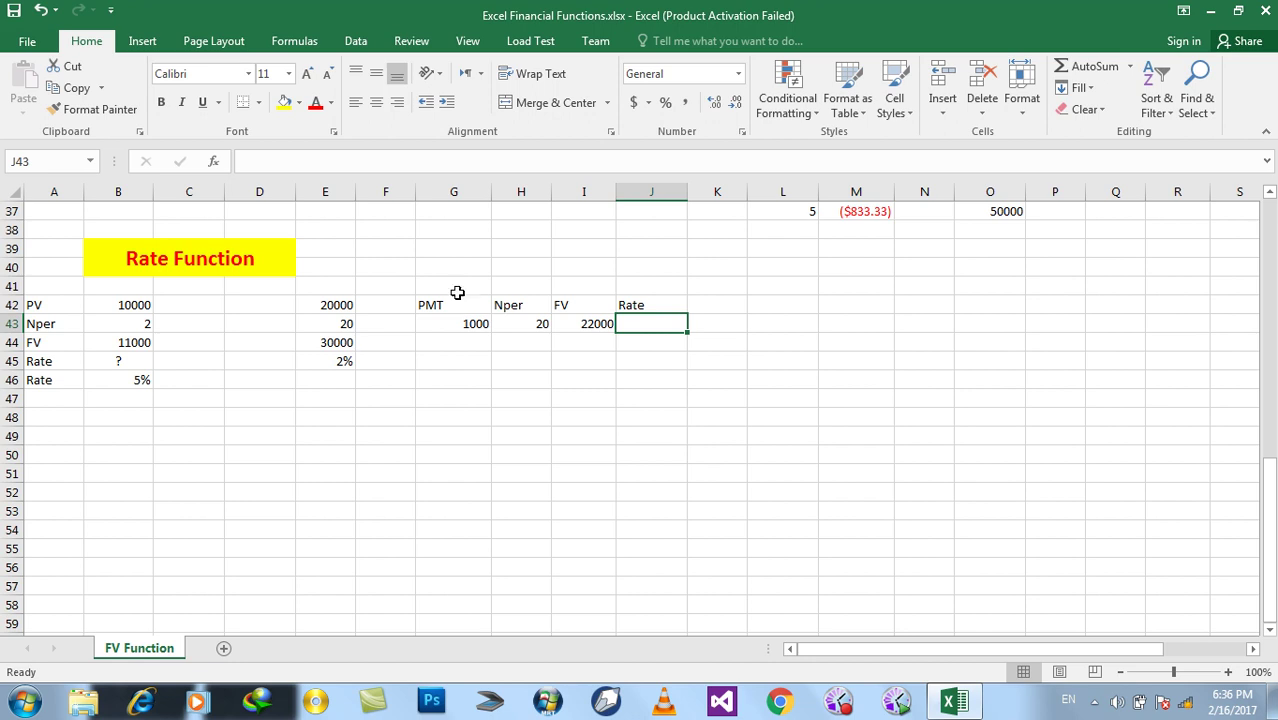
Centre and bold the headings in G42:J42.
drag(465, 305, 625, 308)
click(374, 103)
click(161, 102)
Enter =rate(H43,-G43,0,I43) in J43, which returns 1%.
click(653, 322)
text(=rate()
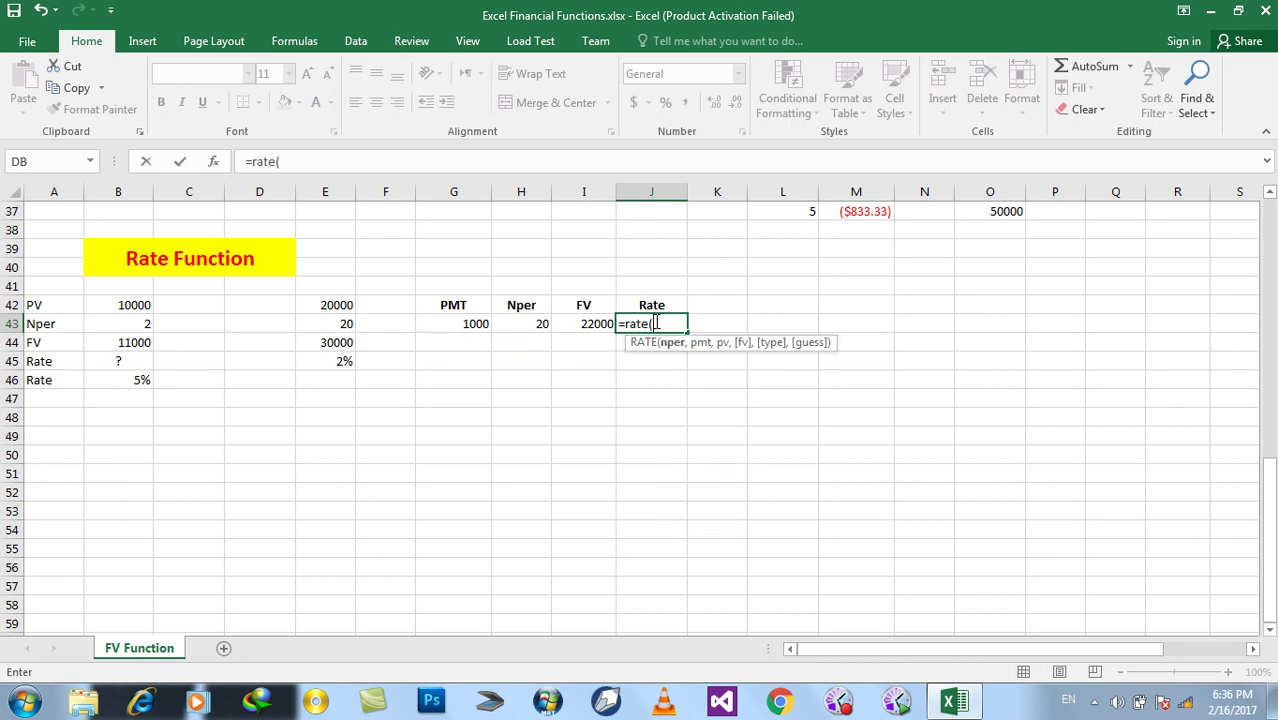
click(535, 324)
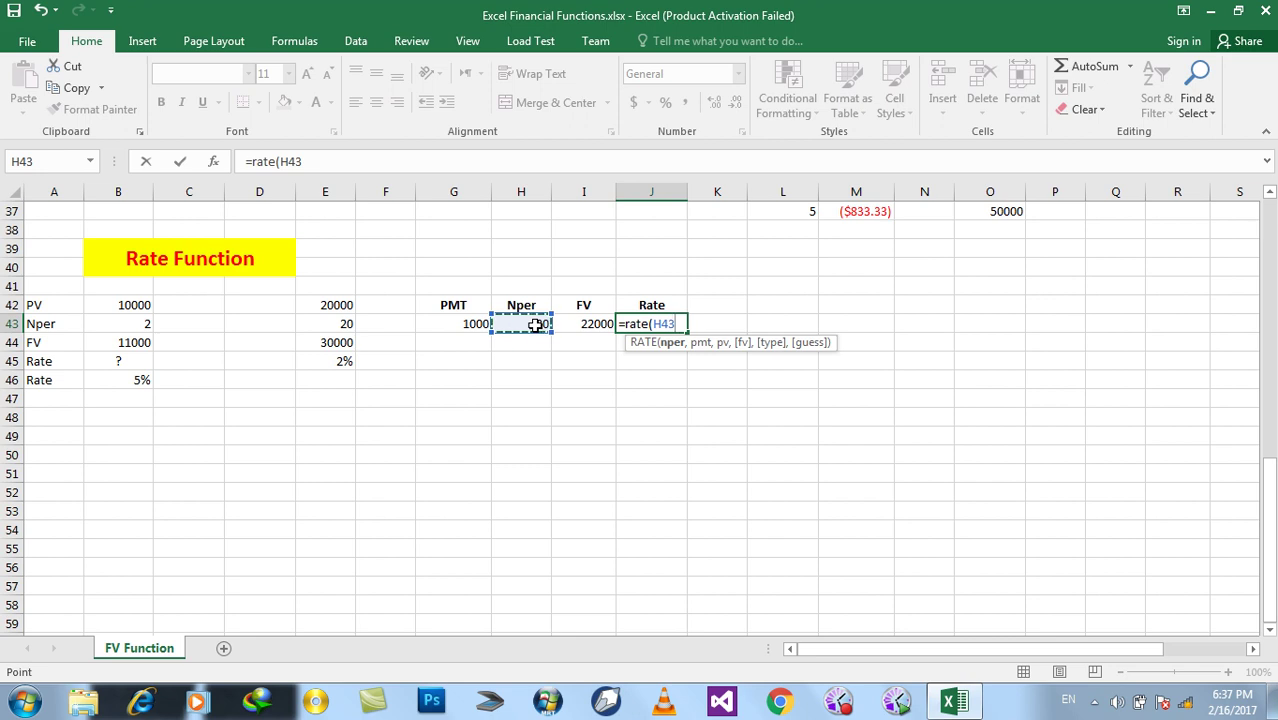
text(,-)
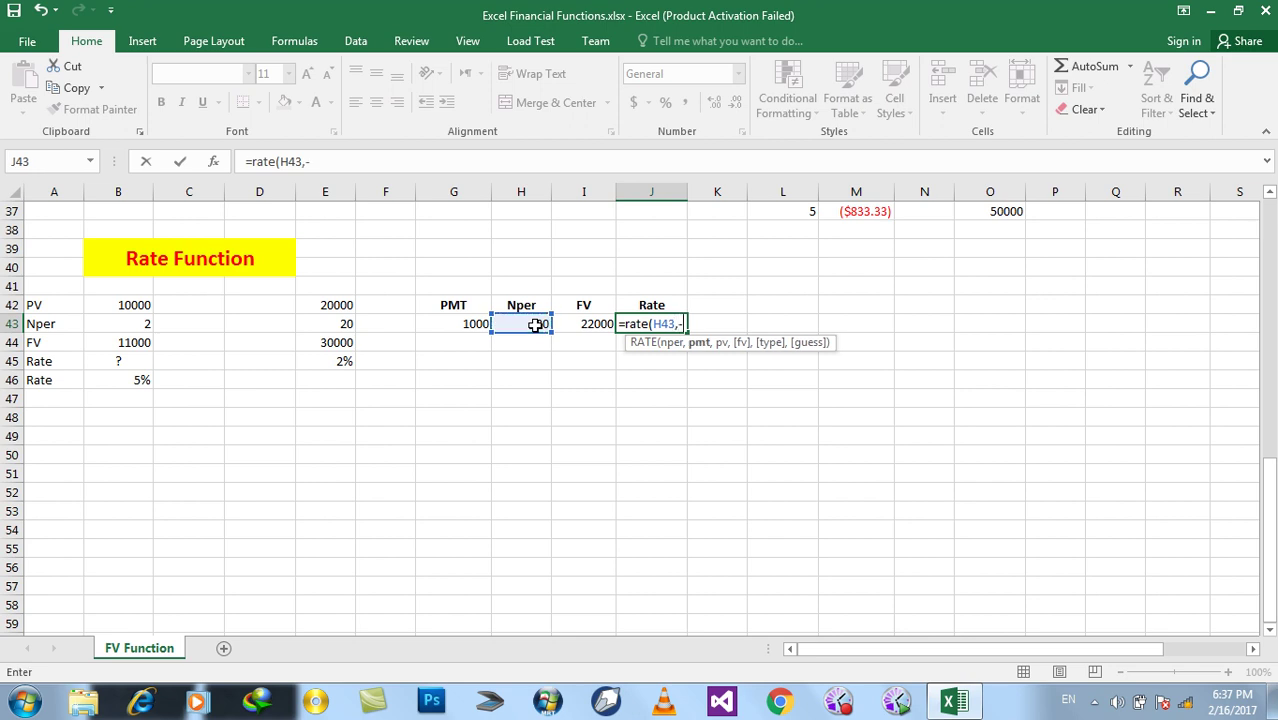
click(480, 325)
text(,)
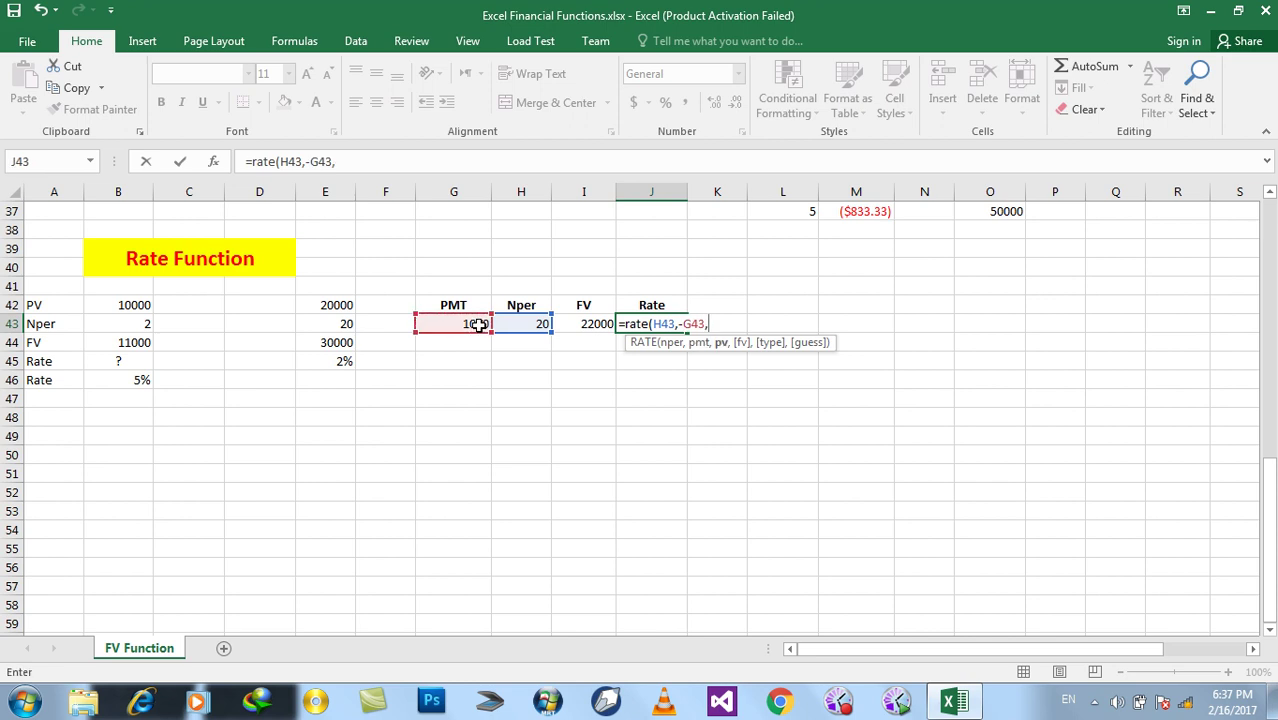
text(0)
text(,)
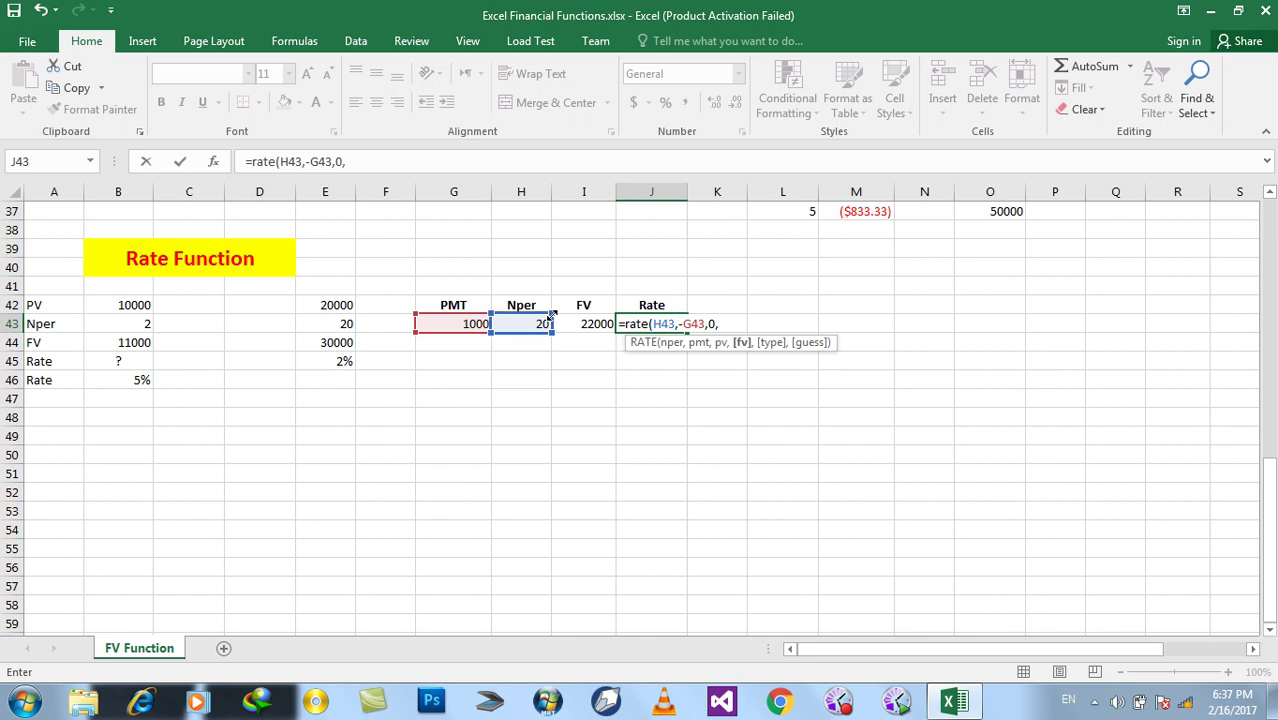
click(579, 321)
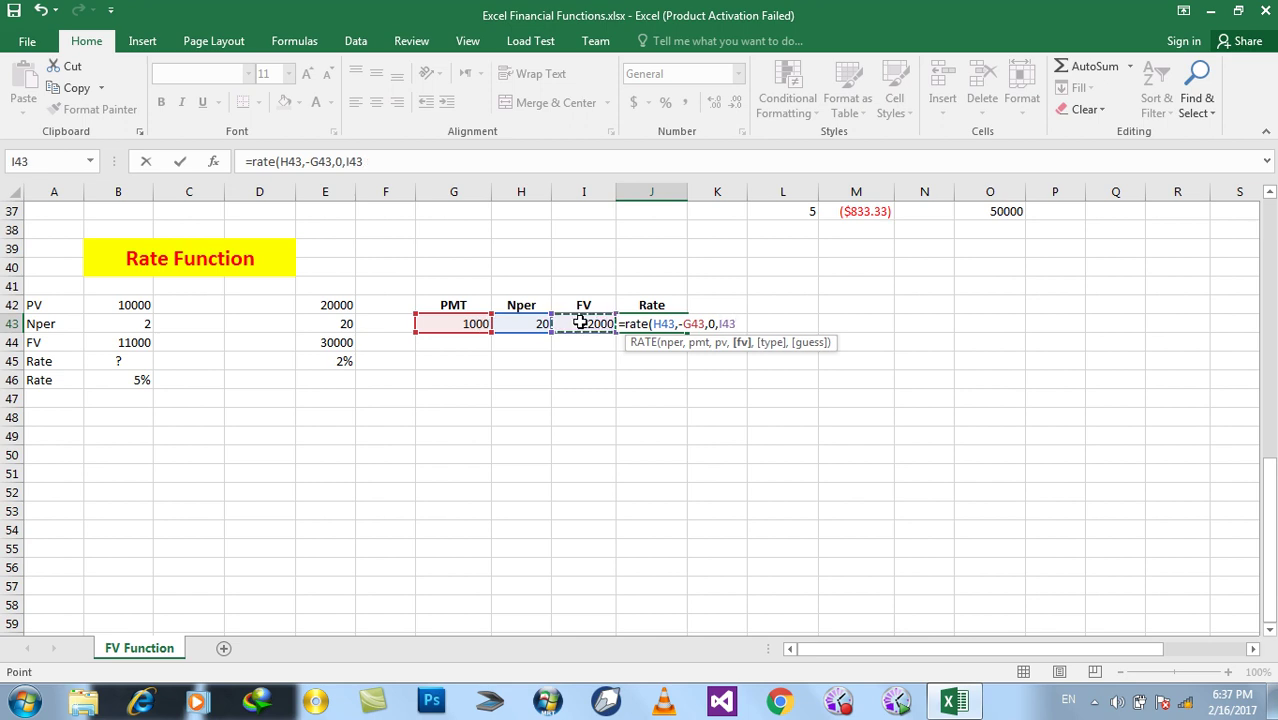
key(Return)
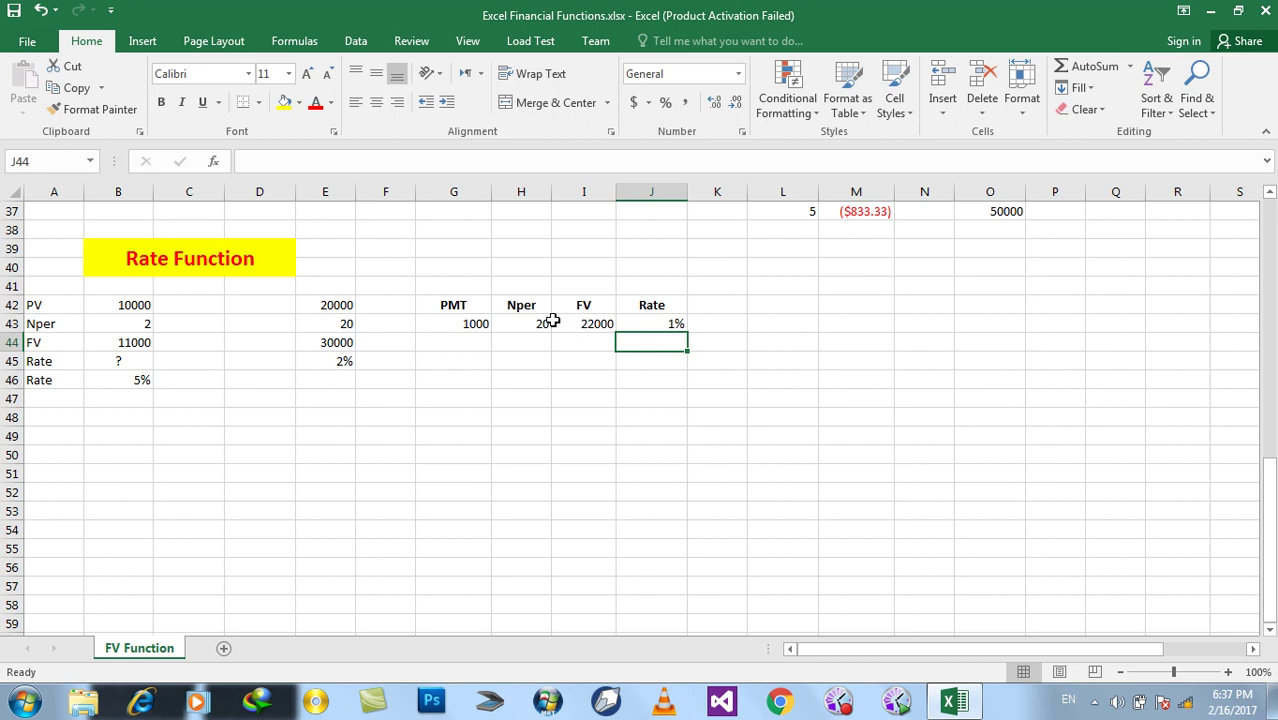
click(545, 323)
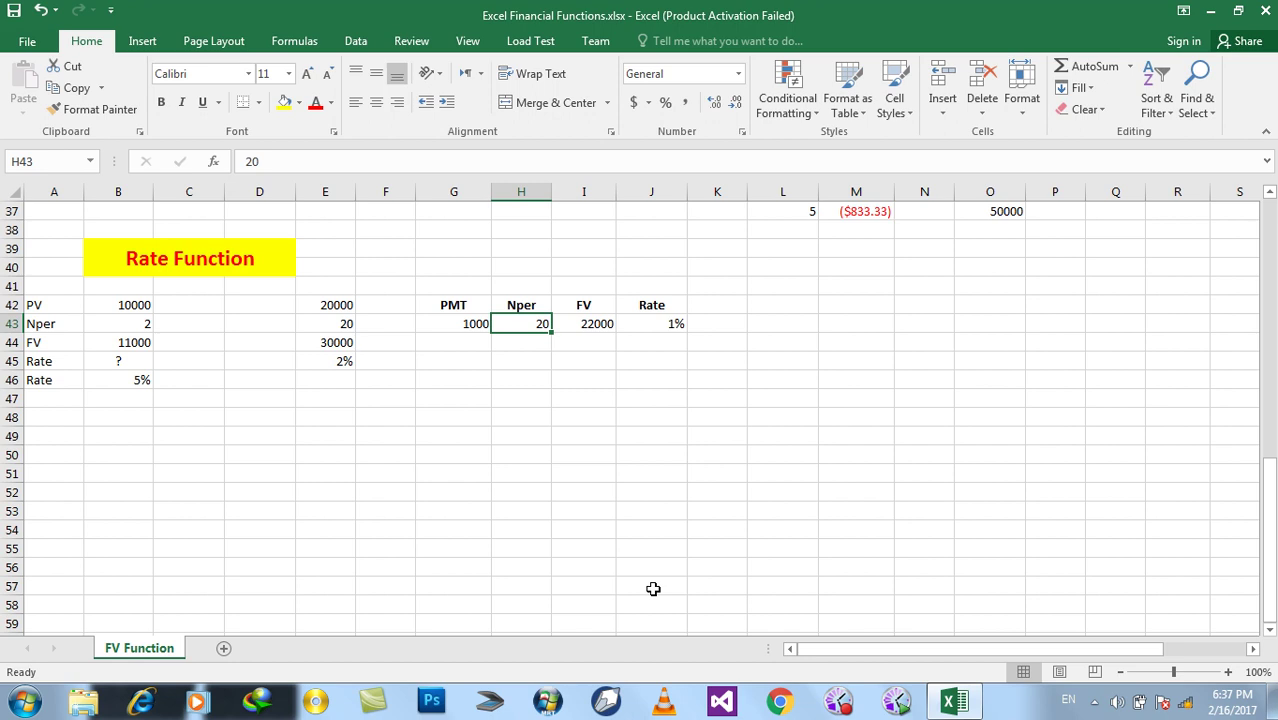
Try Nper 10 then 4 in H43 (Rate 17% and 136%), then undo back to 10.
text(10)
key(Return)
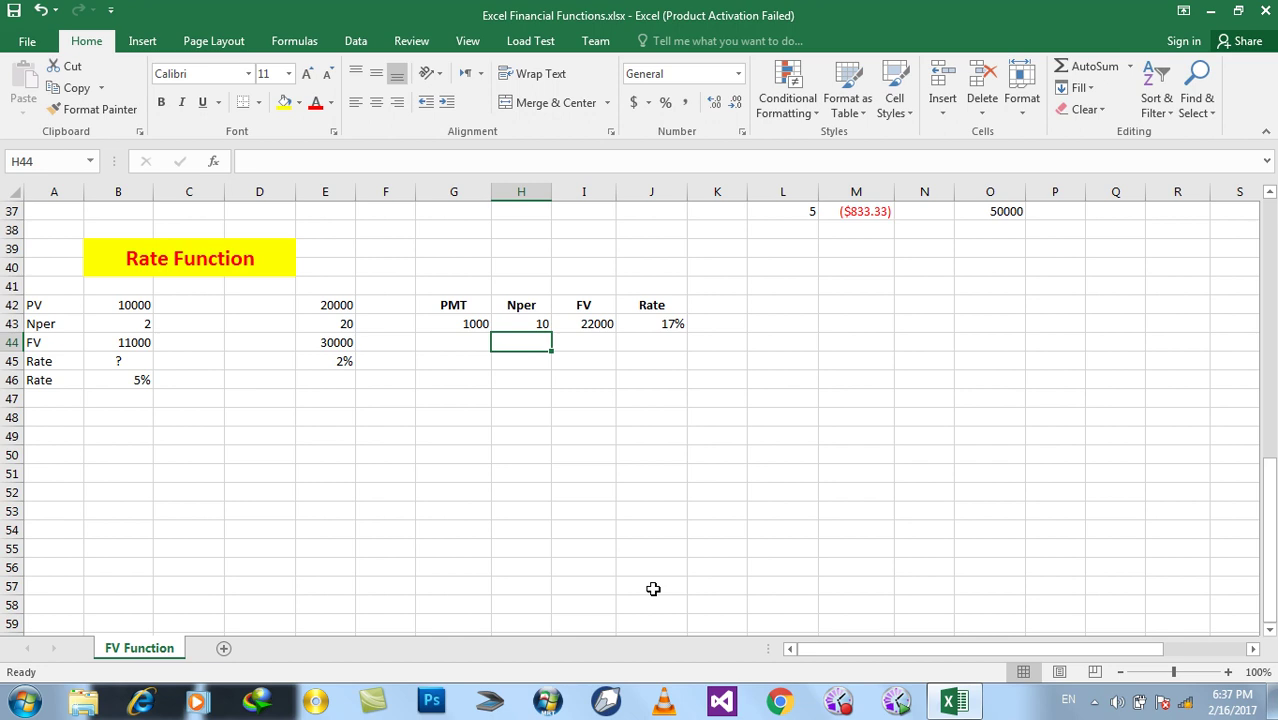
key(Up)
text(4)
key(Return)
key(Up)
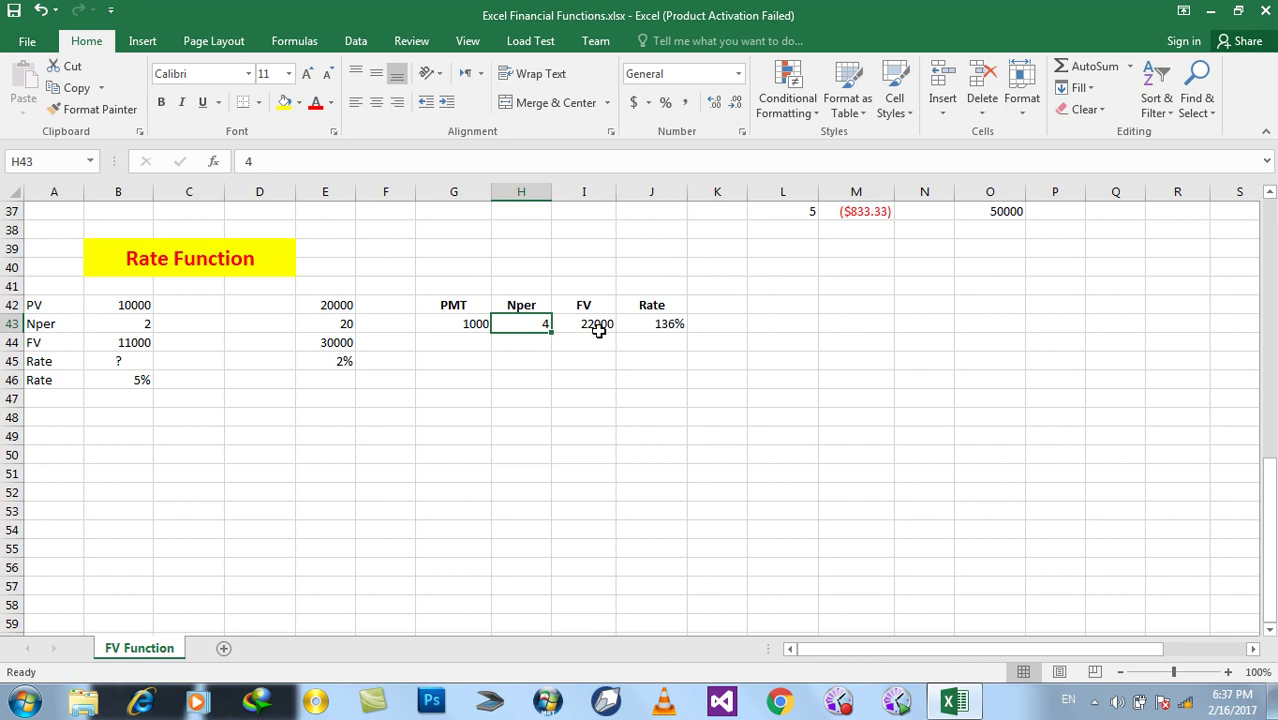
key(ctrl+z)
Set Nper in H43 to 20 so Rate drops to 1%, then restore 10.
click(468, 324)
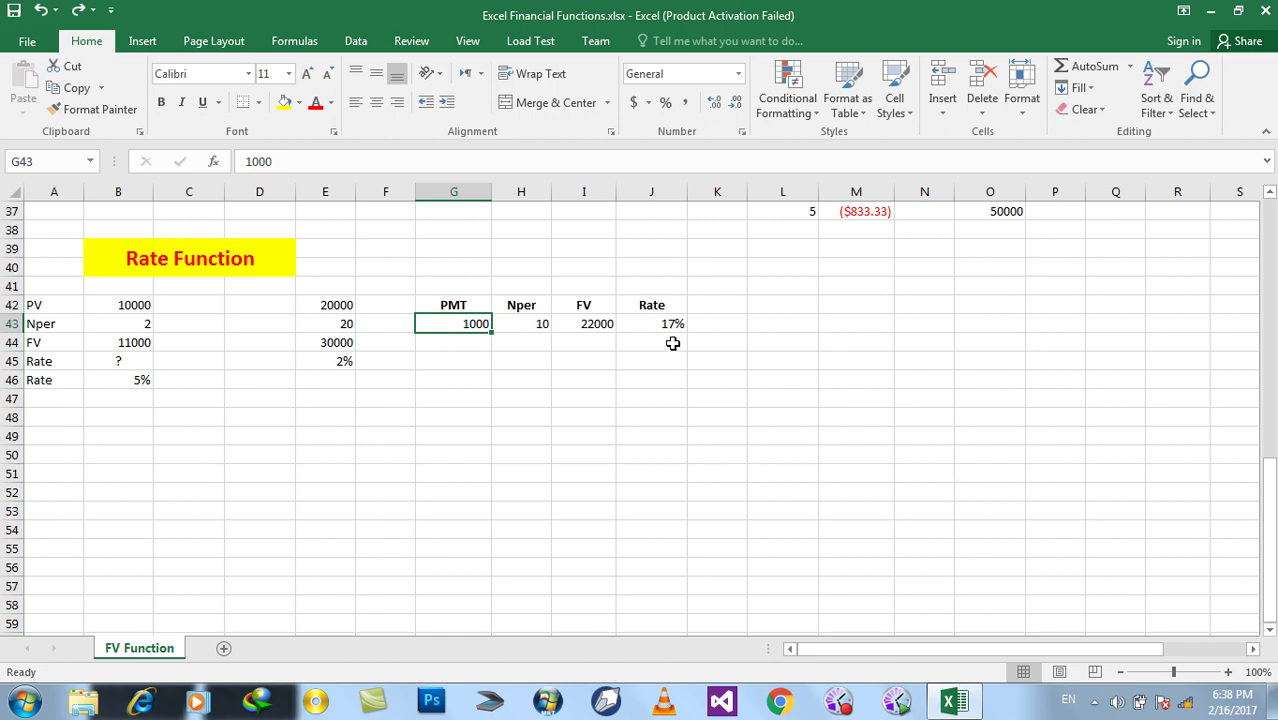
key(Tab)
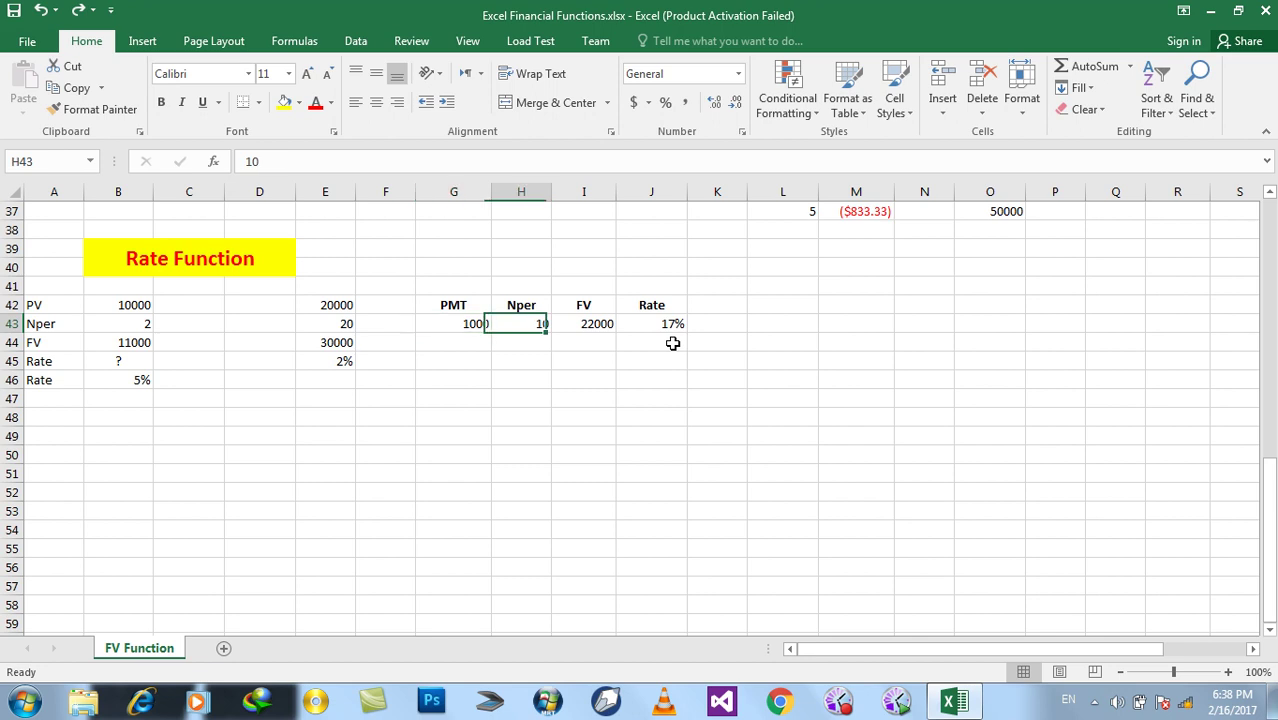
text(20)
key(Return)
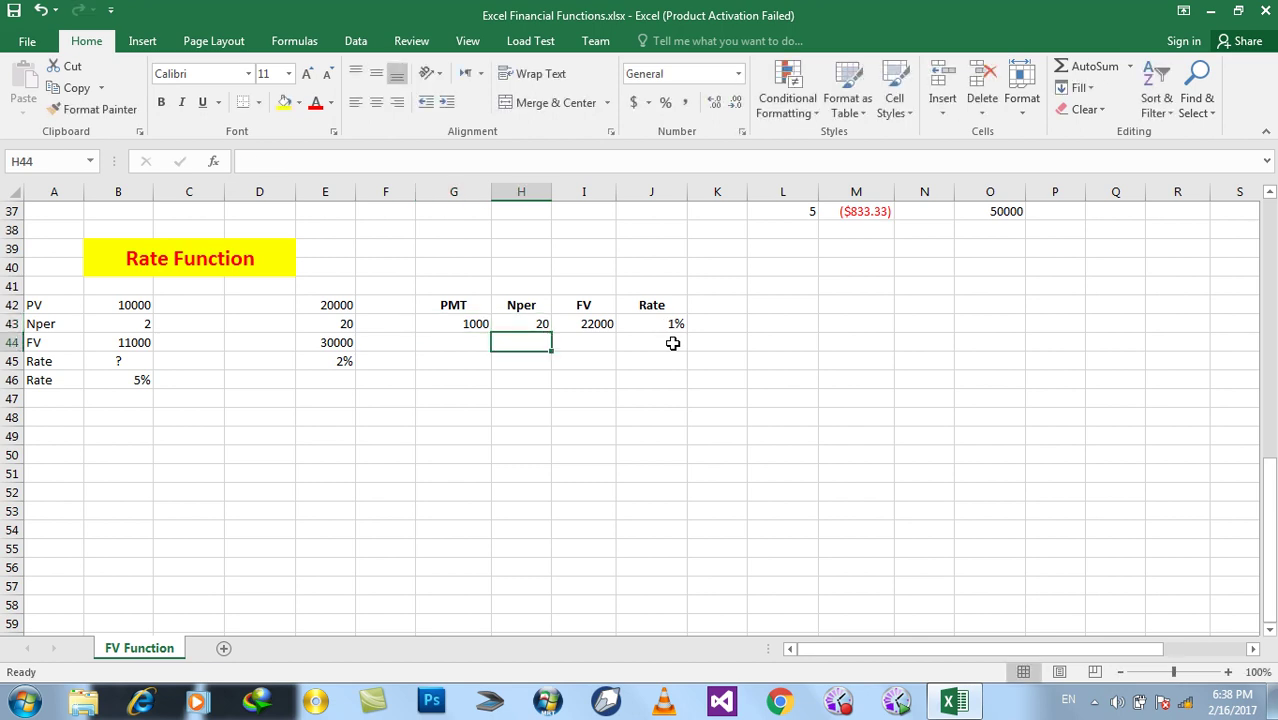
key(Up)
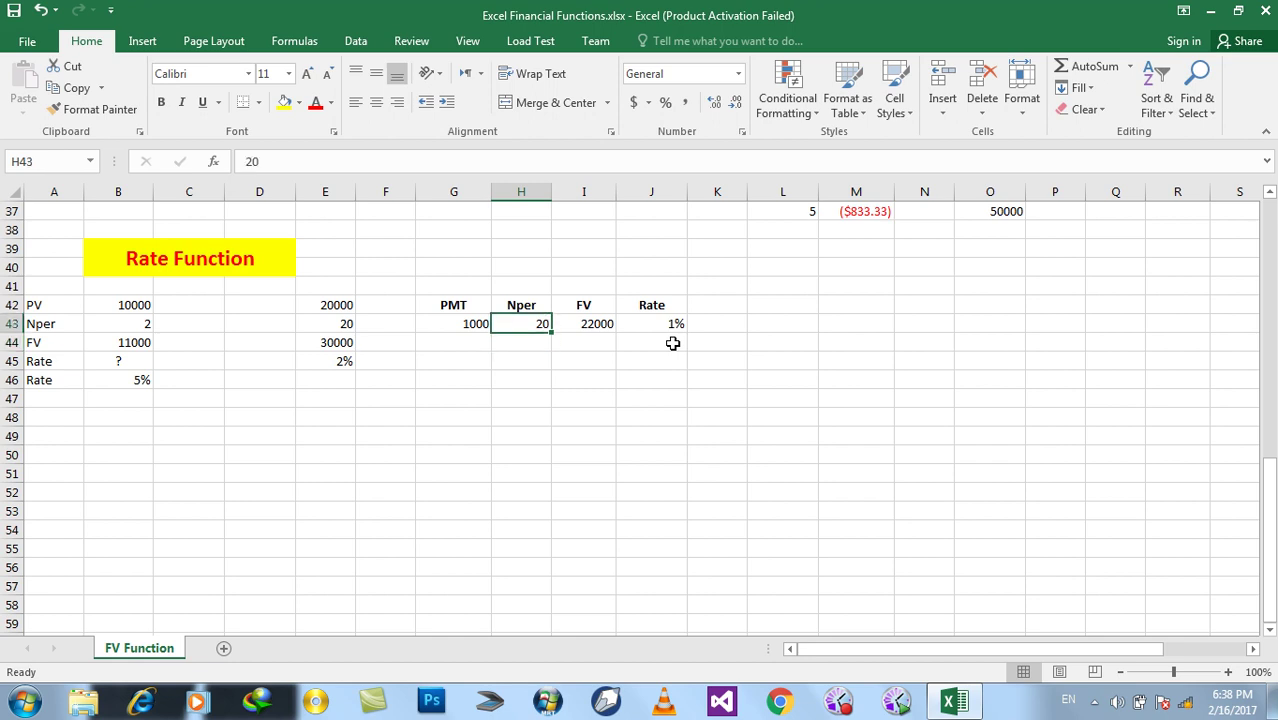
text(10)
key(Return)
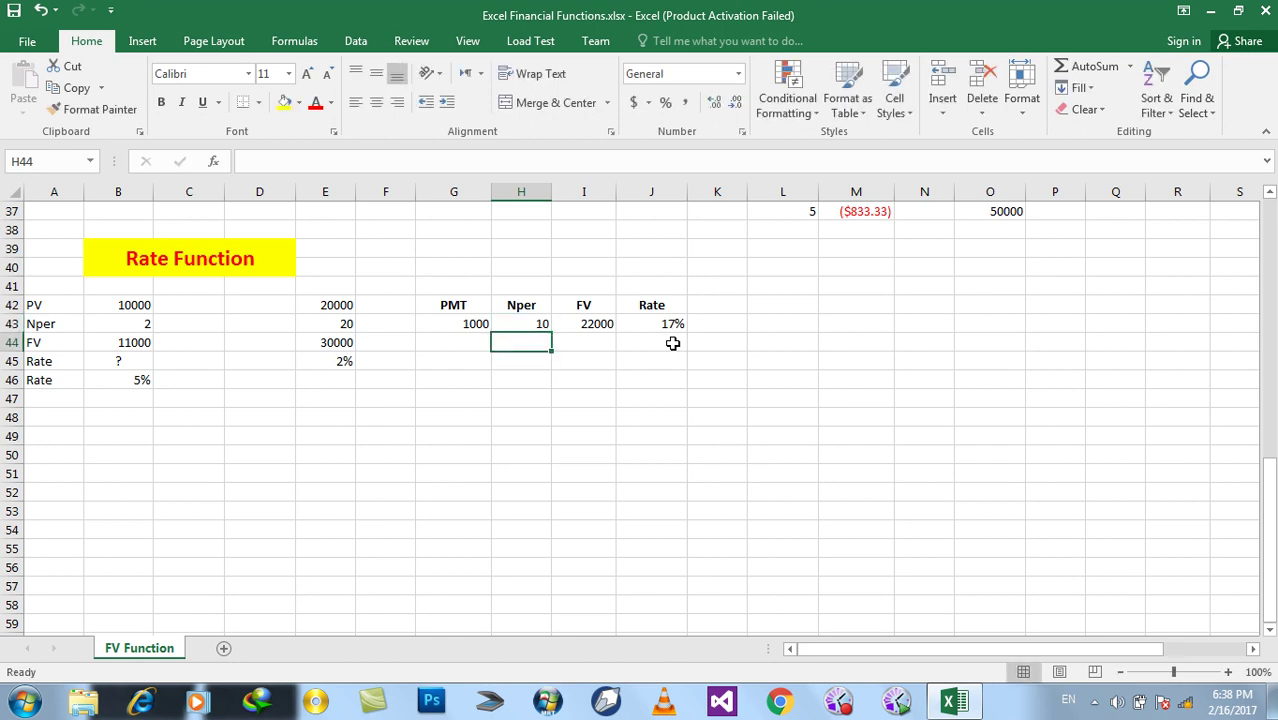
Try a PMT of 4000 in G43 and cancel a further 100 edit.
key(Left)
key(Up)
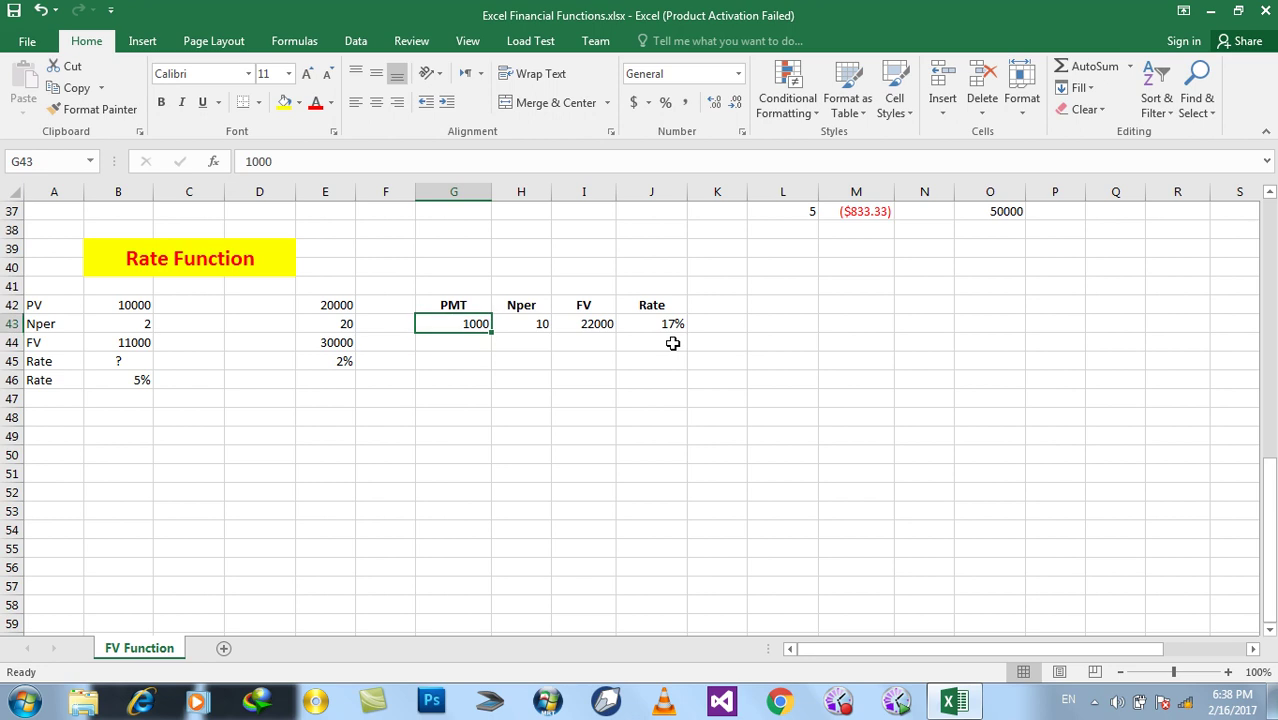
text(4000)
key(Return)
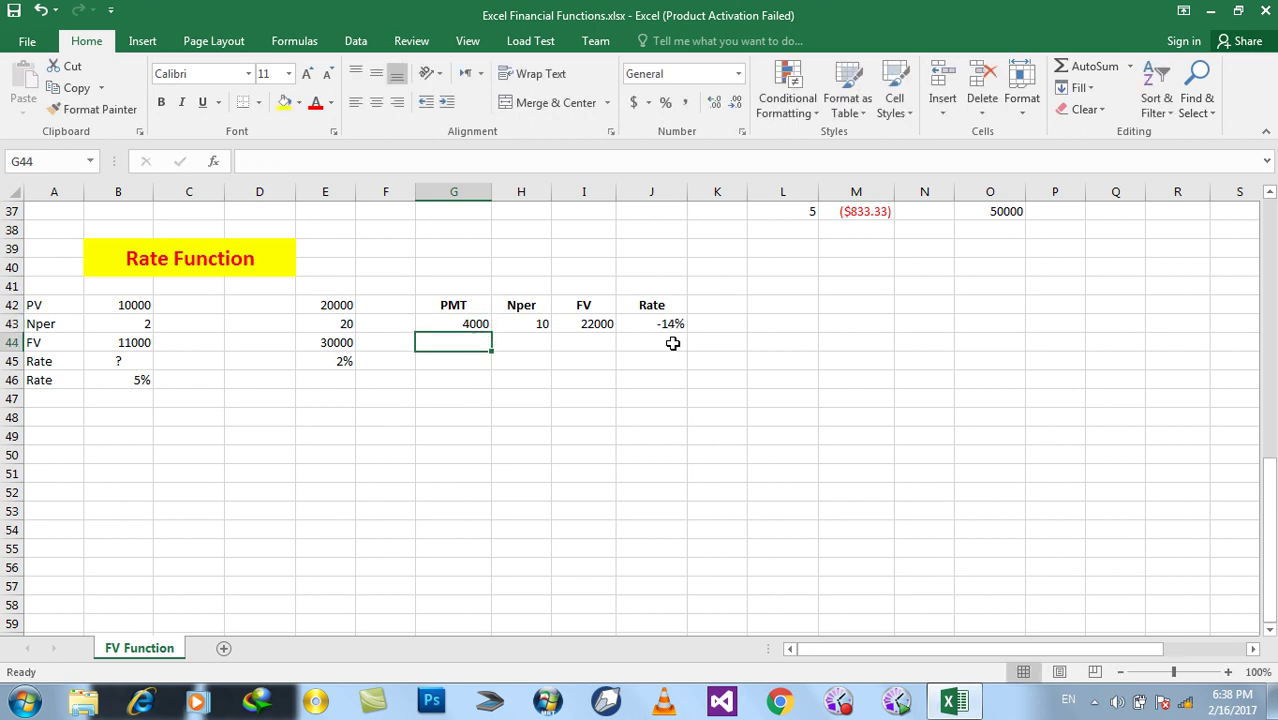
key(Up)
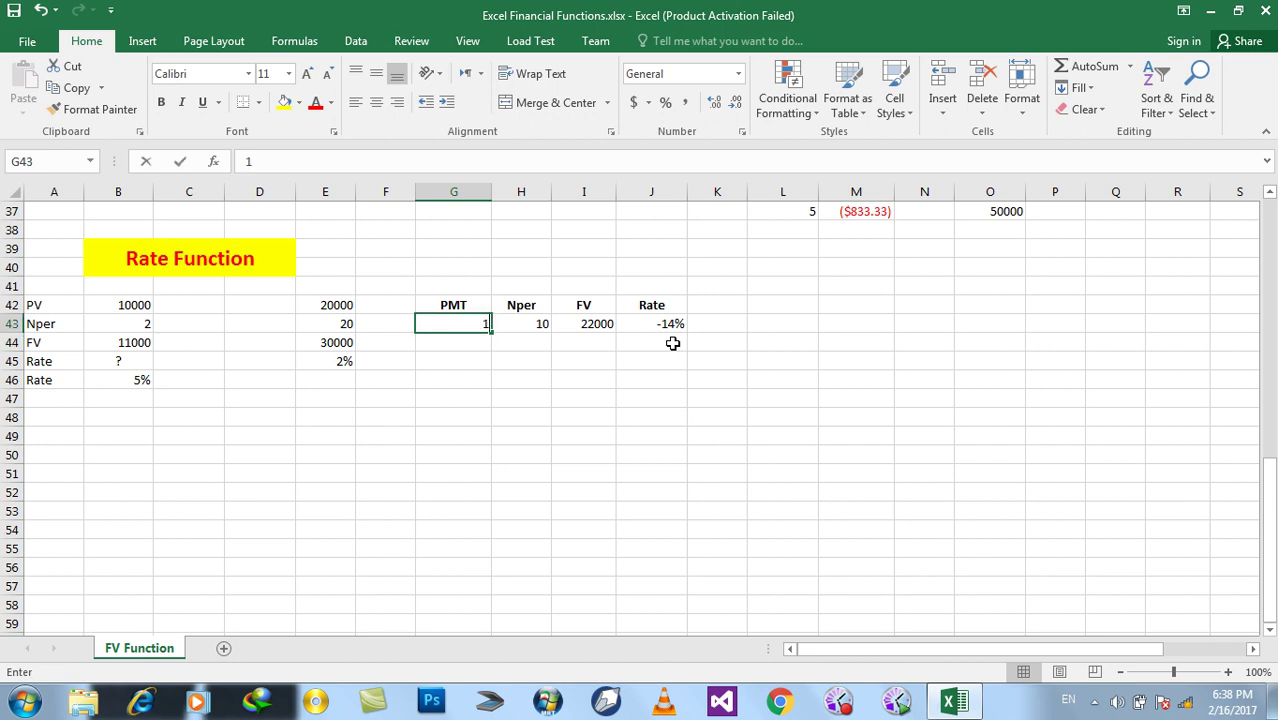
text(100)
key(Escape)
Add the check formula =G43*10 in I49, showing 40000, and compare it with J43's RATE formula.
click(581, 429)
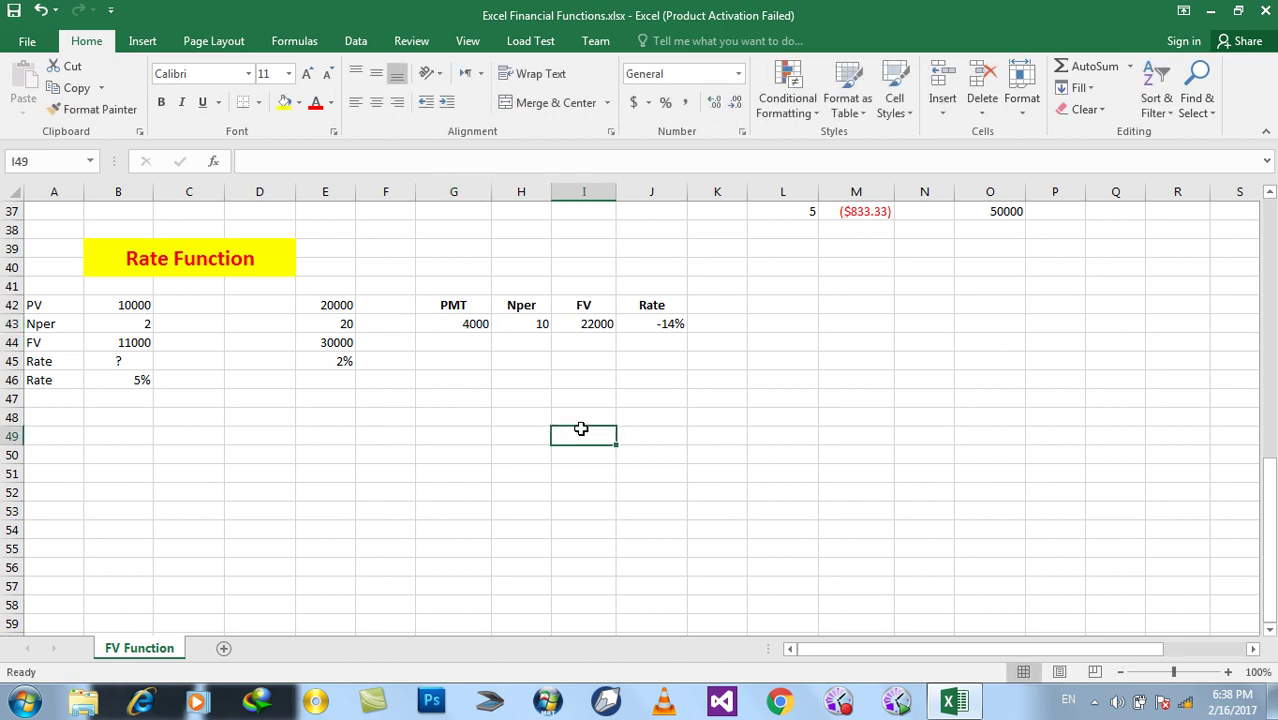
text(=)
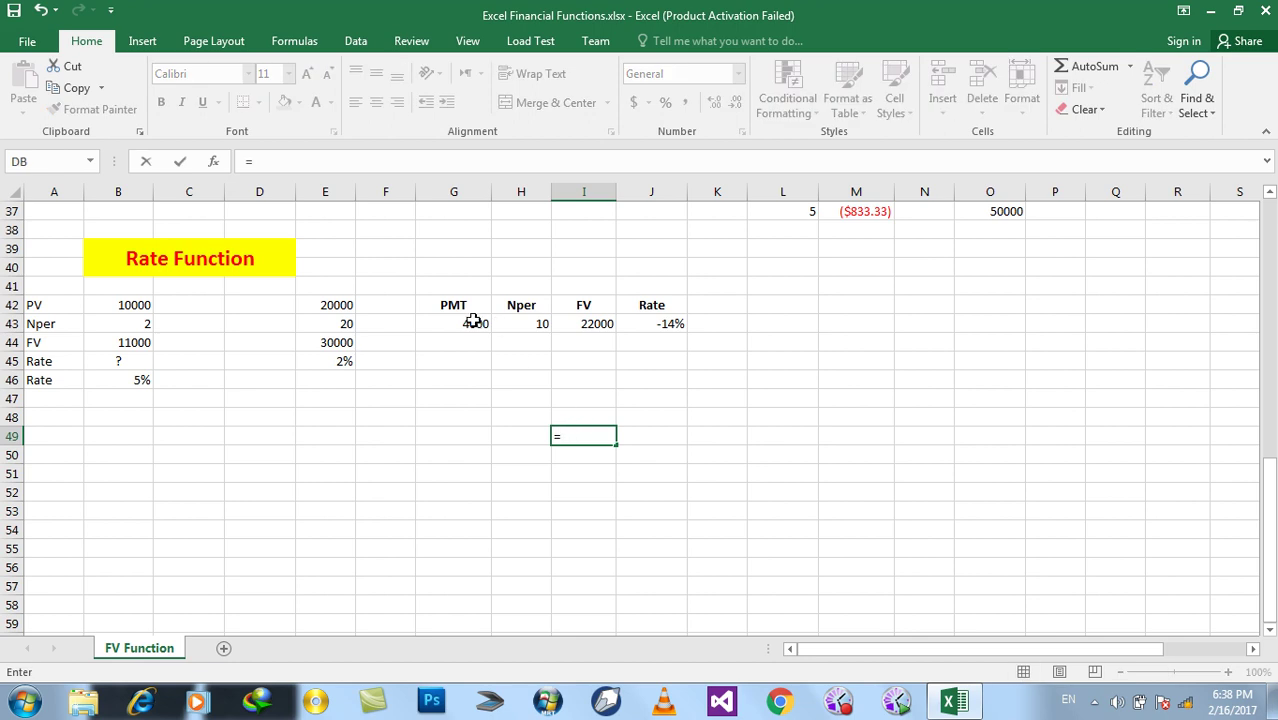
click(474, 321)
text(*10)
key(Return)
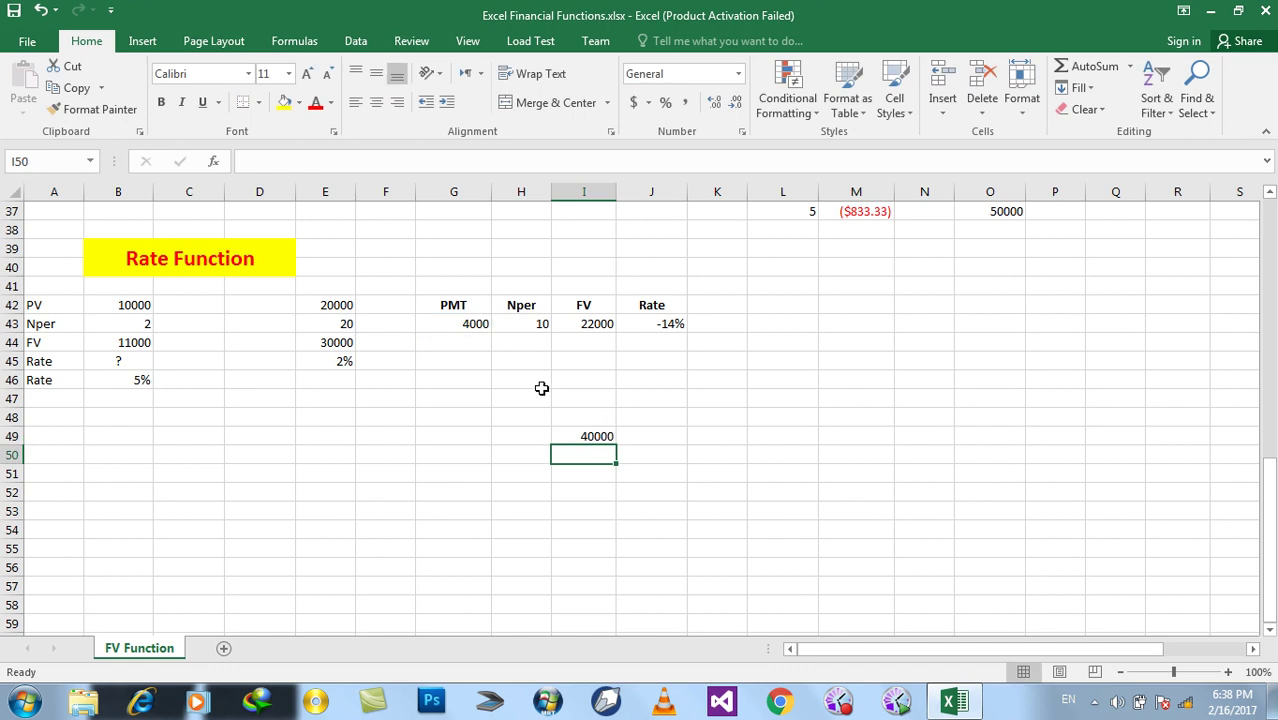
click(665, 325)
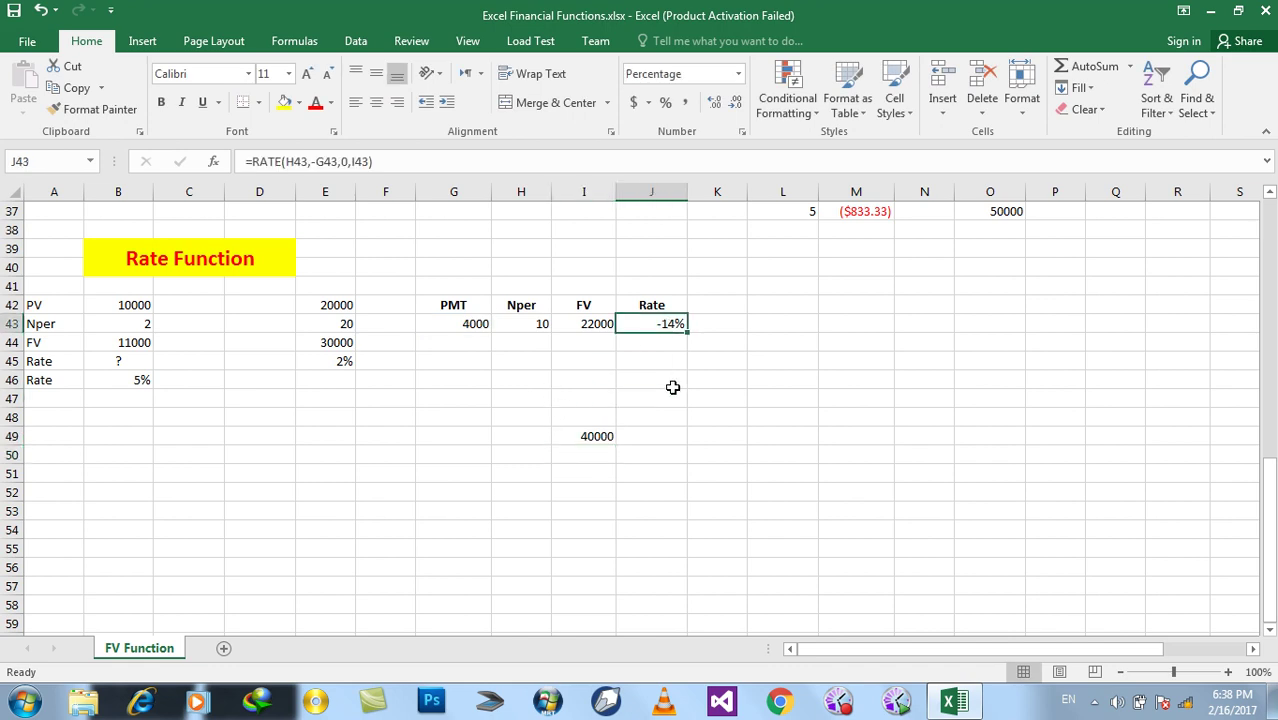
click(576, 435)
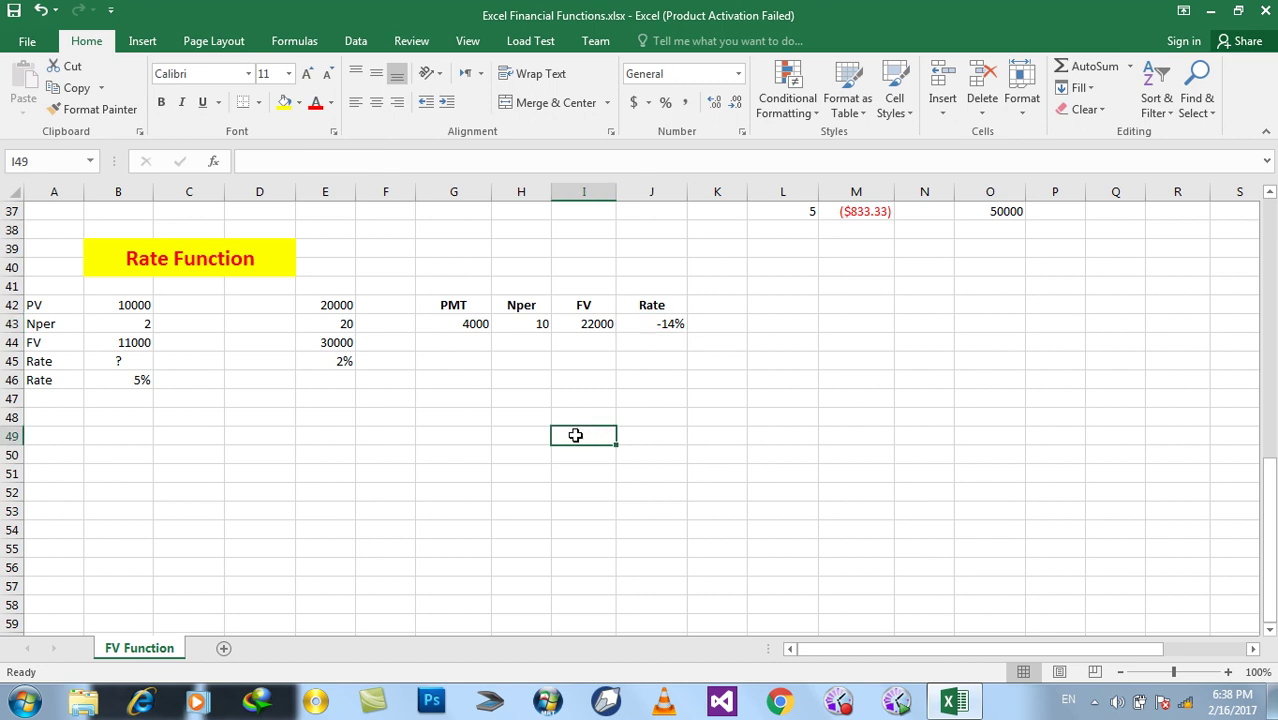
Set the PMT in G43 to 2000 so Rate recalculates to 2%.
click(468, 324)
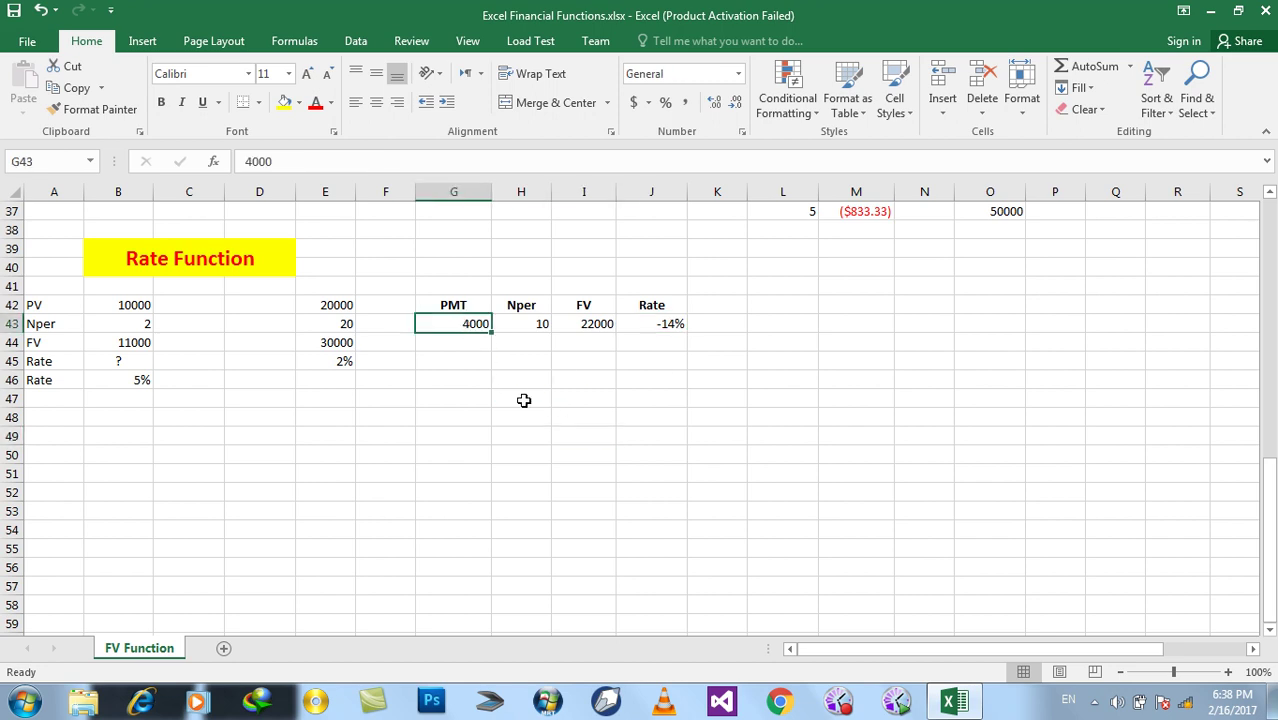
text(2000)
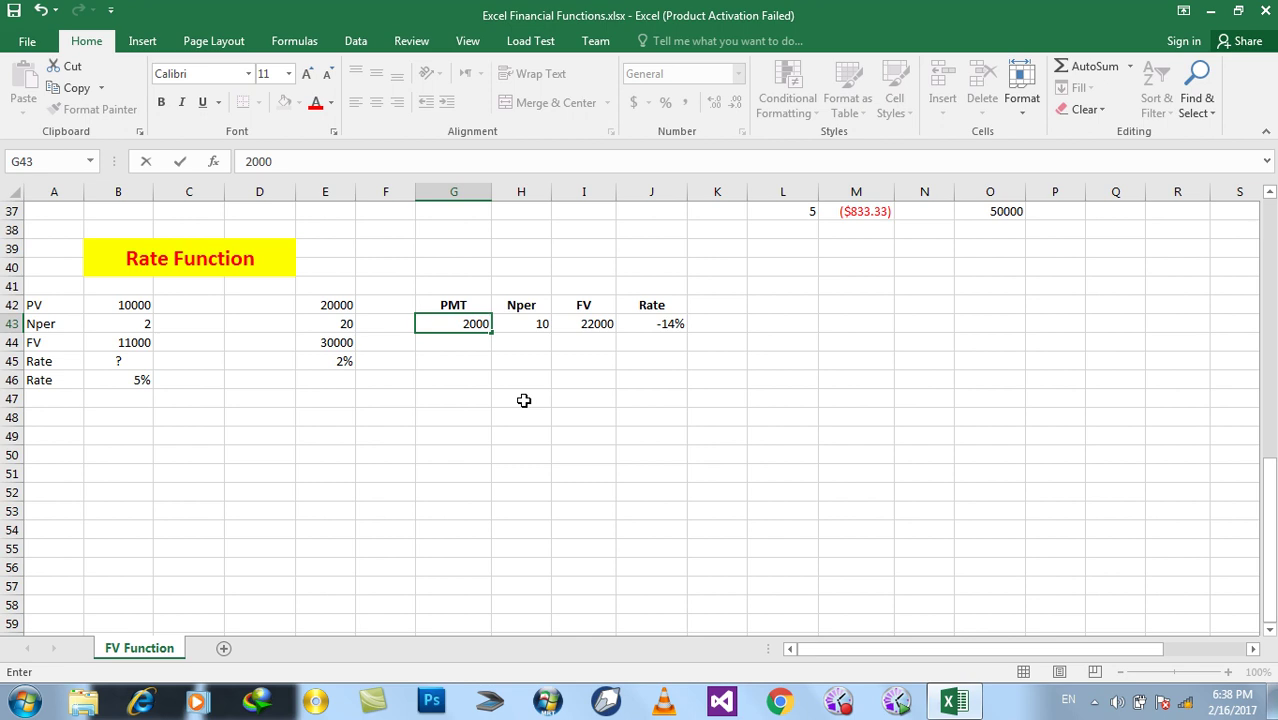
key(ctrl+Return)
key(Return)
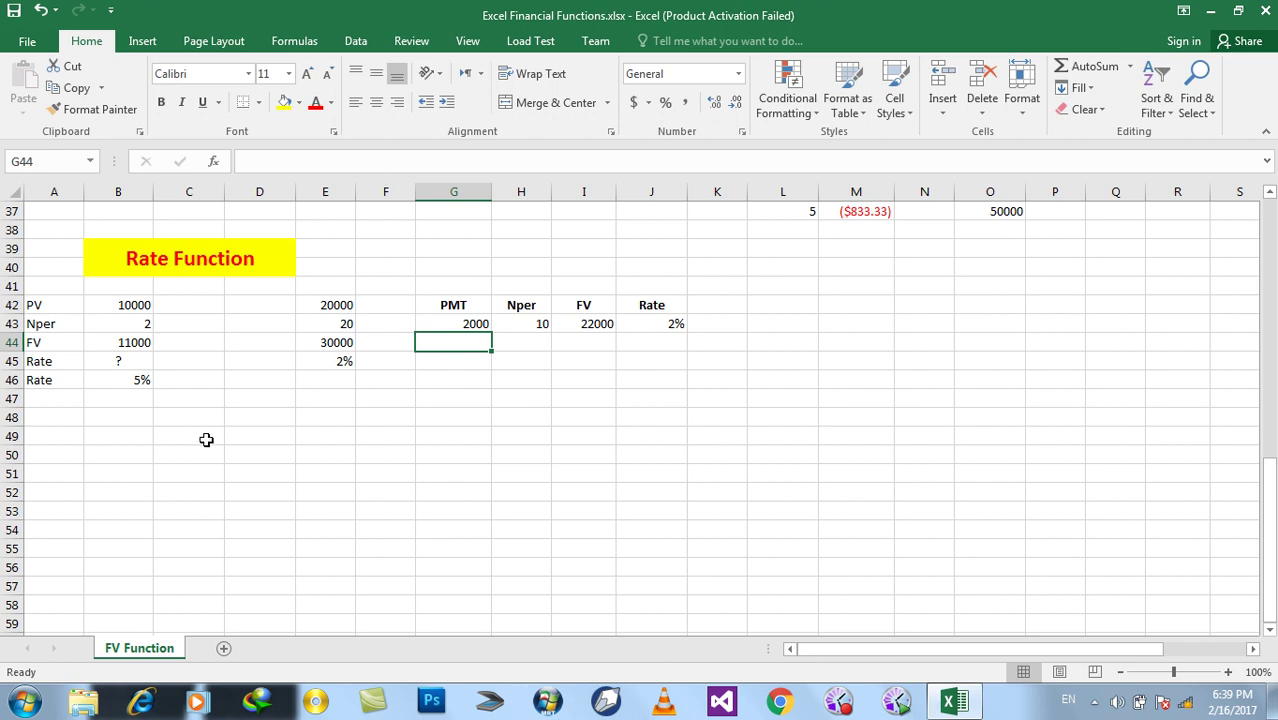
Copy the Rate Function title and paste-special it with formatting into A48.
click(140, 250)
right_click(140, 250)
click(173, 285)
right_click(65, 400)
key(Escape)
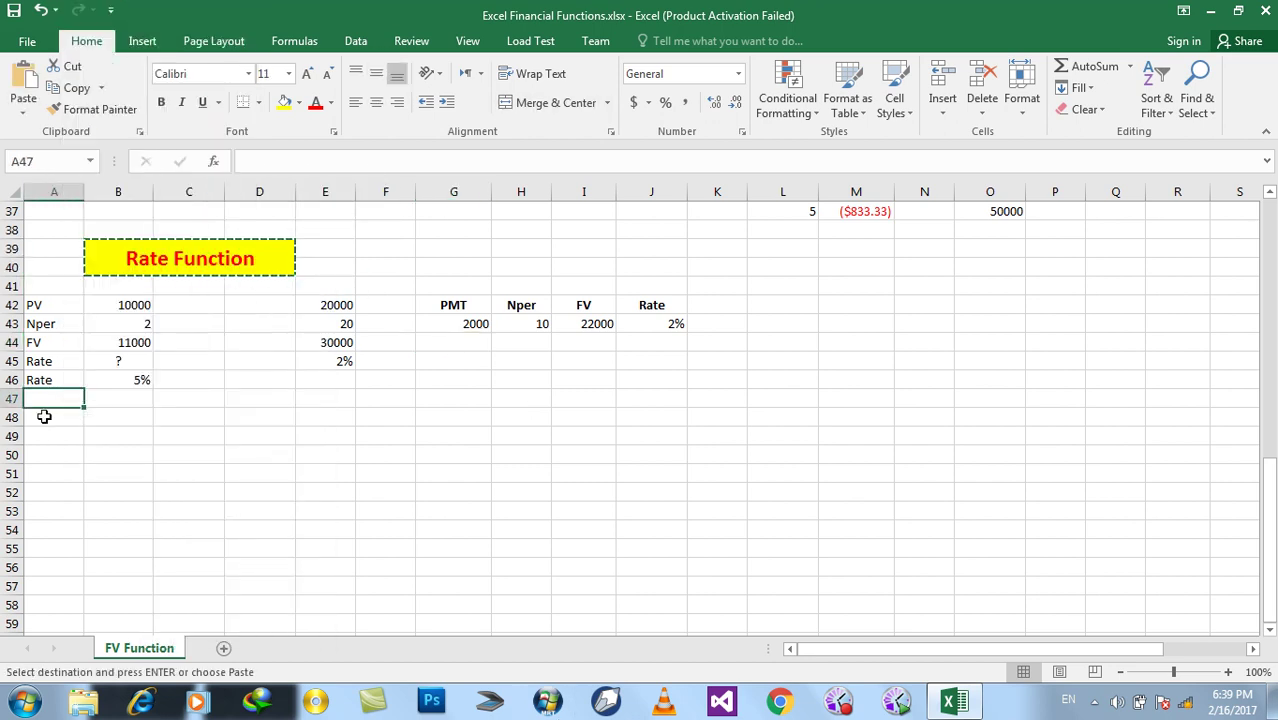
right_click(67, 425)
click(110, 124)
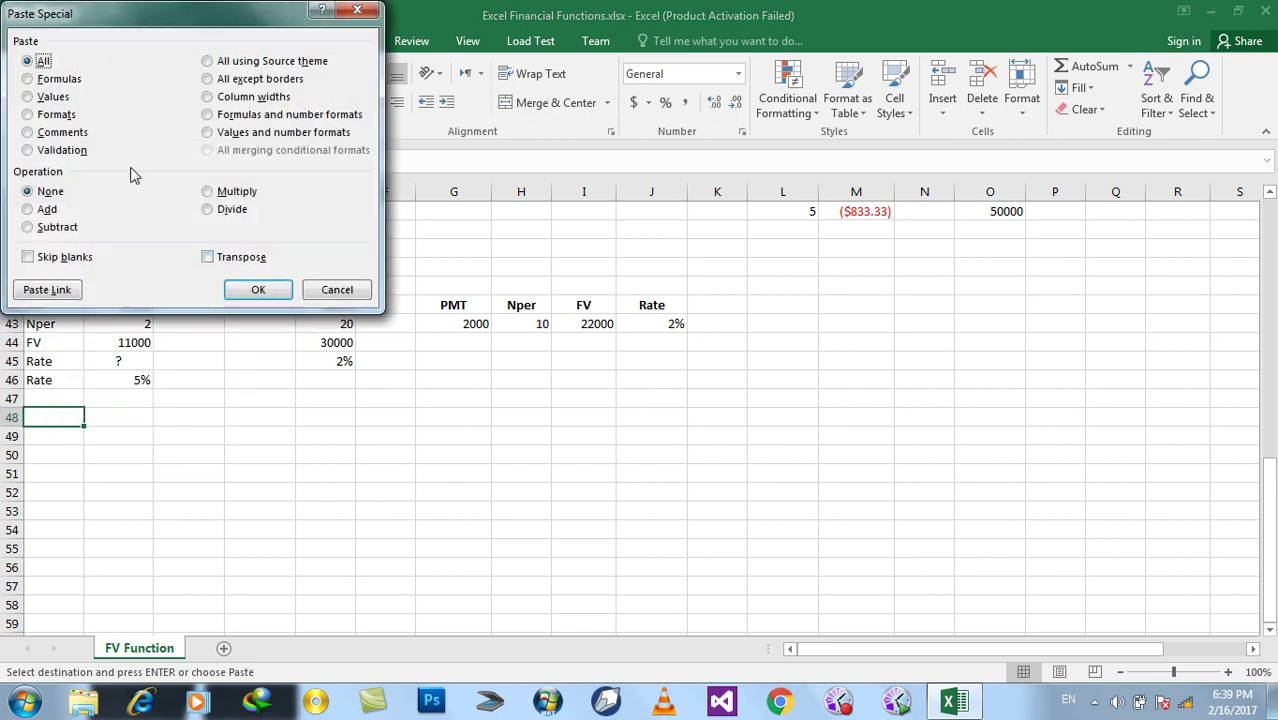
click(245, 292)
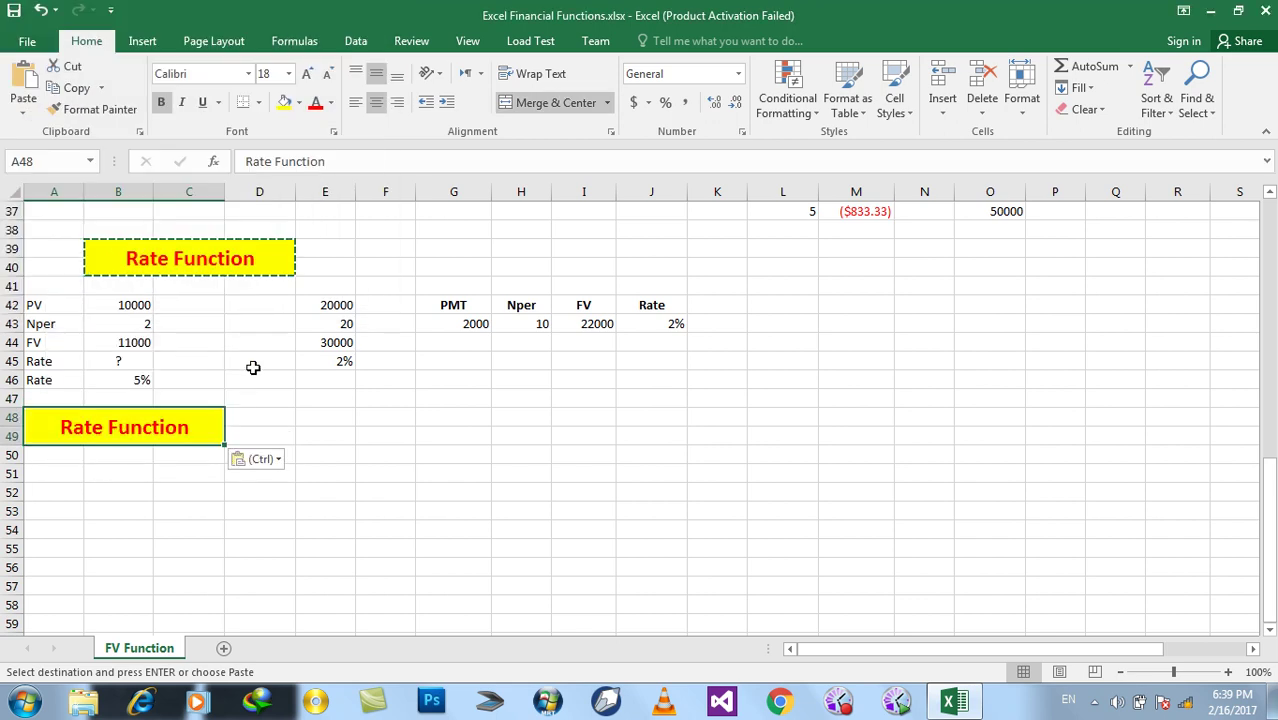
Rename the pasted title in A48 to 'Nper Function'.
double_click(77, 428)
drag(103, 428, 62, 428)
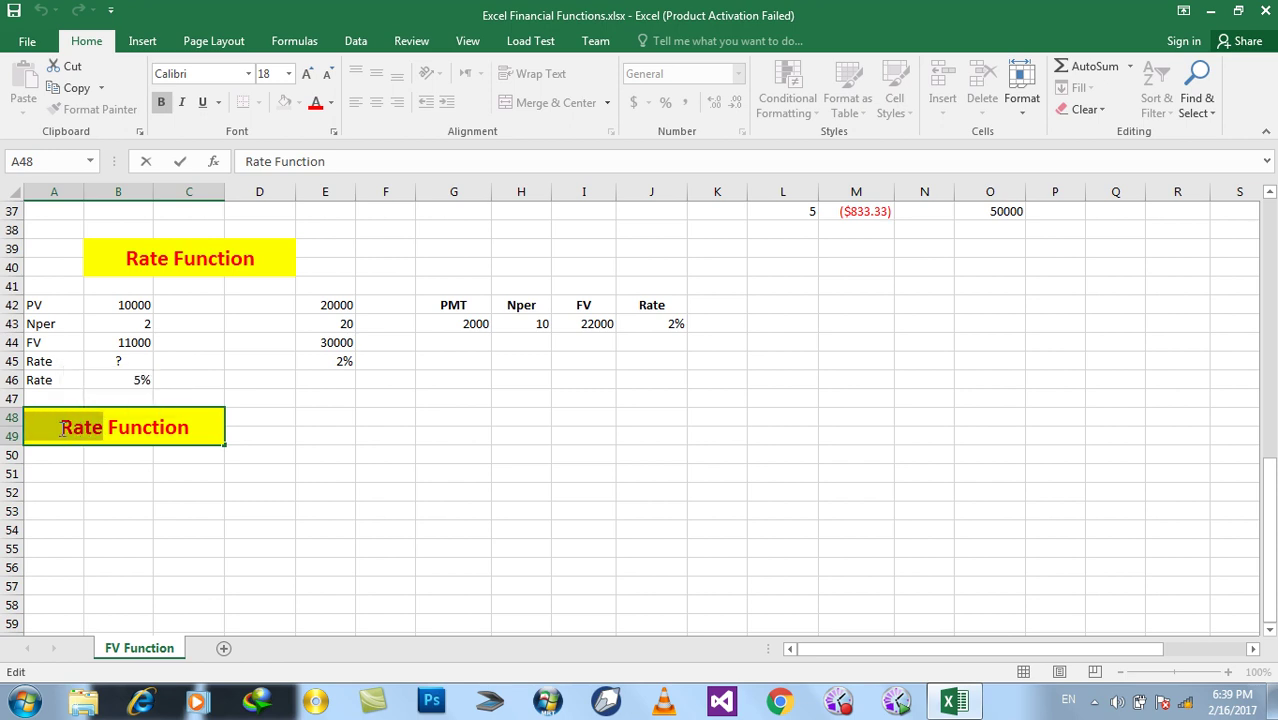
text(Nper)
key(Return)
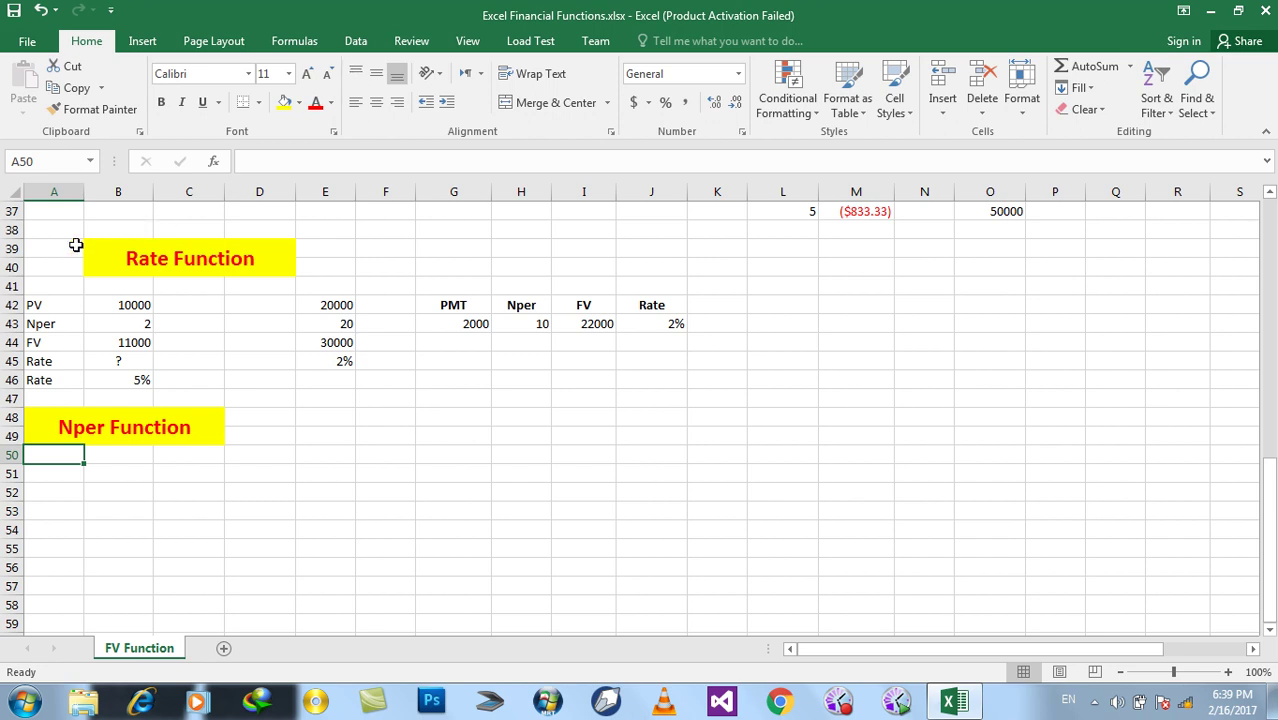
Merge and centre the titles across A39:D40 and A48:D49.
drag(42, 246, 265, 268)
click(533, 103)
click(533, 103)
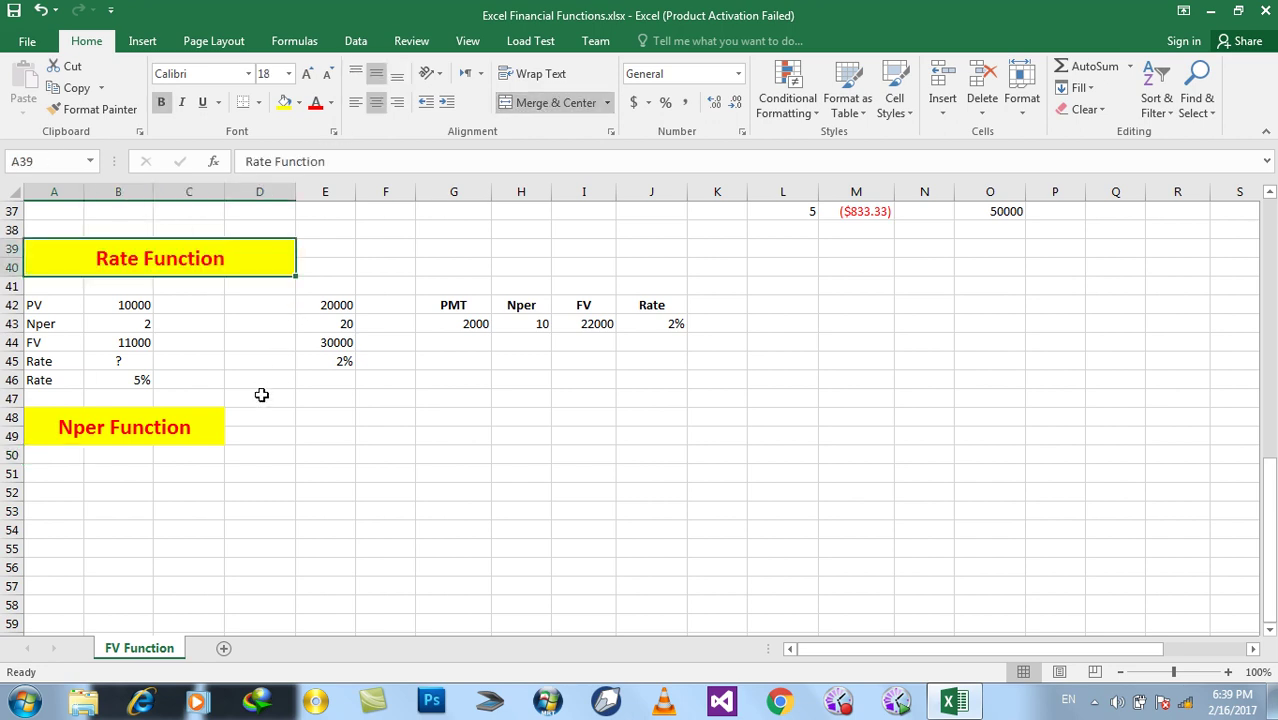
mouse_move(259, 412)
mouse_down()
mouse_move(220, 433)
mouse_move(40, 433)
mouse_up()
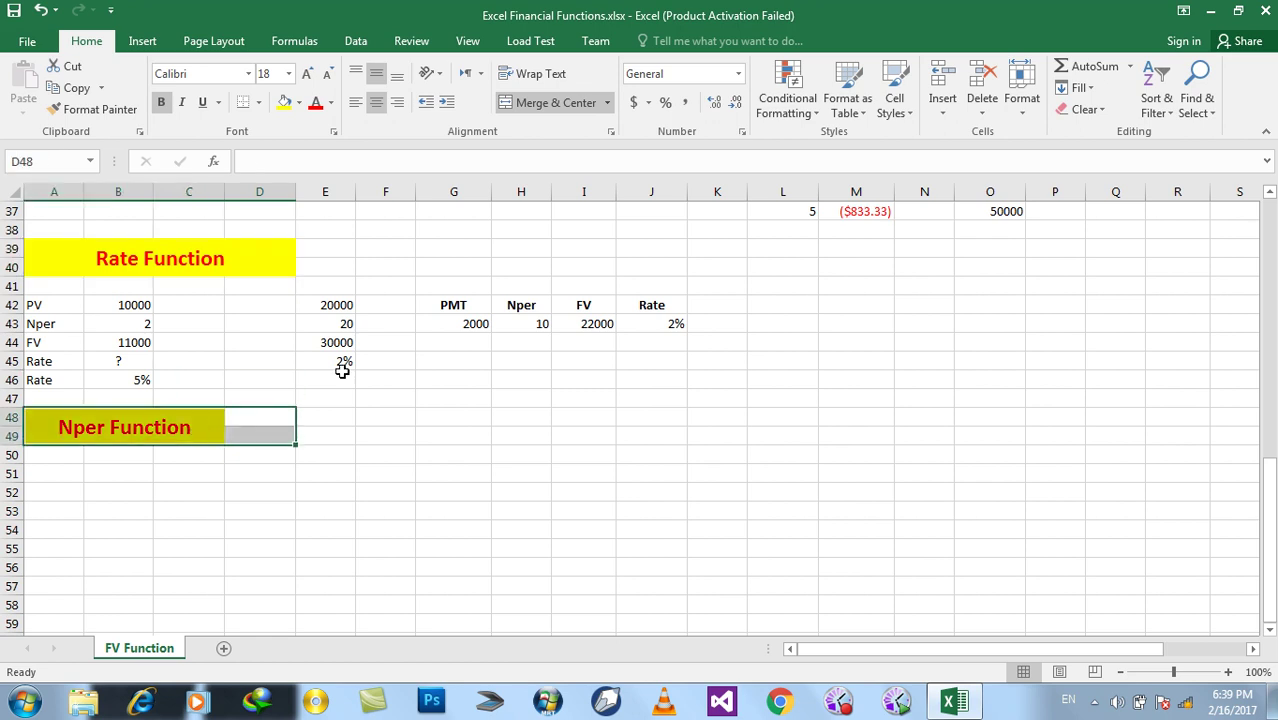
click(530, 102)
click(530, 102)
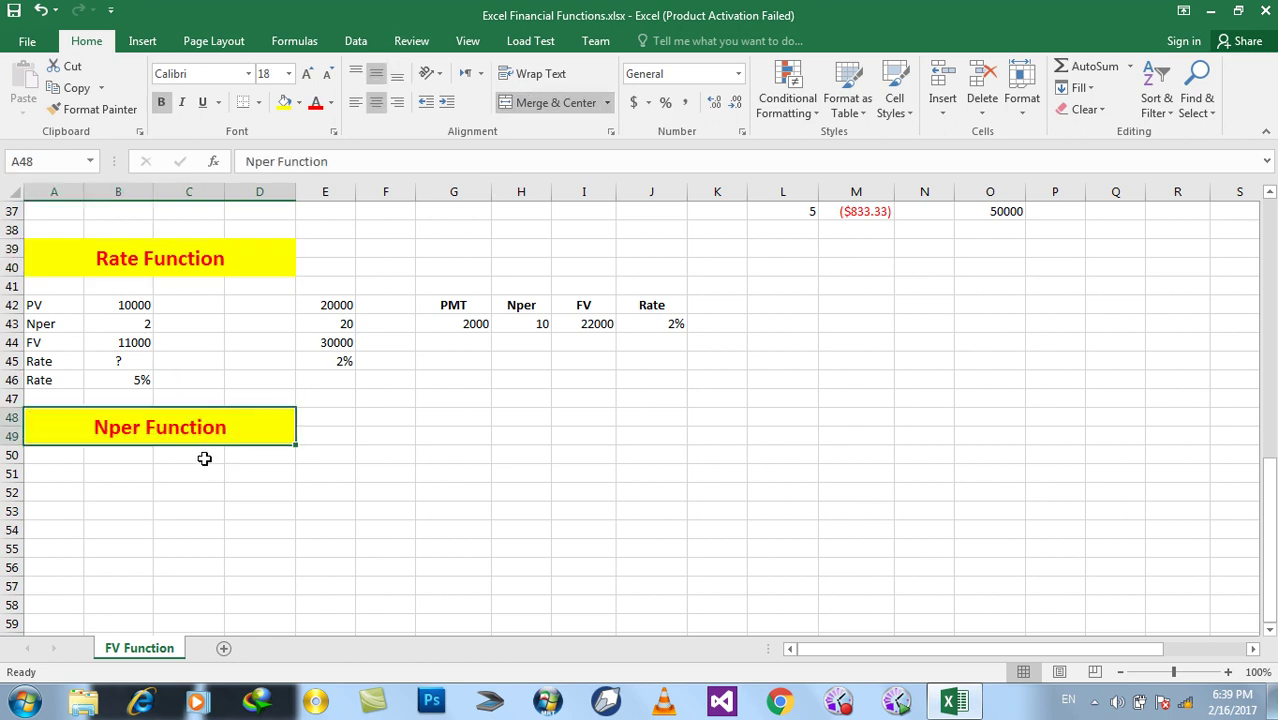
Label A51 'Car' (replacing 'House') with price 25000 in B51.
click(126, 469)
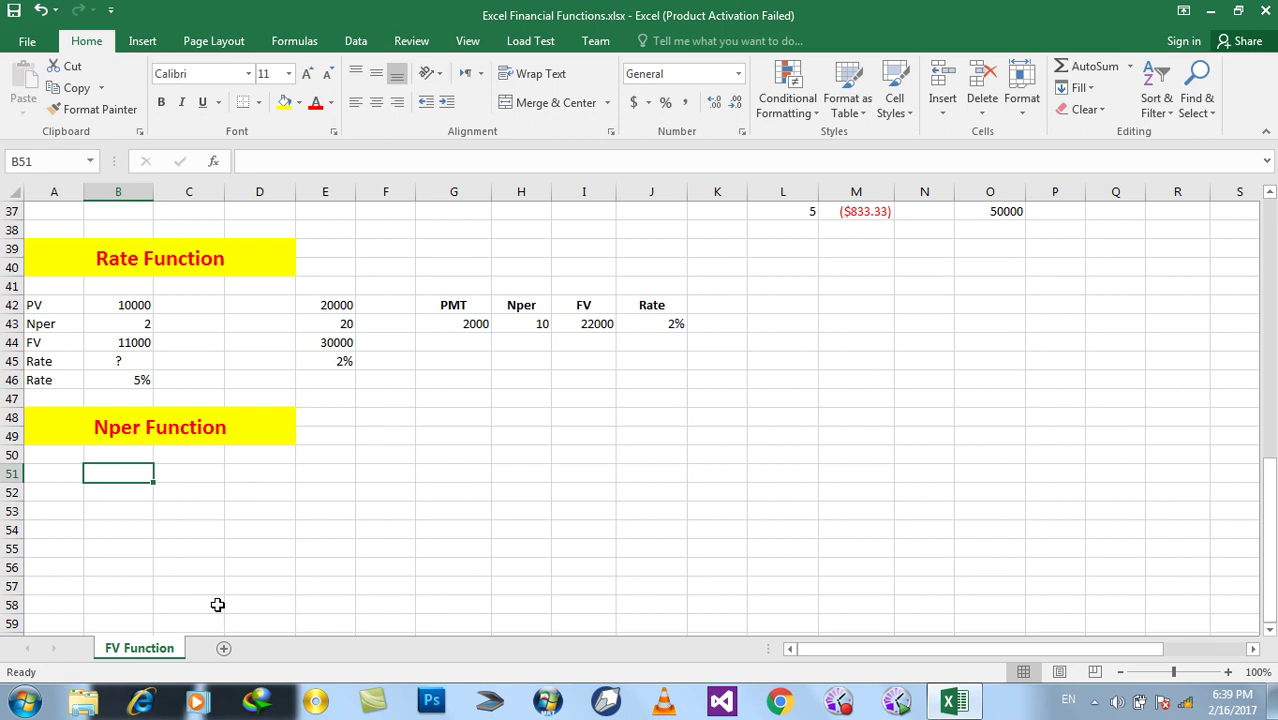
key(Left)
text(H)
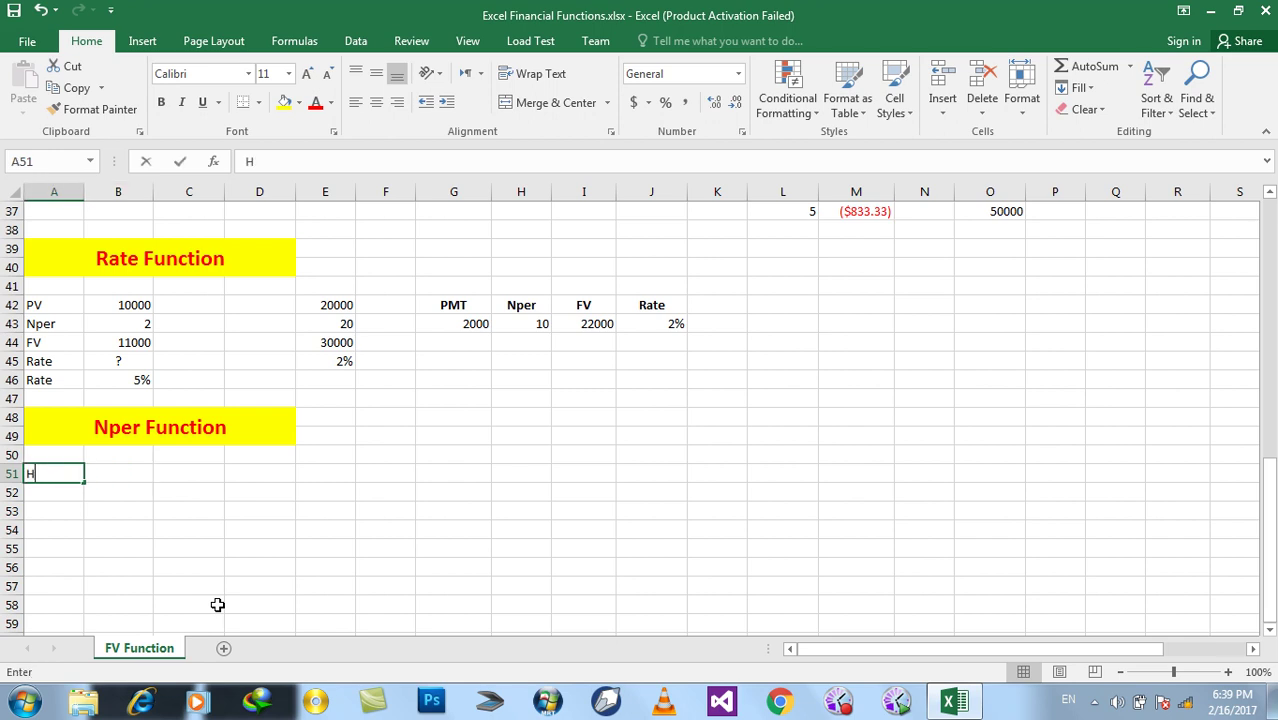
text(ouse)
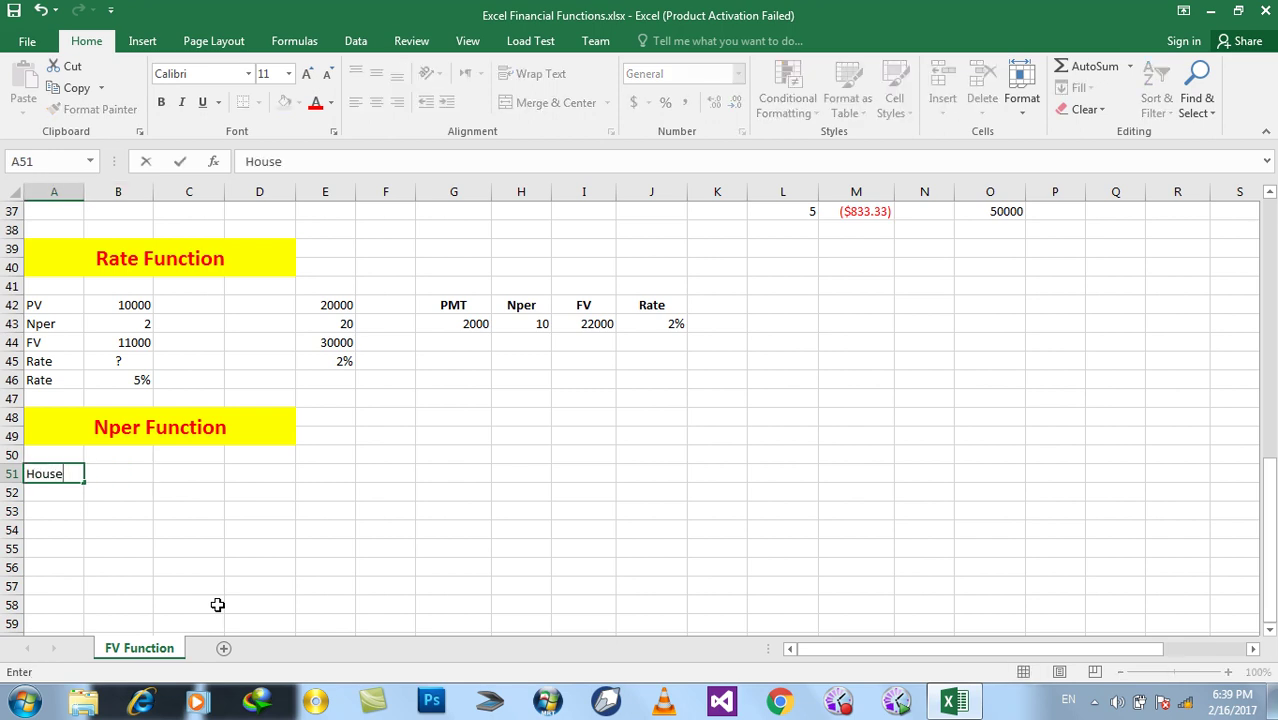
key(Right)
key(Right)
key(Left)
key(Left)
text(Car)
key(Right)
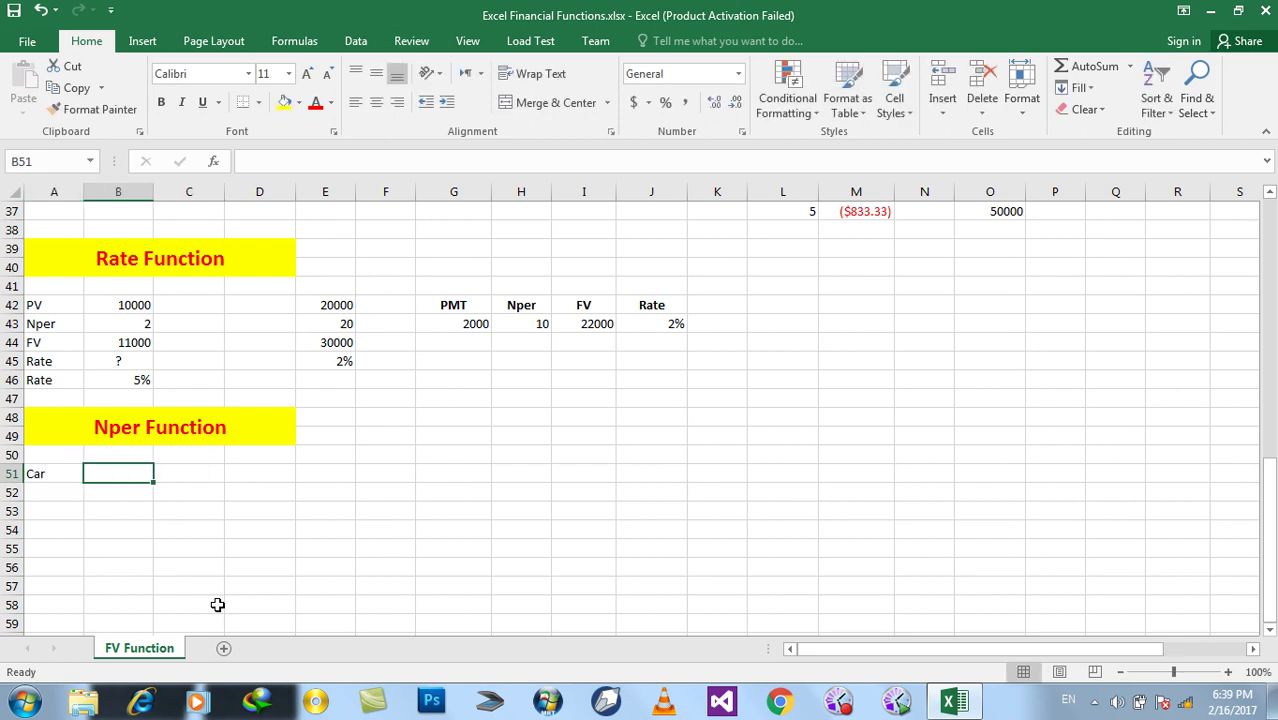
text(25000)
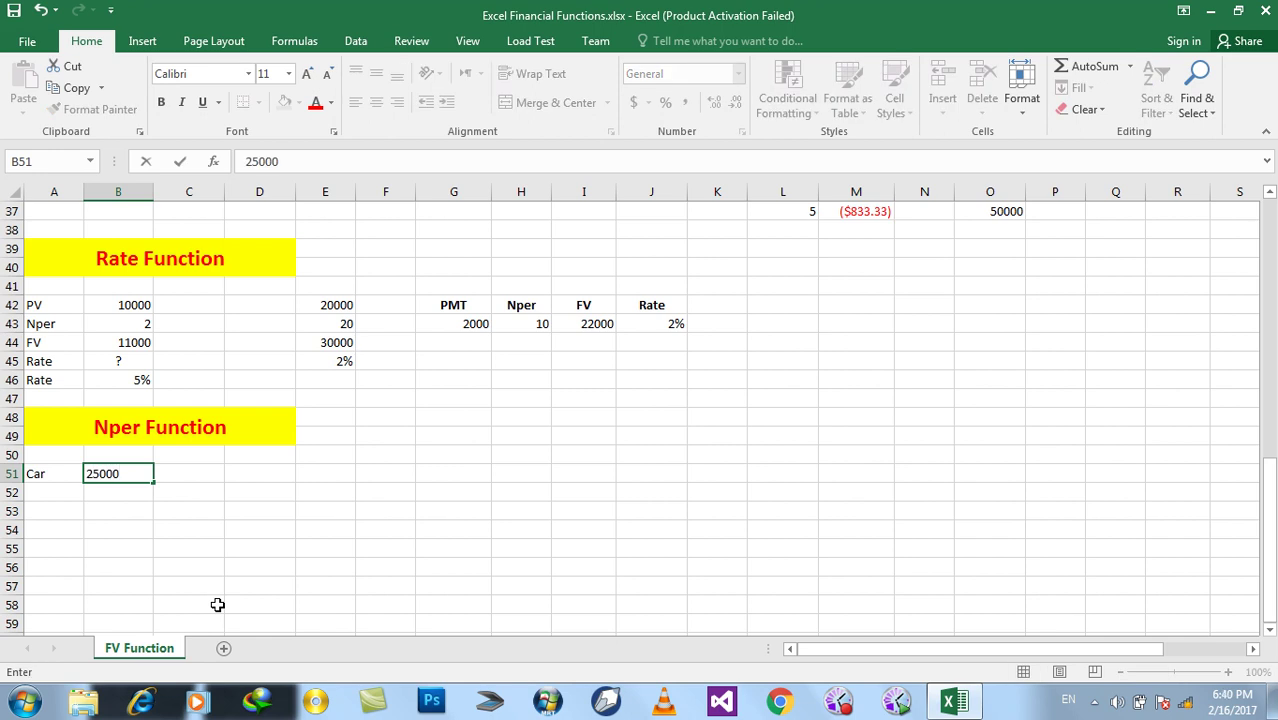
key(Return)
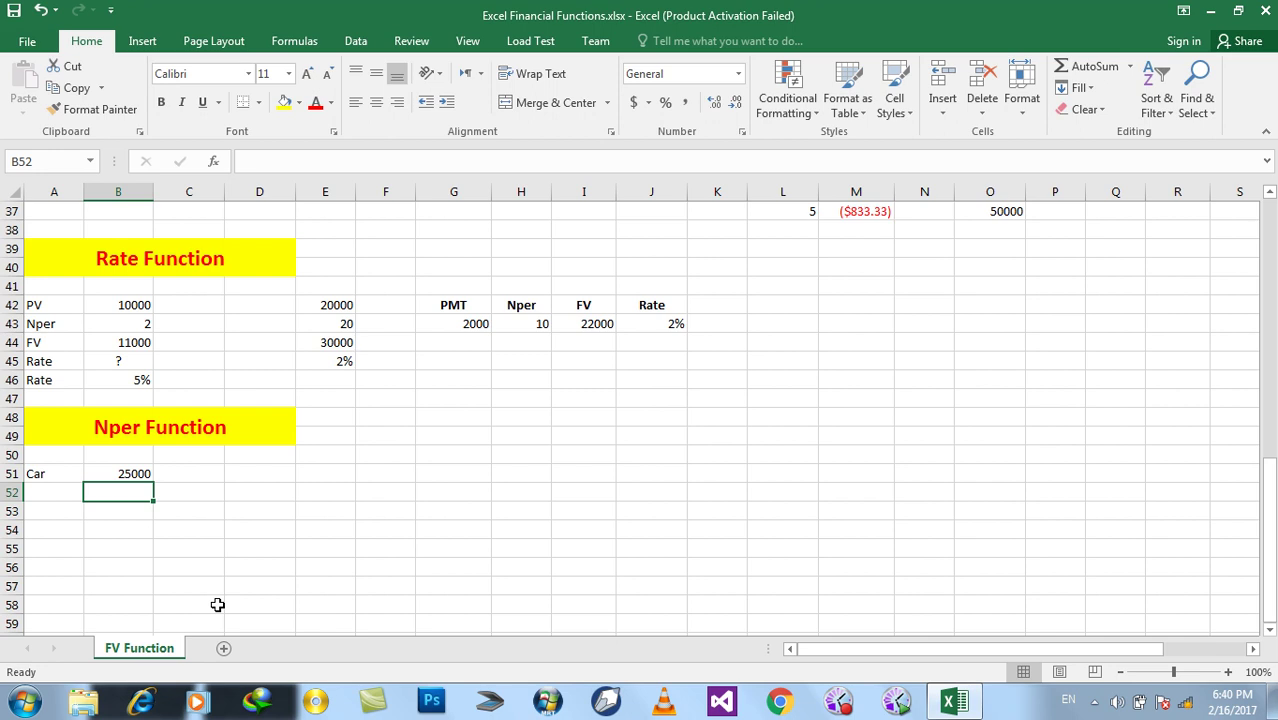
Enter the PV label in A52 with 20000 in B52.
key(Left)
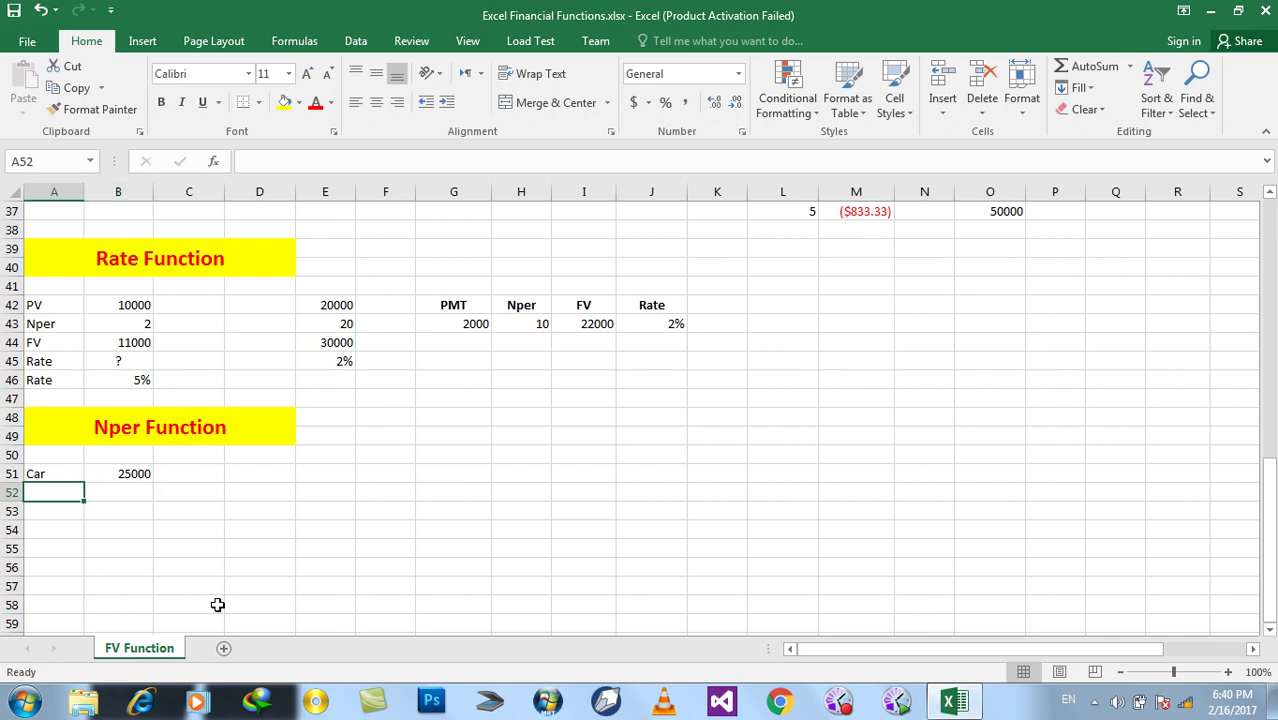
text(PV)
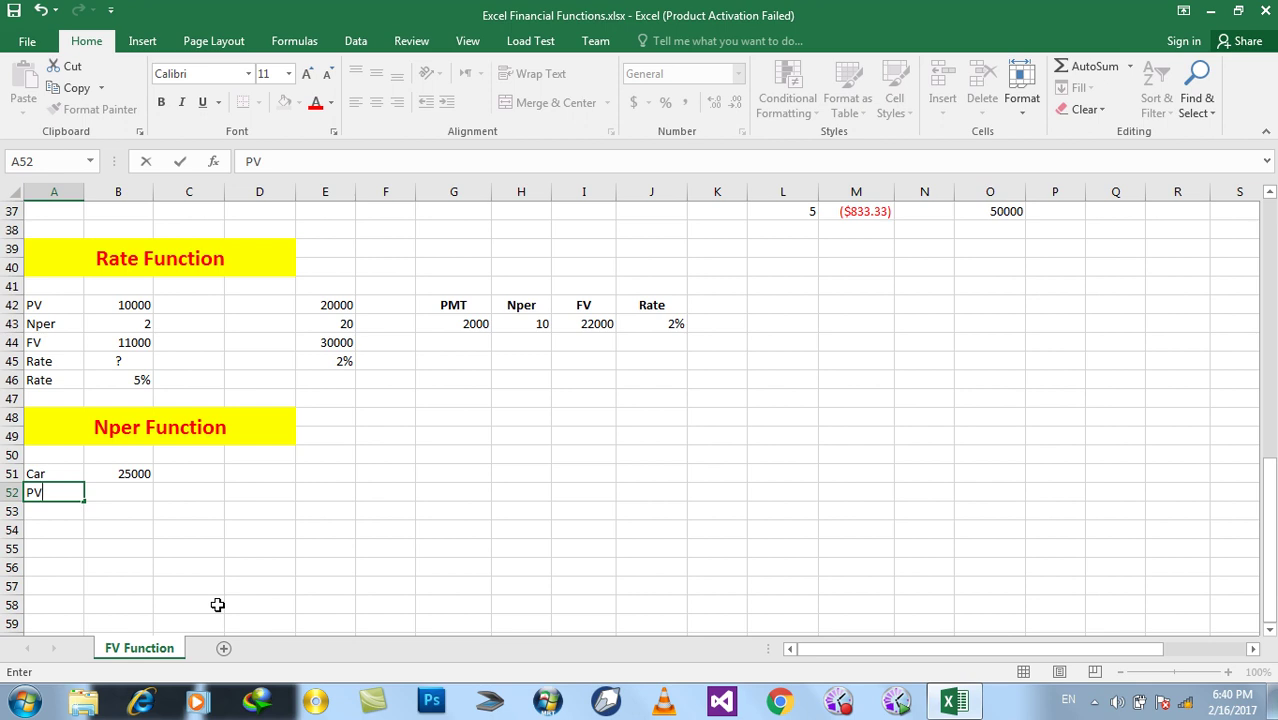
key(Tab)
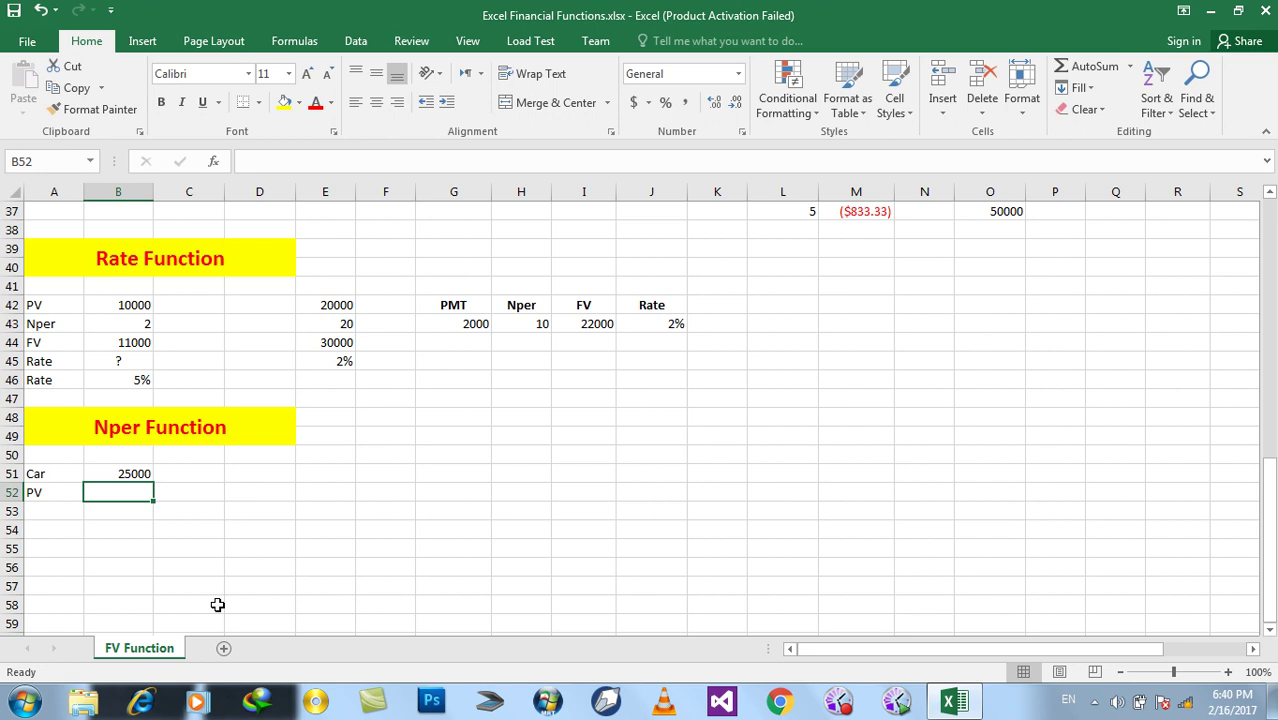
text(20000)
key(Return)
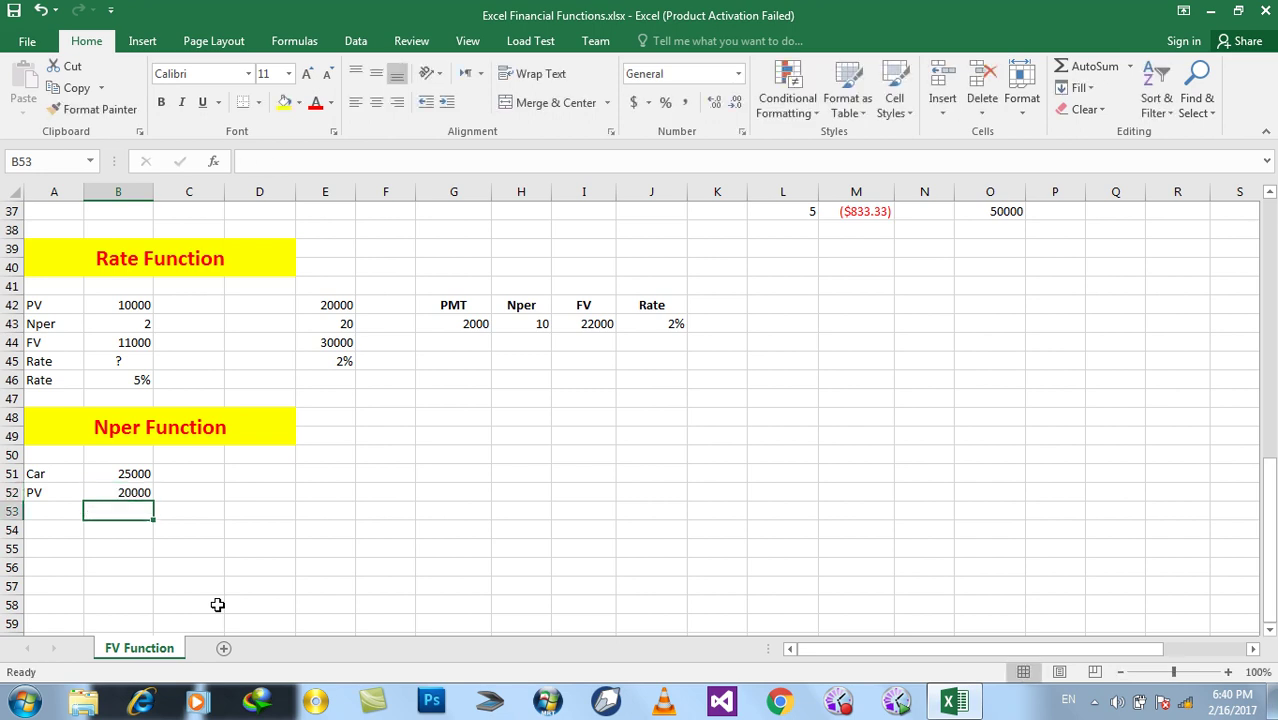
Add Nper with '?' in row 53 and Rate with 10% in row 54.
key(Left)
text(N)
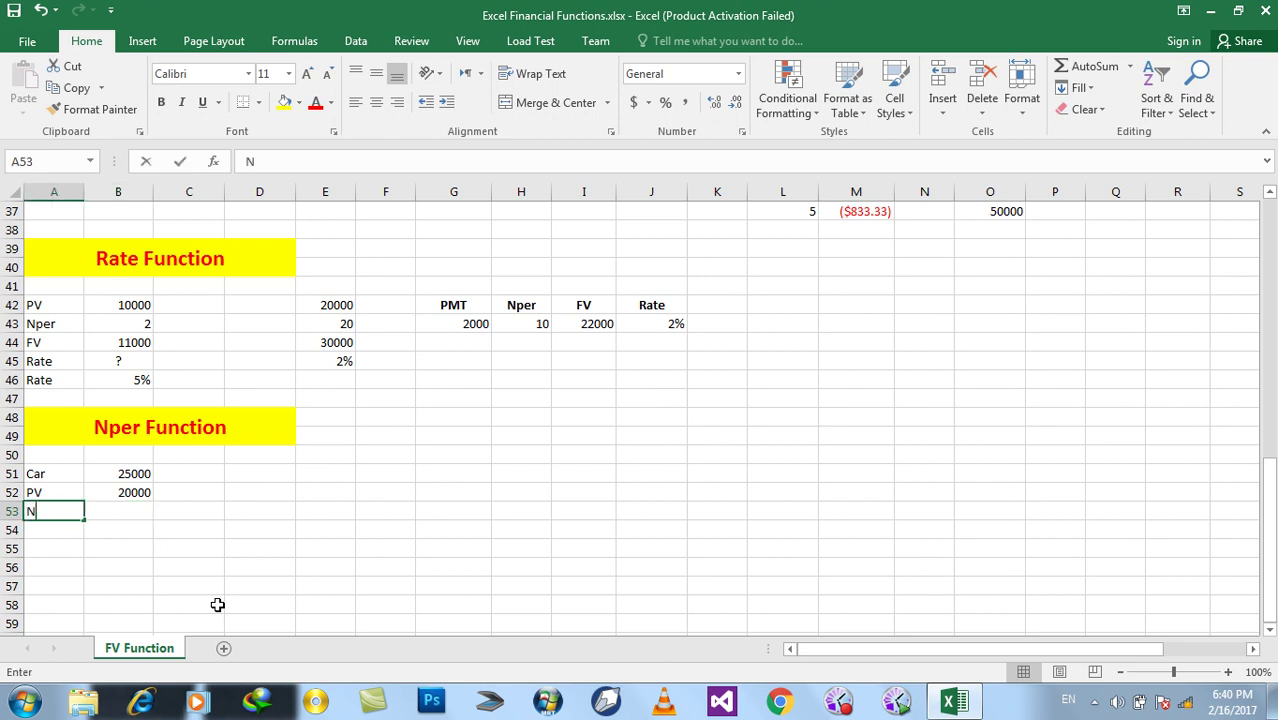
text(per)
key(Tab)
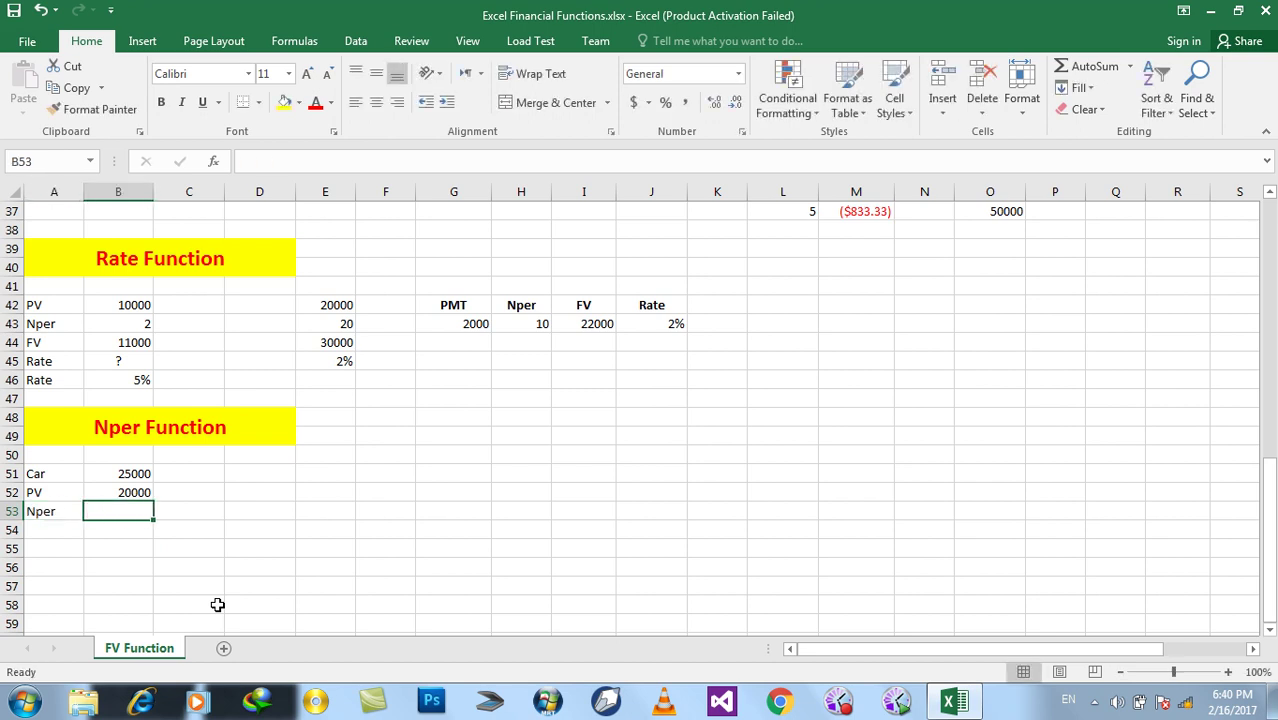
text(?)
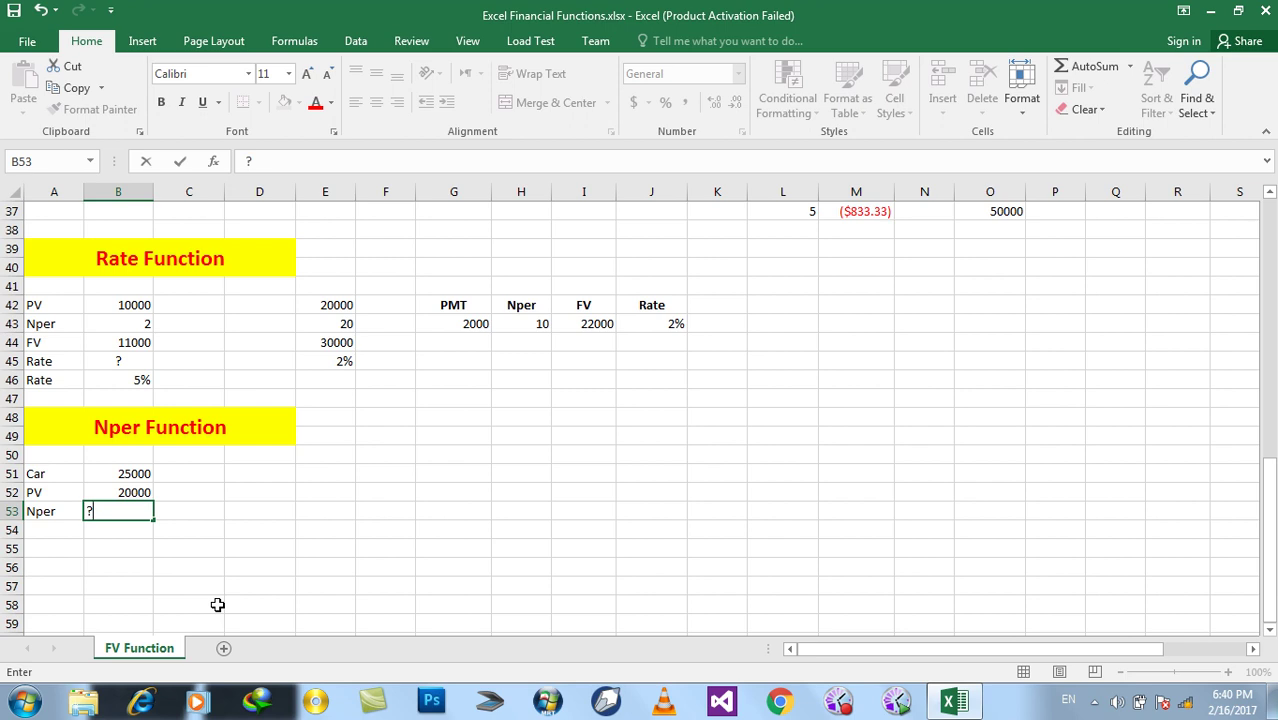
key(Return)
key(Up)
key(Up)
key(Down)
key(Down)
key(Left)
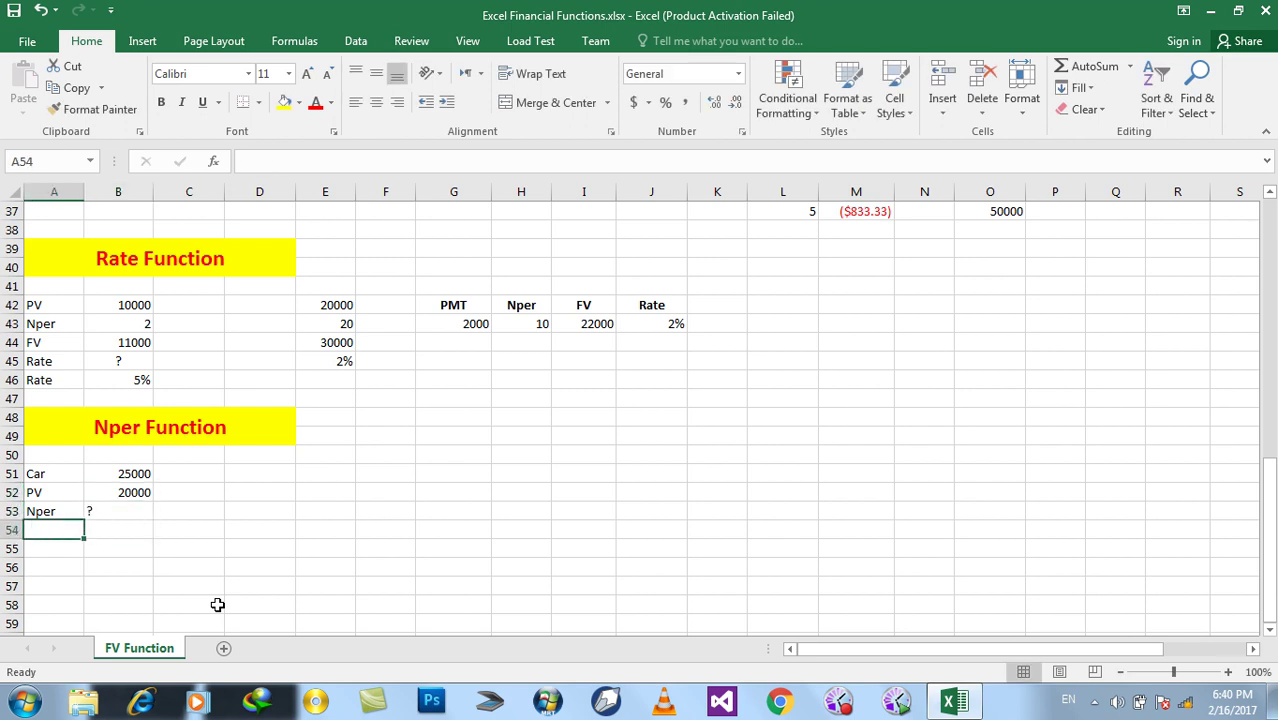
text(Rate)
key(Tab)
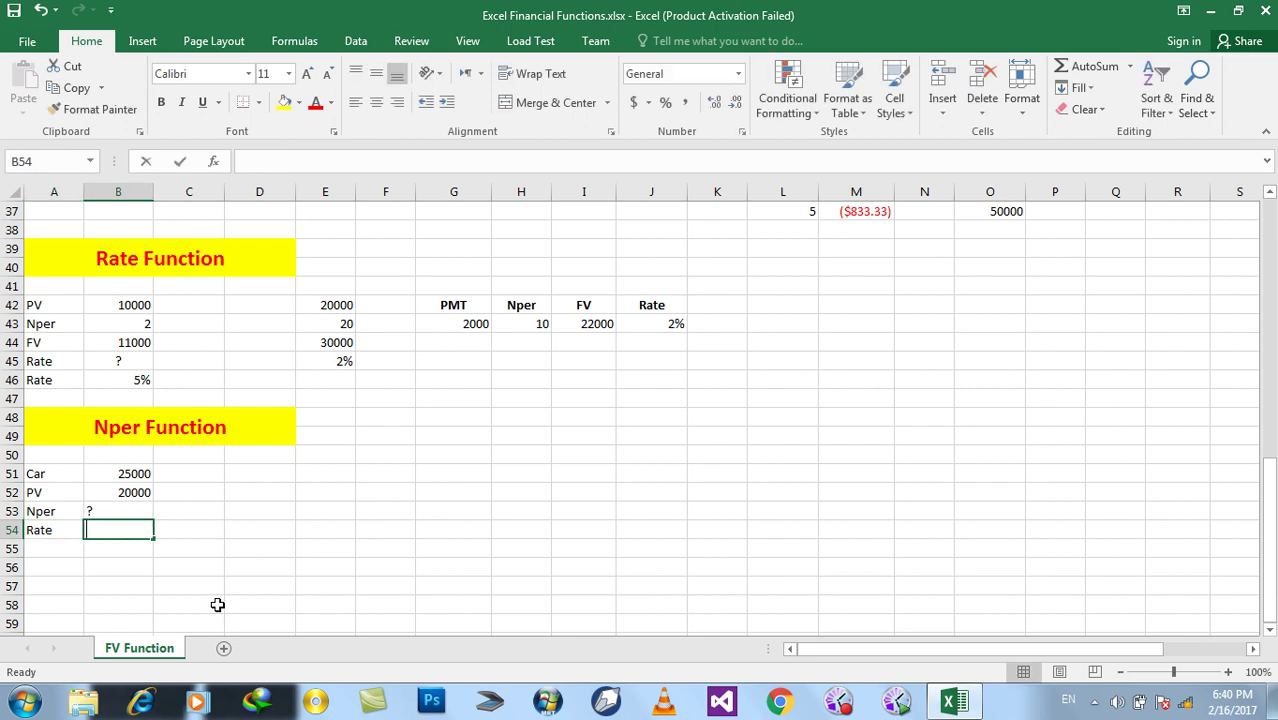
text(10%)
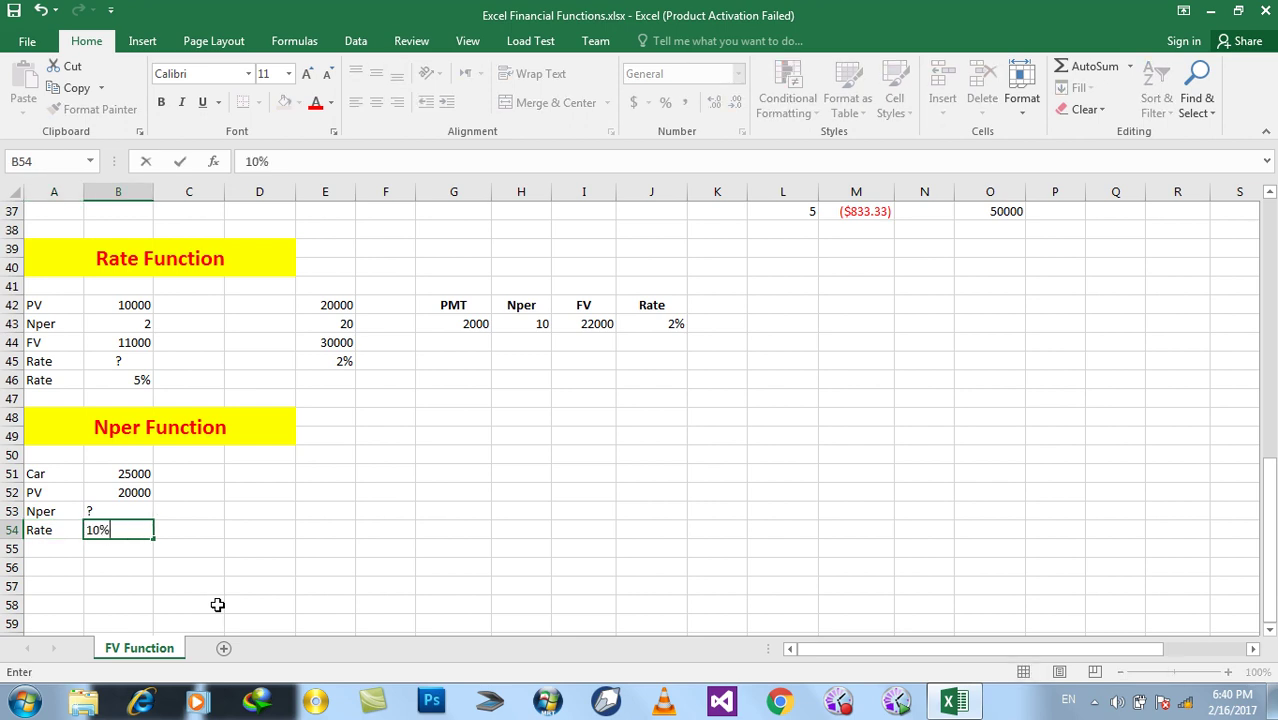
key(Up)
key(Up)
key(Up)
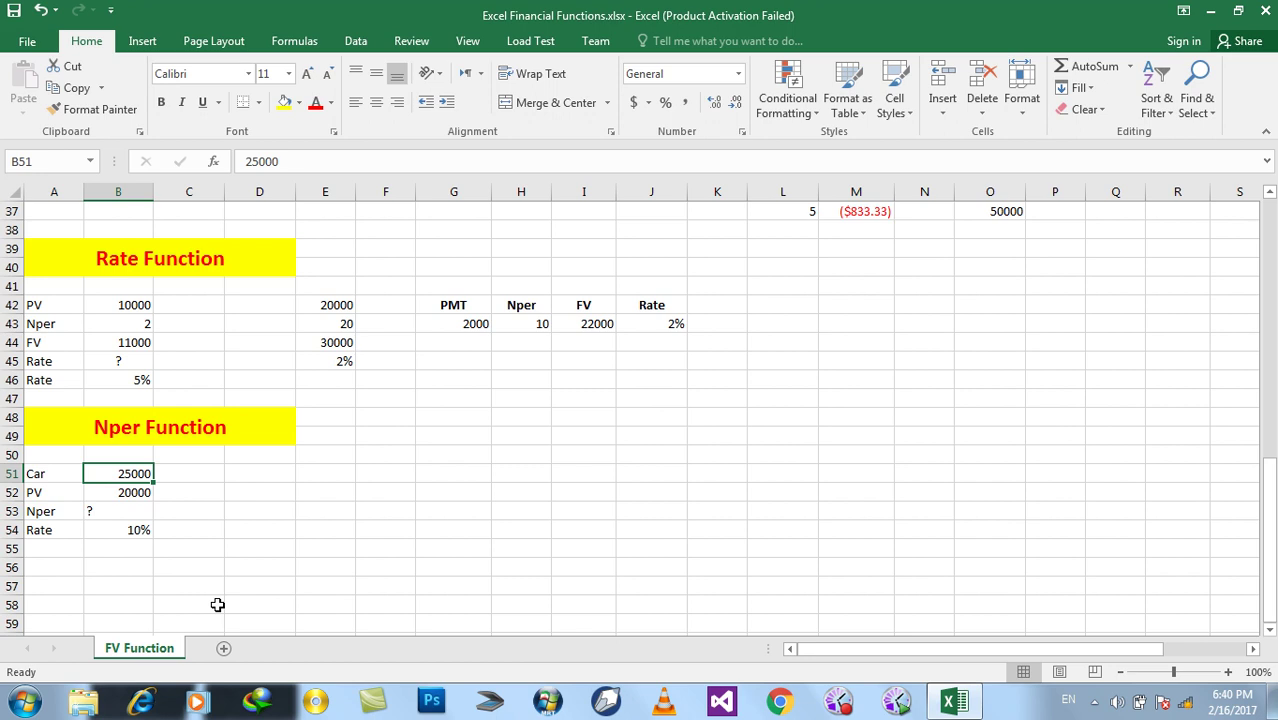
Replace the '?' in B53 with =NPER(10%,0,-B52,B51,1) to calculate the number of periods.
key(Down)
key(Down)
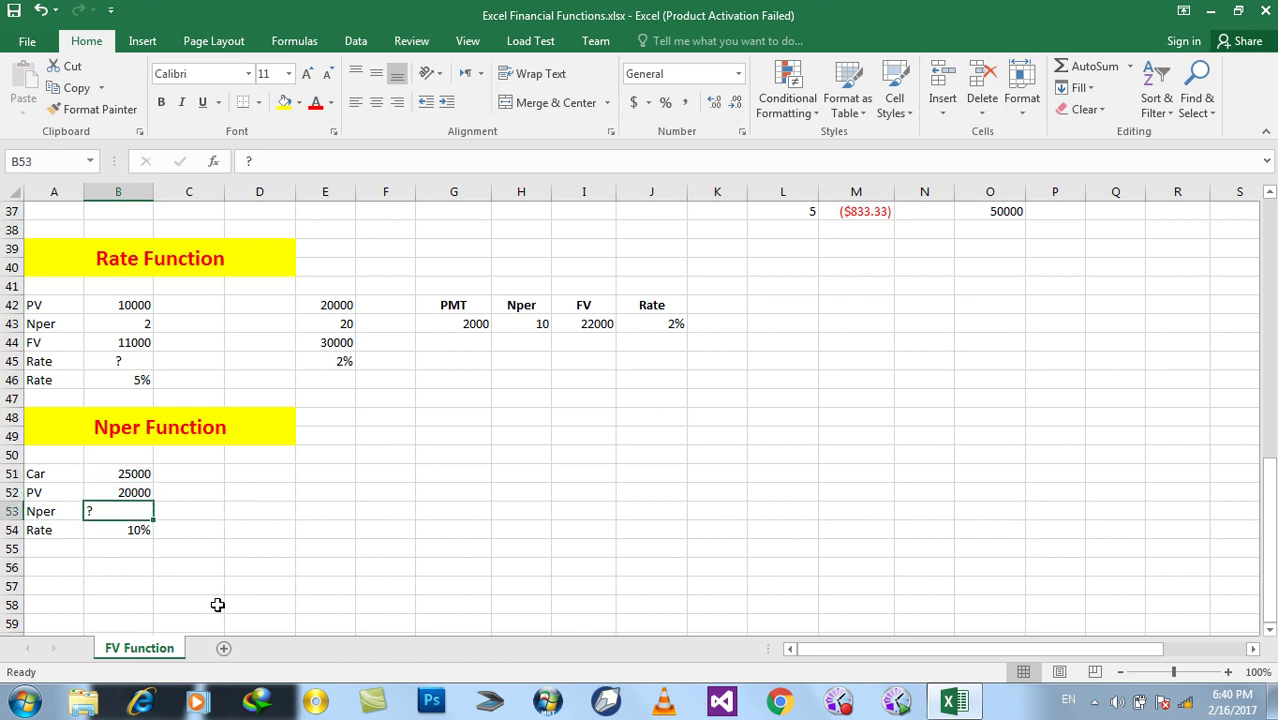
key(BackSpace)
text(=nper()
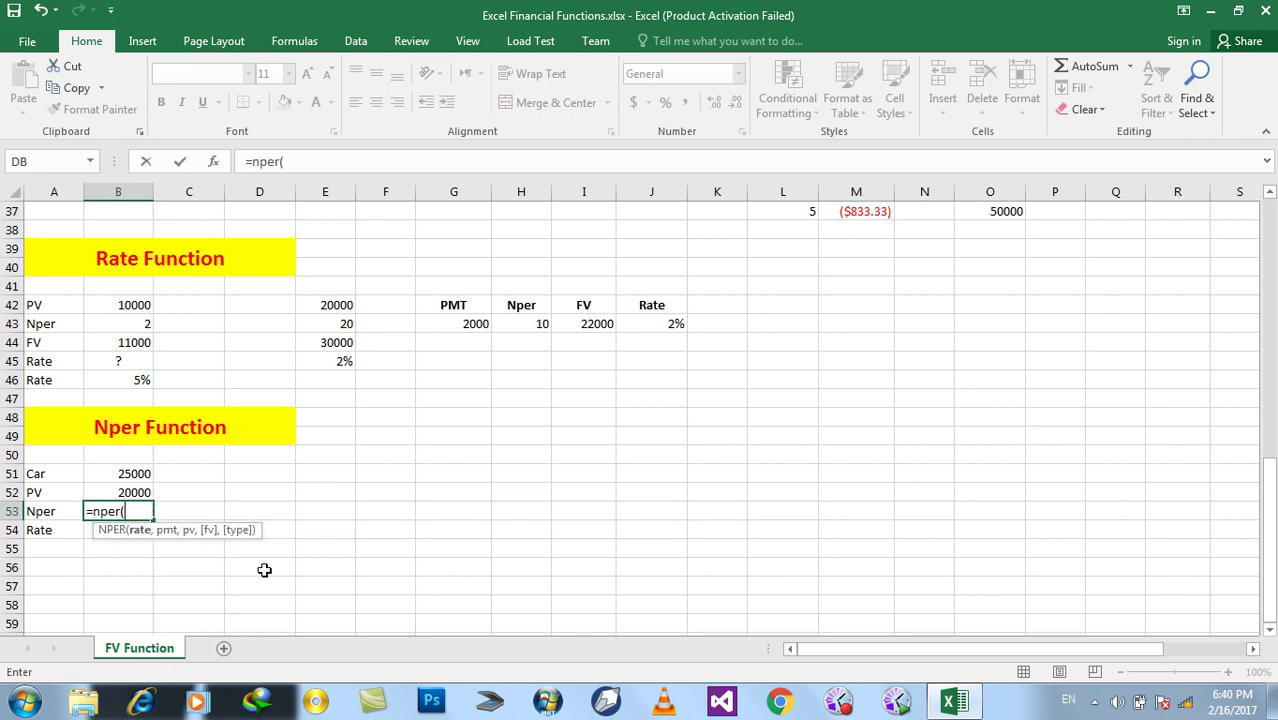
click(88, 530)
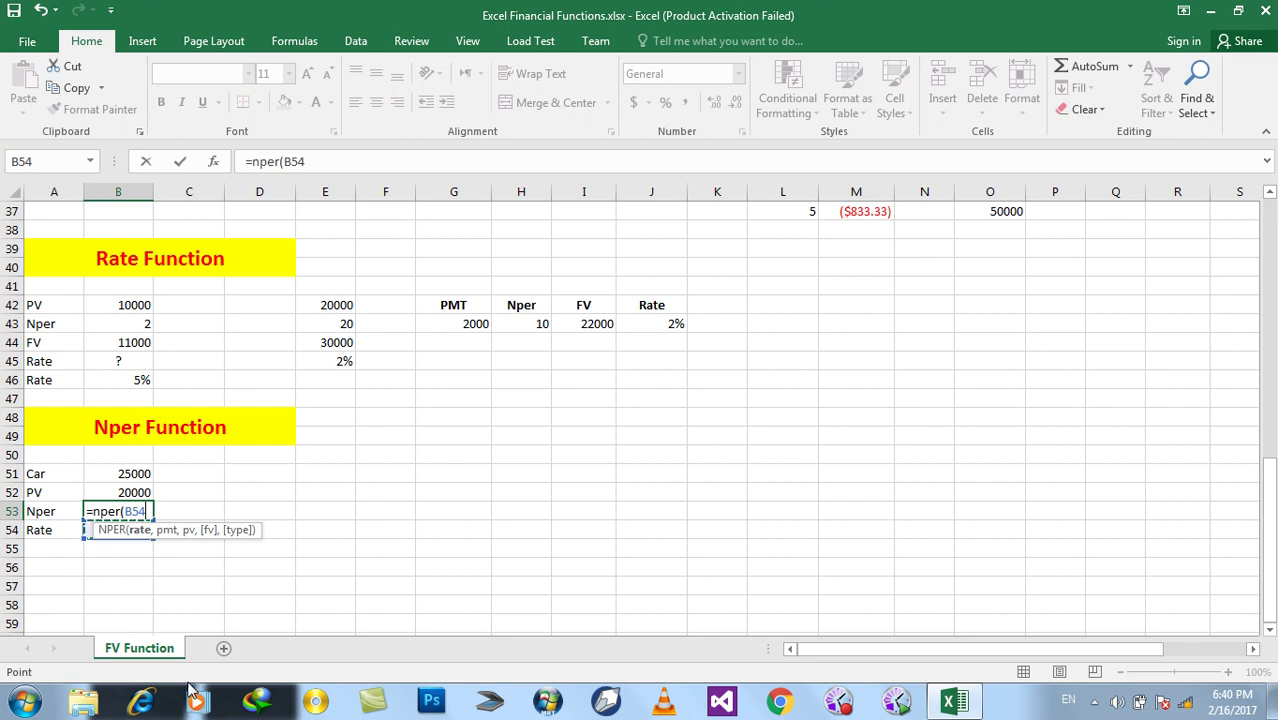
key(BackSpace)
key(BackSpace)
key(BackSpace)
text(10%)
text(,)
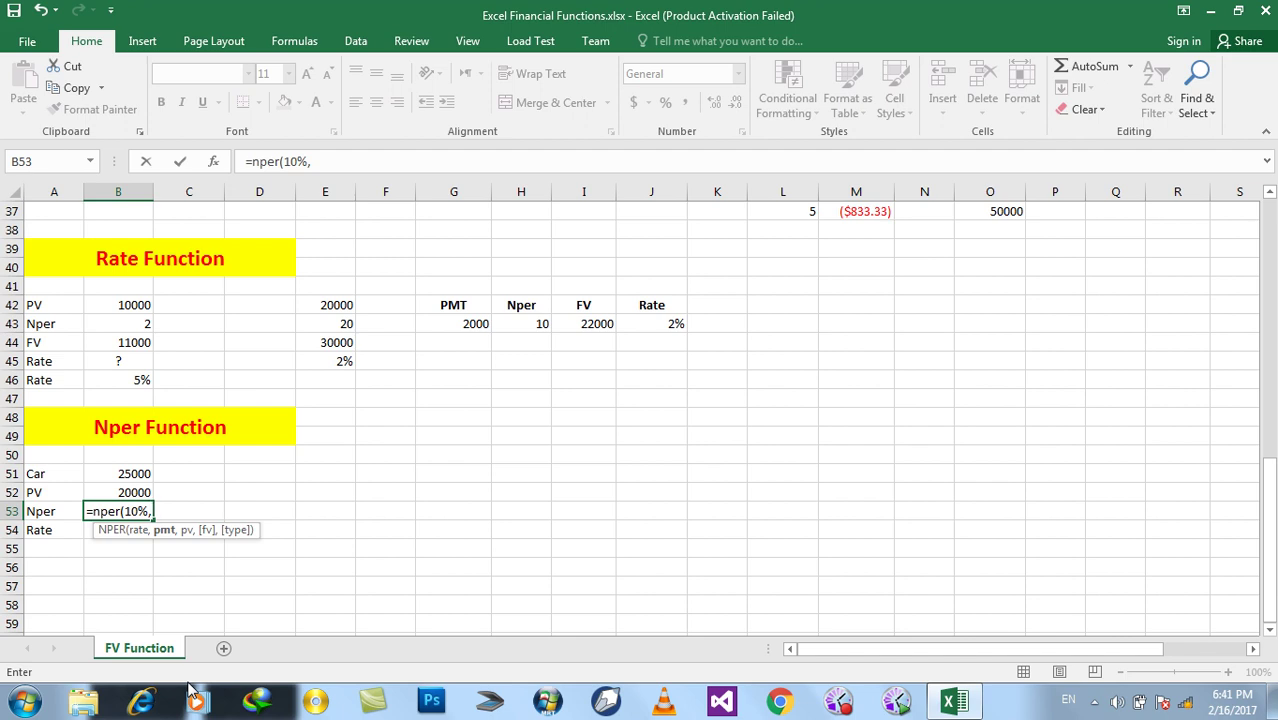
text(0,)
text(-)
click(133, 492)
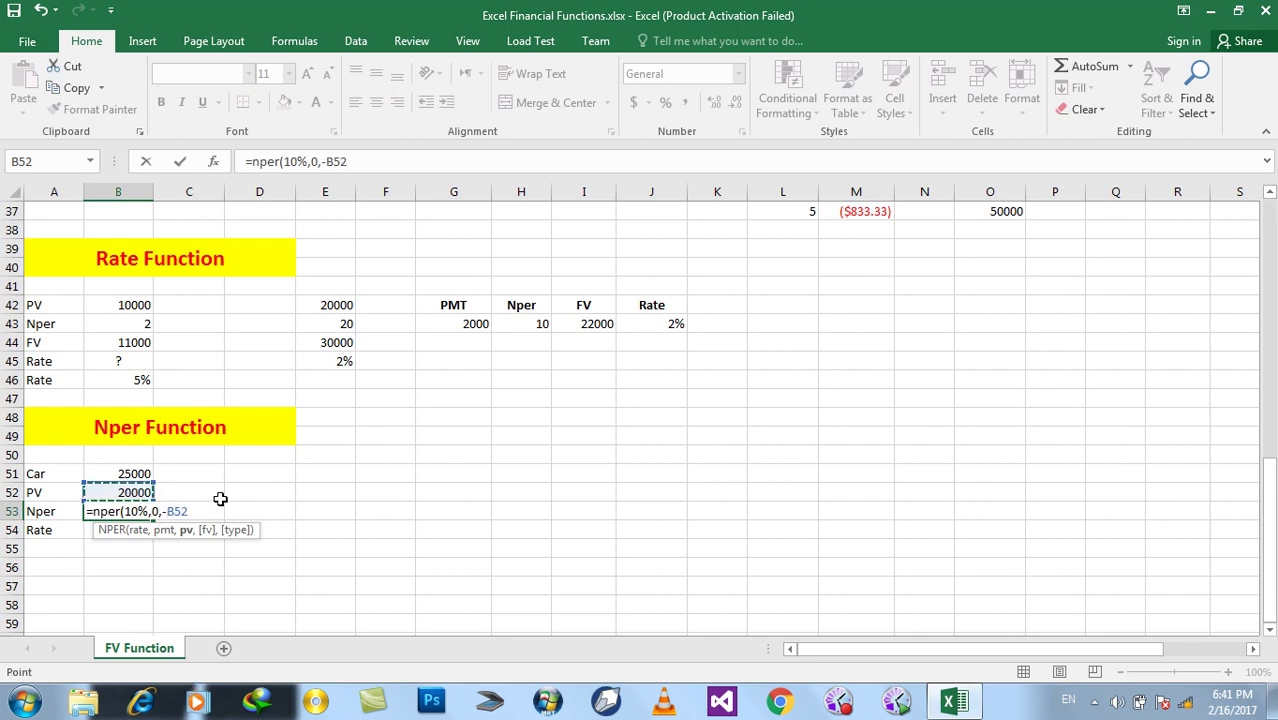
text(,)
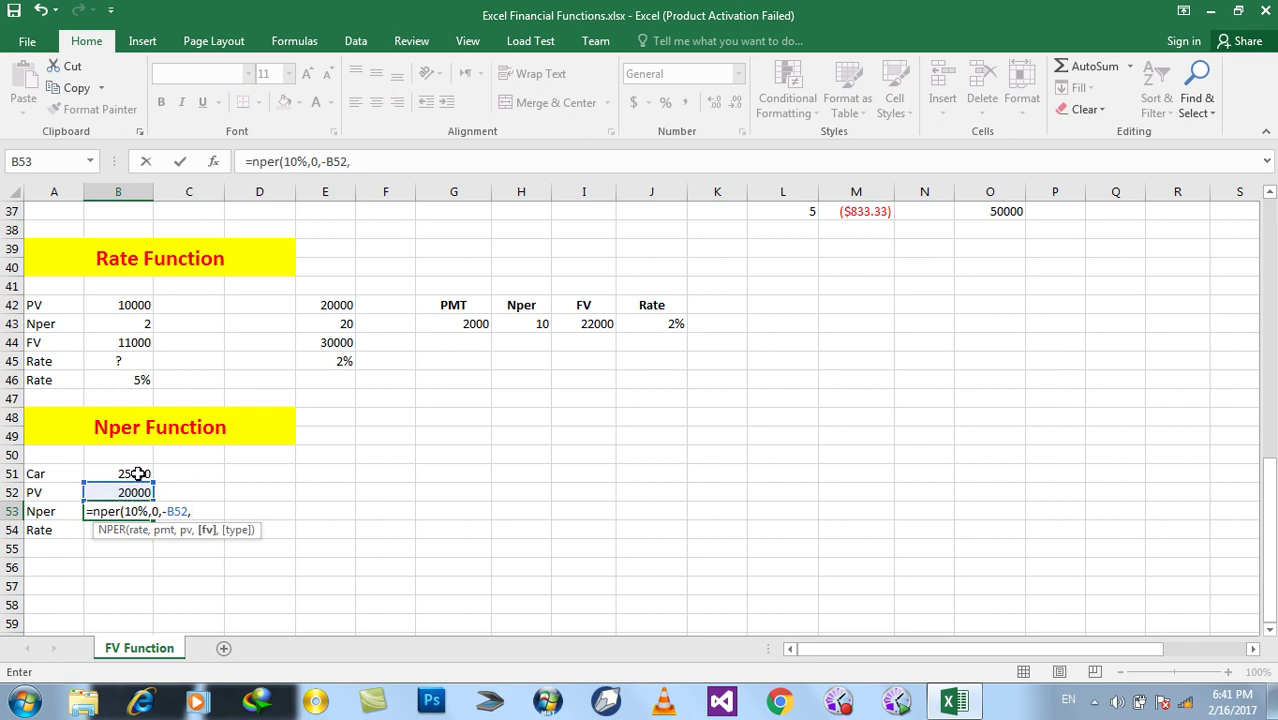
click(137, 474)
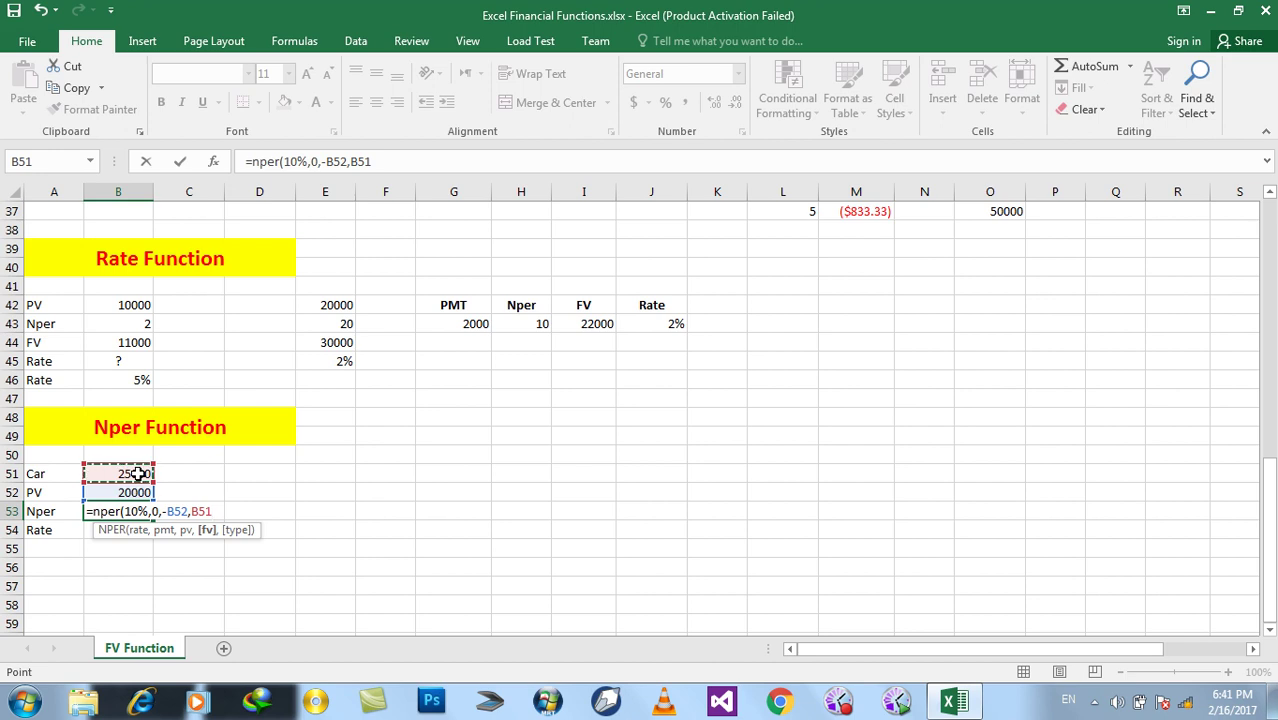
text(,)
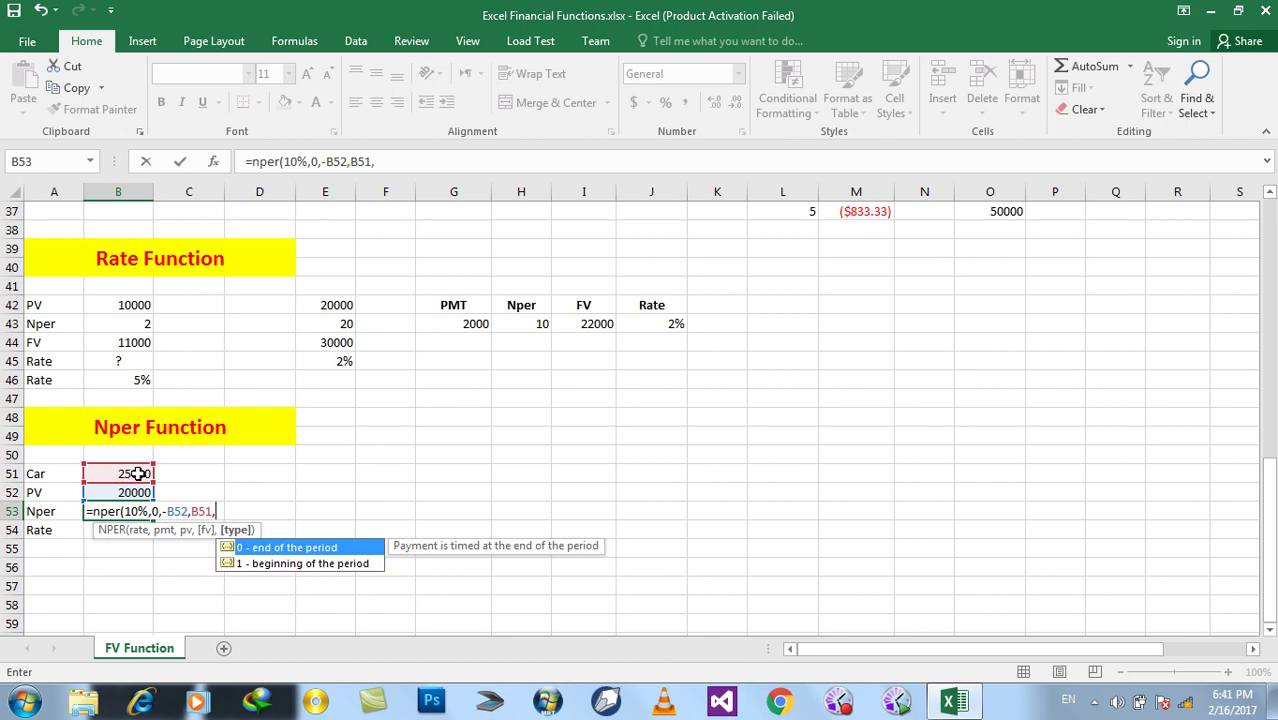
text(1)
text())
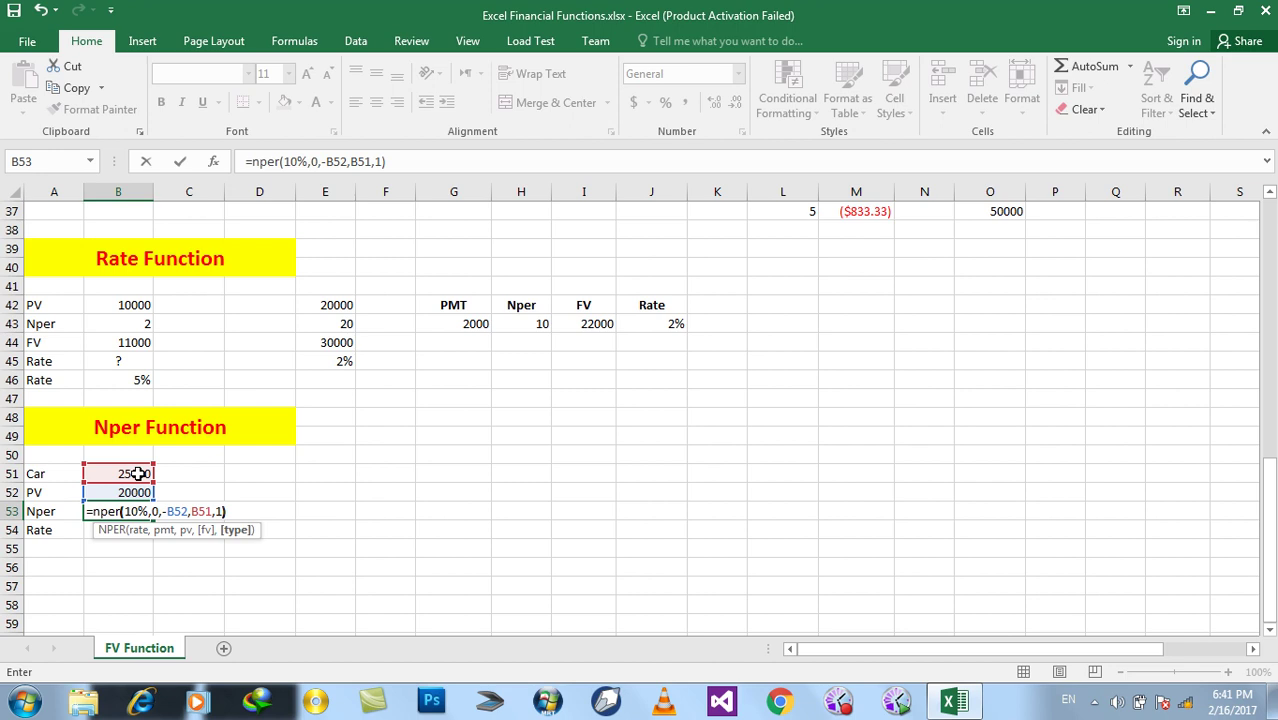
key(Return)
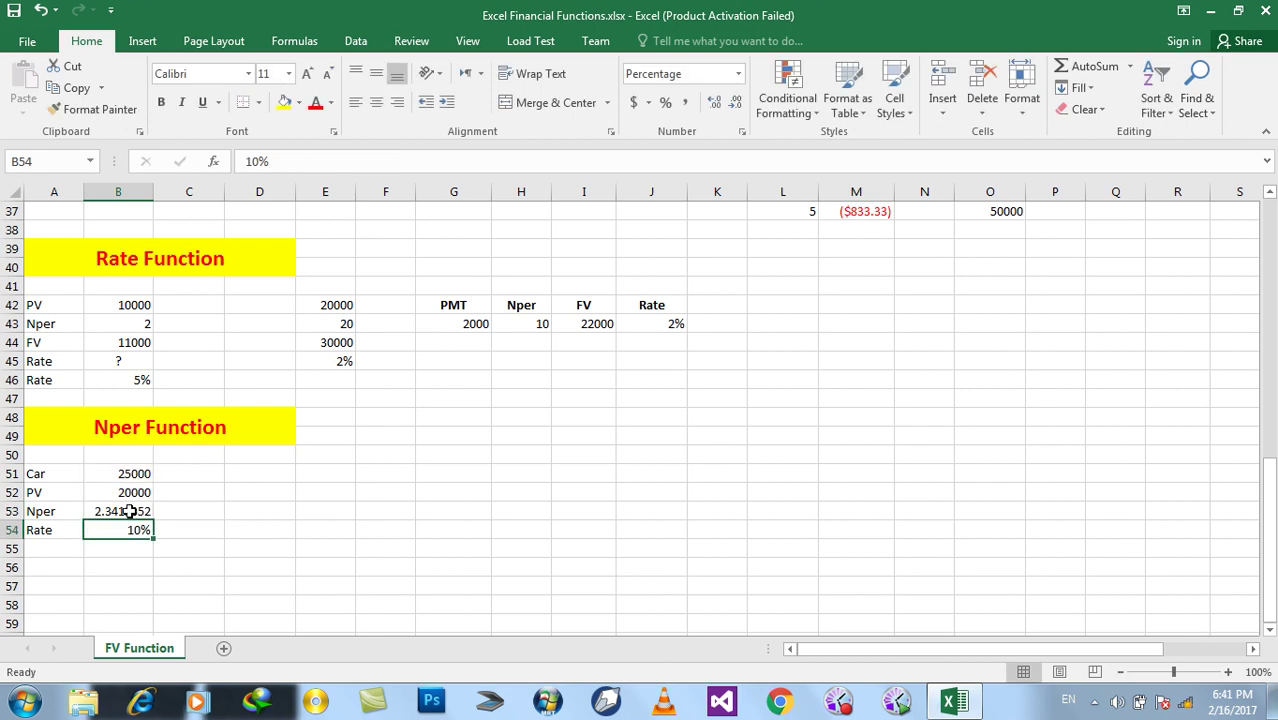
click(130, 511)
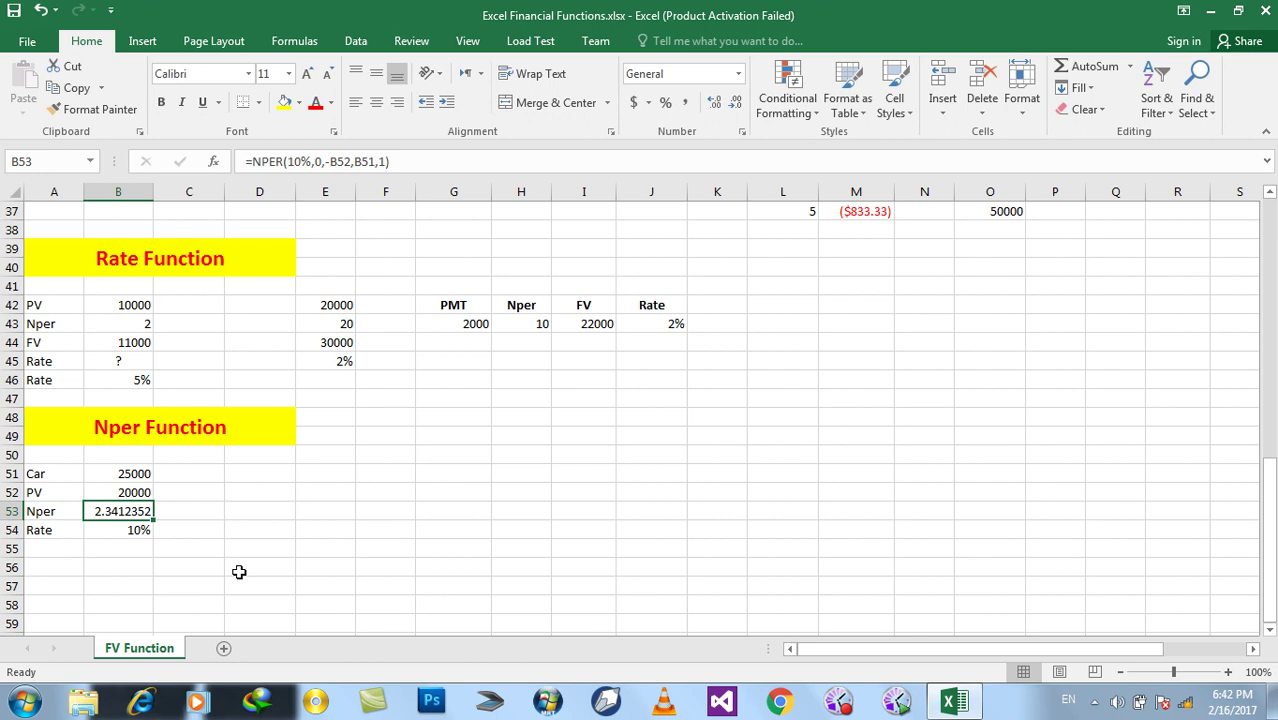
scroll(225, 540, up, 5)
scroll(315, 572, down, 6)
scroll(400, 490, down, 1)
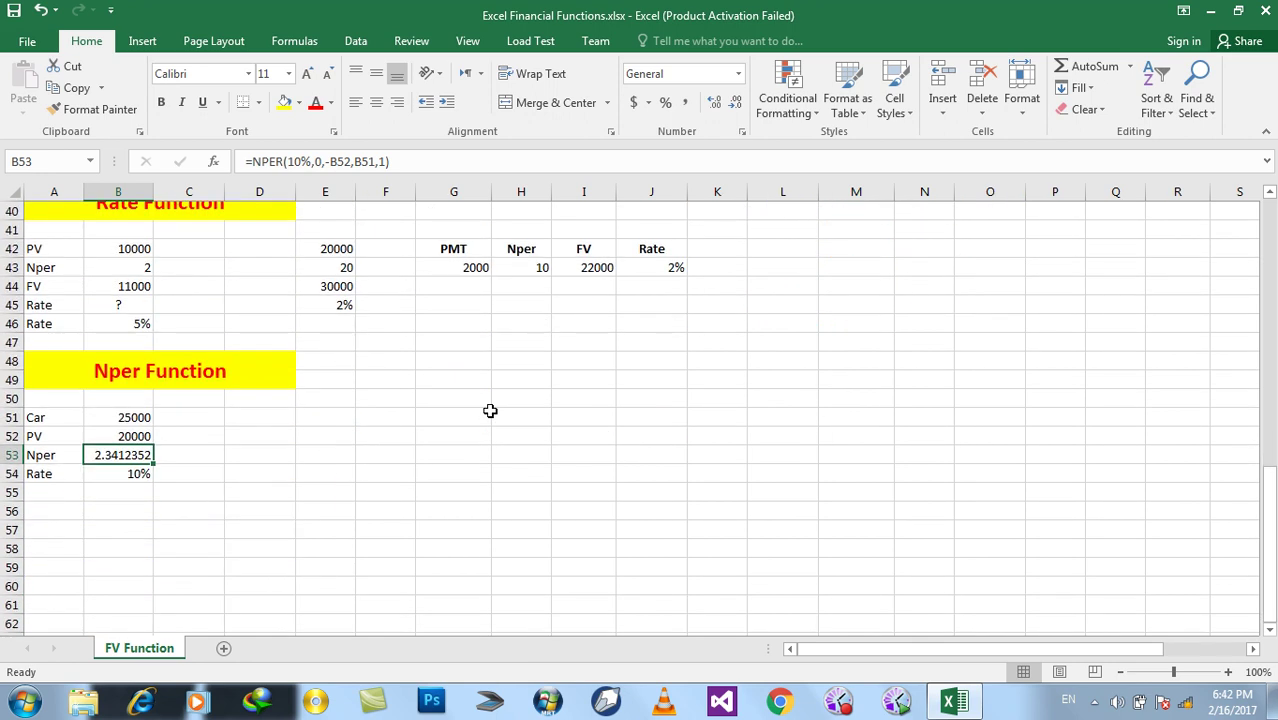
click(508, 401)
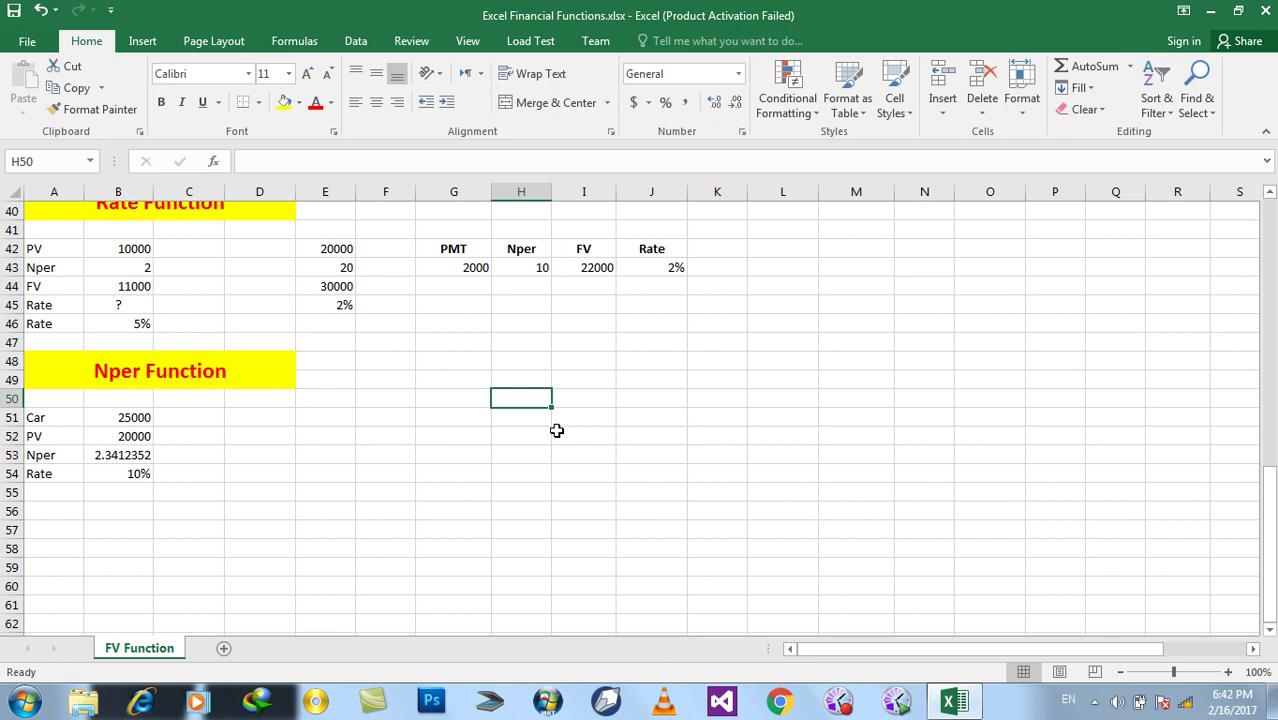
Enter a PV heading in H50 with the value 10000 in H51.
text(PV)
key(Return)
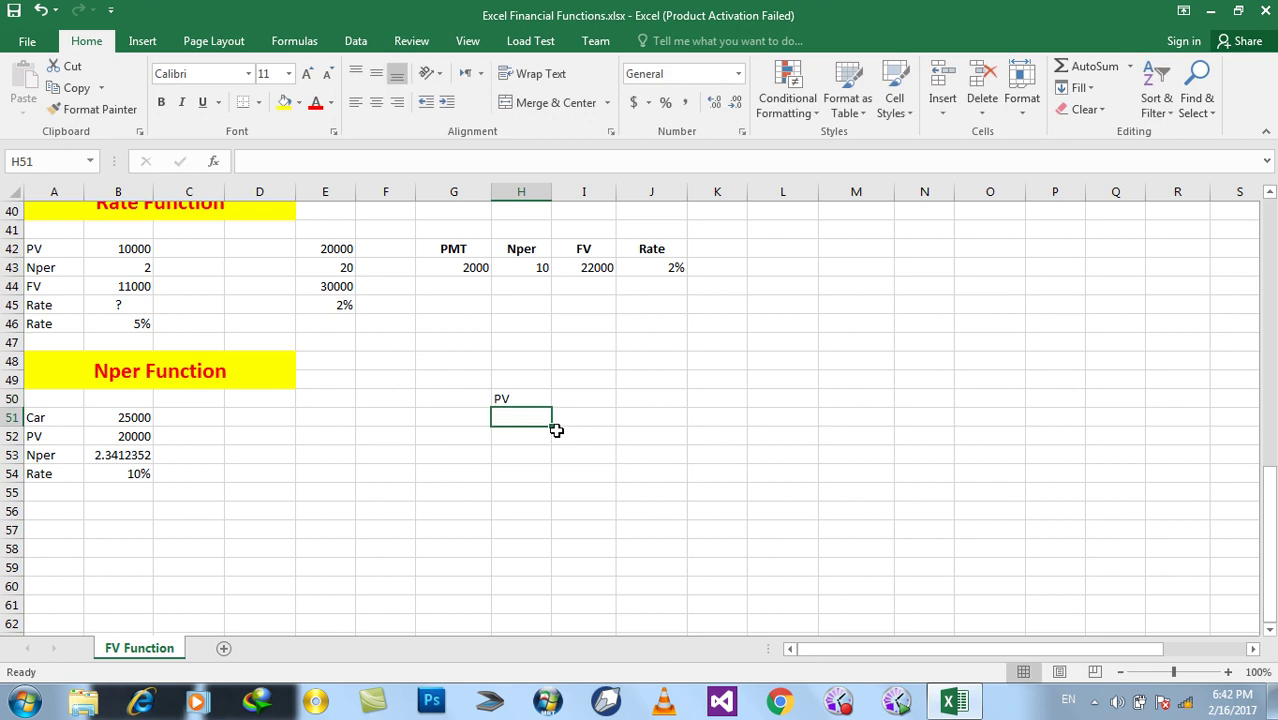
text(20000)
key(BackSpace)
key(BackSpace)
key(BackSpace)
key(BackSpace)
key(BackSpace)
text(10000)
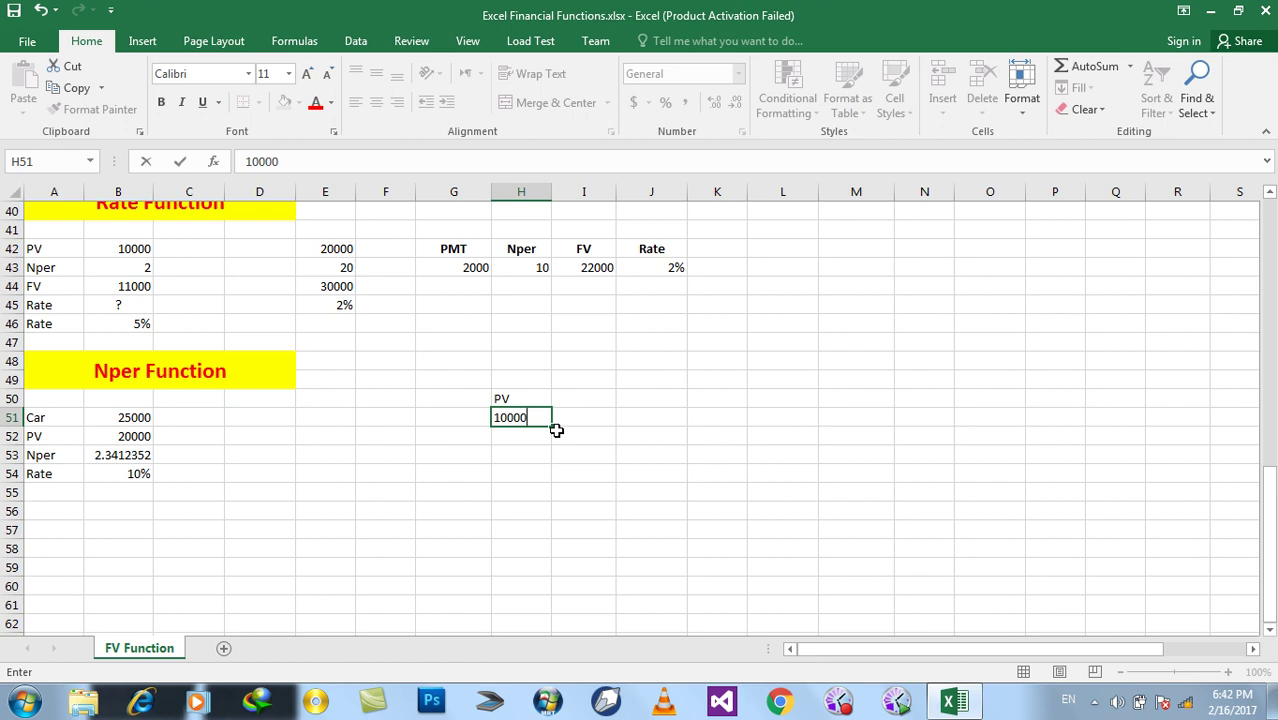
key(Tab)
Add a Rate heading in I50 with 10% in I51.
key(Up)
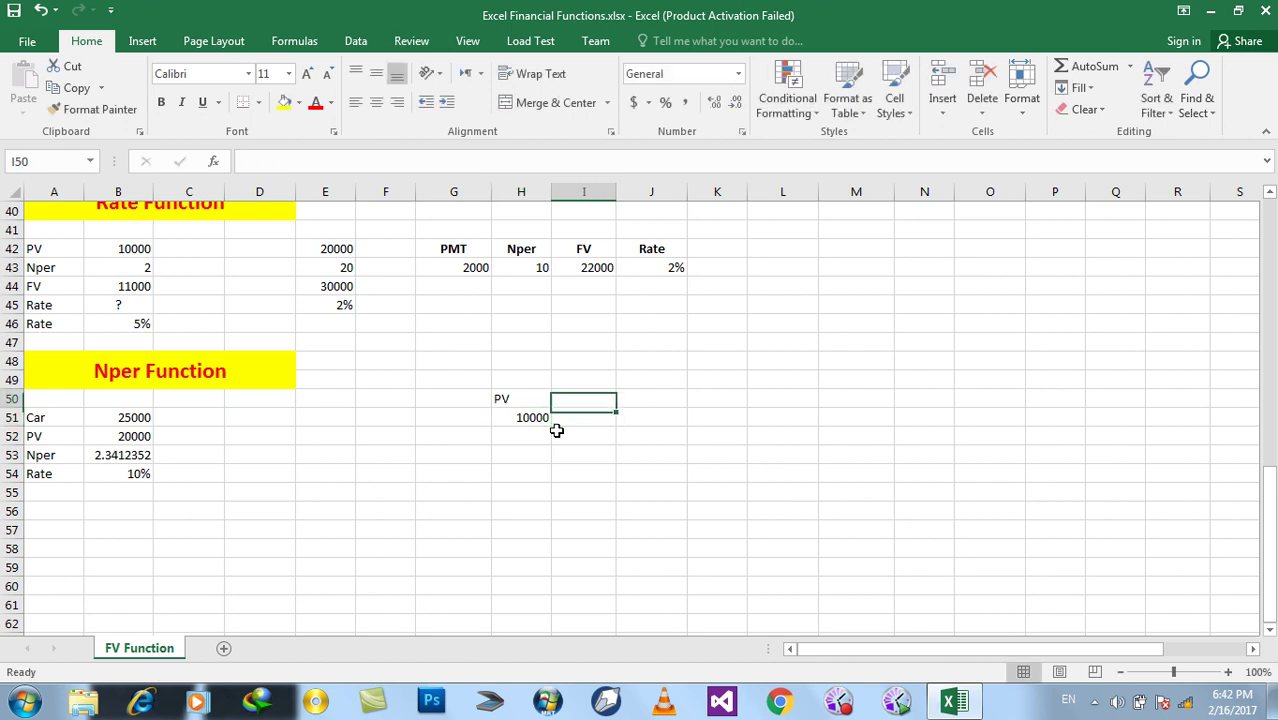
text(Rate)
key(Tab)
key(Down)
key(Left)
text(10%)
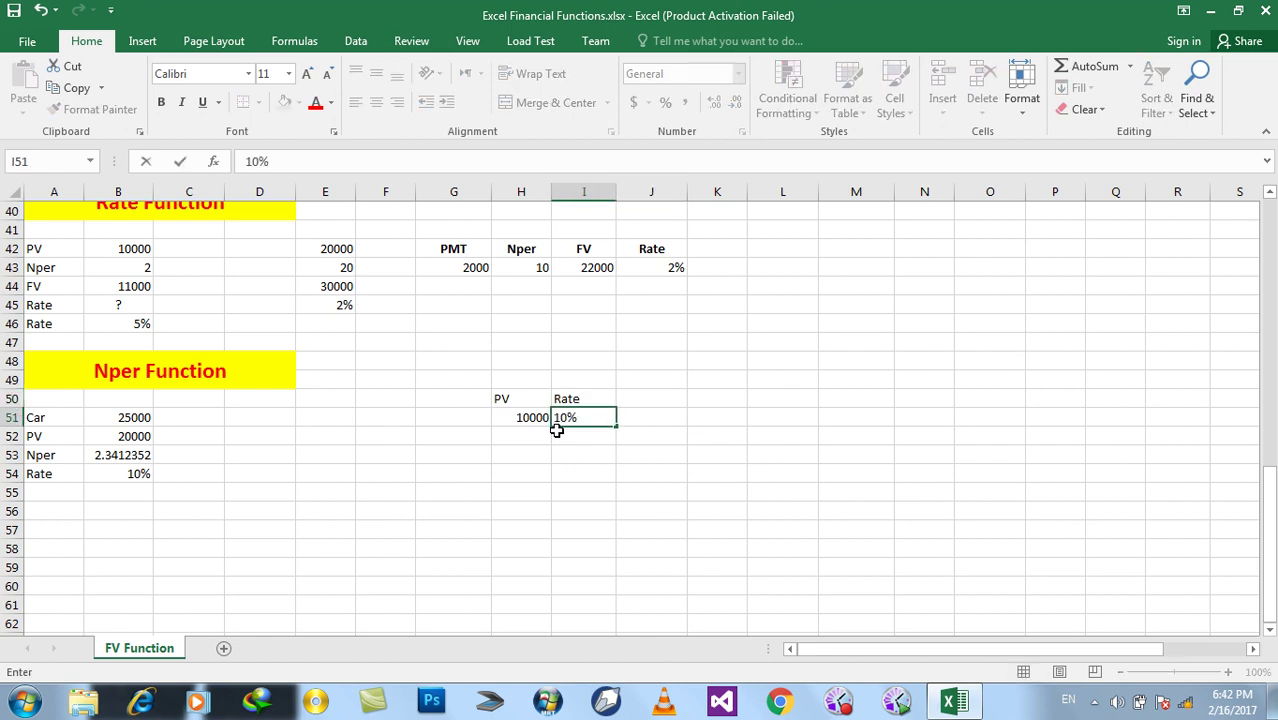
key(Tab)
Add an Nper heading with 10 periods in J51, then an FV heading in K50.
key(Up)
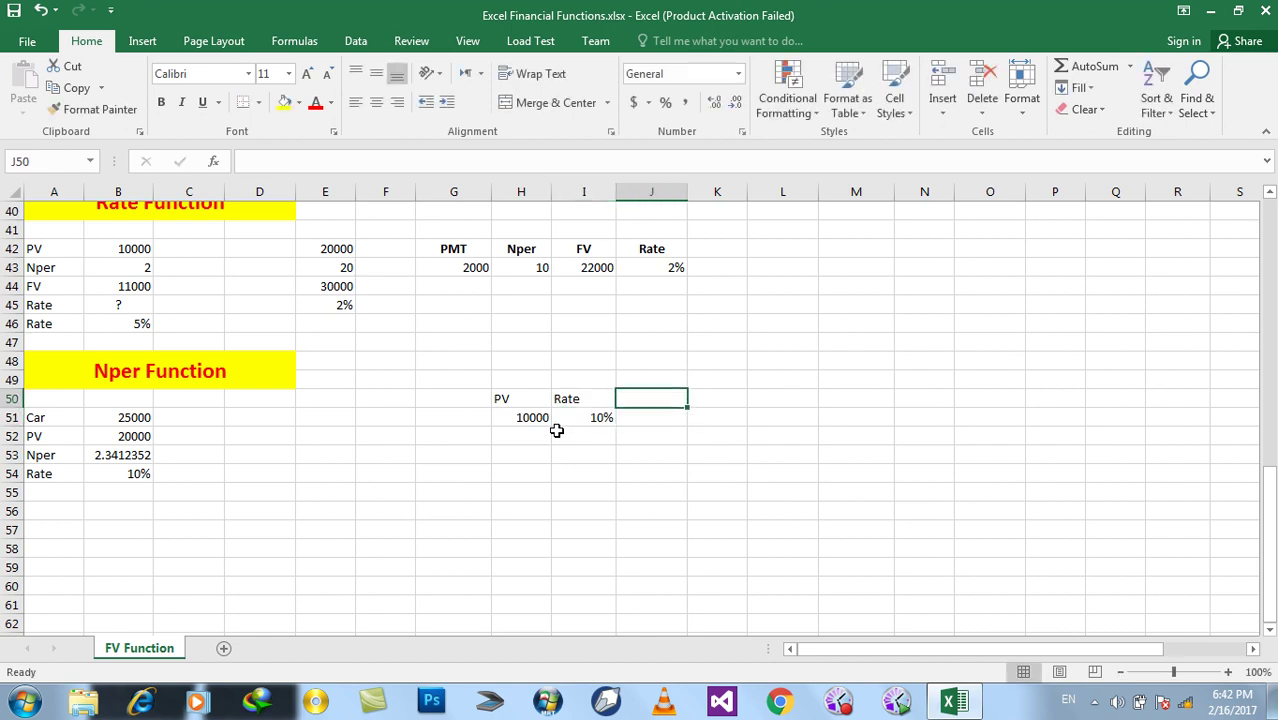
text(Nper)
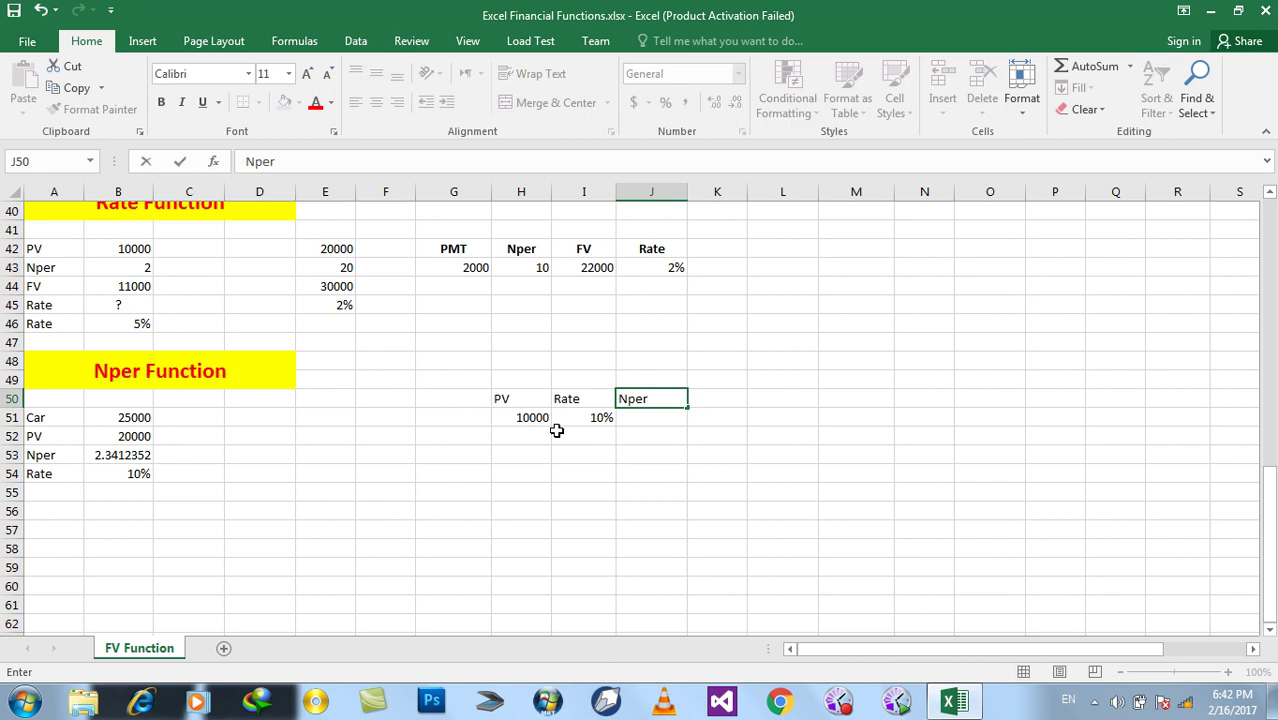
key(Return)
text(1)
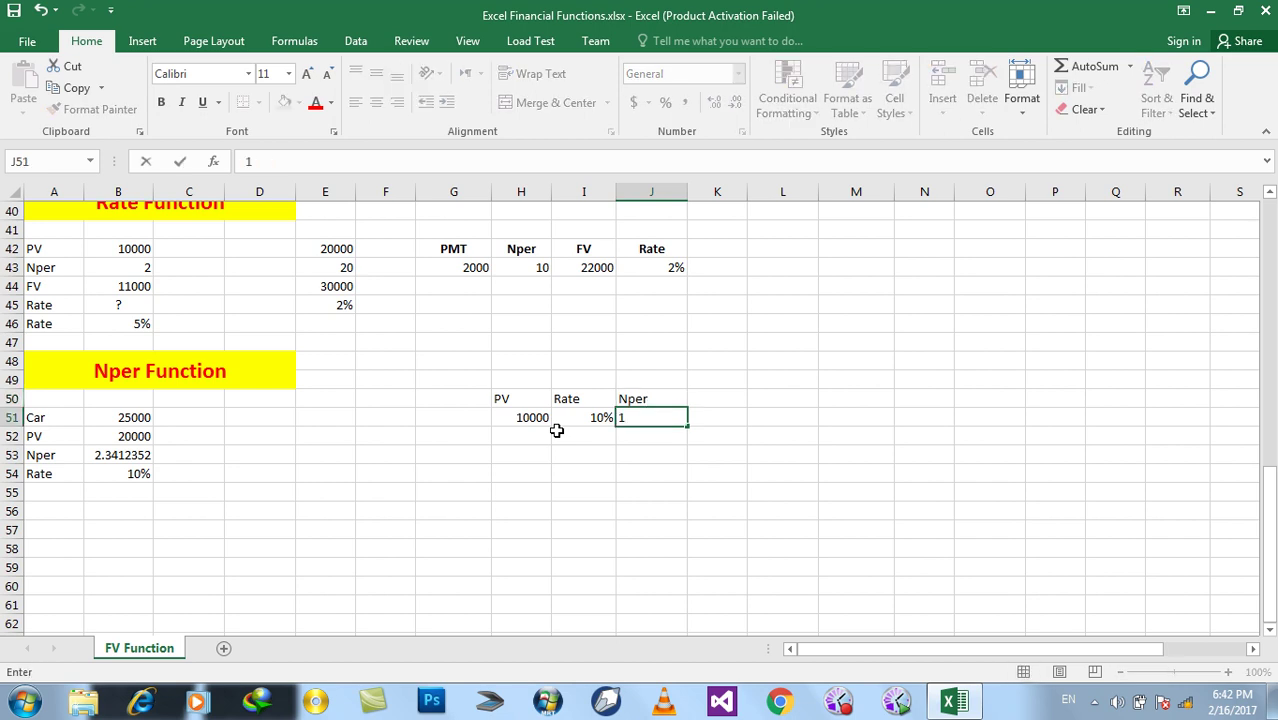
text(0)
key(Tab)
key(Up)
text(FV)
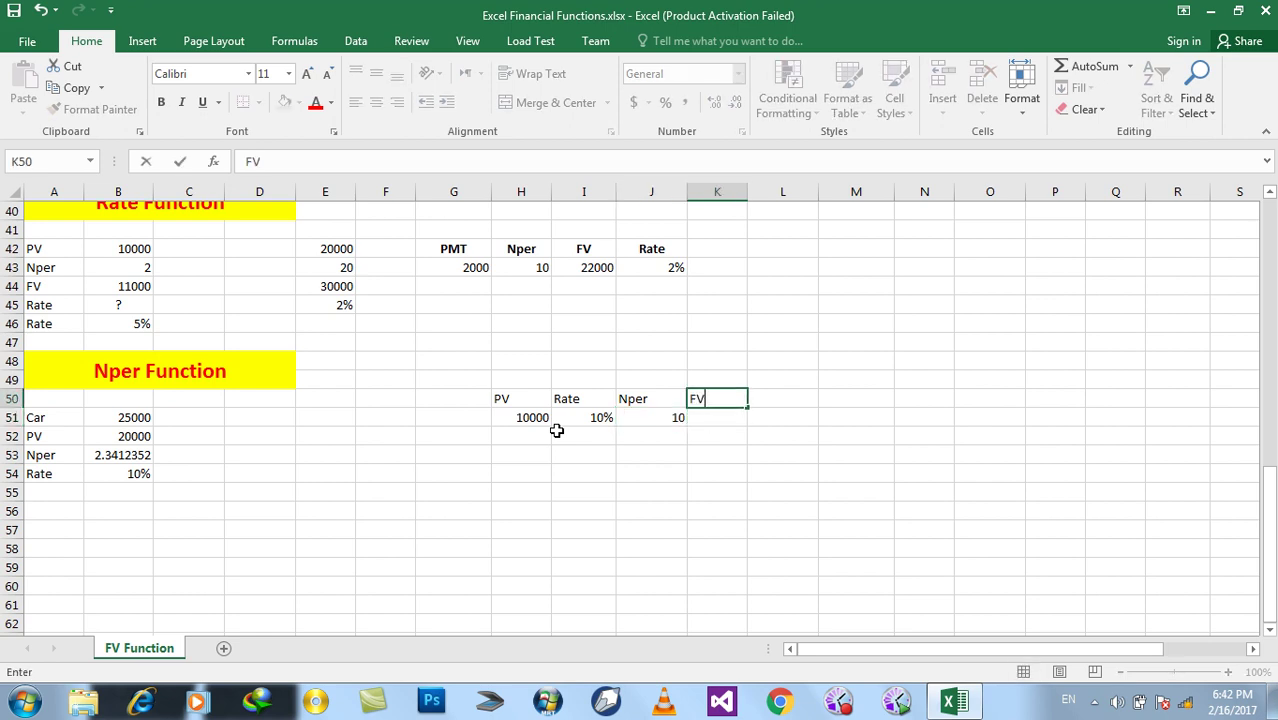
key(Return)
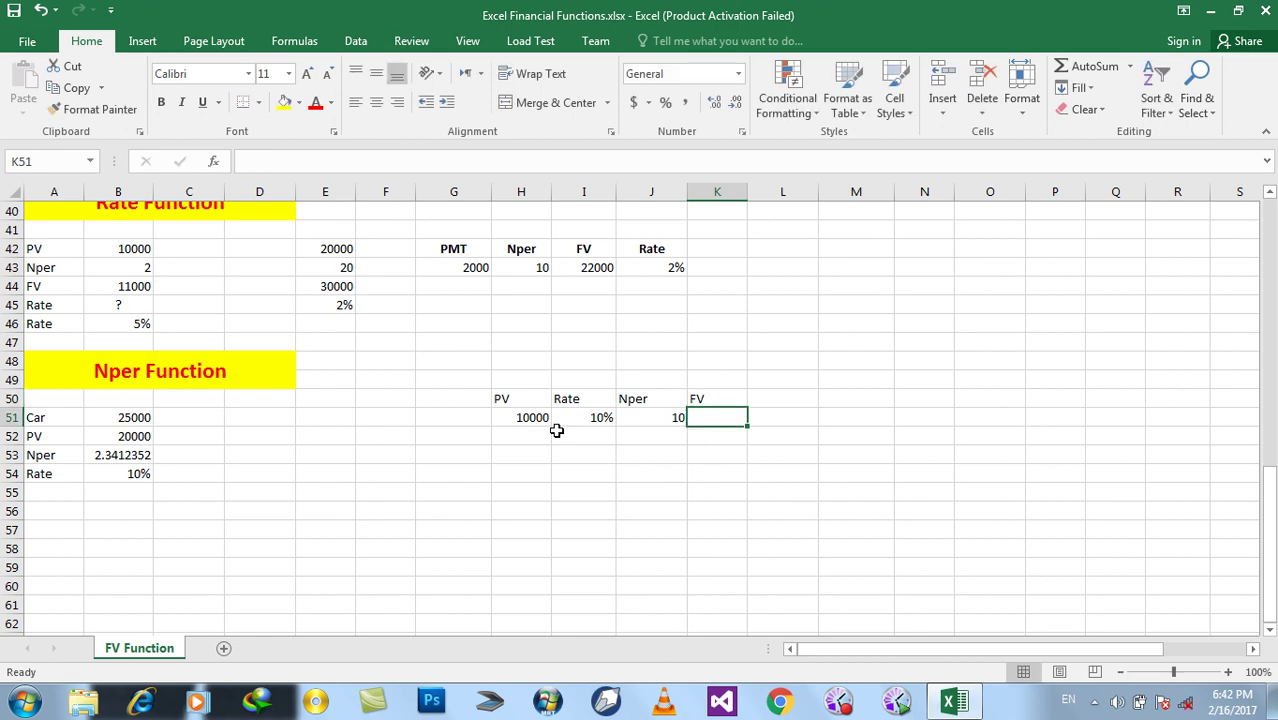
Enter =FV(I51,J51,0,-H51,1) in K51 to calculate the future value.
text(=FV()
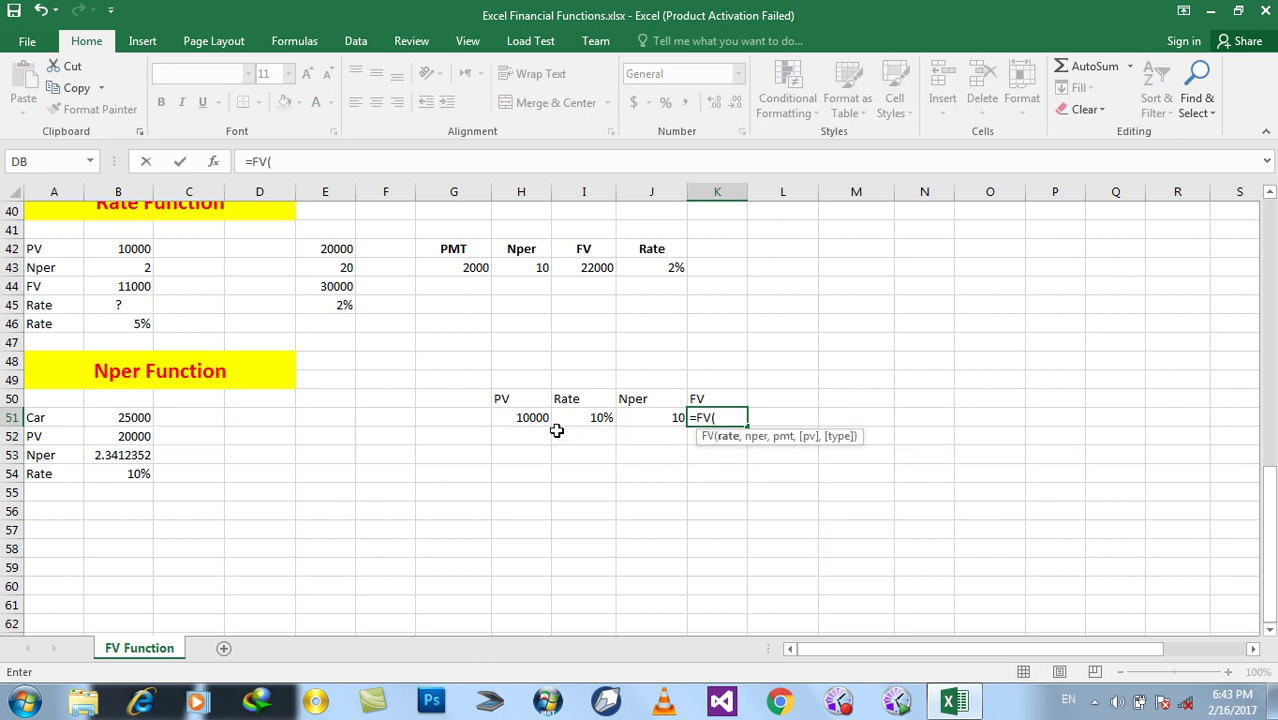
click(572, 423)
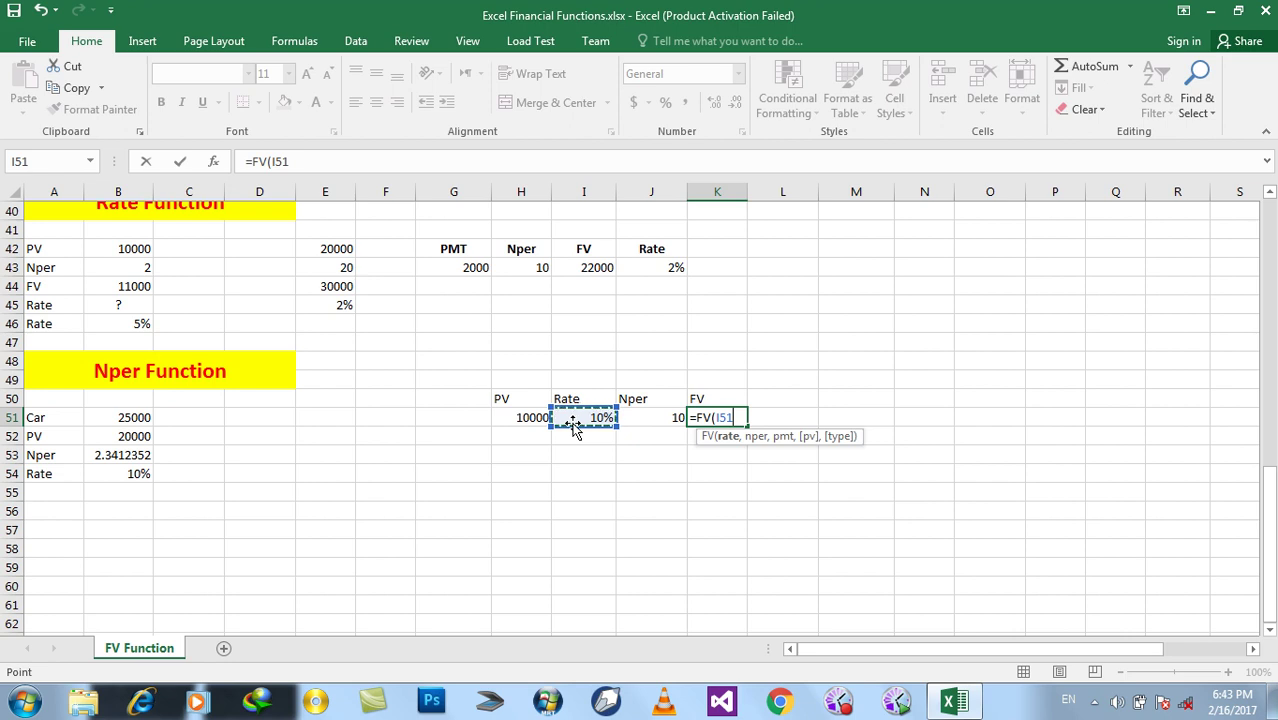
text(,)
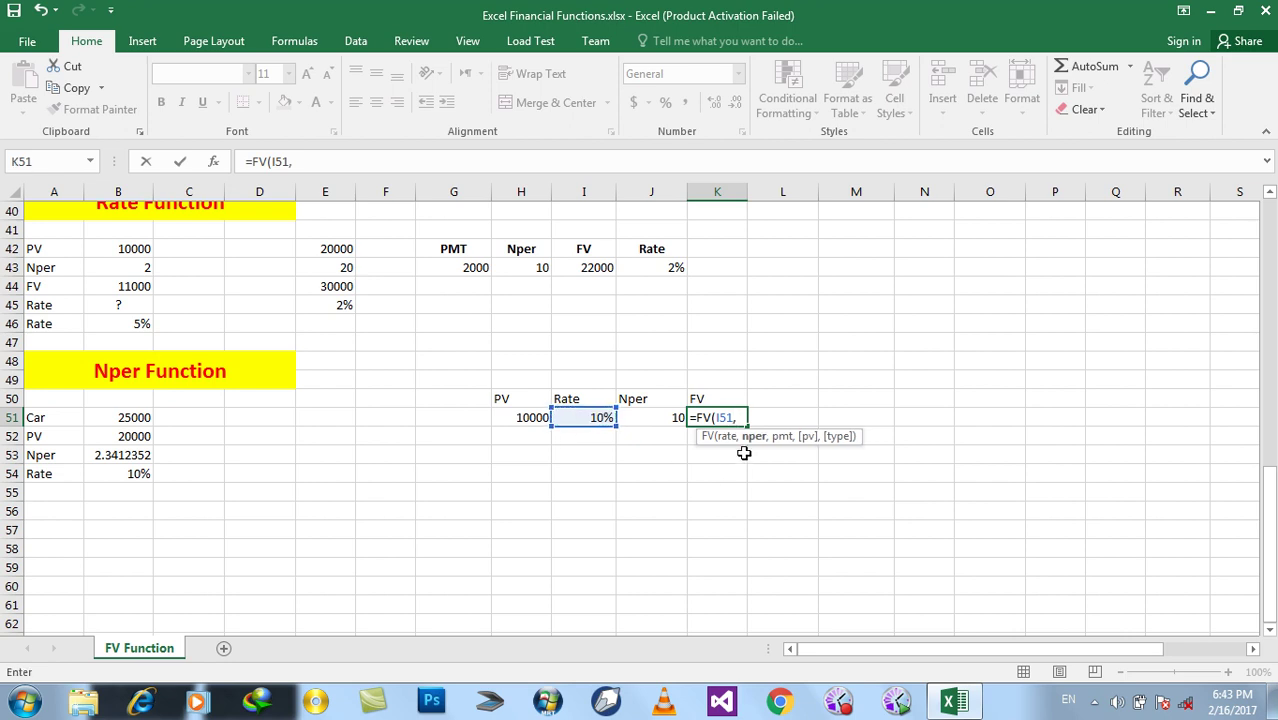
click(672, 417)
text(,-)
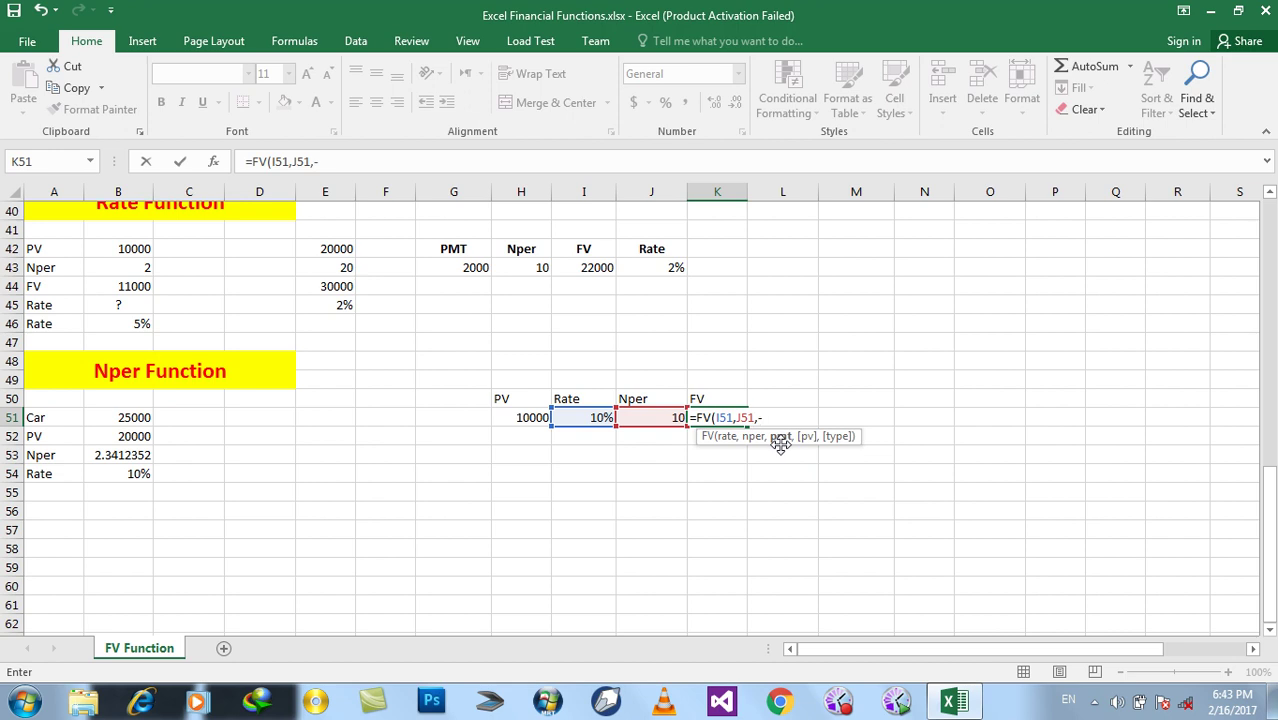
key(BackSpace)
text(0,)
text(-)
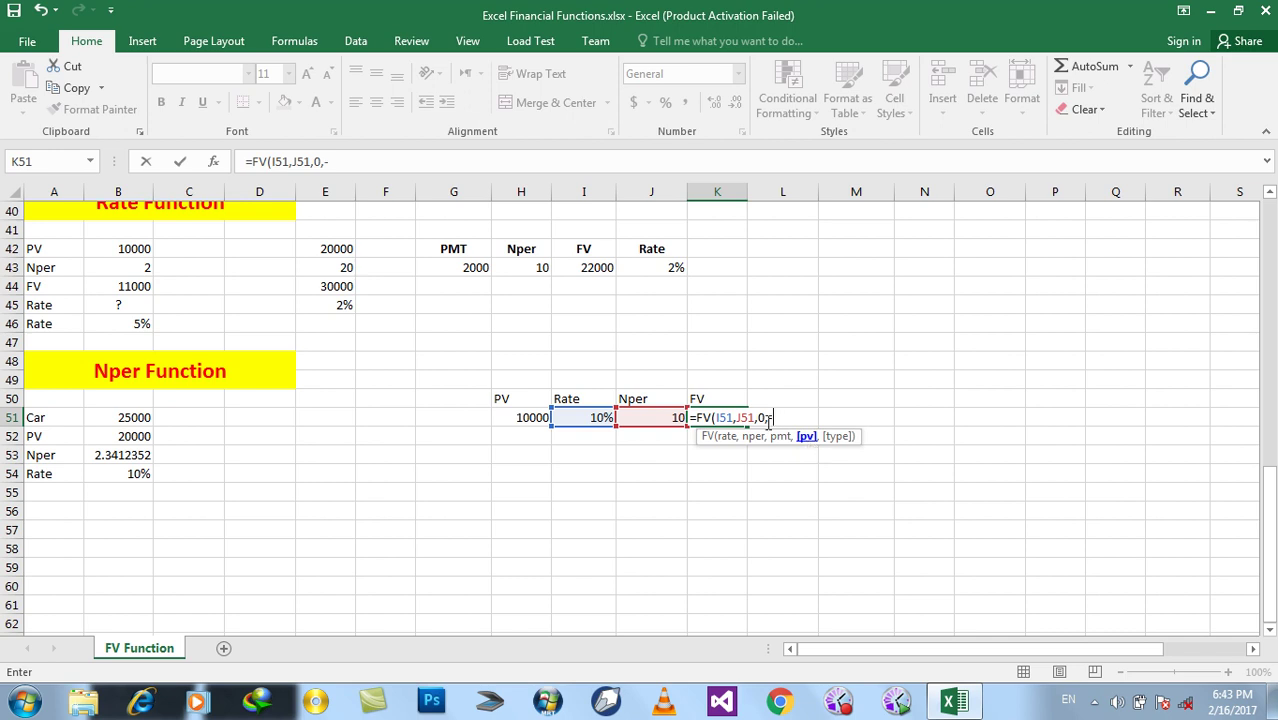
click(537, 417)
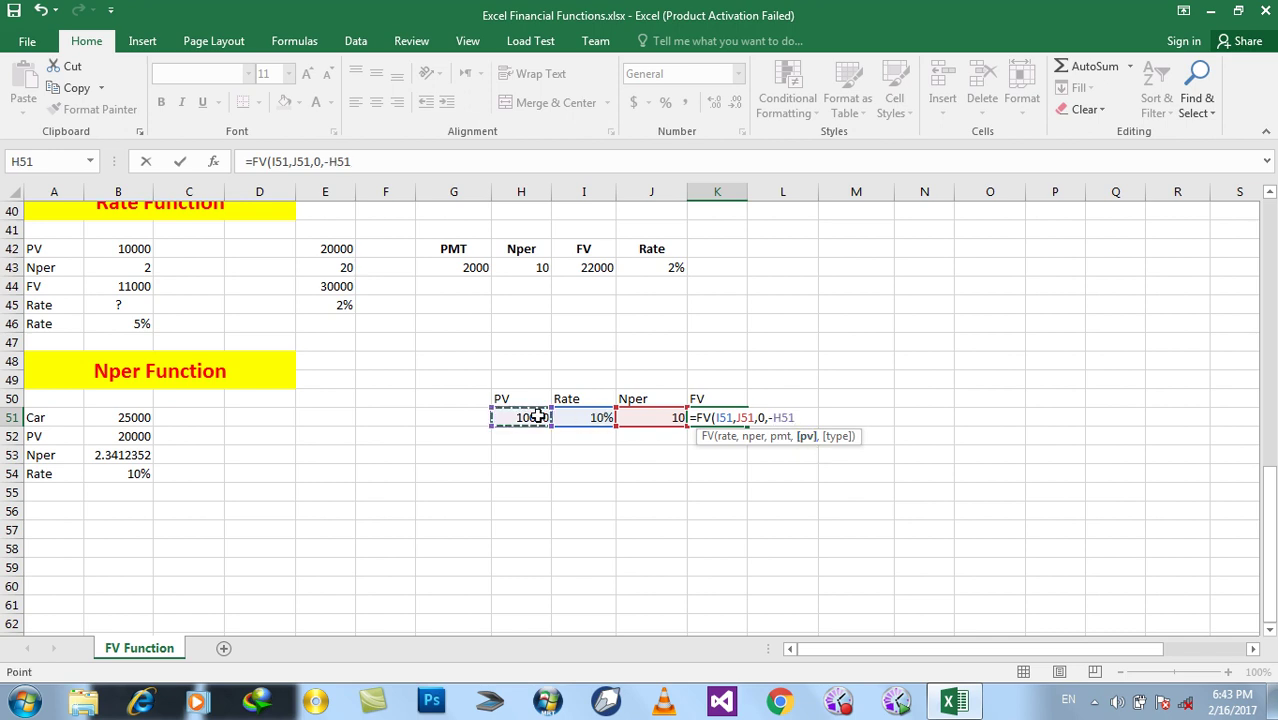
text(,1))
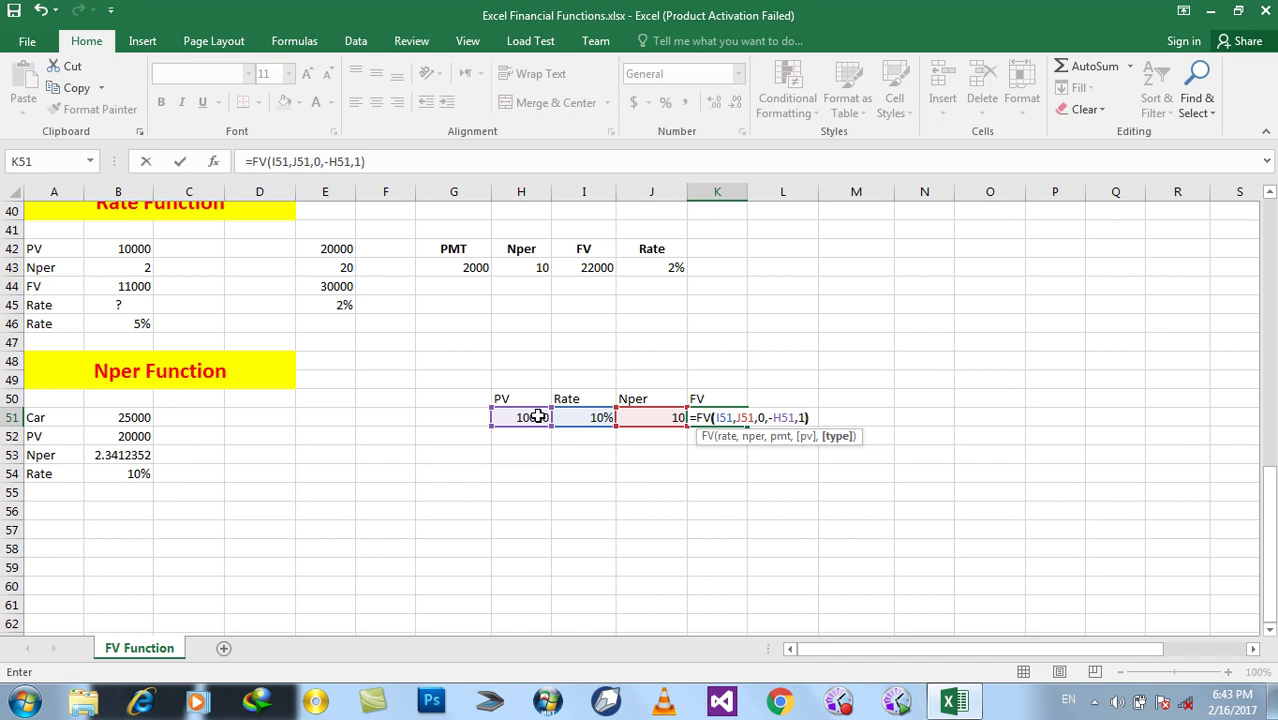
key(Return)
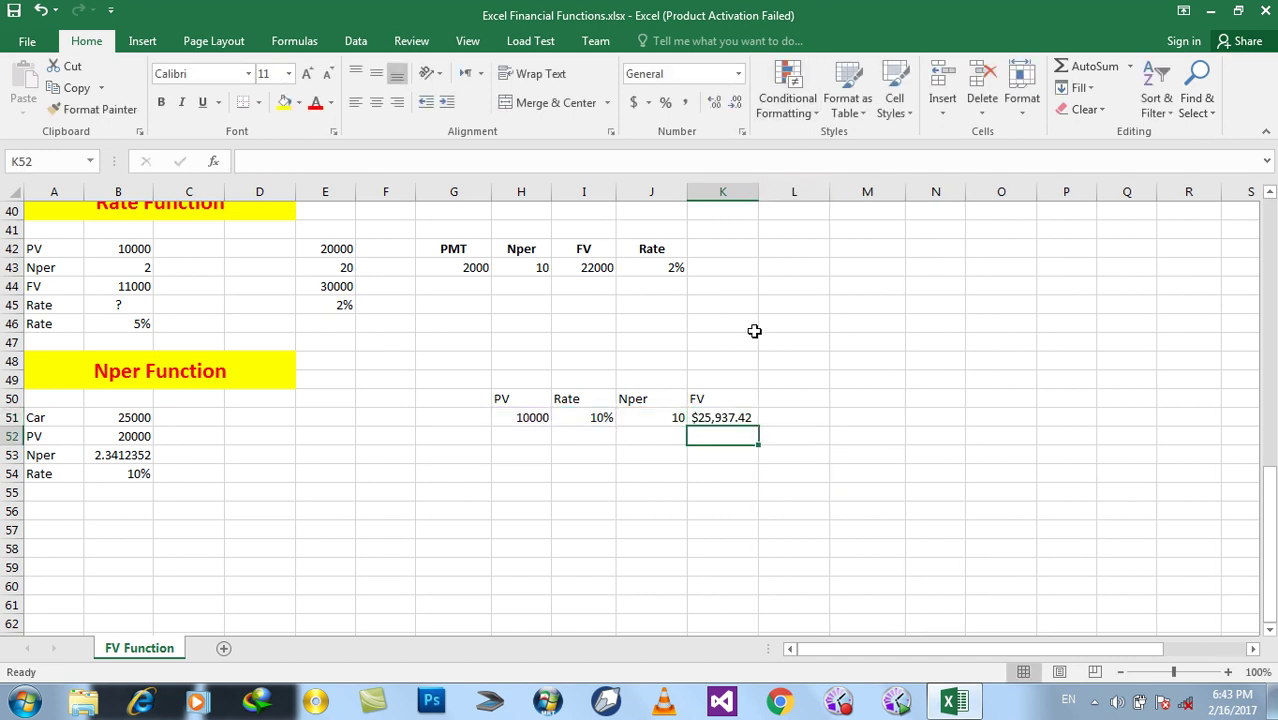
Change Nper in J51 to 1 so FV shows $11,000.00.
click(532, 417)
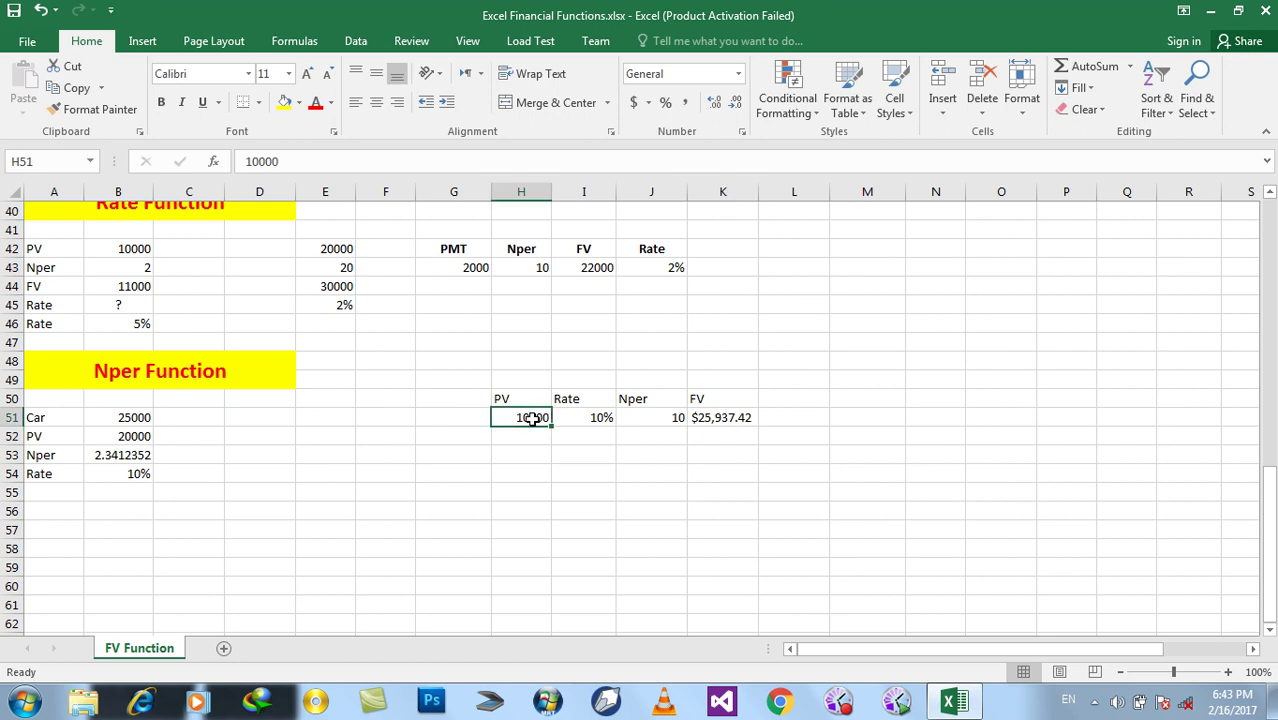
click(580, 420)
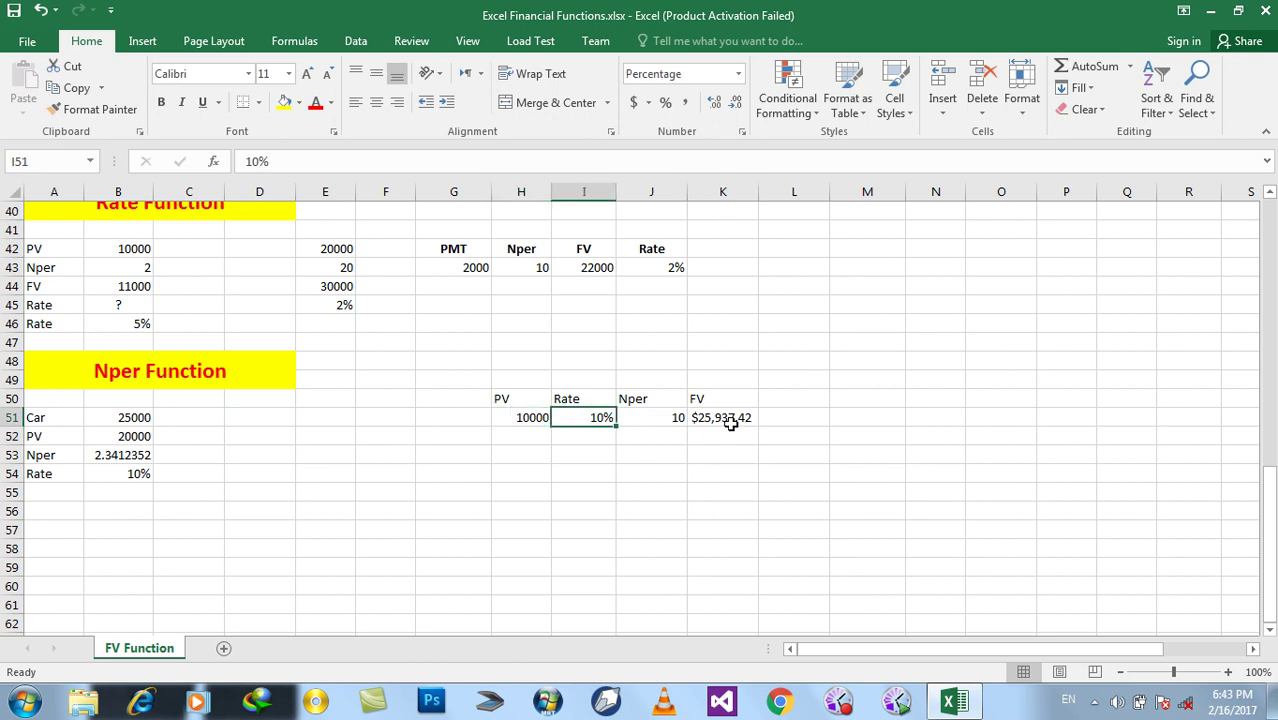
click(684, 417)
text(1)
key(Return)
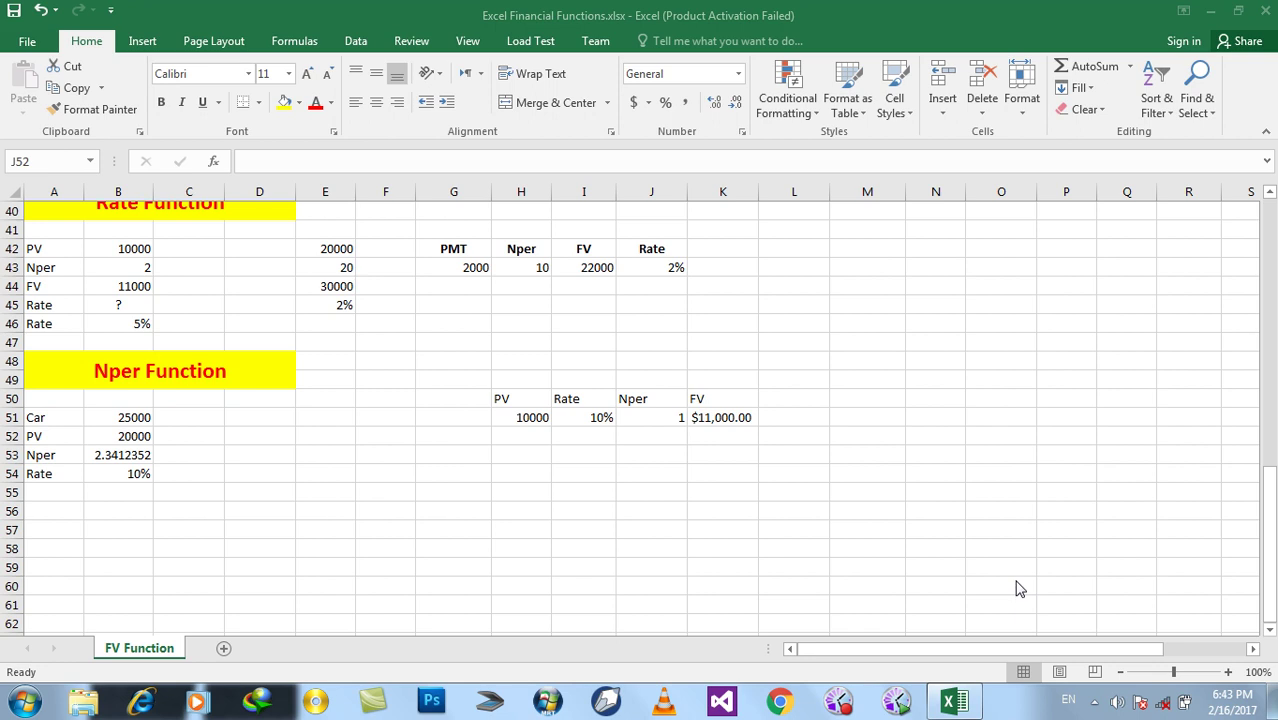
click(259, 418)
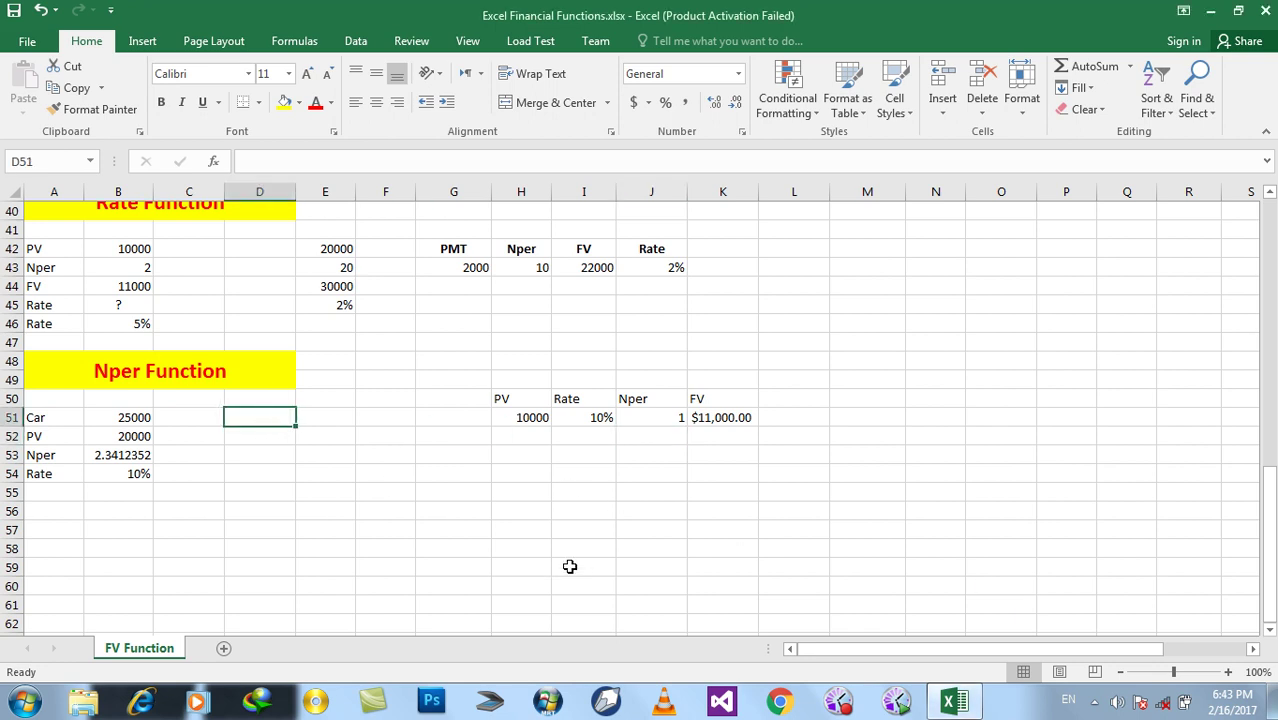
Type an NPER check formula in D51 with 10%, 0, 10000, 11000 and 1 as arguments.
text(=)
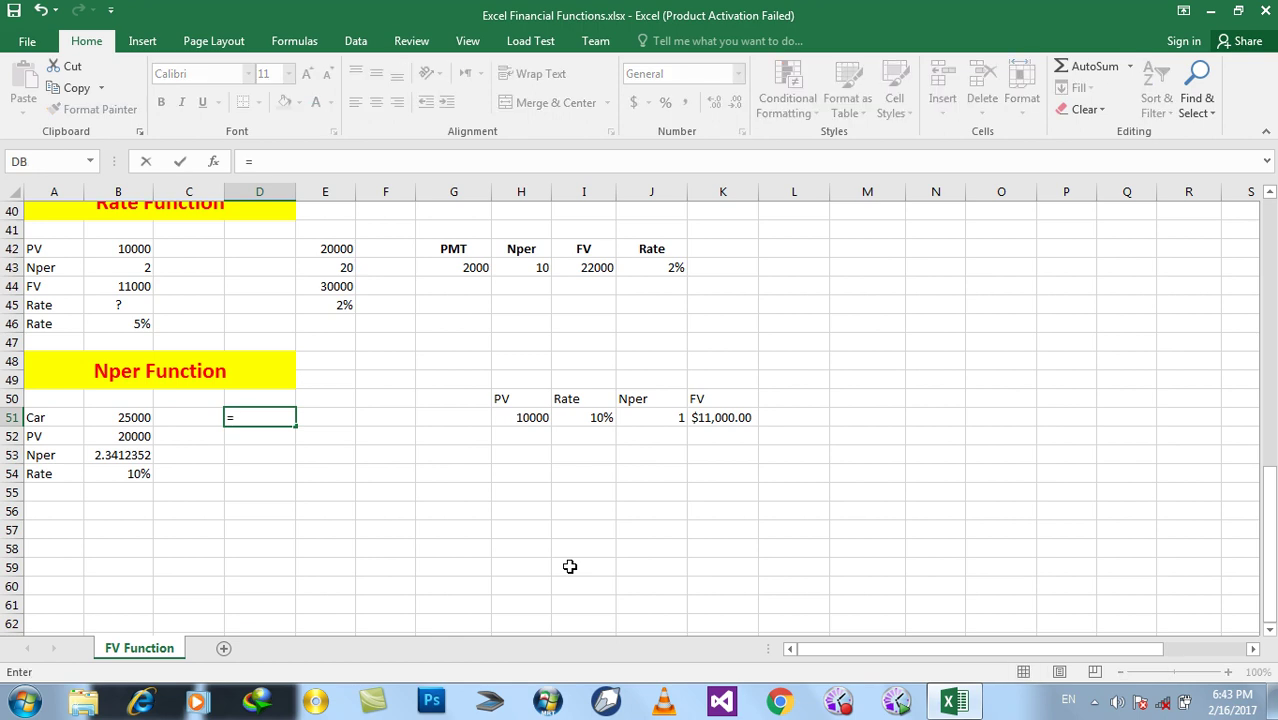
text(Nper*)
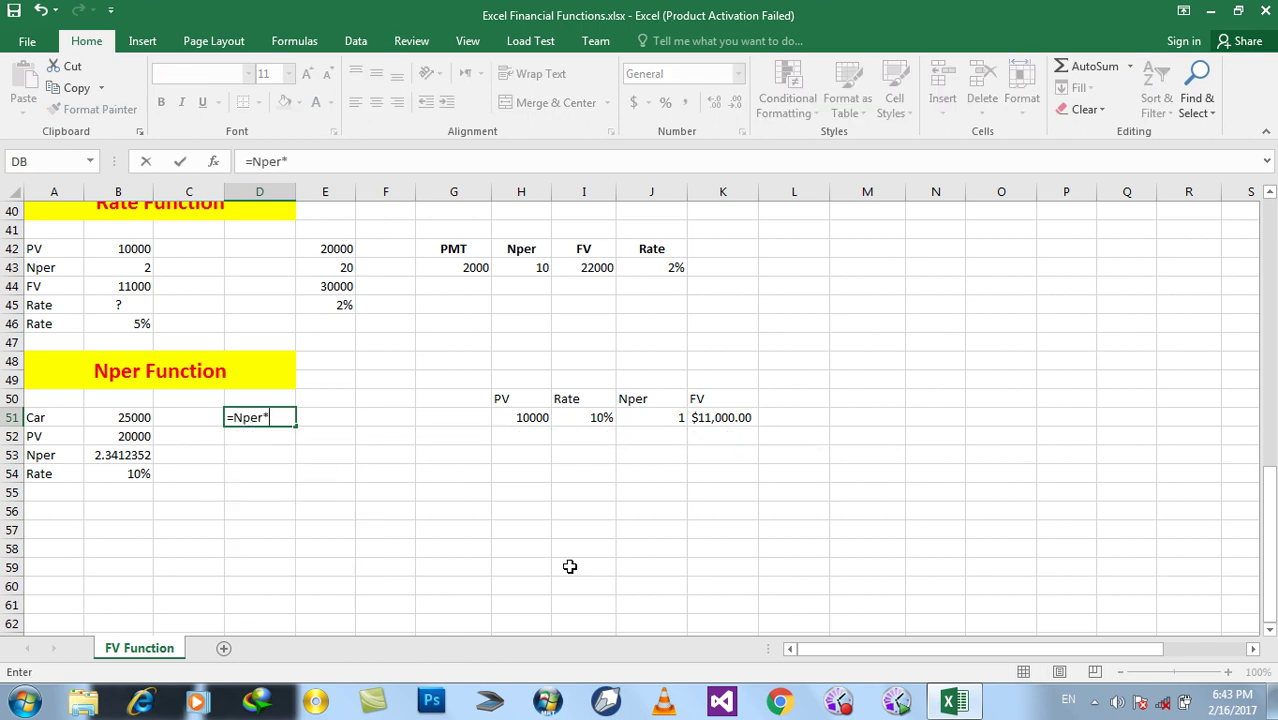
key(BackSpace)
text(()
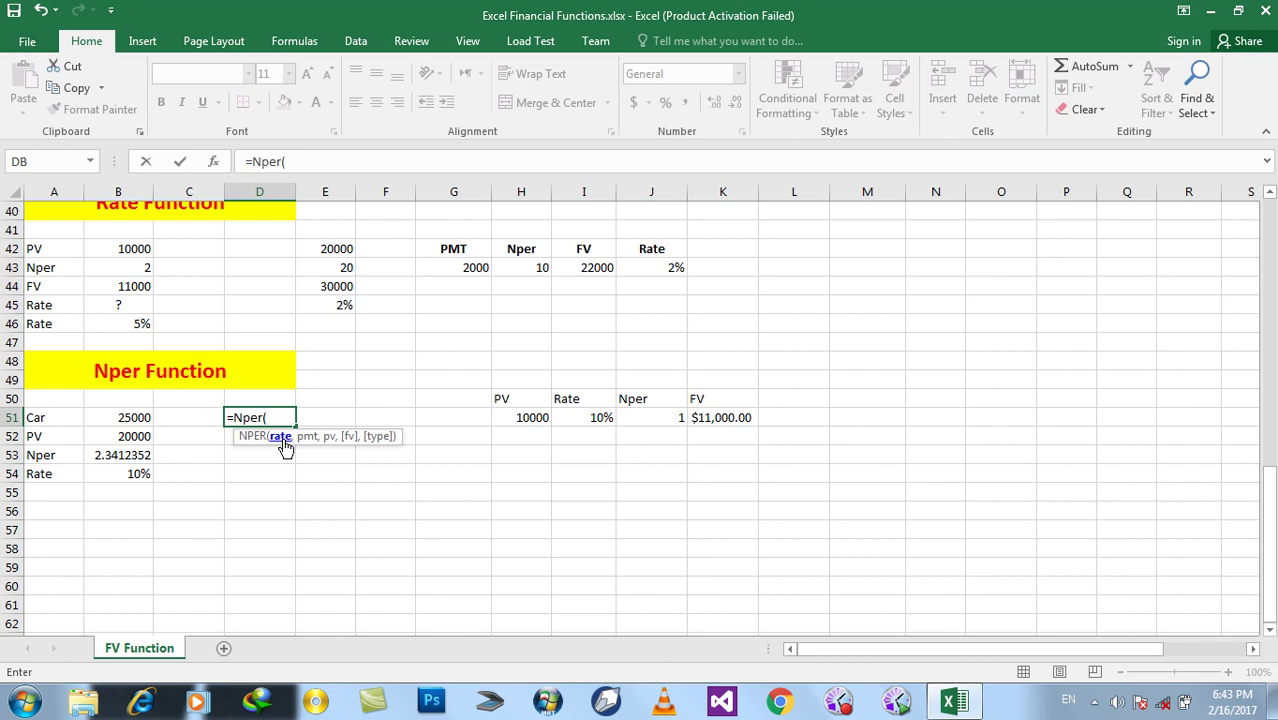
text(10)
text(%,,)
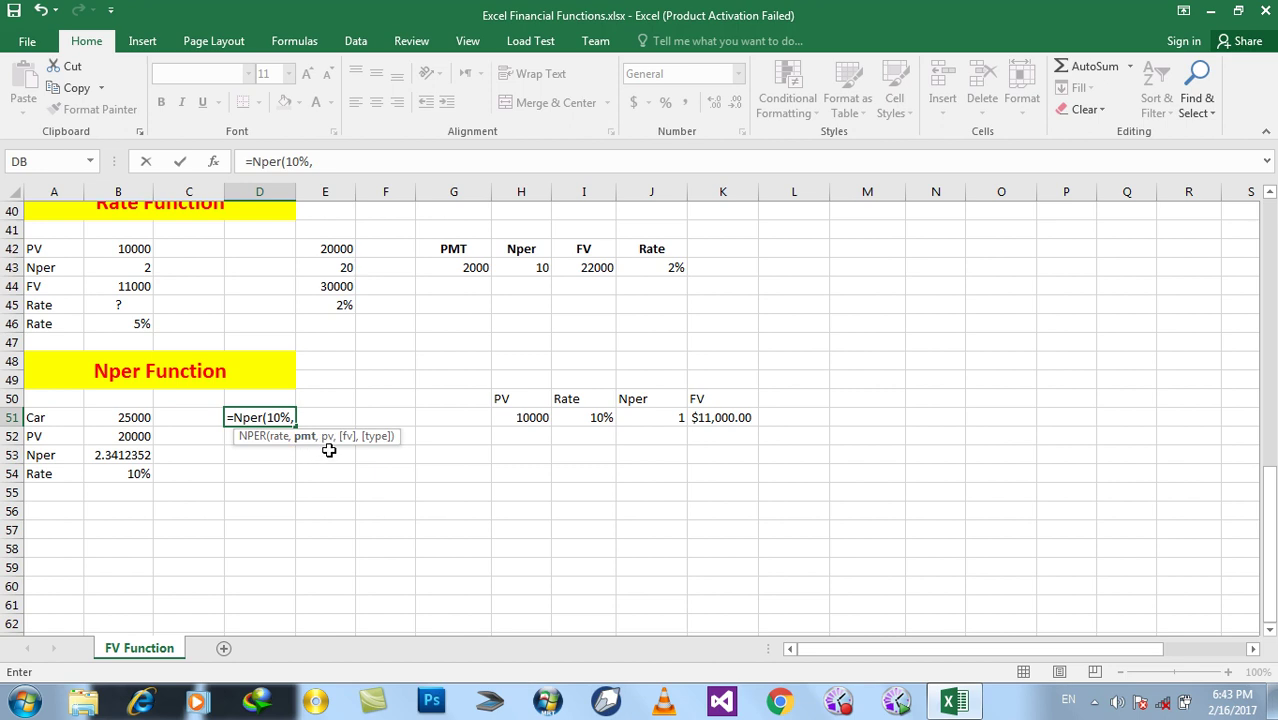
text(0)
text(,)
text(10000)
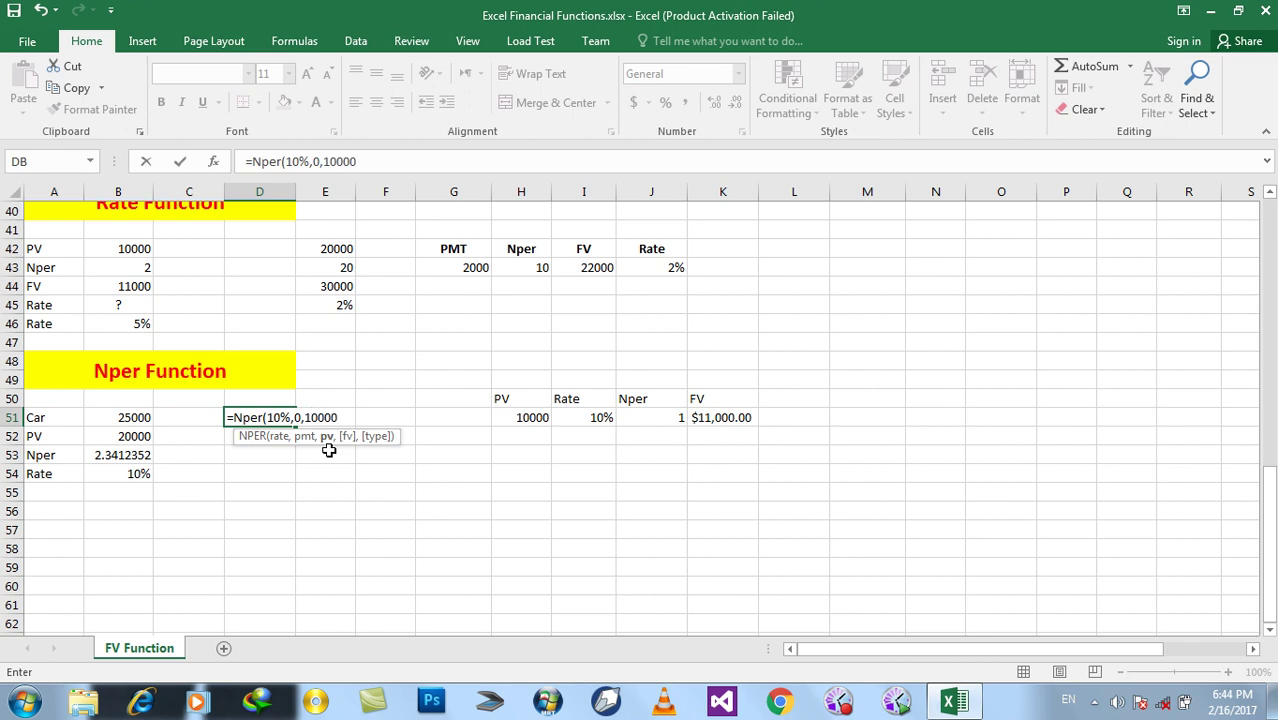
text(,11000)
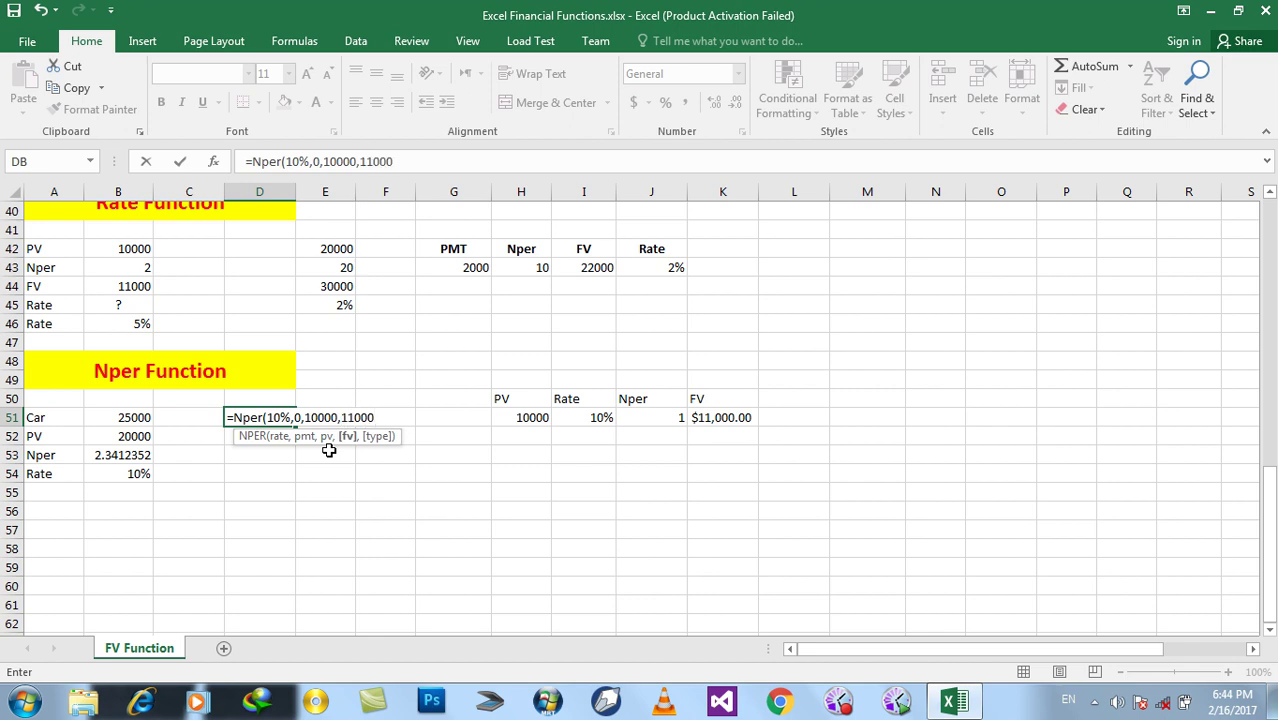
text(,1)
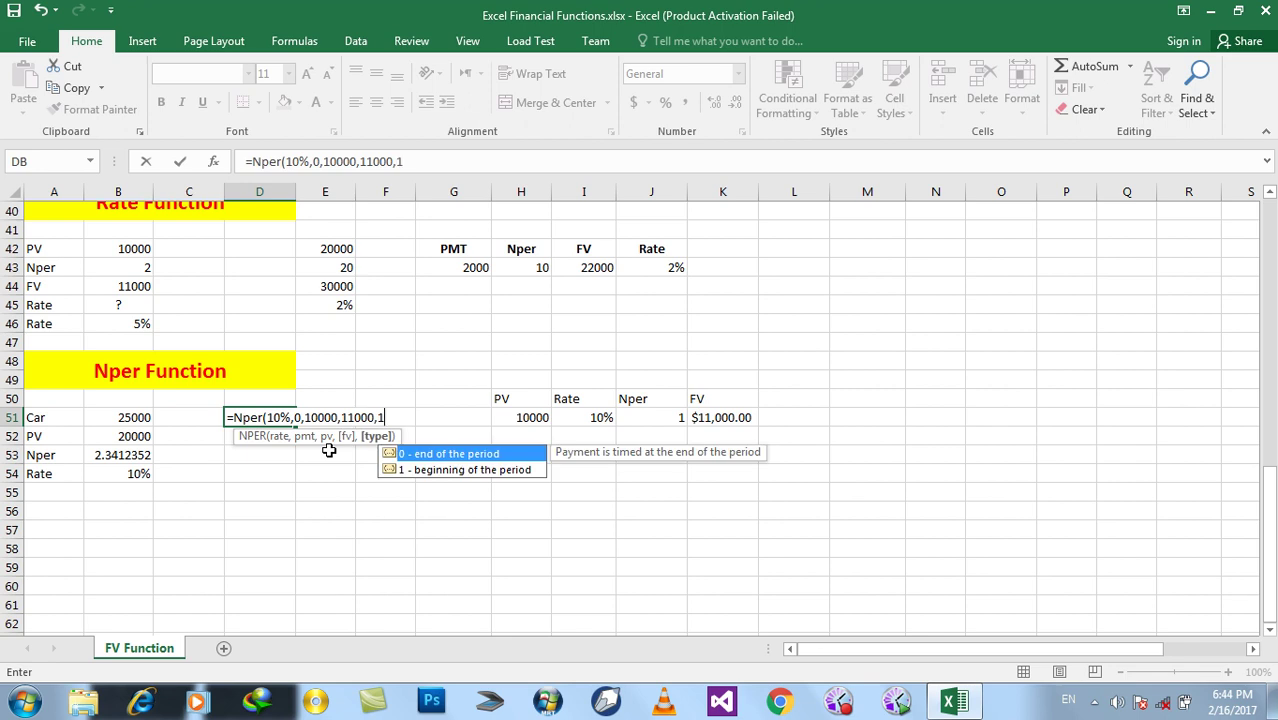
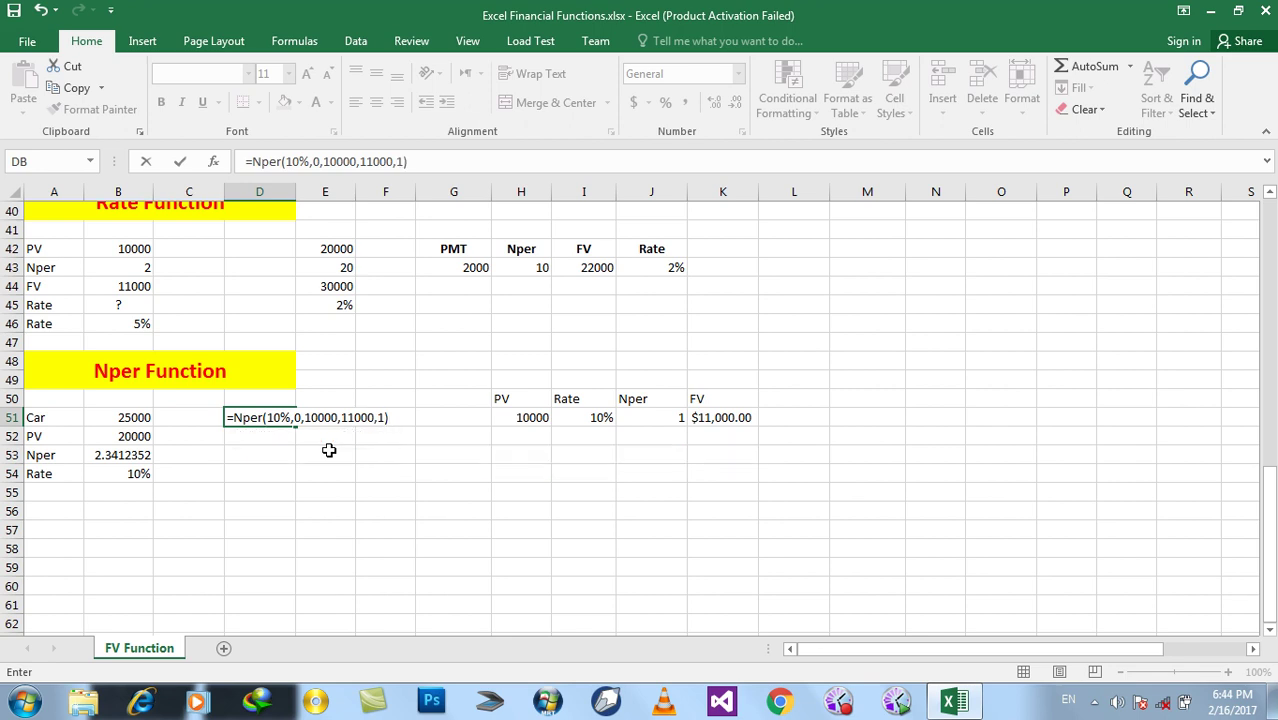
Negate the 10000 pv in D51 to get =NPER(10%,0,-10000,11000,1), returning 1.
double_click(324, 415)
double_click(279, 417)
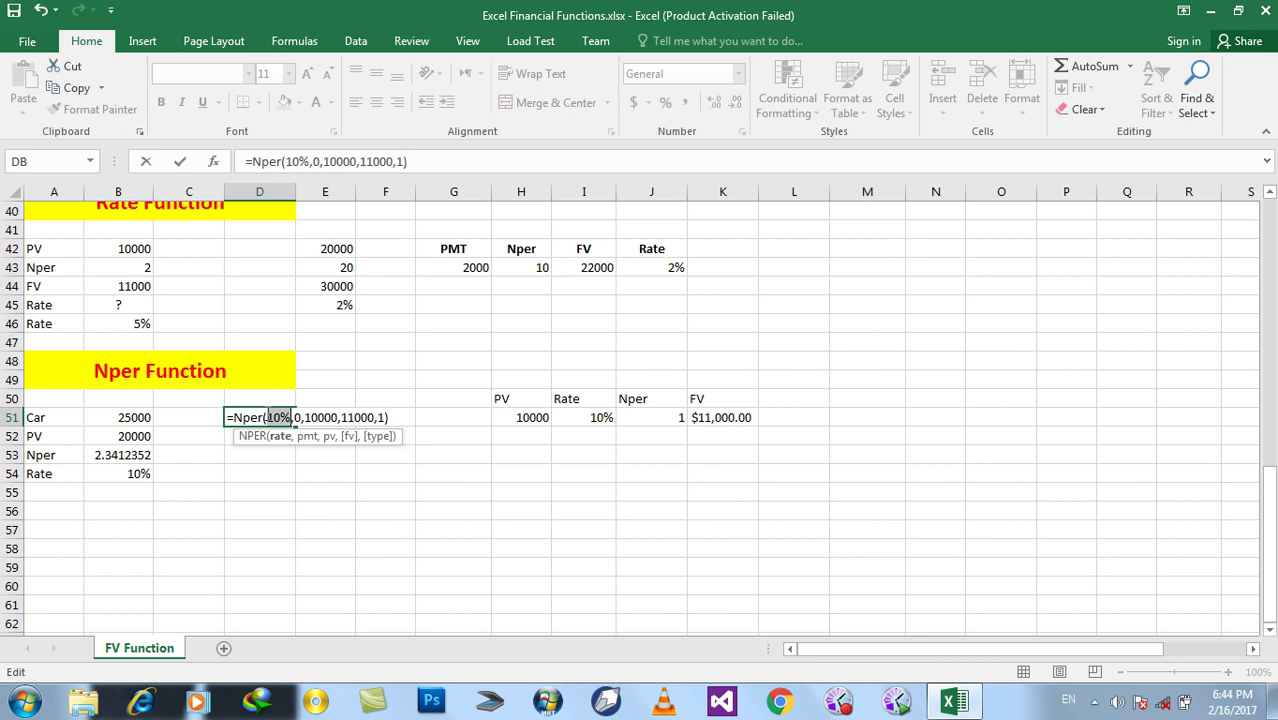
double_click(360, 417)
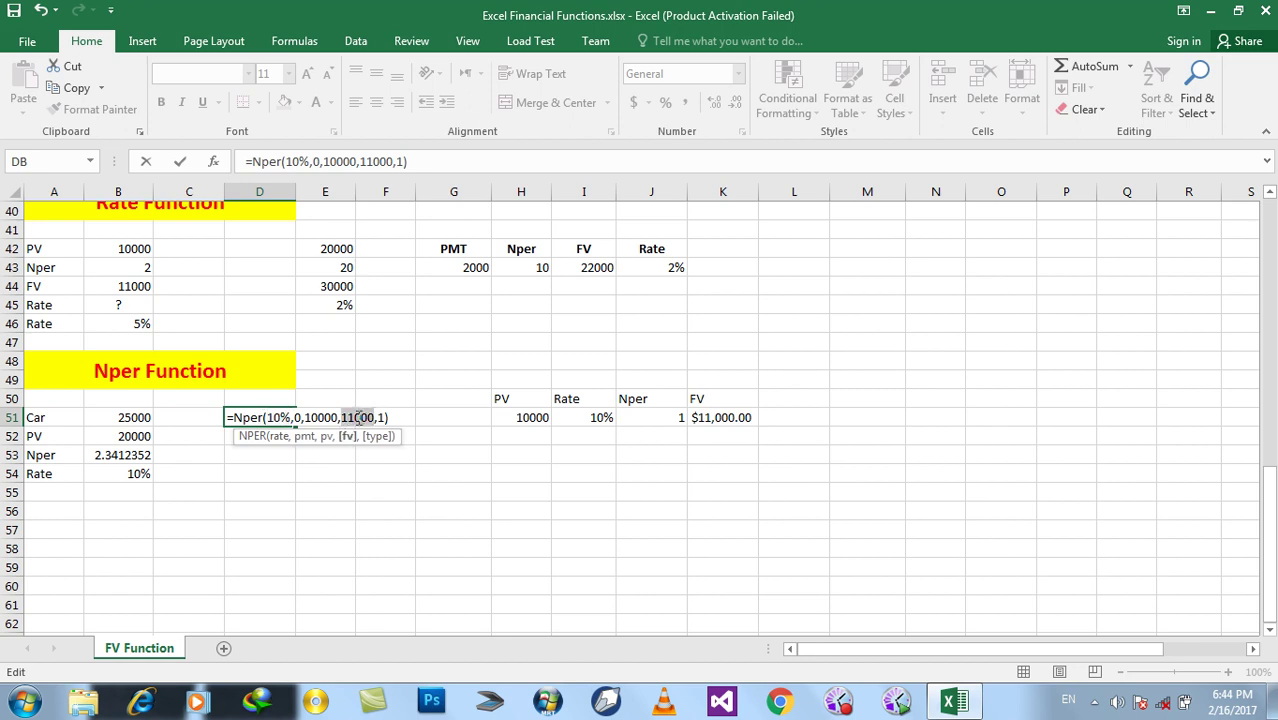
double_click(331, 418)
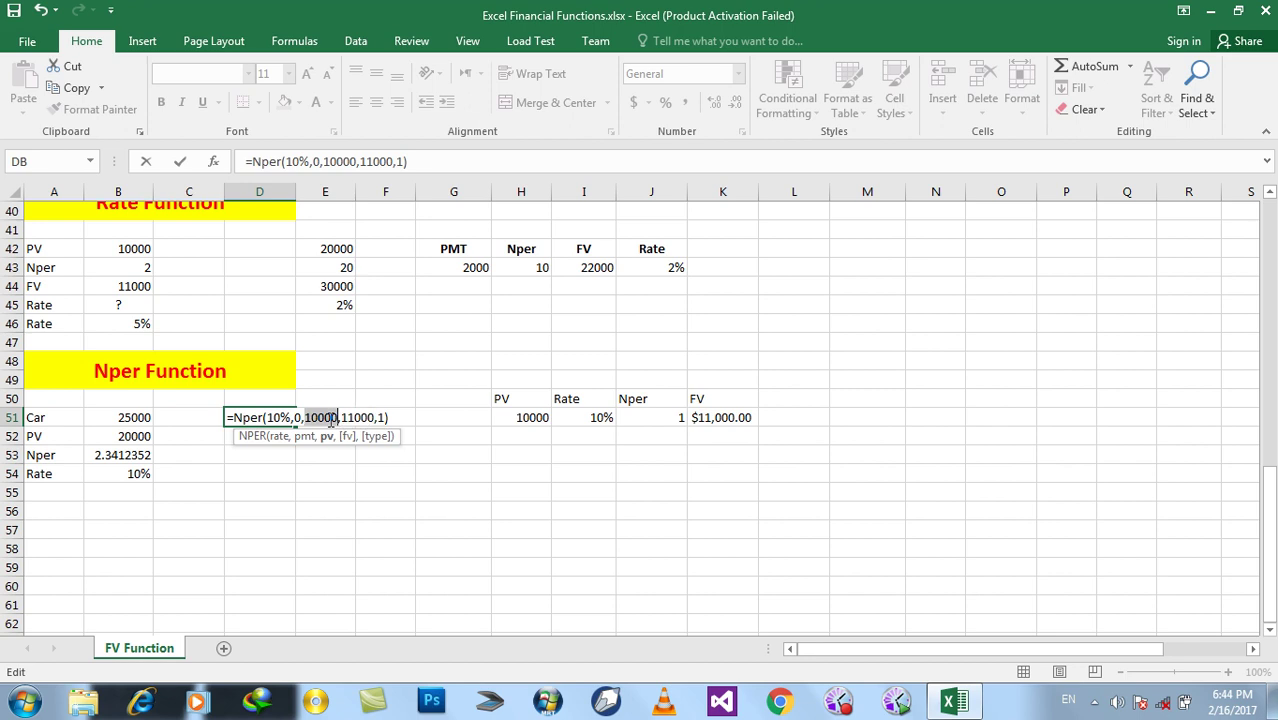
double_click(278, 417)
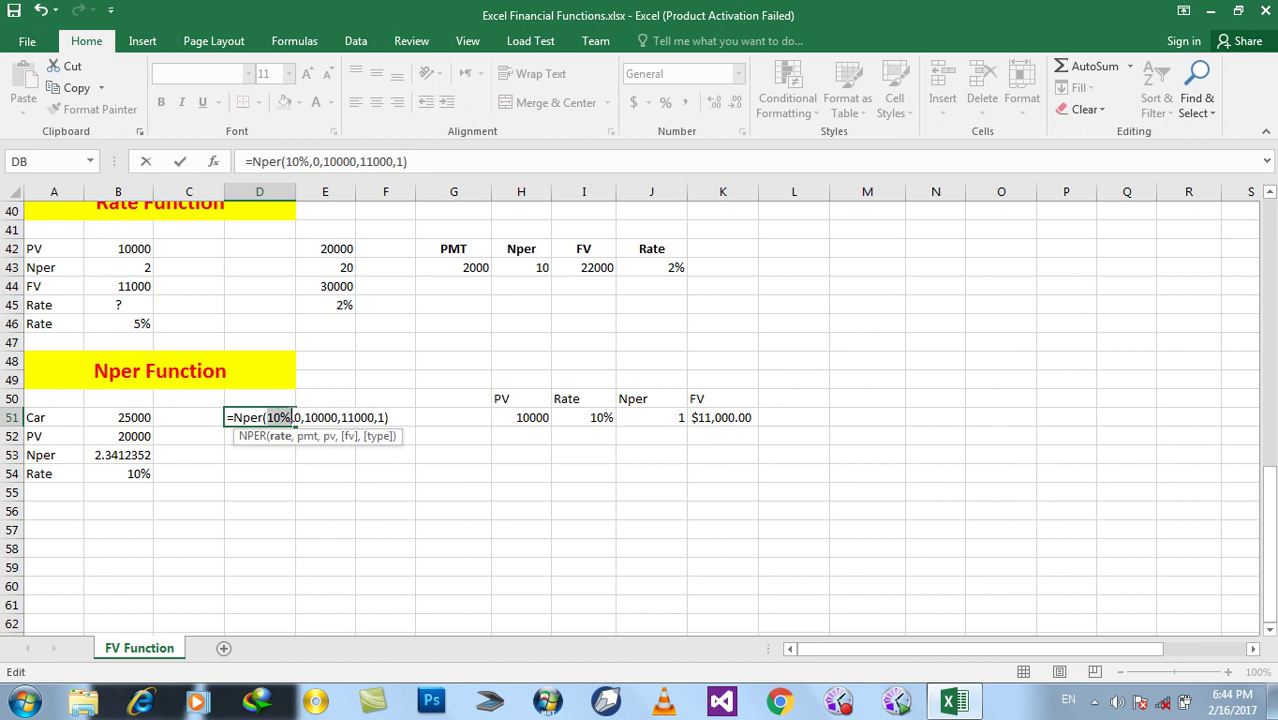
click(352, 417)
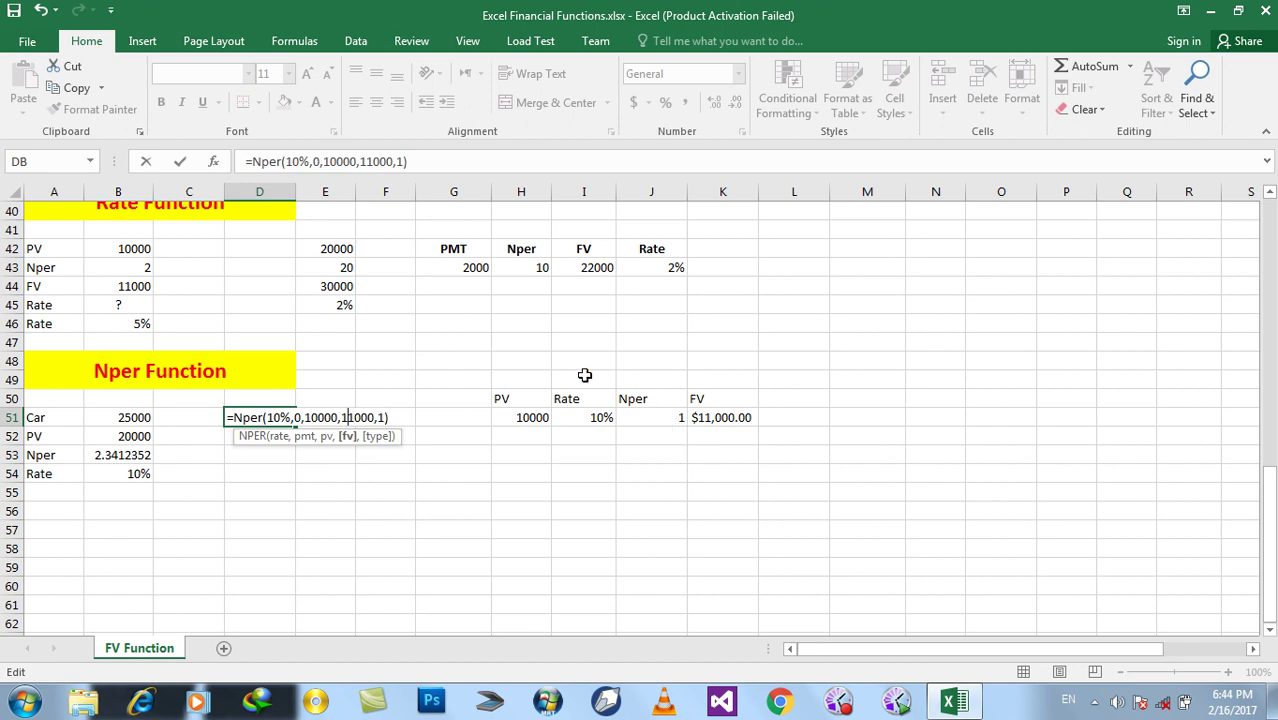
click(326, 417)
click(307, 417)
text(-)
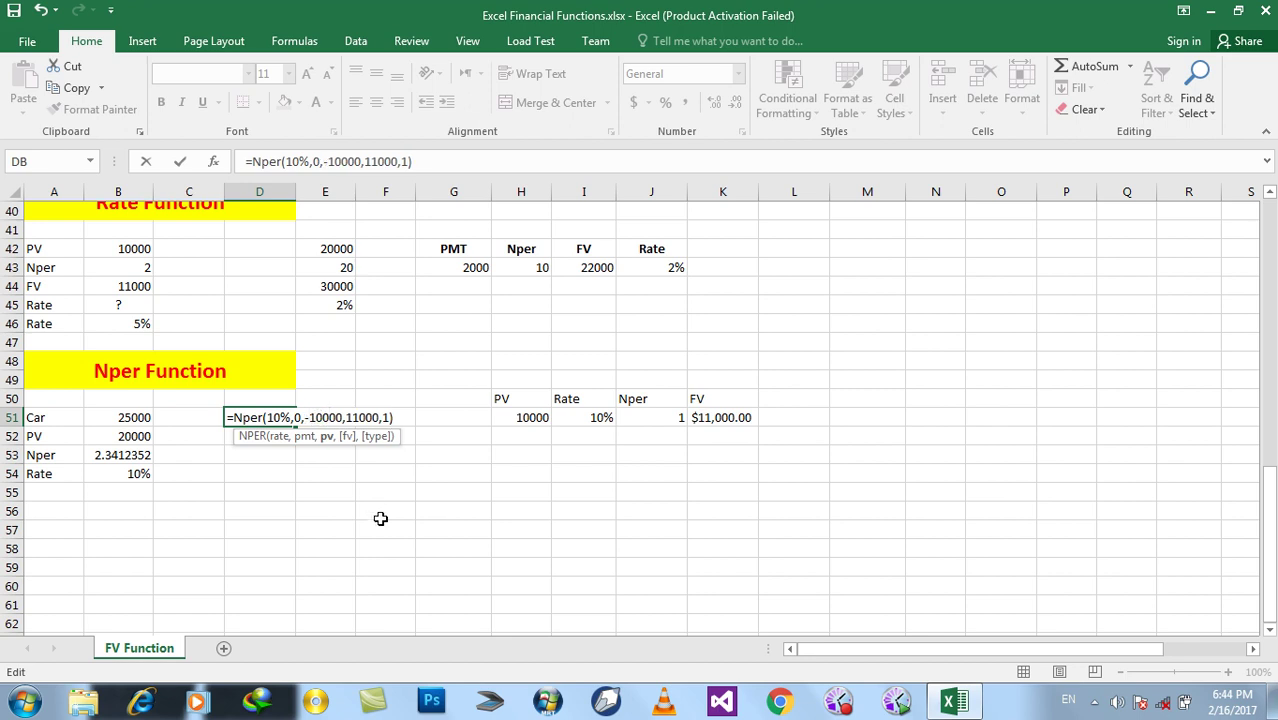
key(Return)
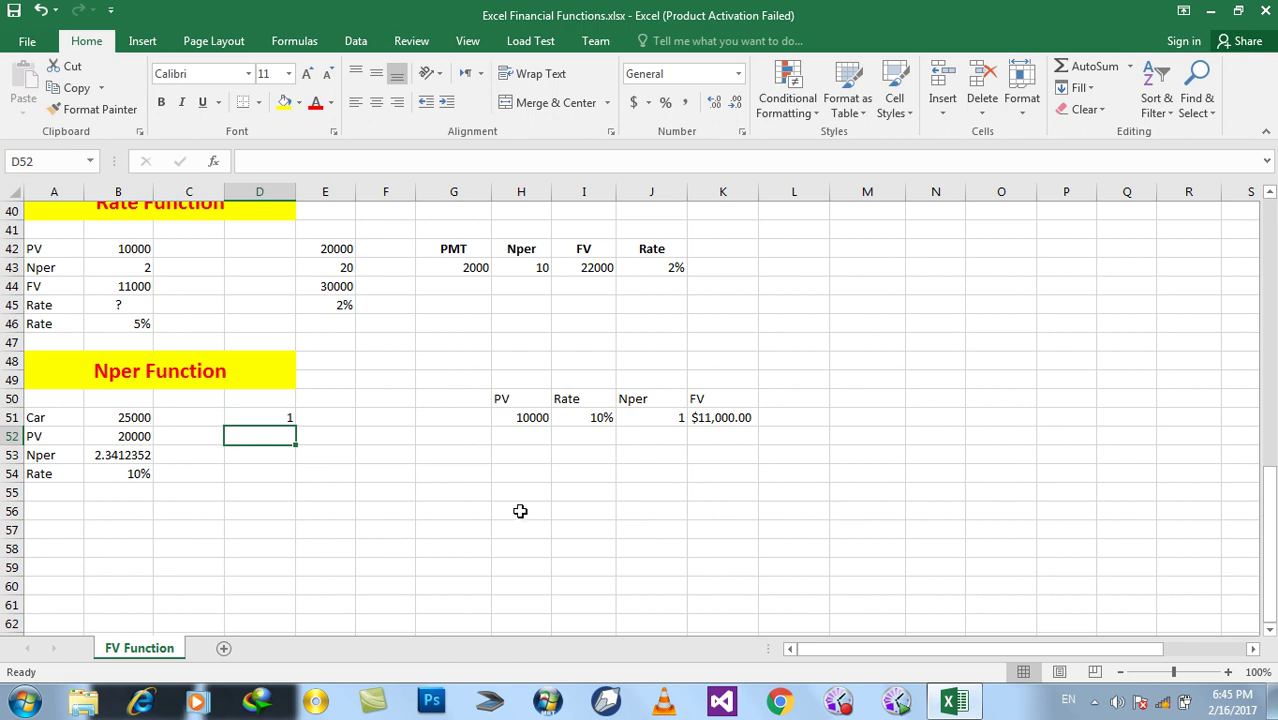
Enter 2 in J51 and 20 in I51 so FV becomes $14,400.00.
click(647, 416)
text(2)
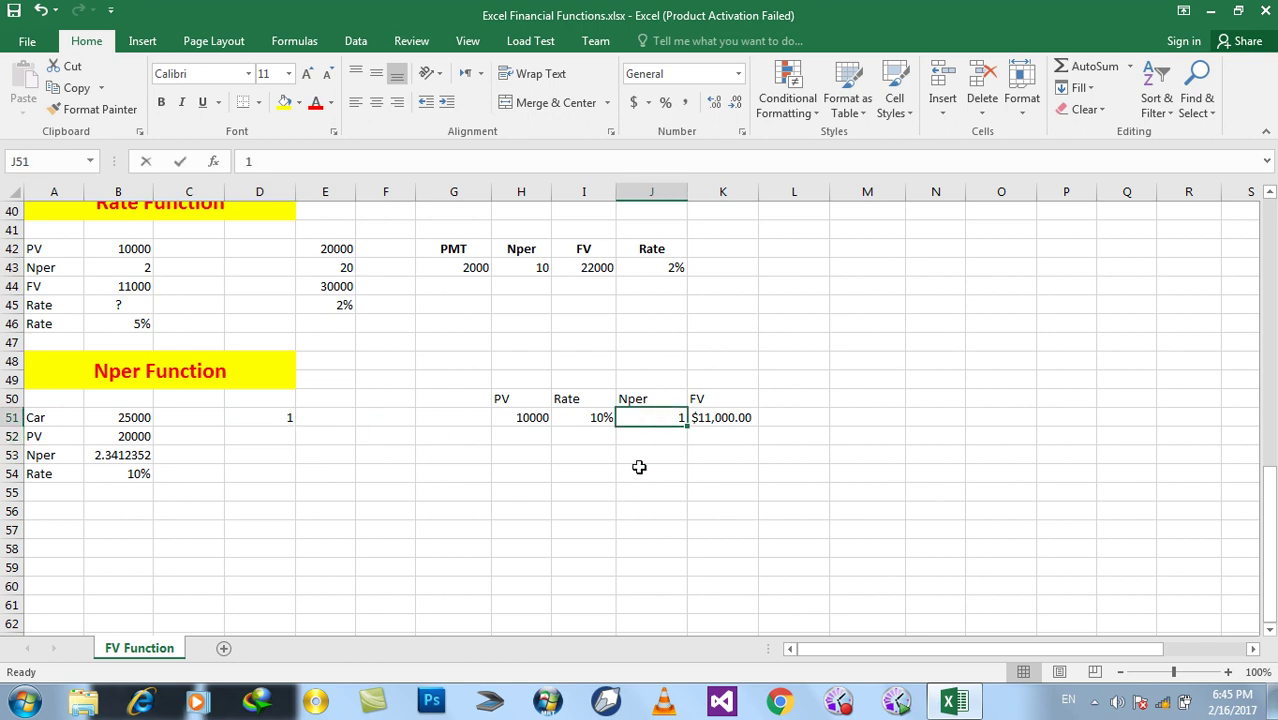
key(Return)
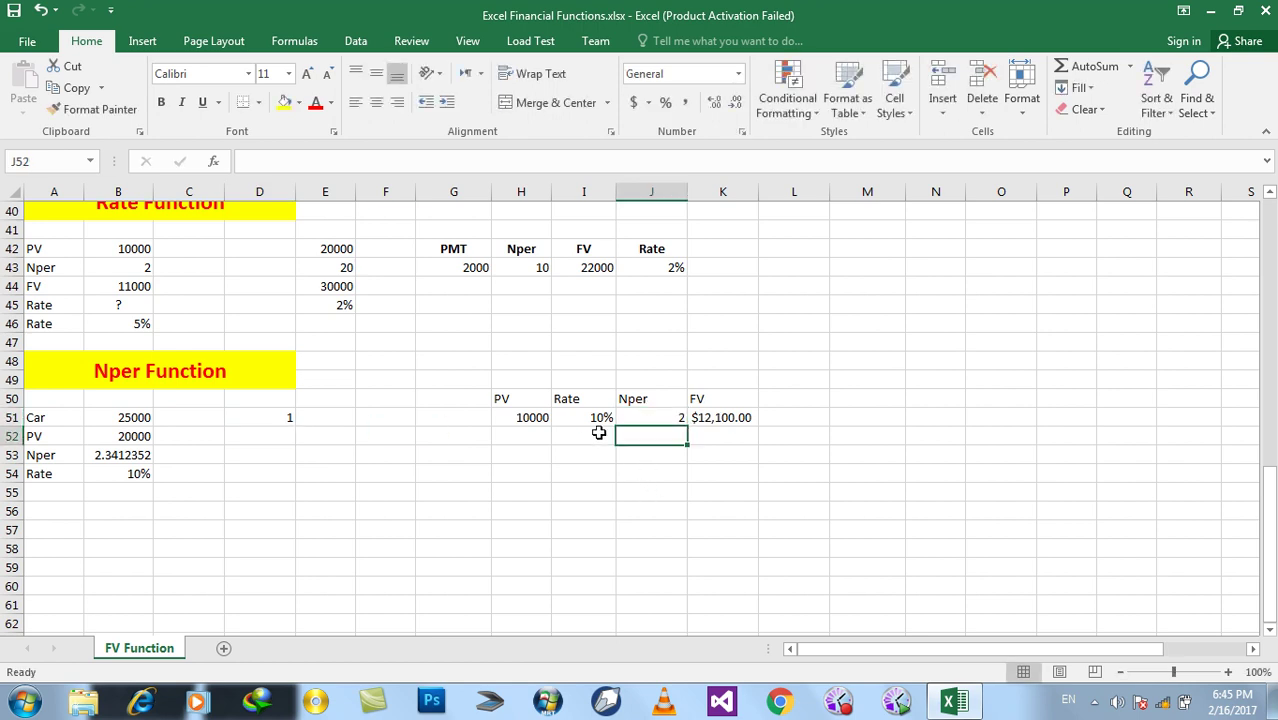
click(592, 416)
text(20)
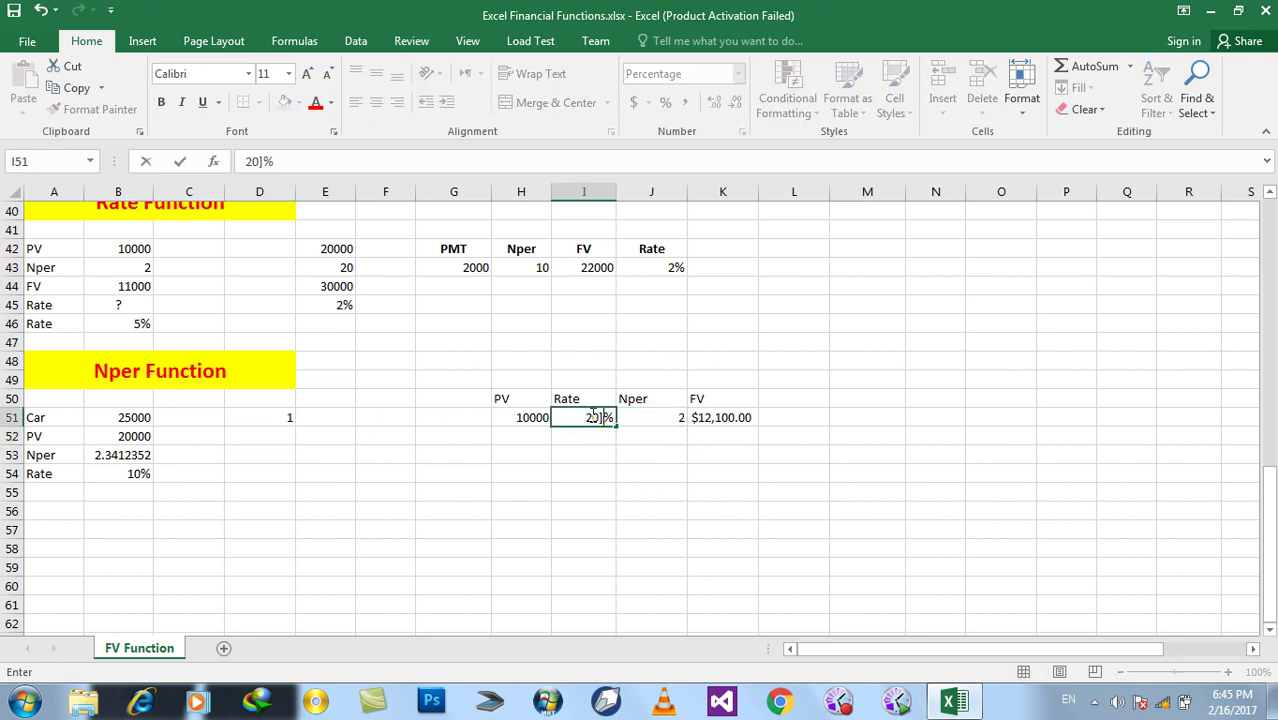
key(Return)
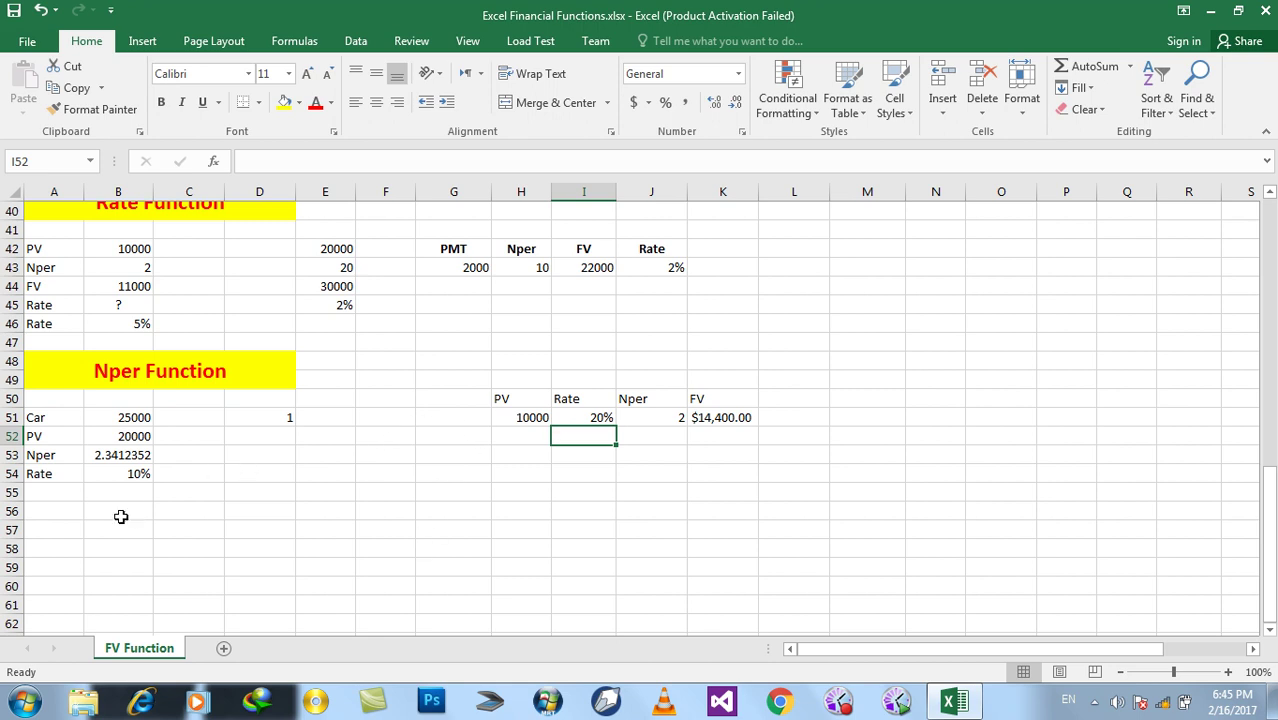
Enter a House label in A56 with amount 14400 in B56, correcting the extra zero.
click(60, 517)
text(C)
key(BackSpace)
key(BackSpace)
text(HOus)
key(BackSpace)
key(BackSpace)
key(BackSpace)
key(BackSpace)
text(Hou)
key(BackSpace)
text(use)
key(Tab)
text(1)
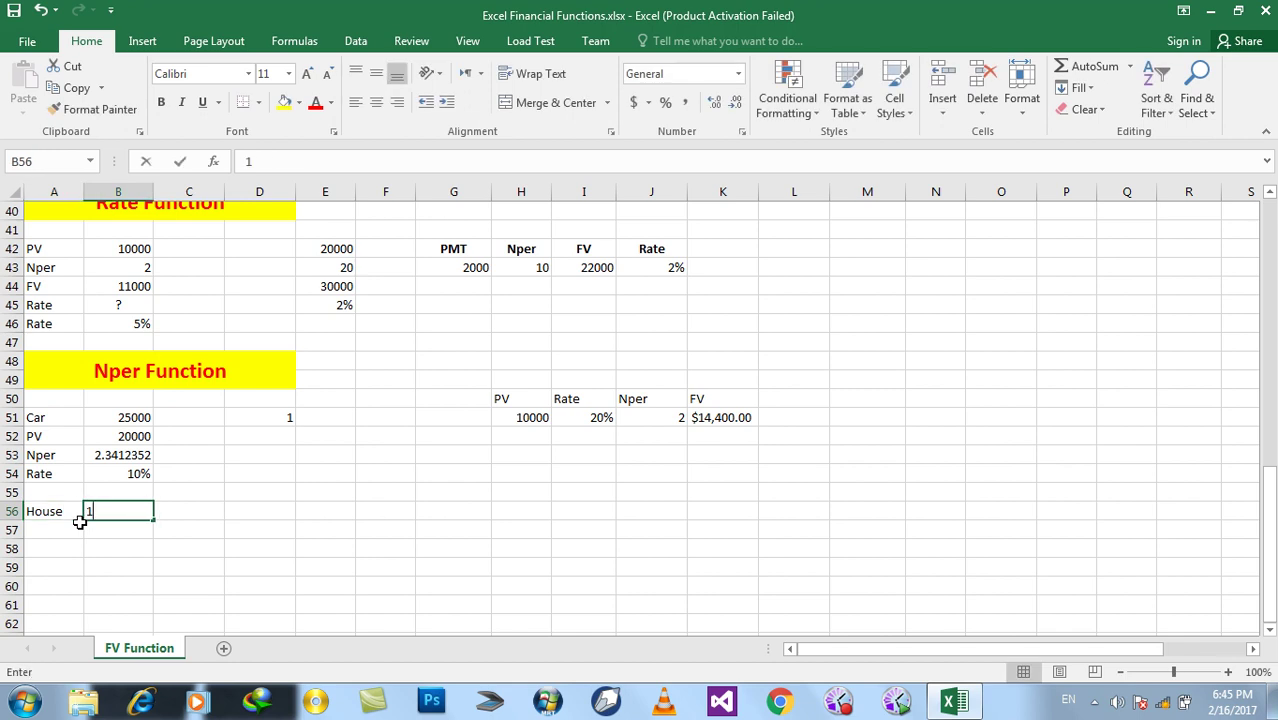
text(44000)
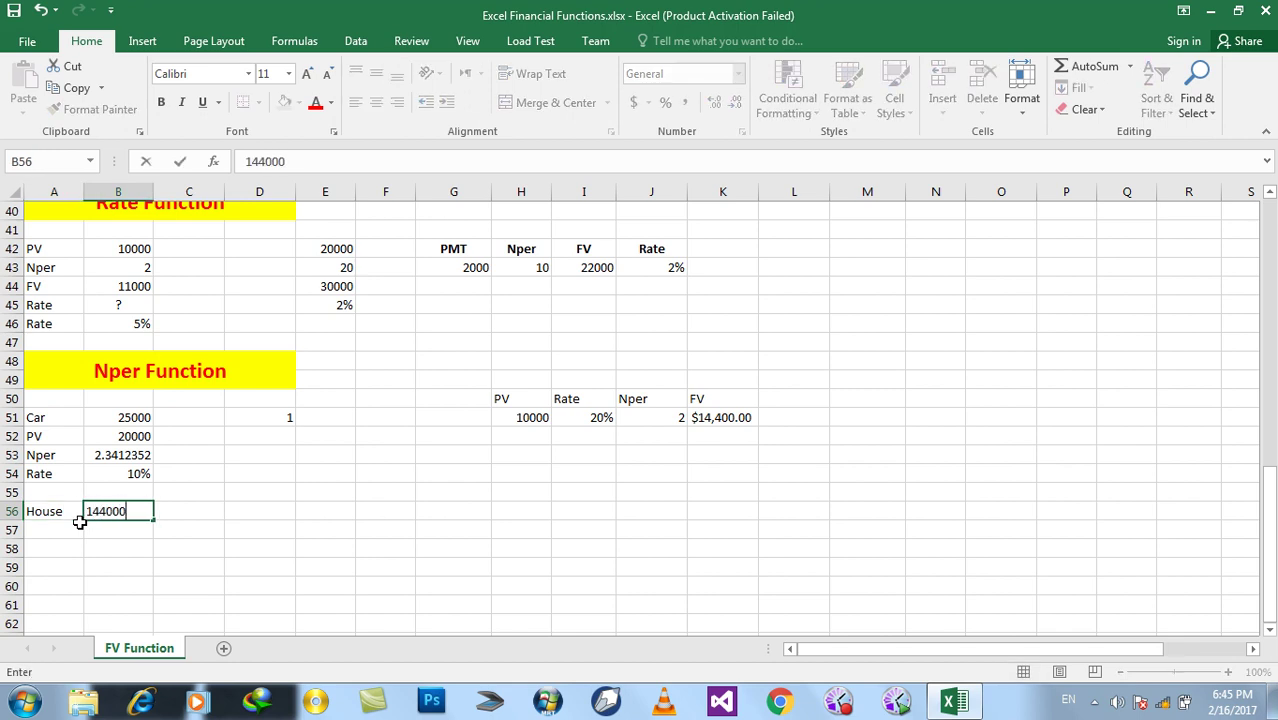
key(Return)
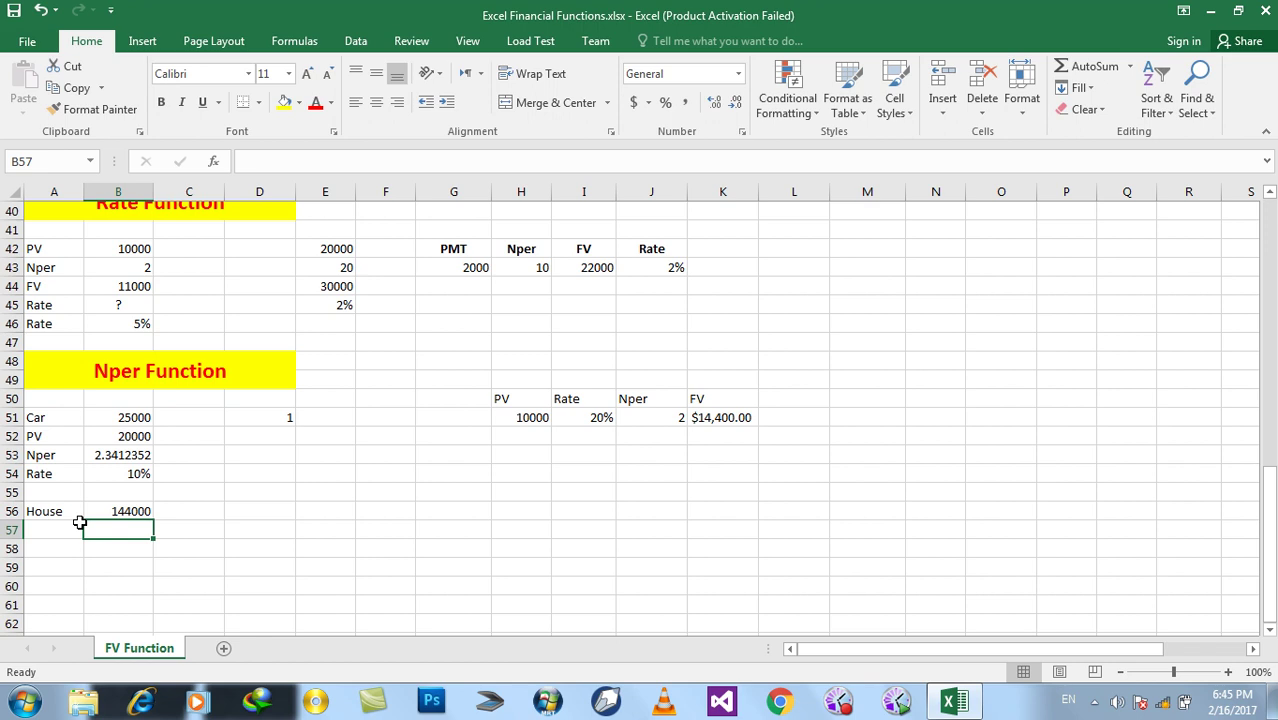
key(Up)
key(F2)
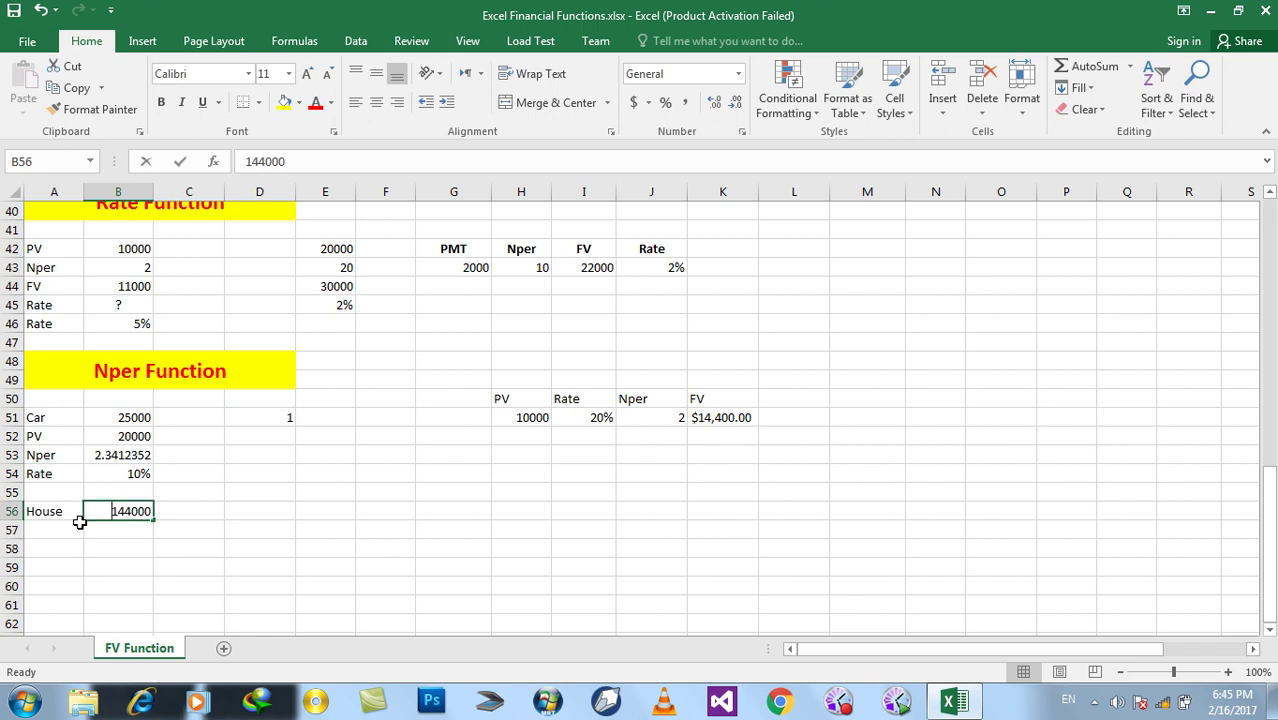
key(BackSpace)
key(Return)
key(Up)
Add a PV label in A57 with a present value of 10000.
key(Left)
key(Down)
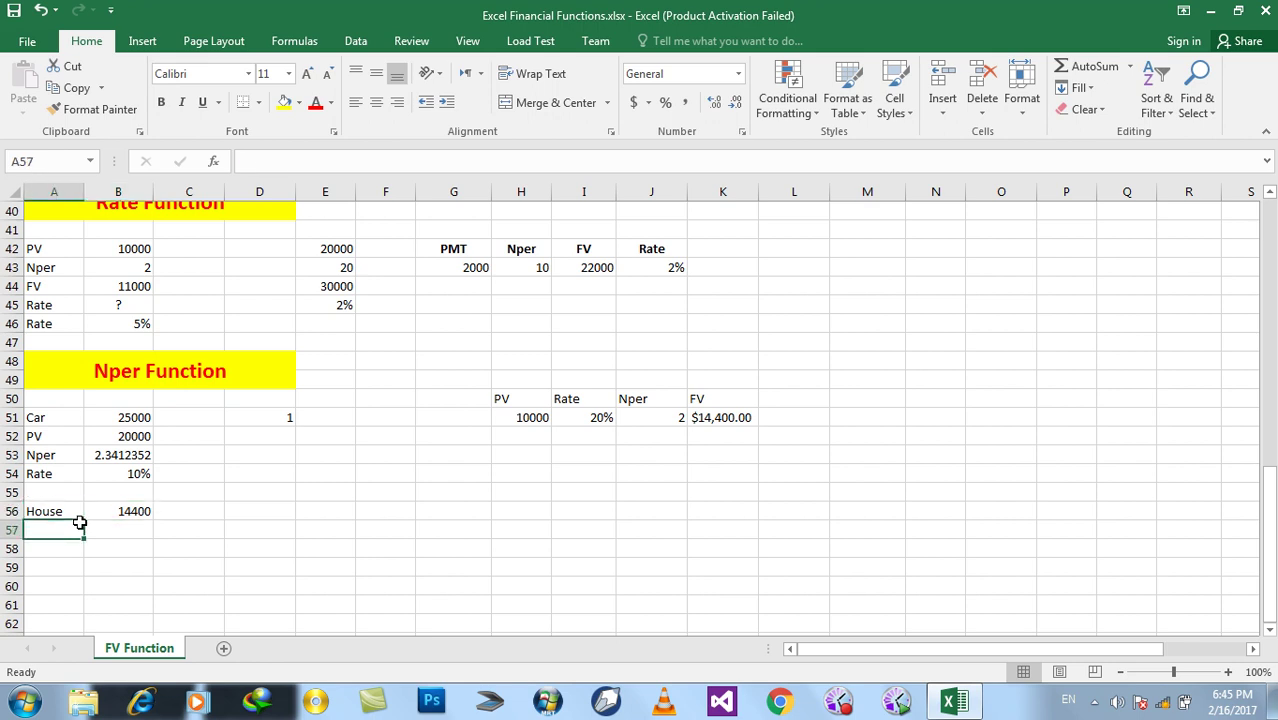
text(PV)
key(Tab)
text(1000)
key(BackSpace)
key(BackSpace)
key(BackSpace)
text(0000)
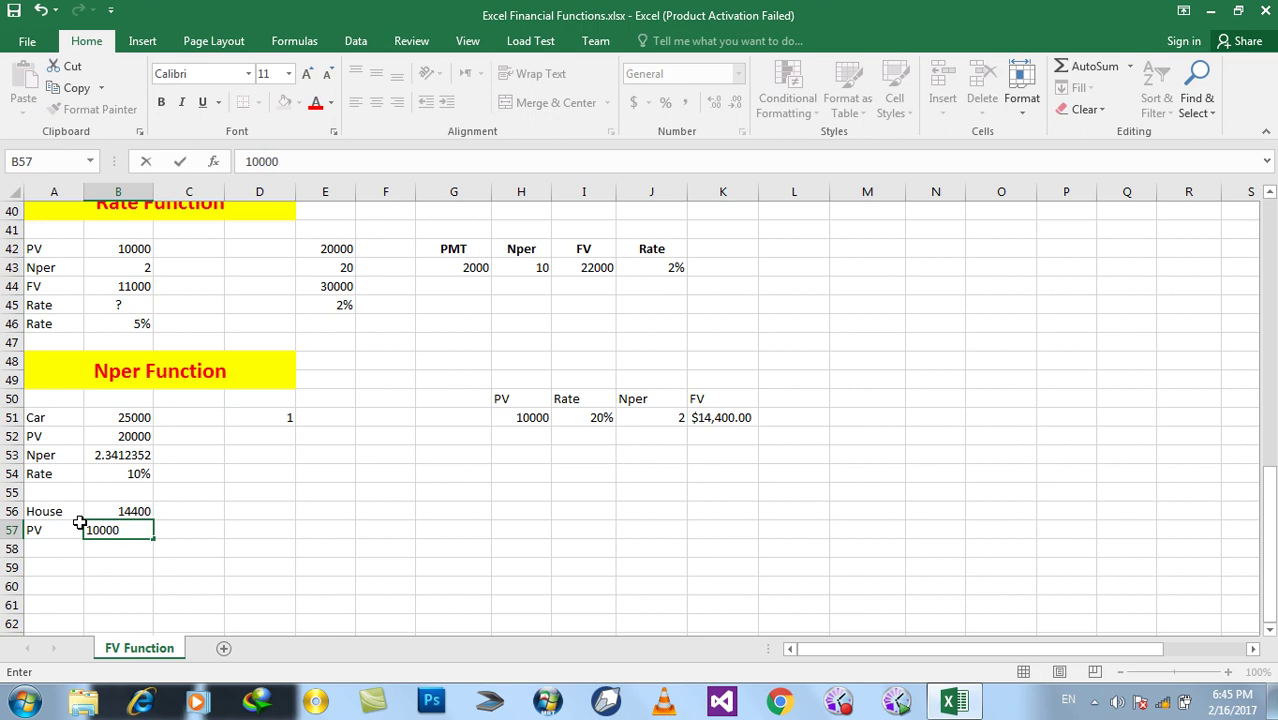
key(Return)
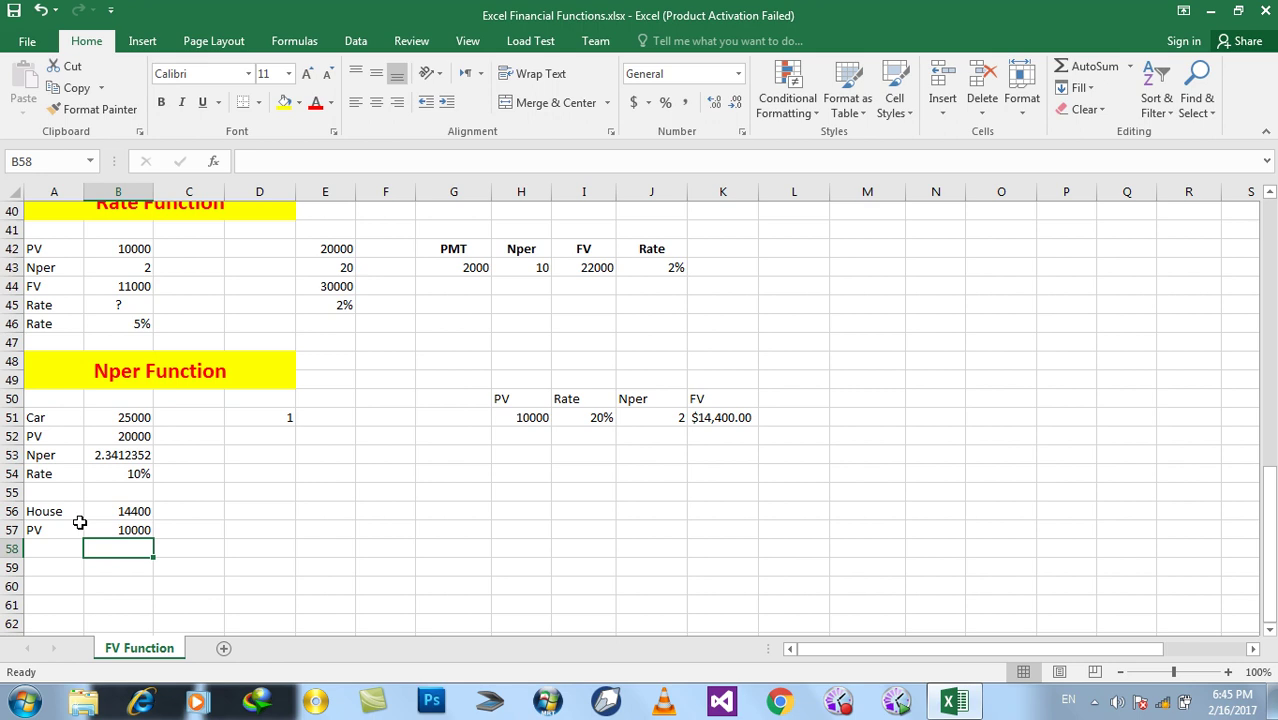
Add a Rate label in A58, fixing the 'Ratte' typo, with 20% beside it.
key(Left)
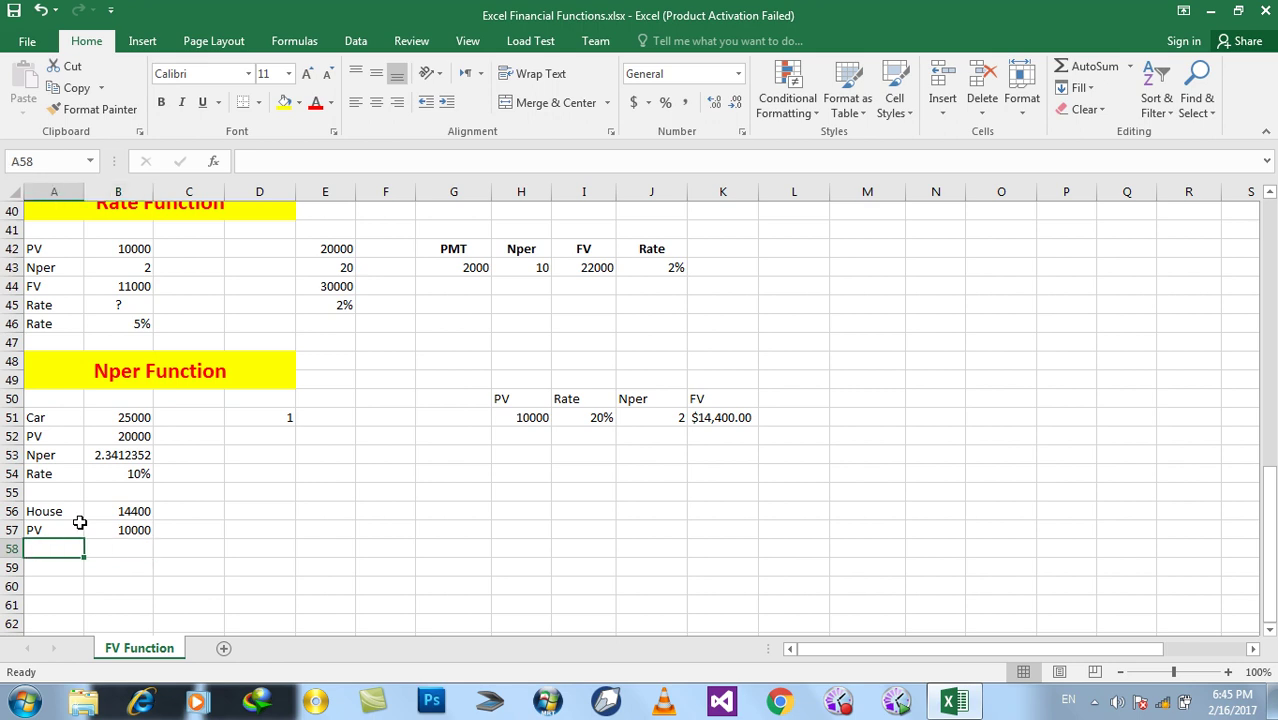
text(Rat)
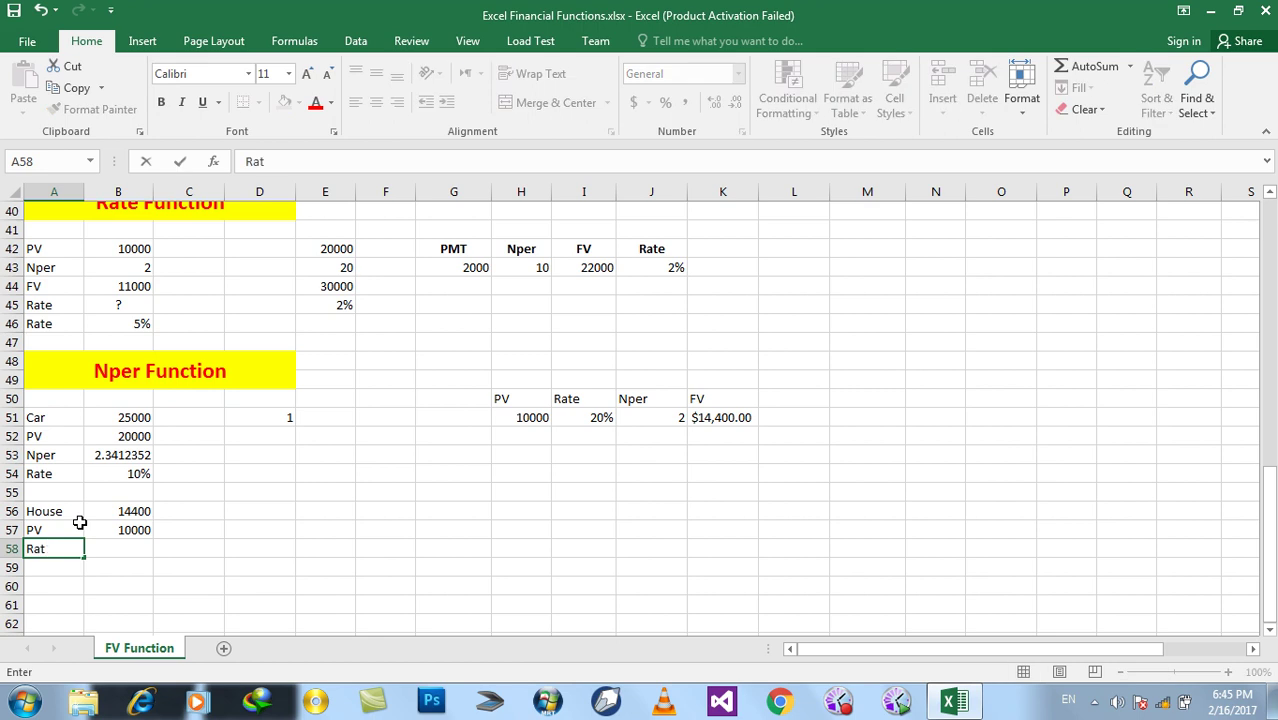
text(te)
key(Tab)
key(Left)
key(F2)
key(BackSpace)
key(Return)
key(Up)
key(Up)
key(F2)
key(Escape)
key(Down)
key(F2)
key(BackSpace)
text(e)
key(Tab)
text(20%)
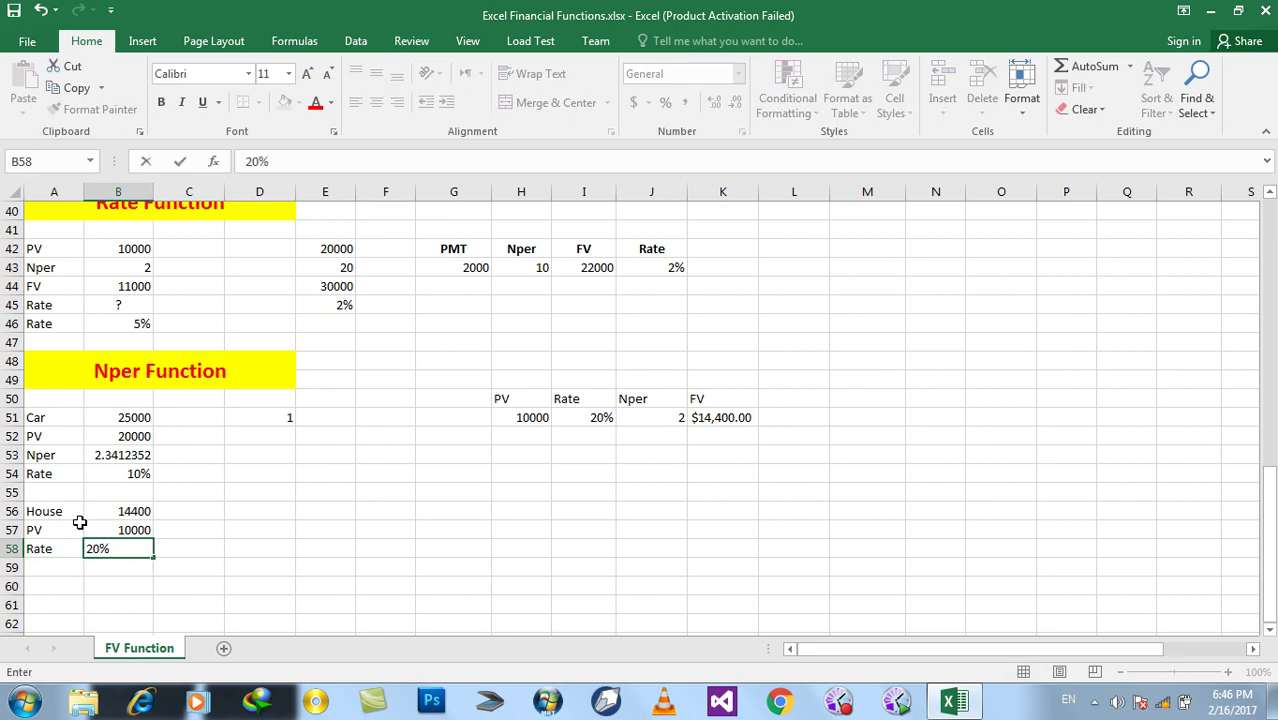
key(Return)
Label A59 as Nper and start an =nper( formula in B59.
key(Up)
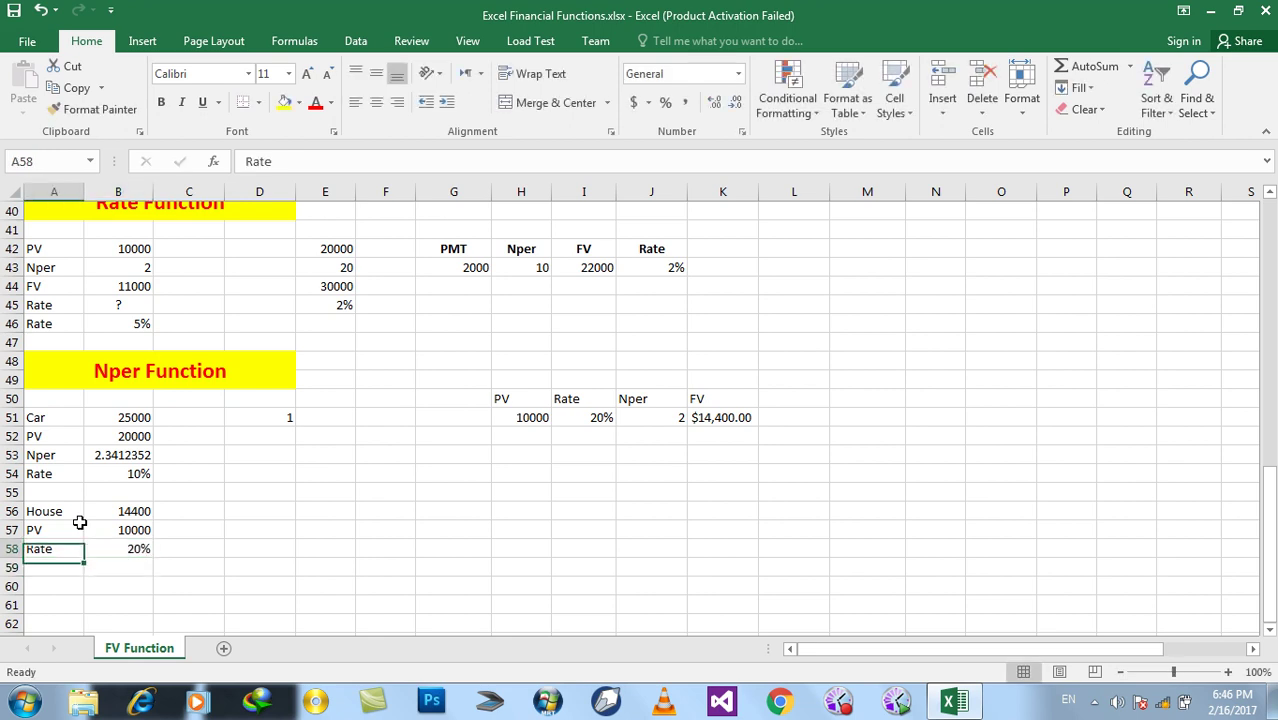
key(Right)
key(Up)
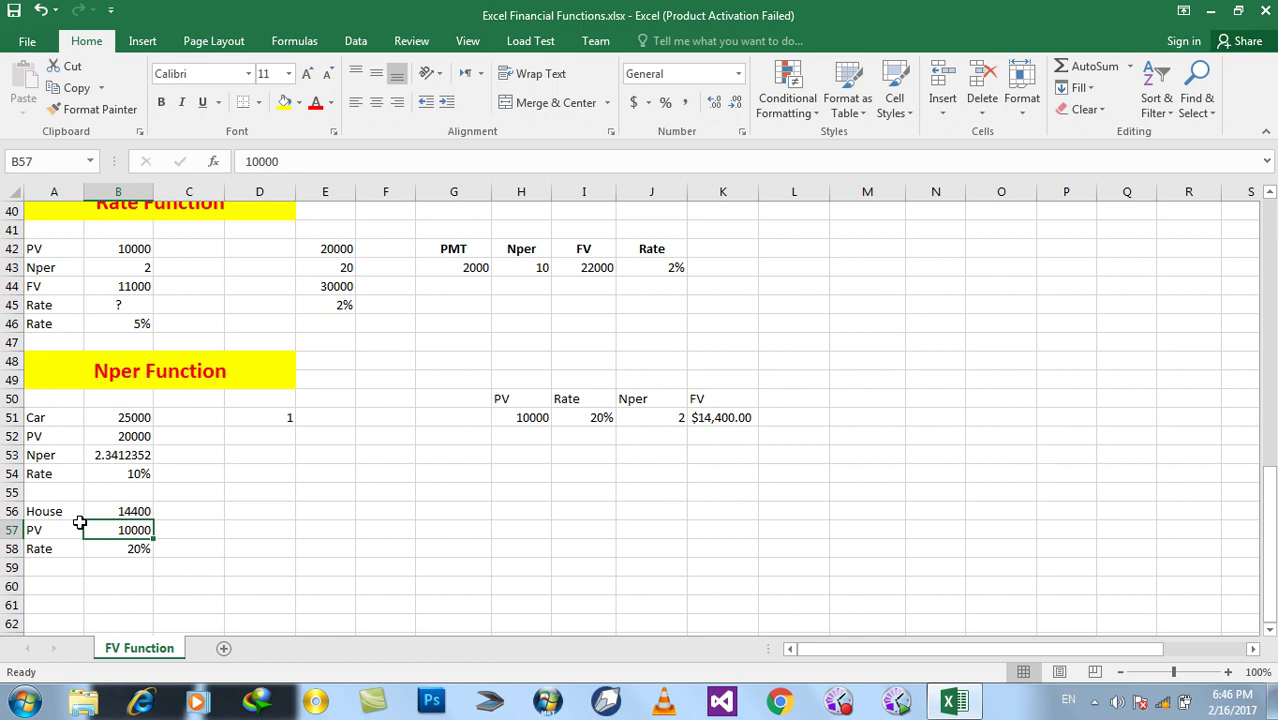
key(Down)
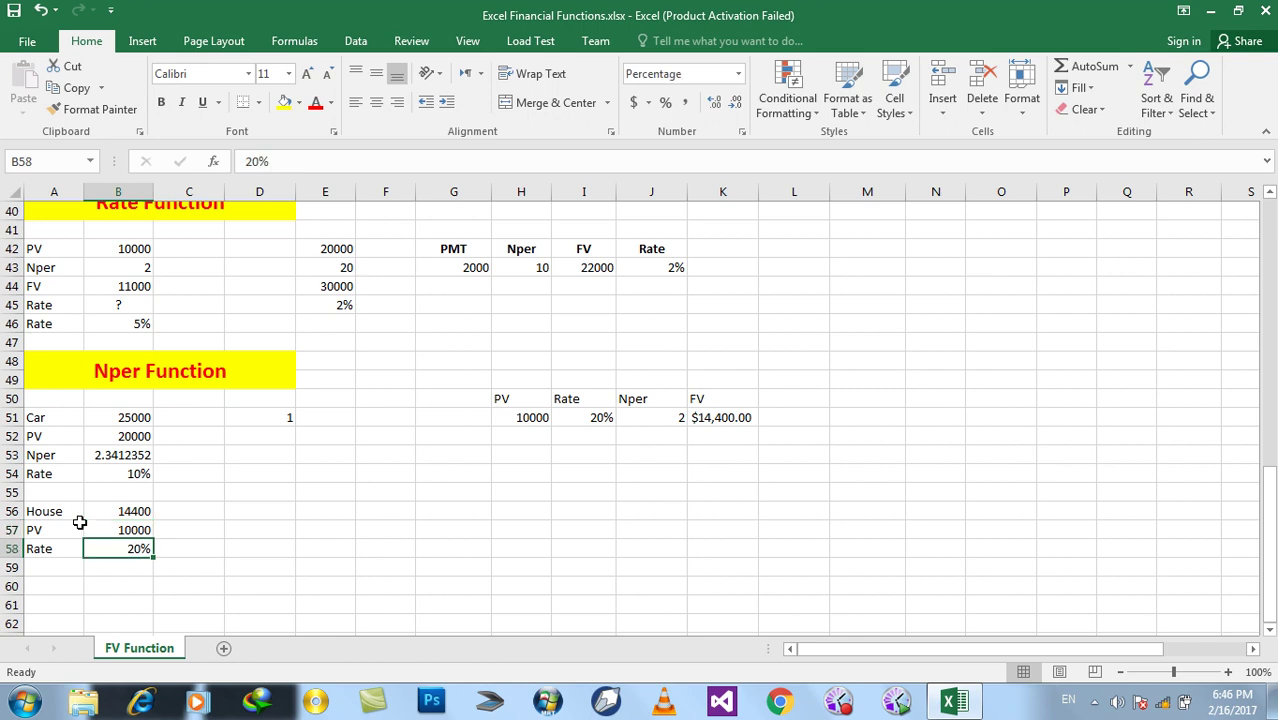
key(Down)
key(Up)
key(Up)
key(Up)
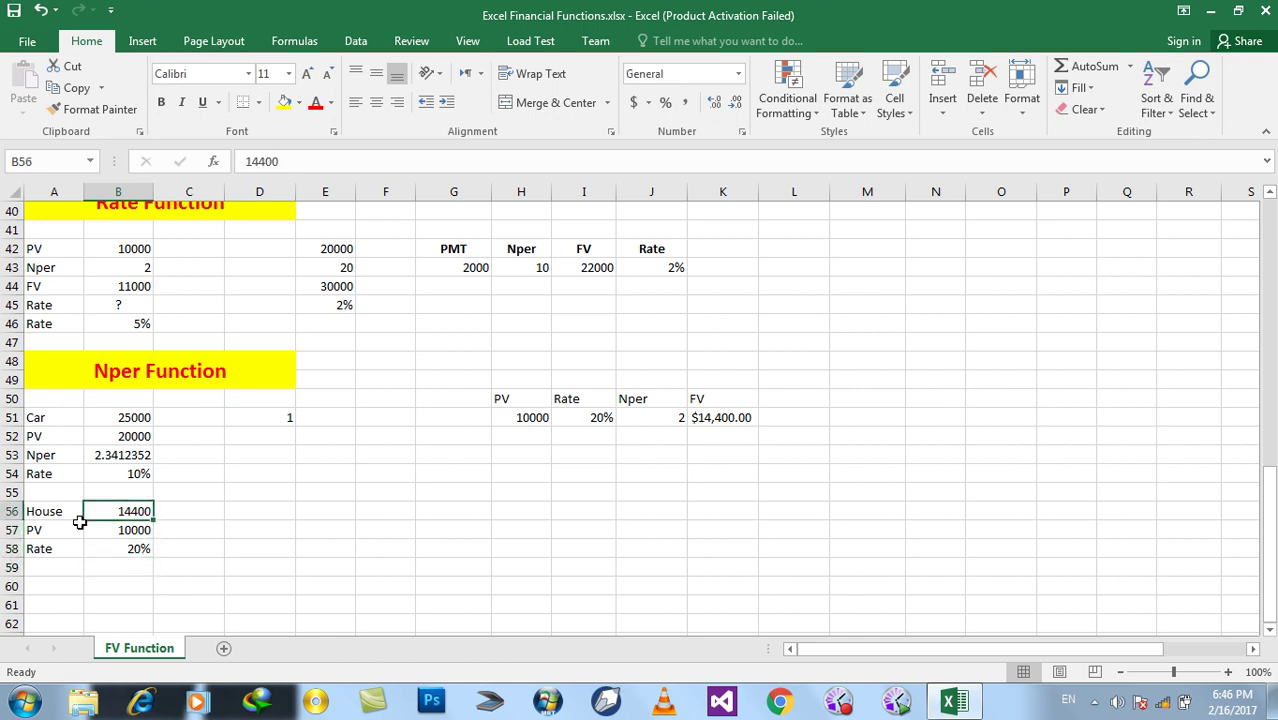
key(Down)
key(Down)
key(Down)
key(Left)
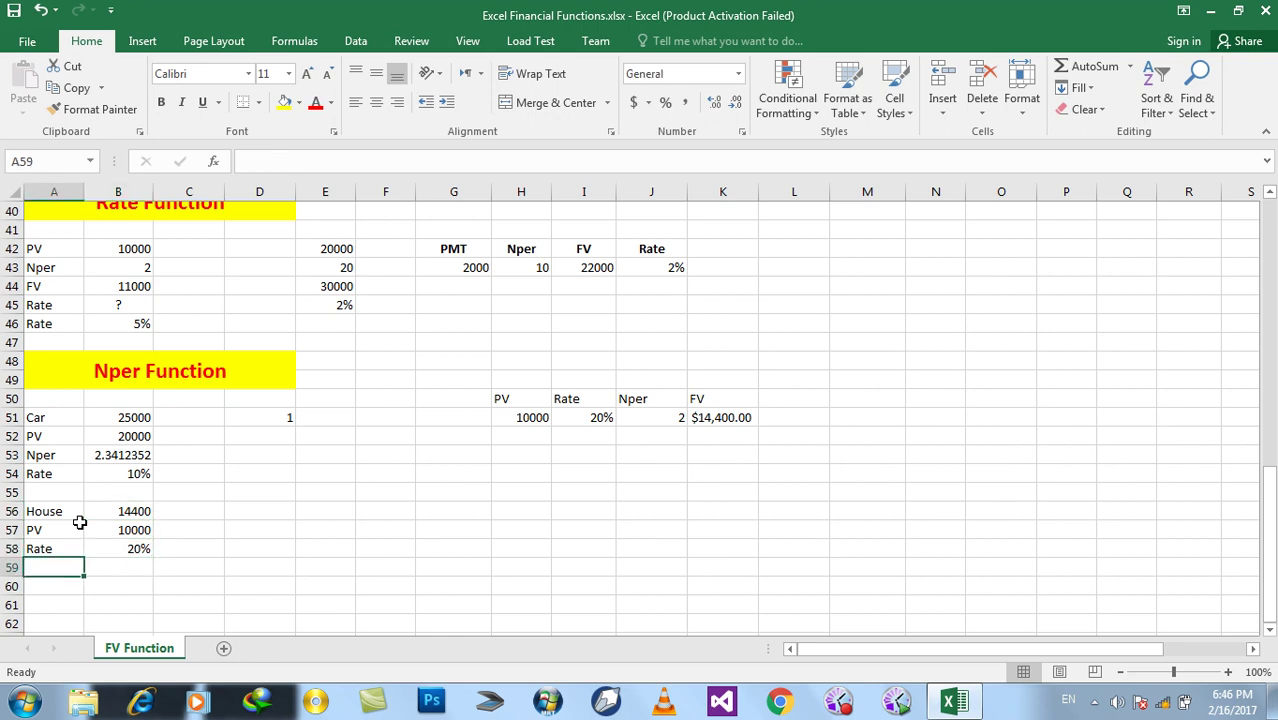
text(Nper)
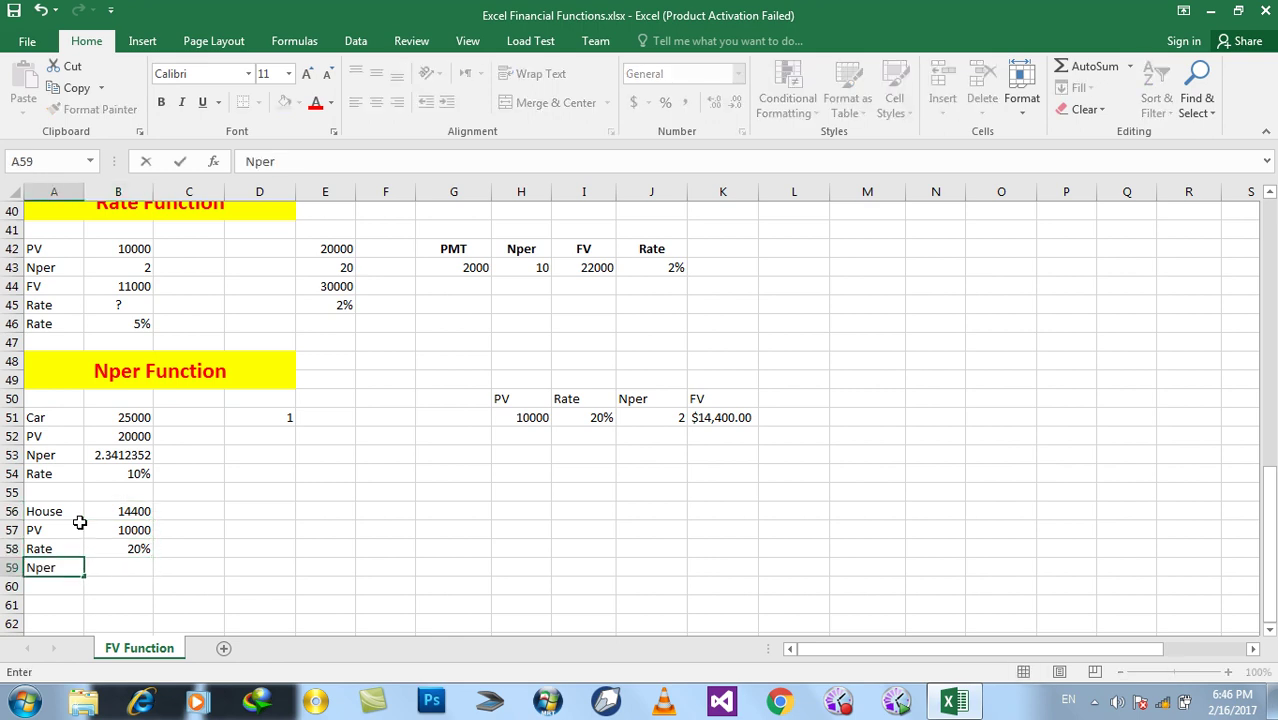
key(Tab)
text(=nper()
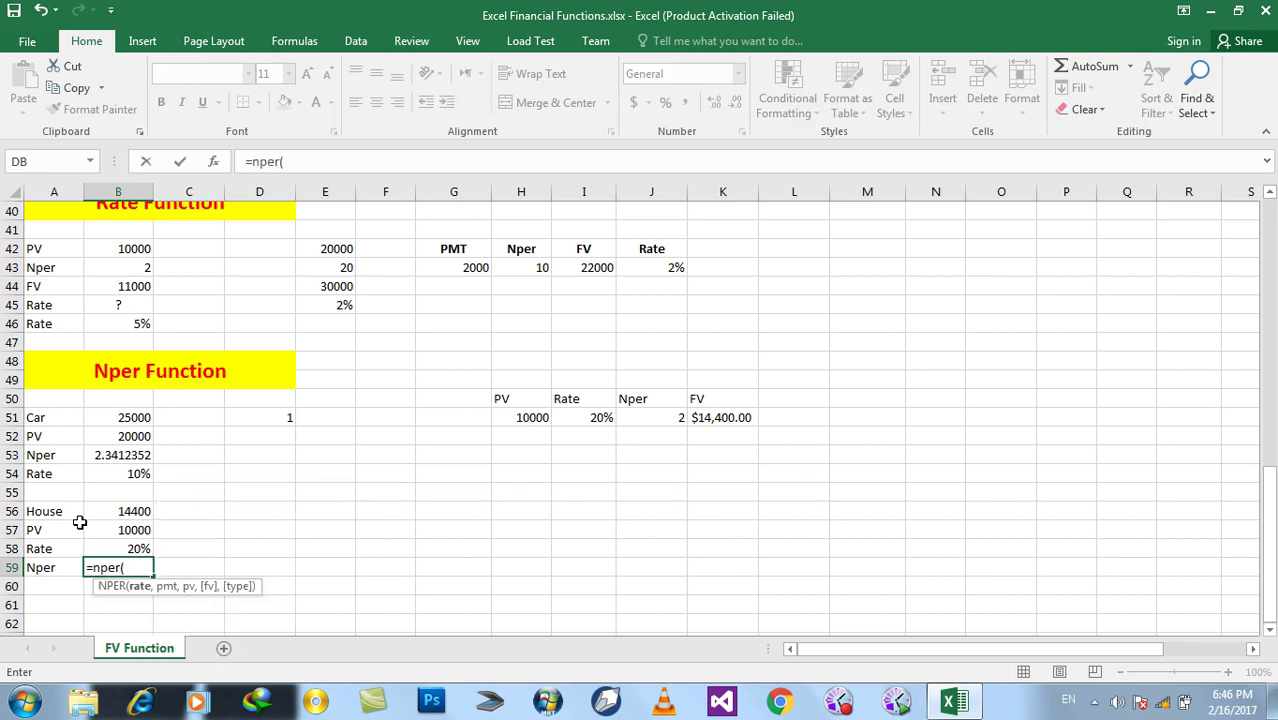
Complete B59 as =NPER(B58,0,-B57,B56,1), returning 2 periods.
click(119, 544)
text(,)
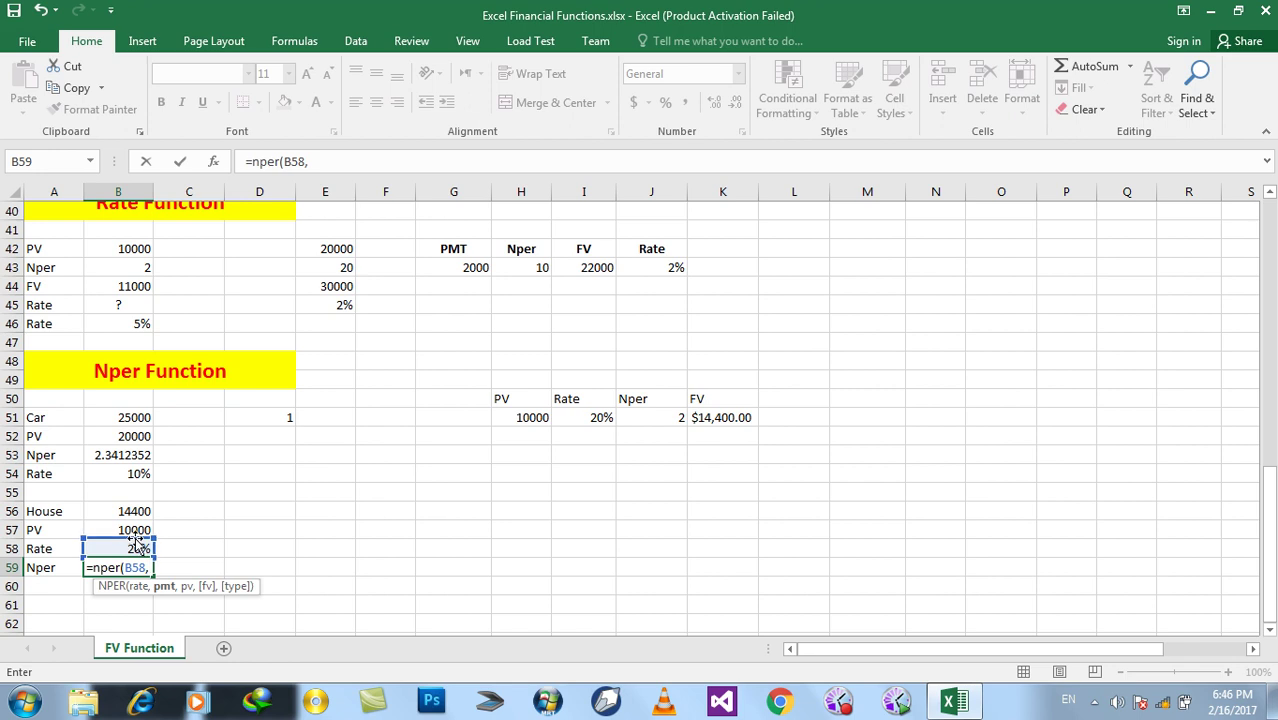
text(0,)
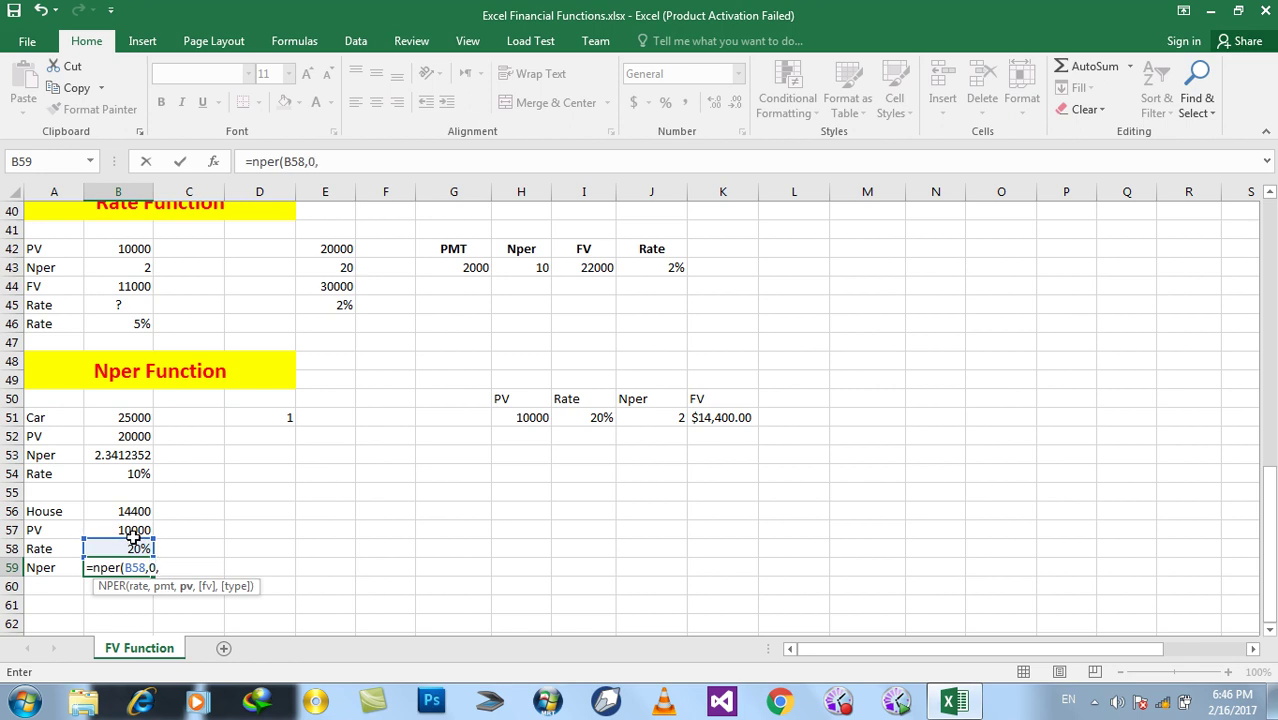
text(-)
click(131, 531)
text(,)
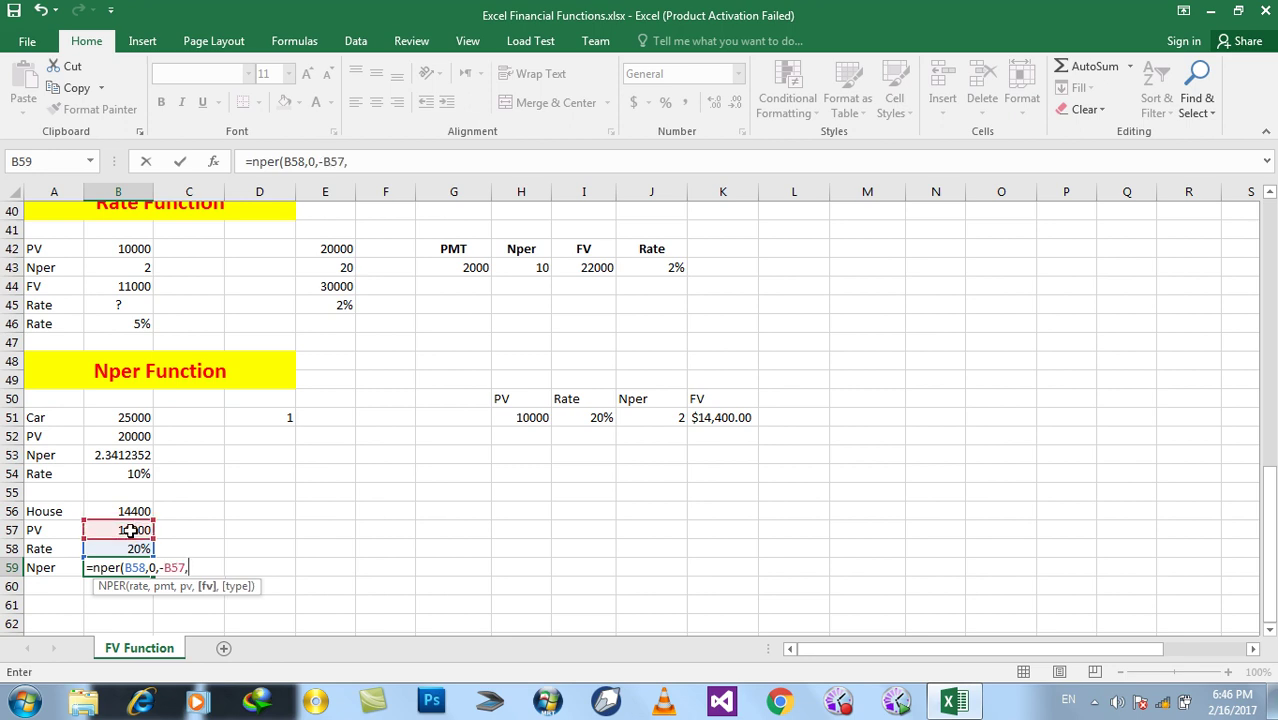
click(127, 511)
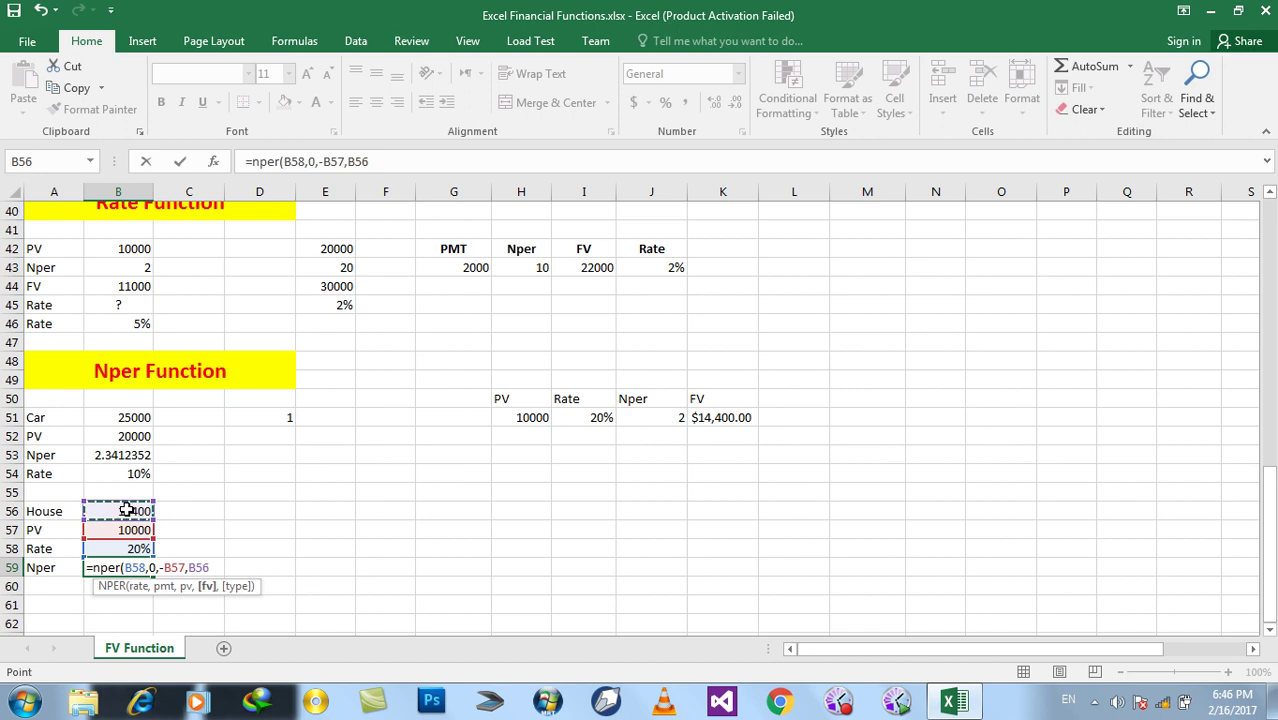
text(,)
text(1)
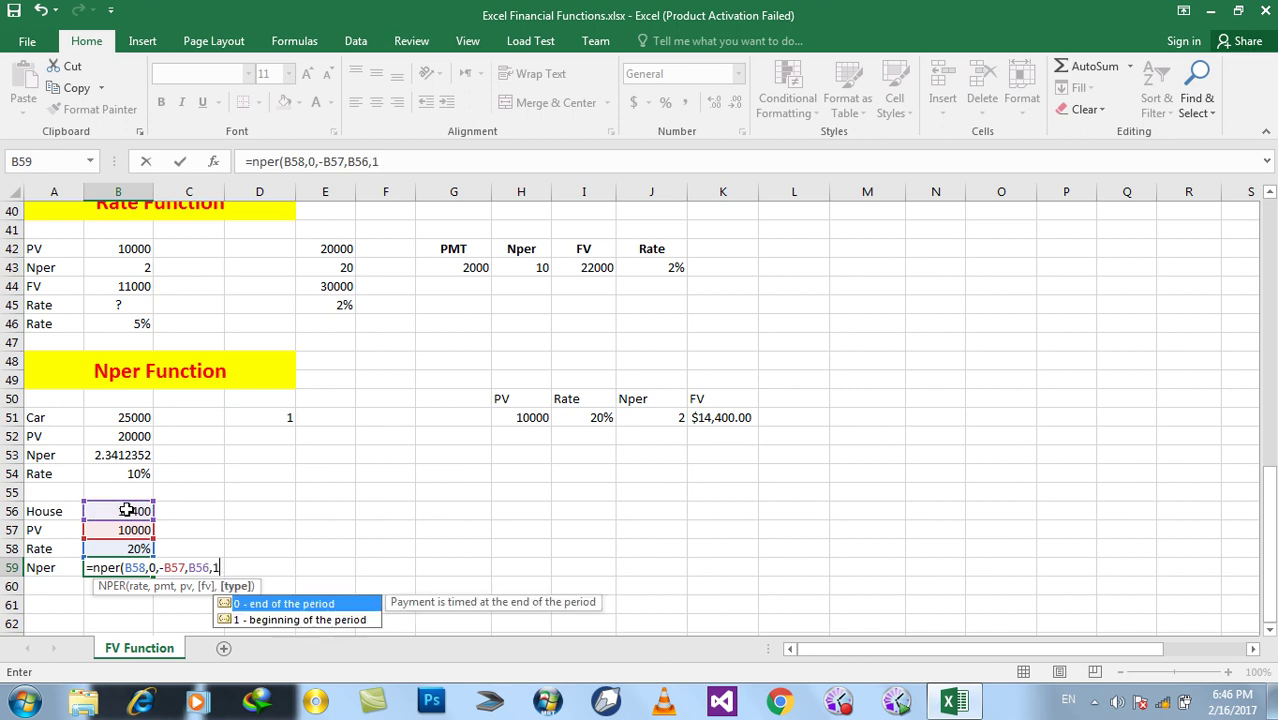
text())
key(Return)
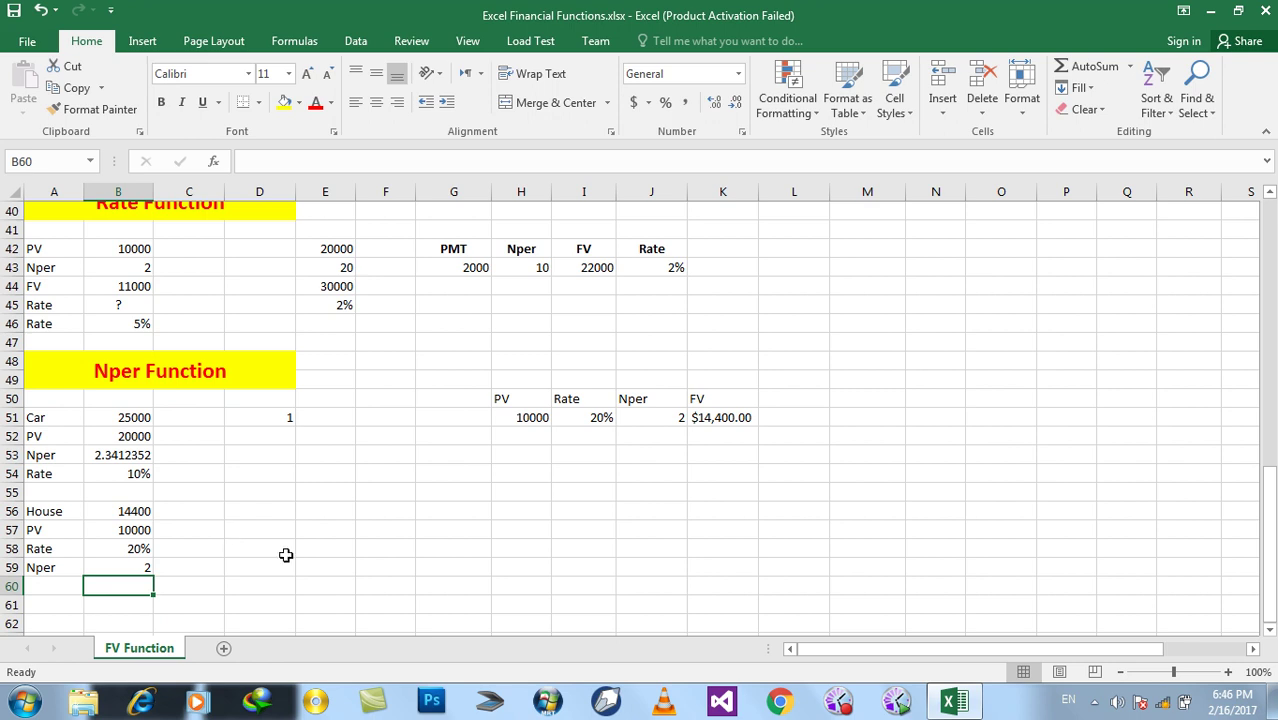
click(447, 490)
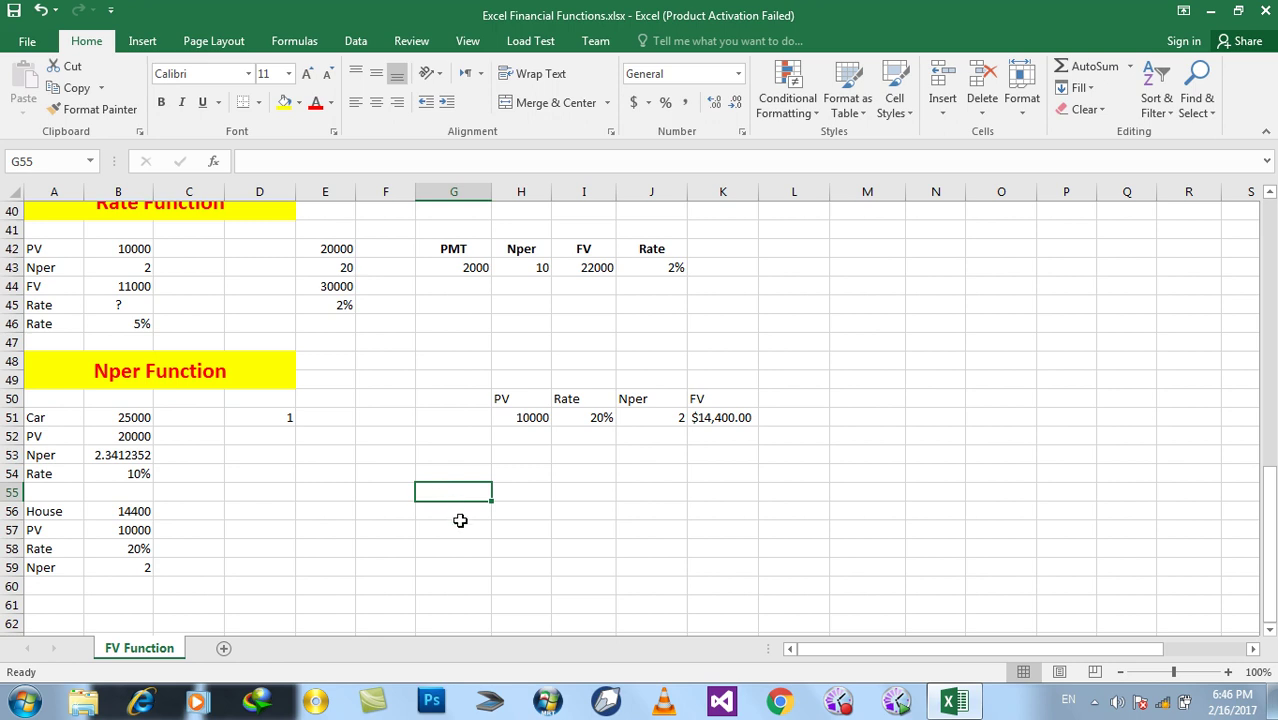
Enter a PMT row of 2000 and a Rate row of 20% in G55:H56.
text(PMT)
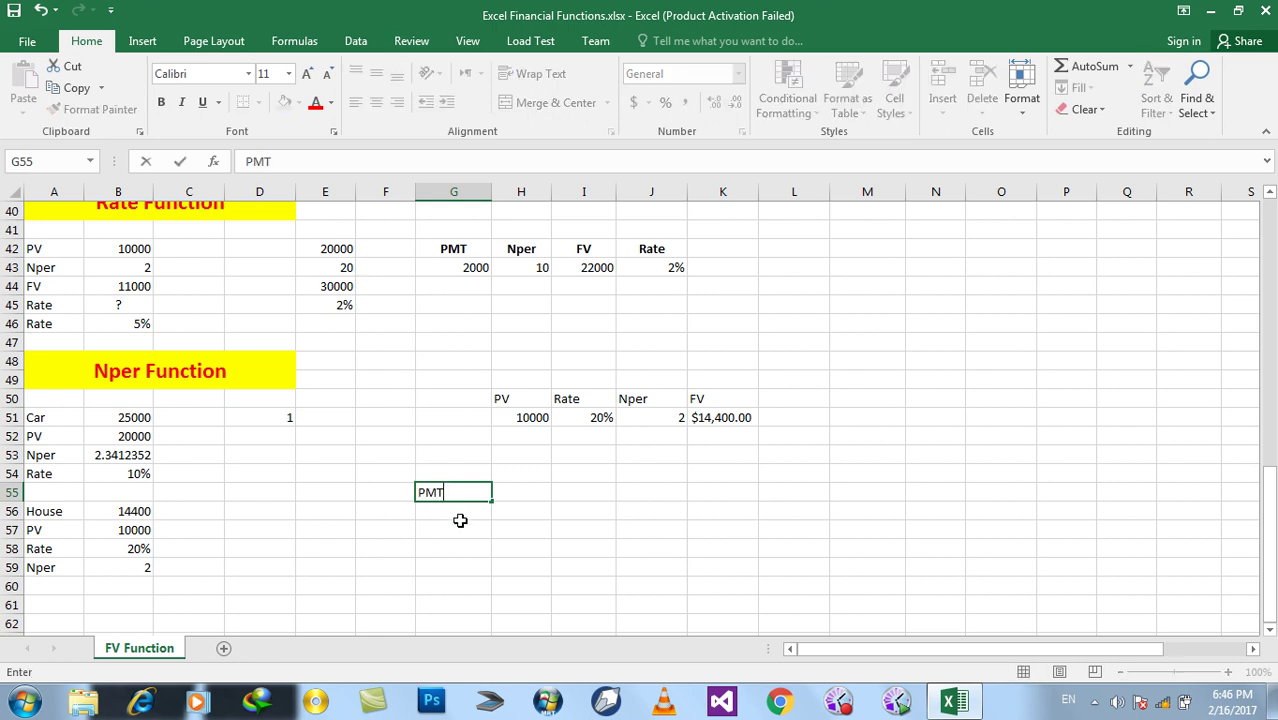
key(Tab)
text(2000)
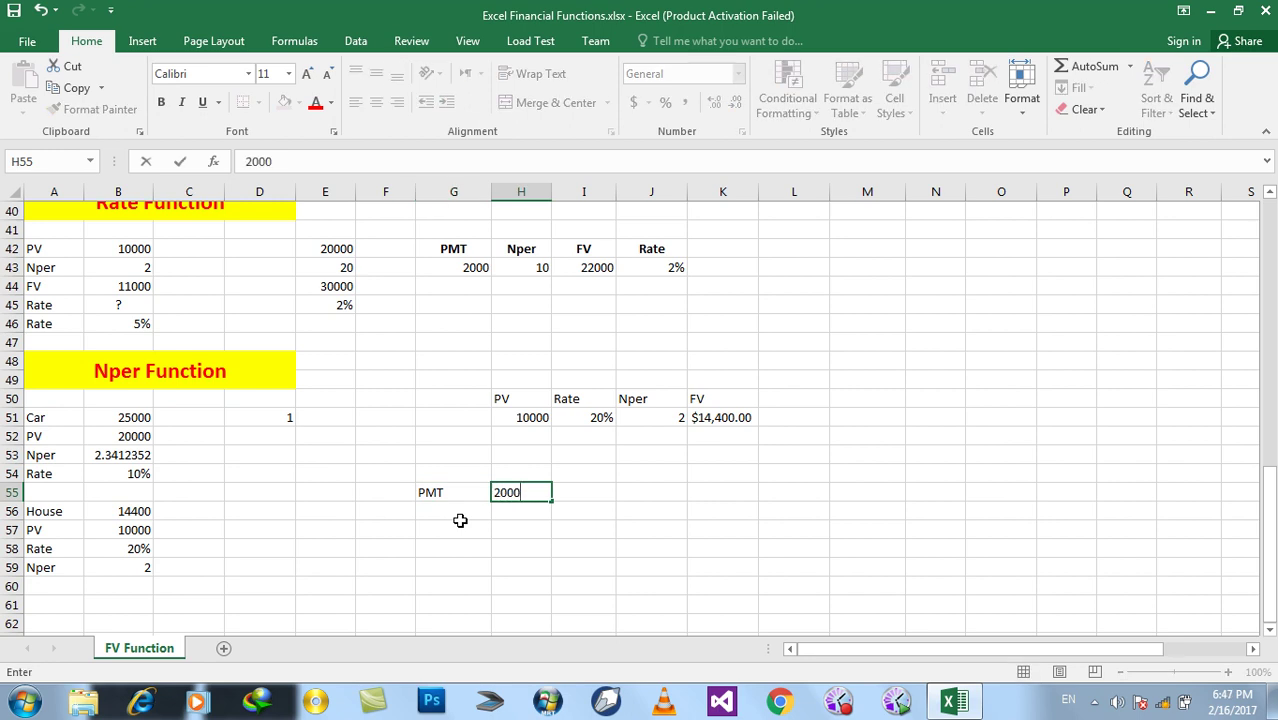
key(Return)
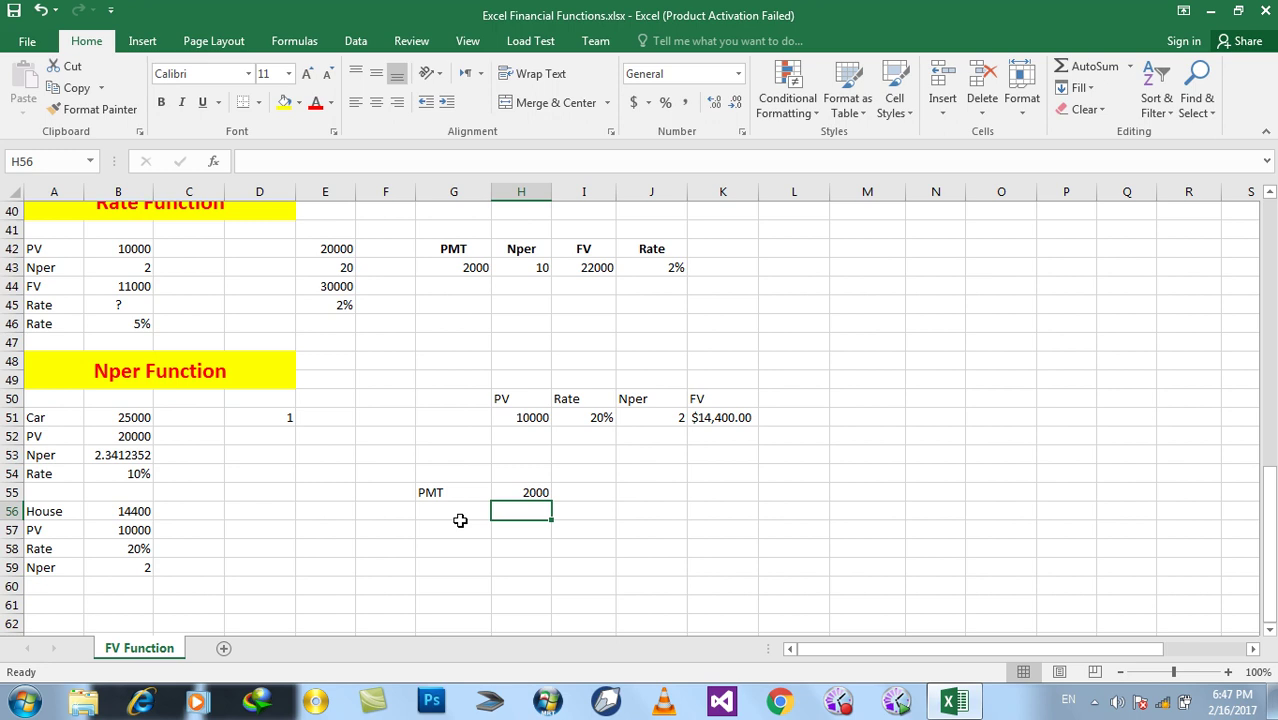
click(459, 520)
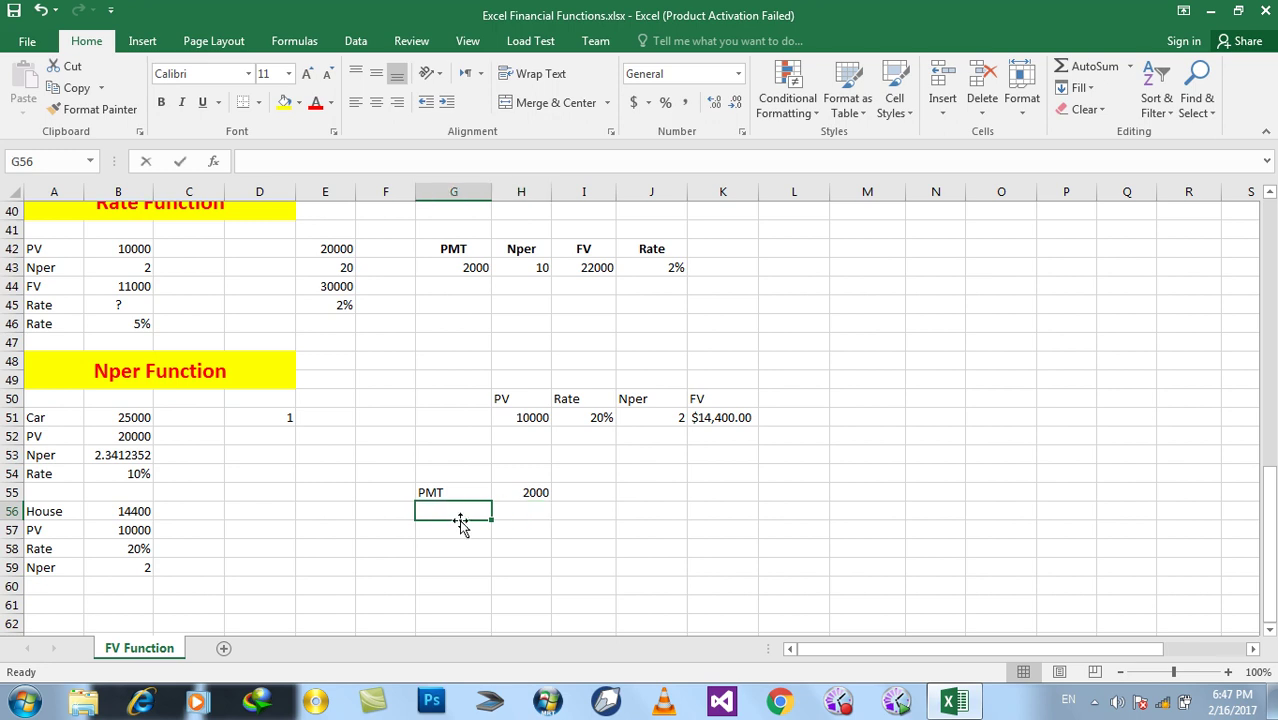
text(Rate)
click(459, 520)
key(Tab)
text(20%)
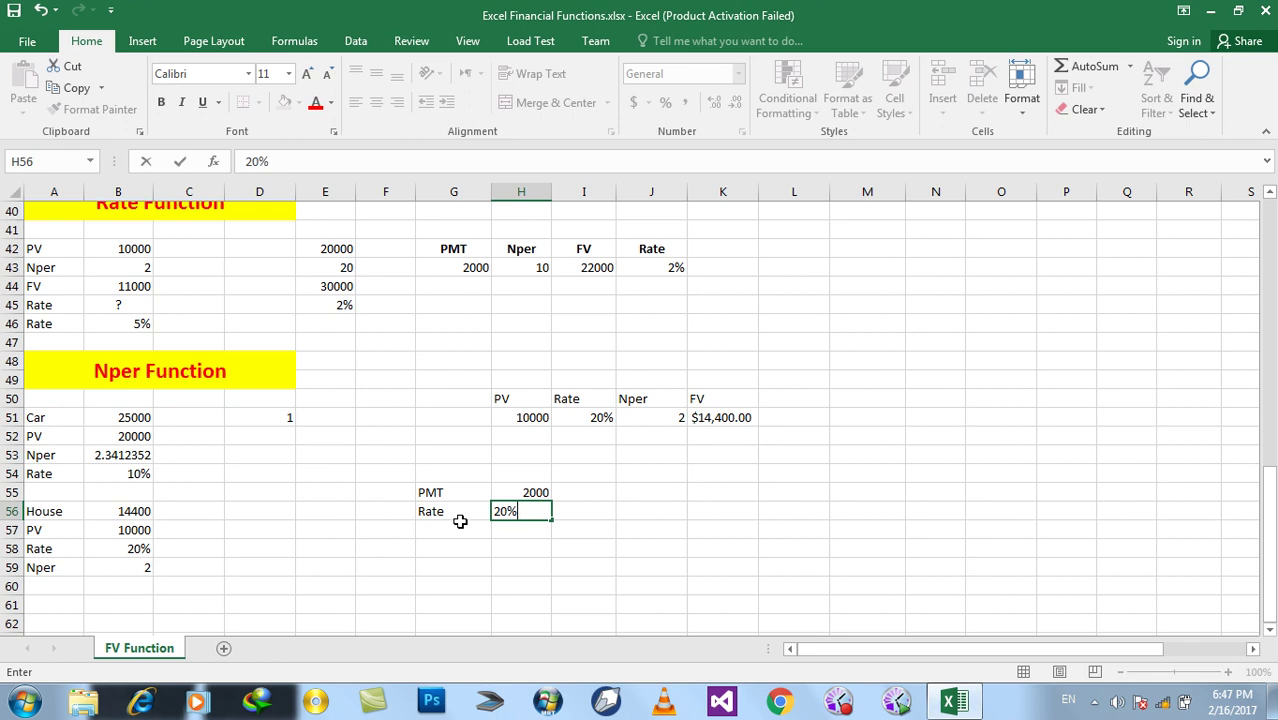
key(Up)
key(Up)
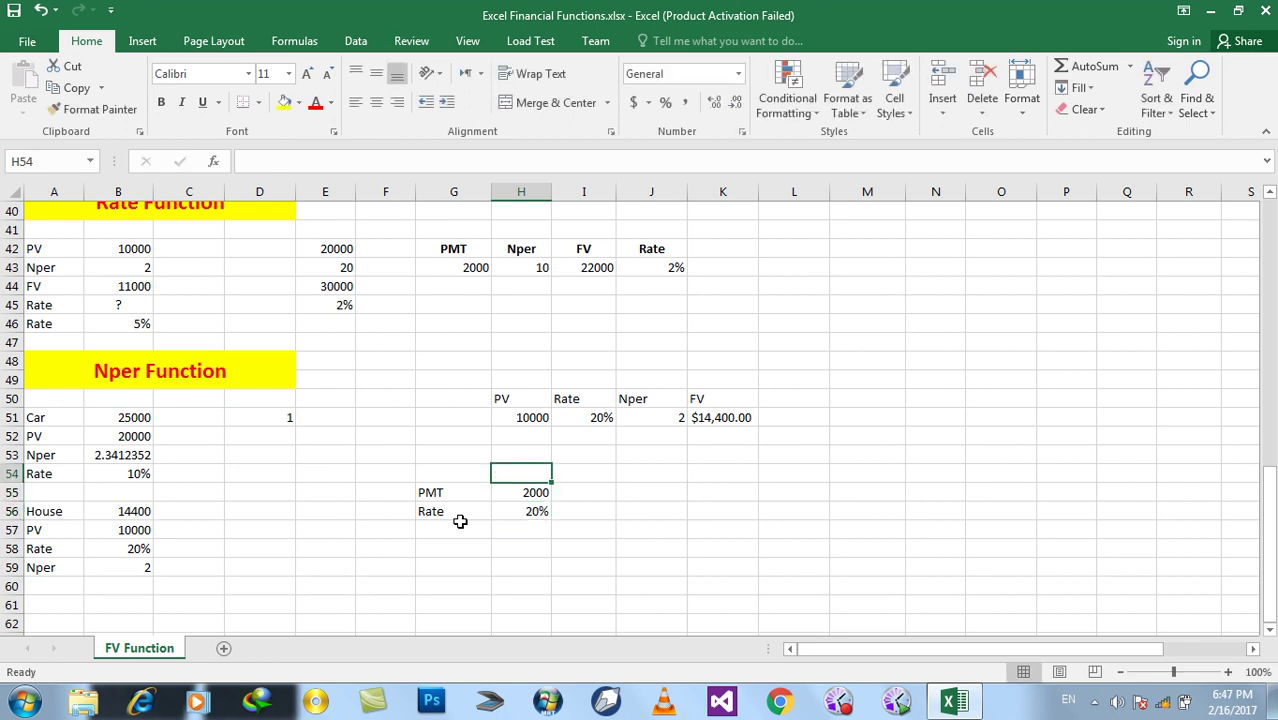
Add an FV label in G54 with 40000 in H54.
key(Left)
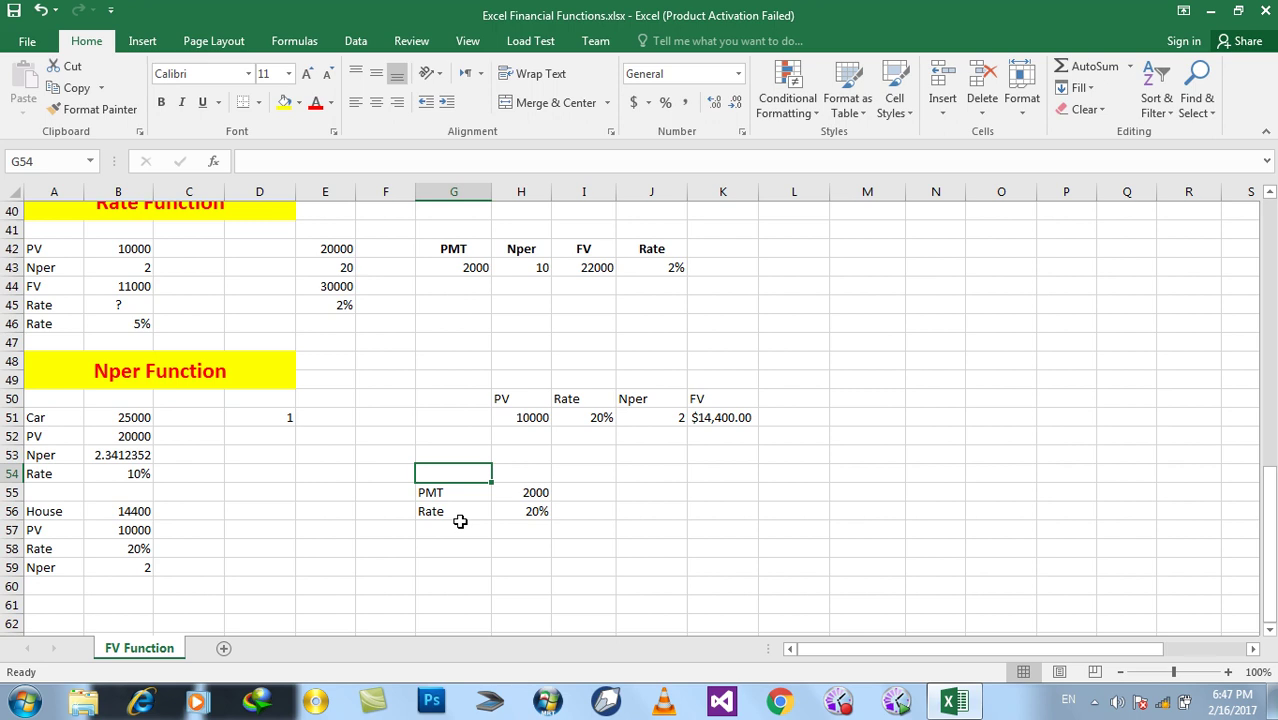
text(FV)
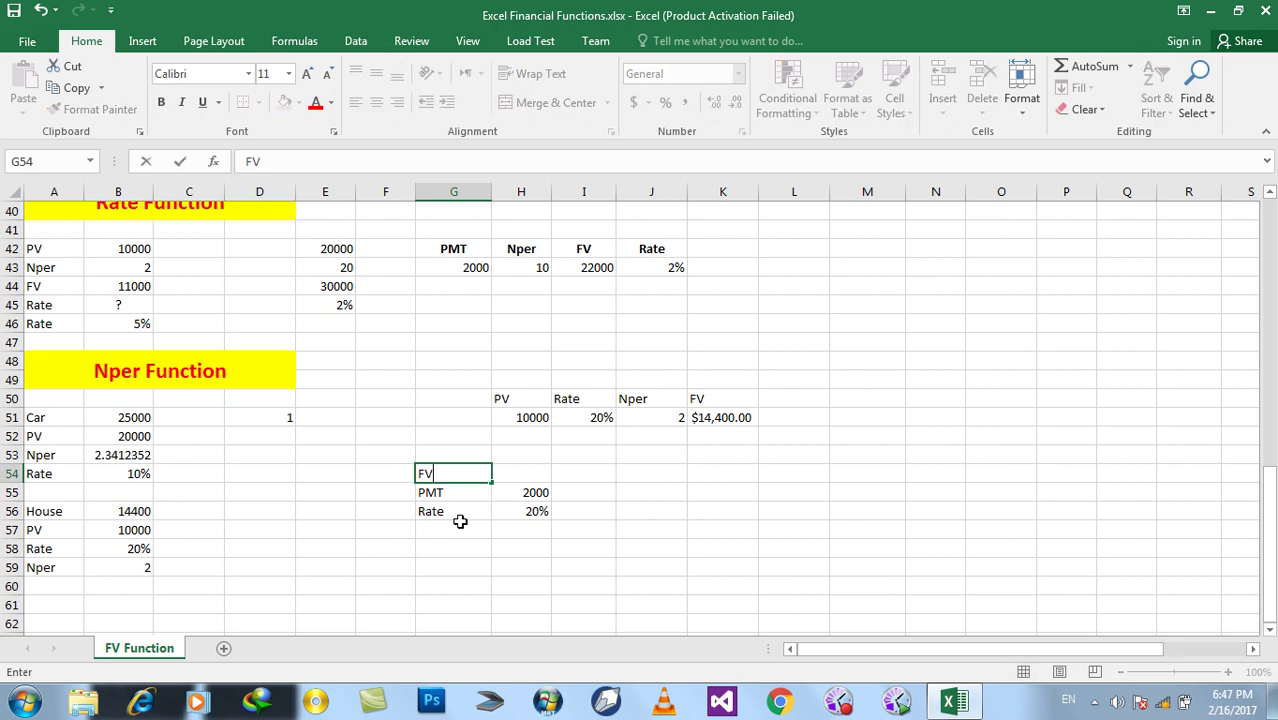
key(Tab)
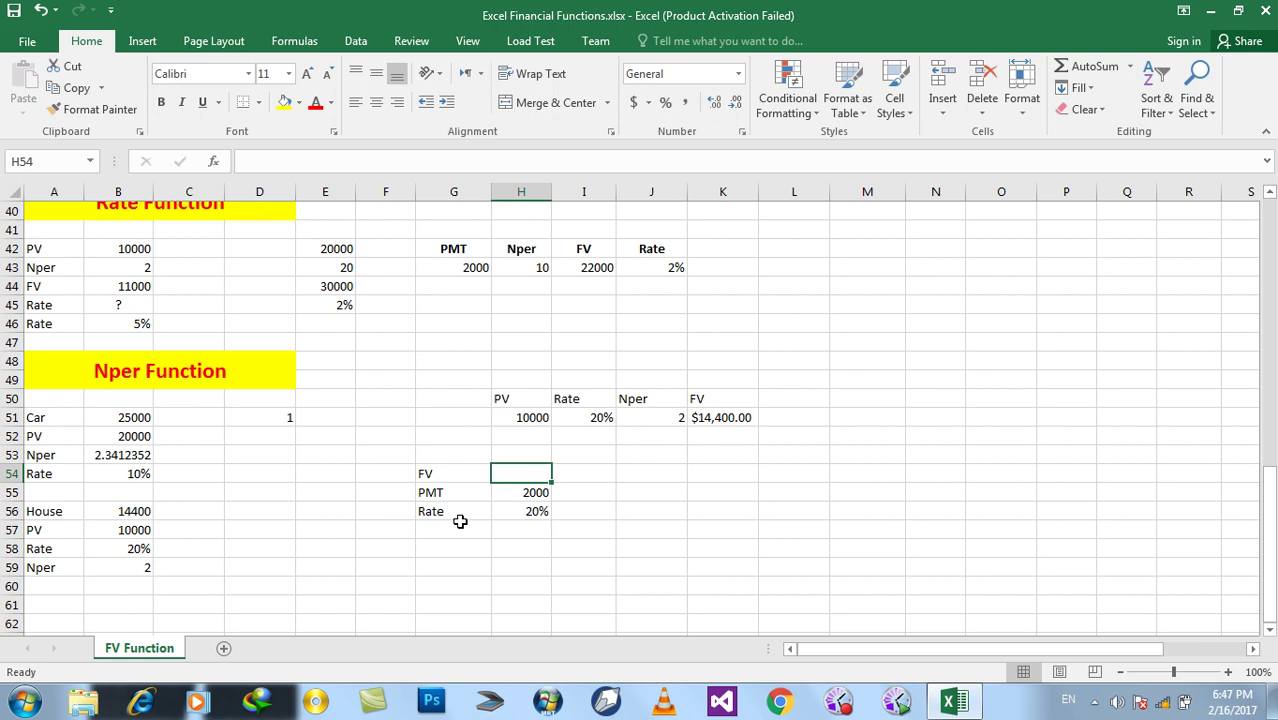
text(40000)
key(Return)
key(Return)
key(Return)
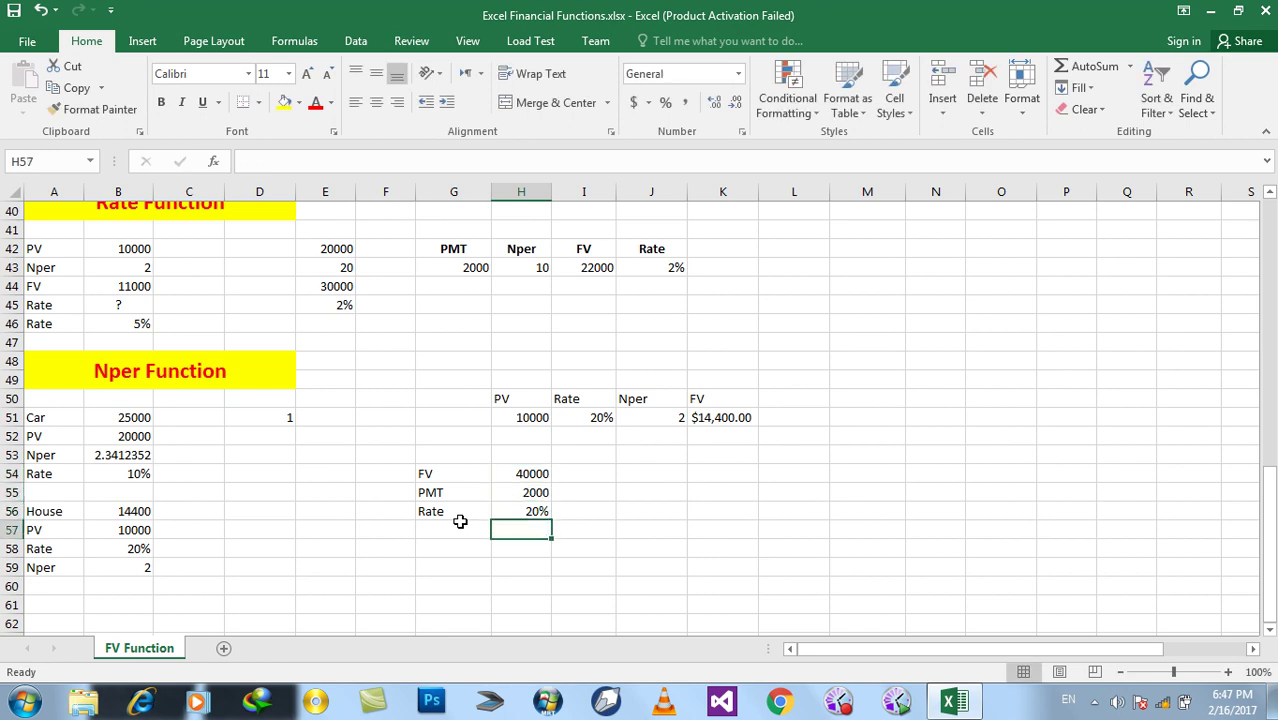
Label G57 as Nper and mark its value in H57 as ?
click(460, 523)
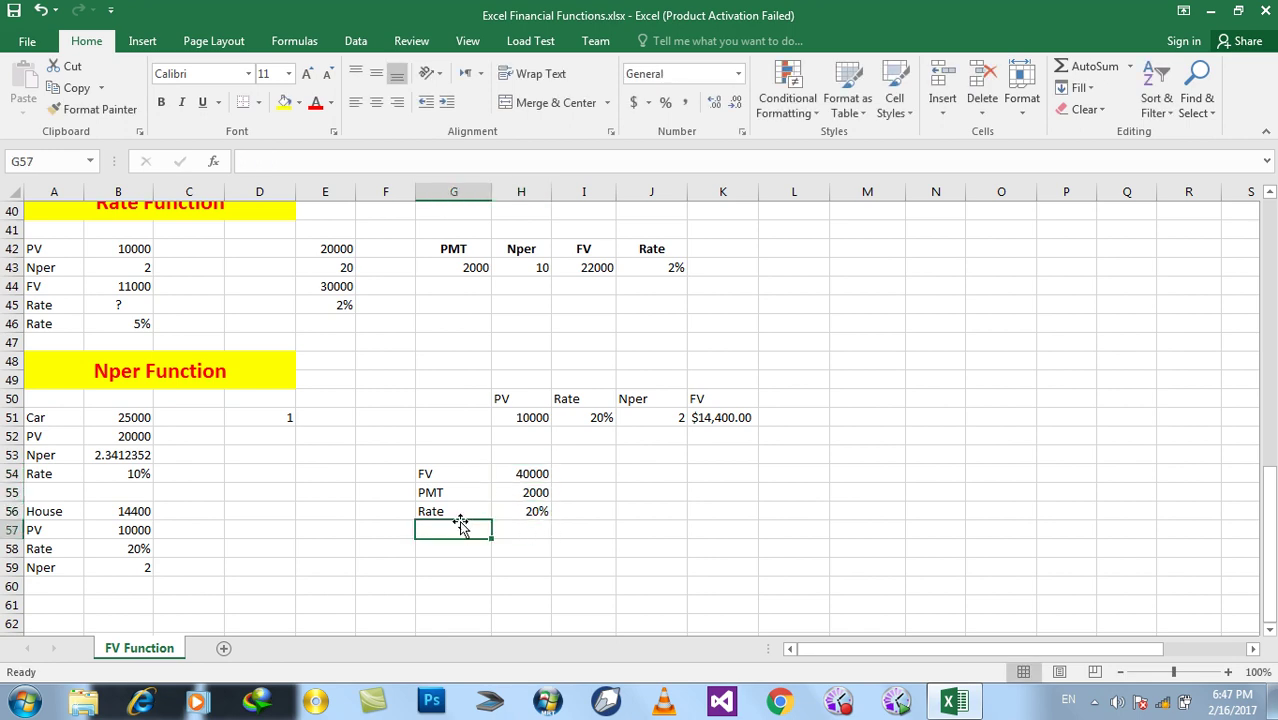
key(Up)
key(Up)
key(Right)
key(Down)
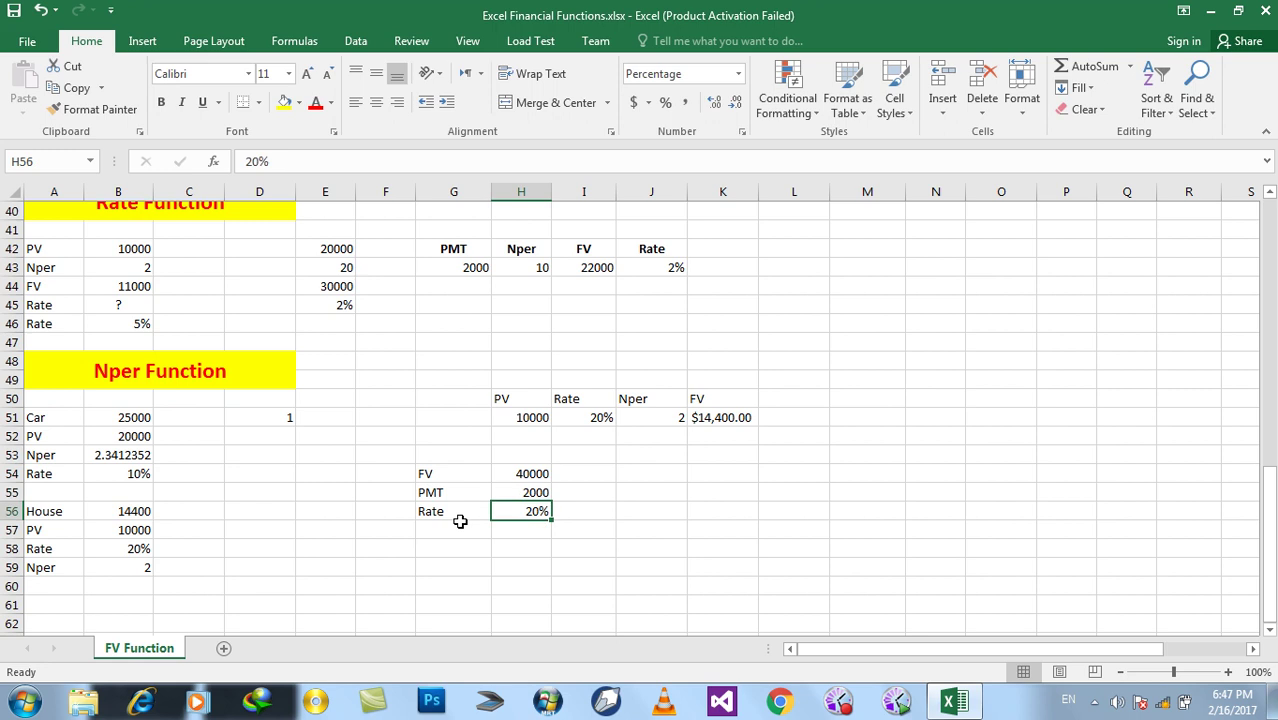
key(Up)
key(Up)
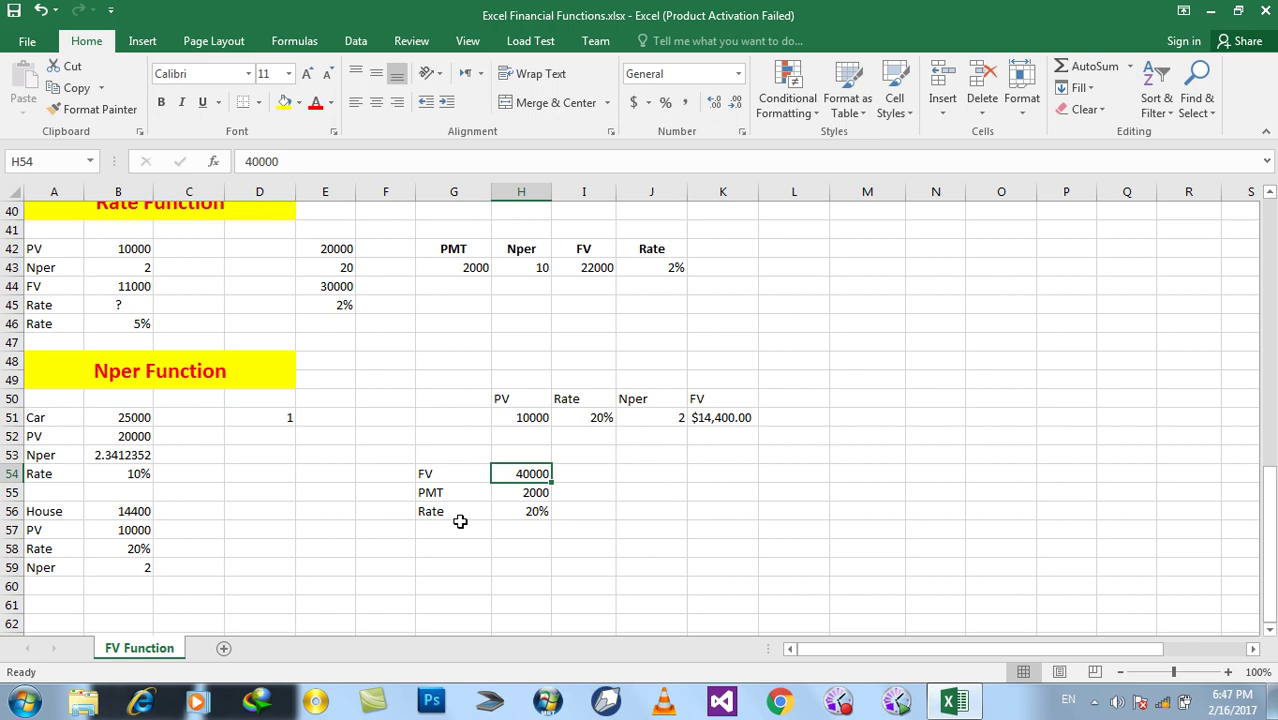
key(Down)
key(Down)
key(Down)
key(Left)
text(Nper)
key(Right)
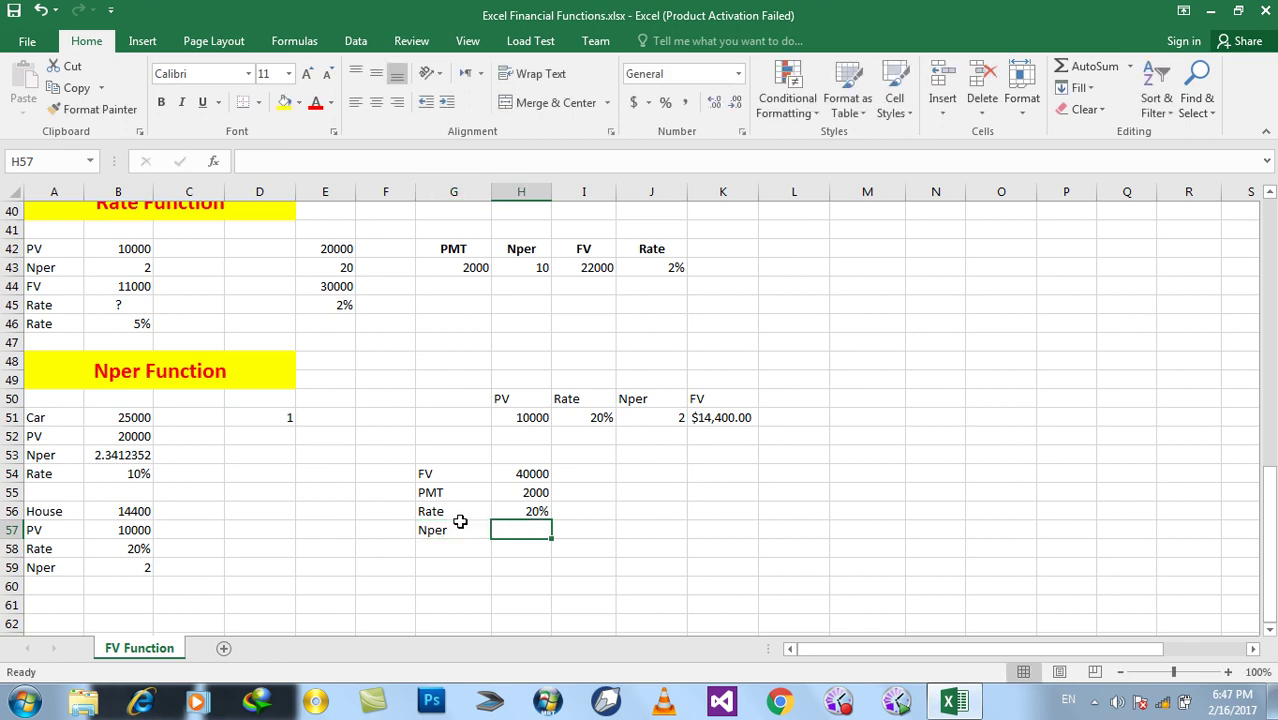
text(?)
click(659, 448)
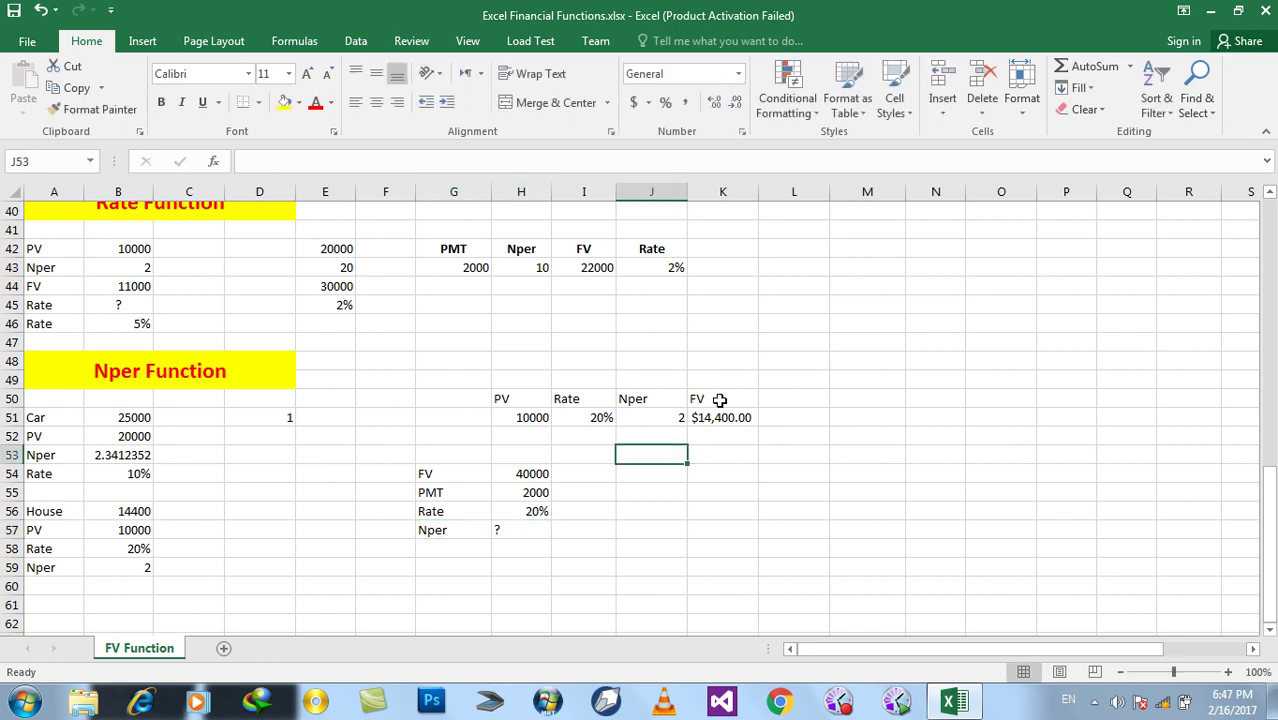
Enter =FV(20%,10,-2000,0,1) in M50, giving $62,300.84.
click(845, 396)
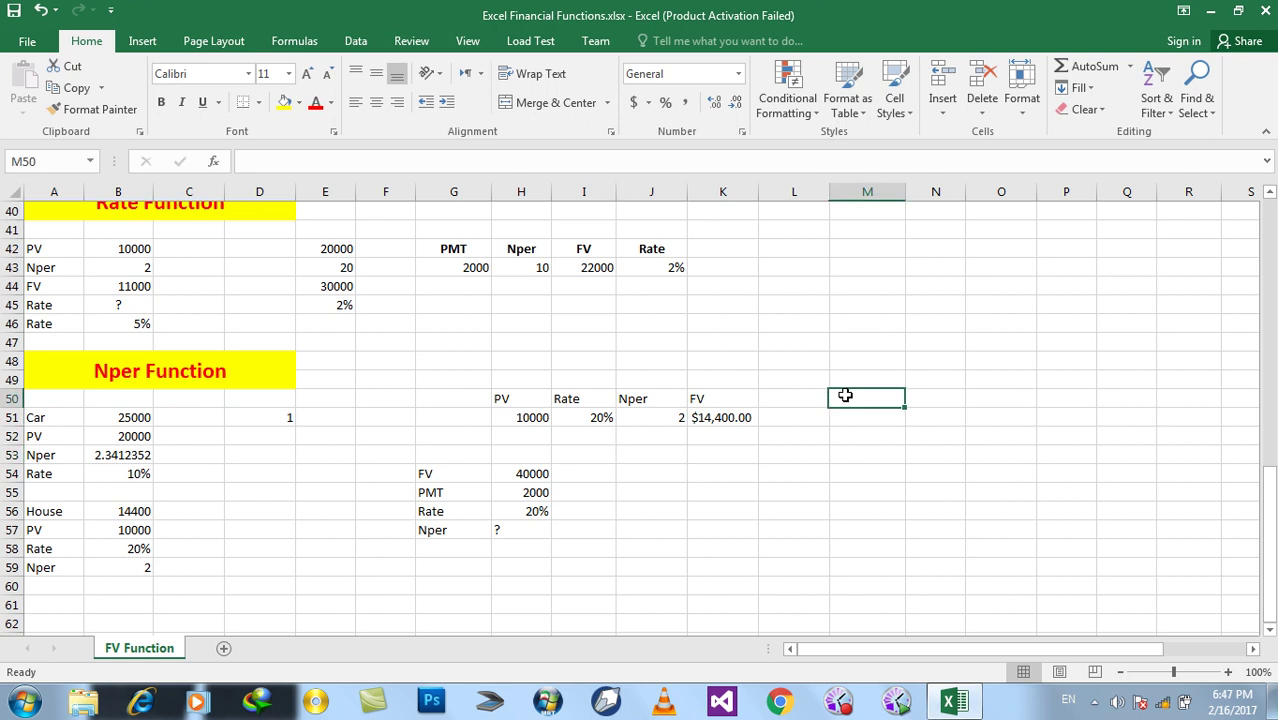
text(=FV)
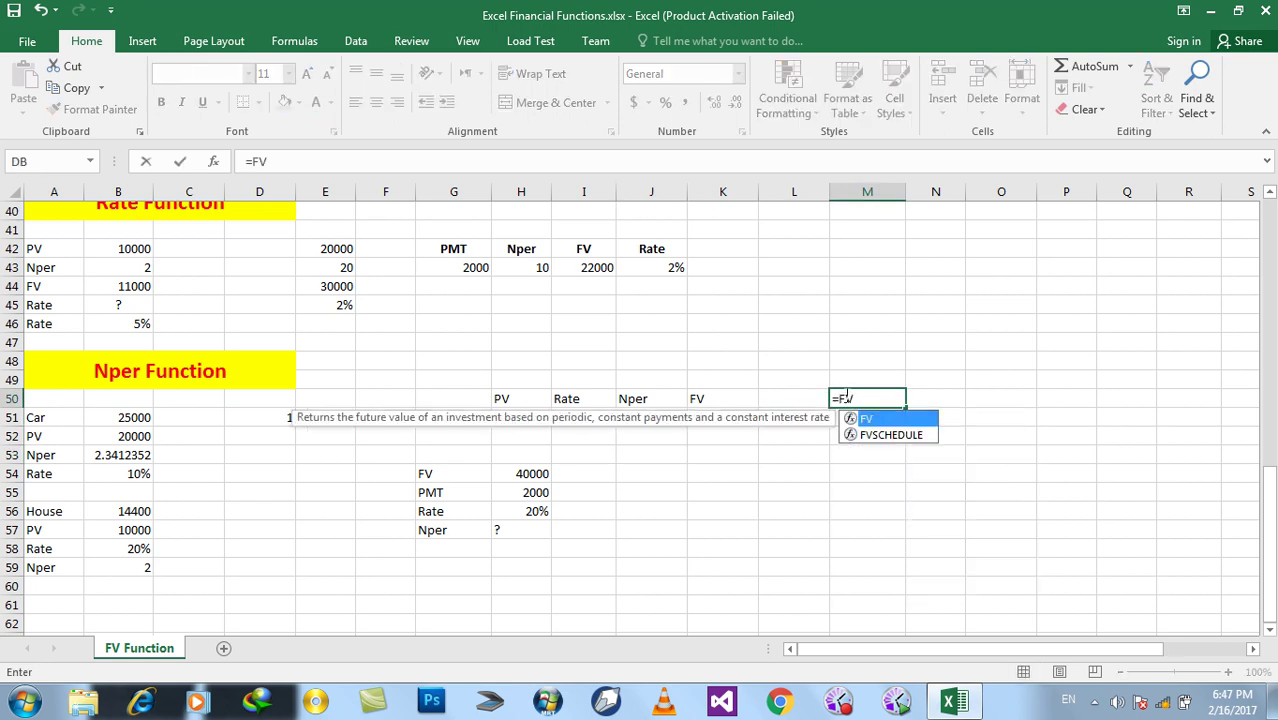
text(()
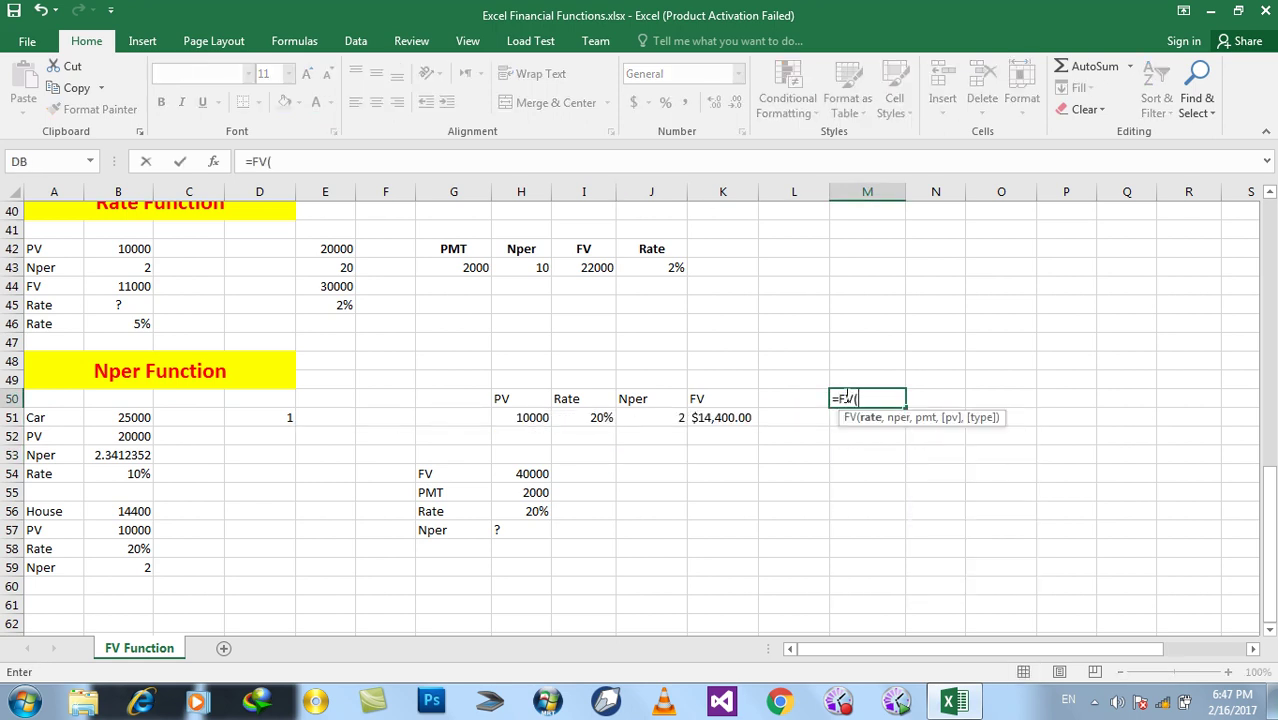
text(20%,)
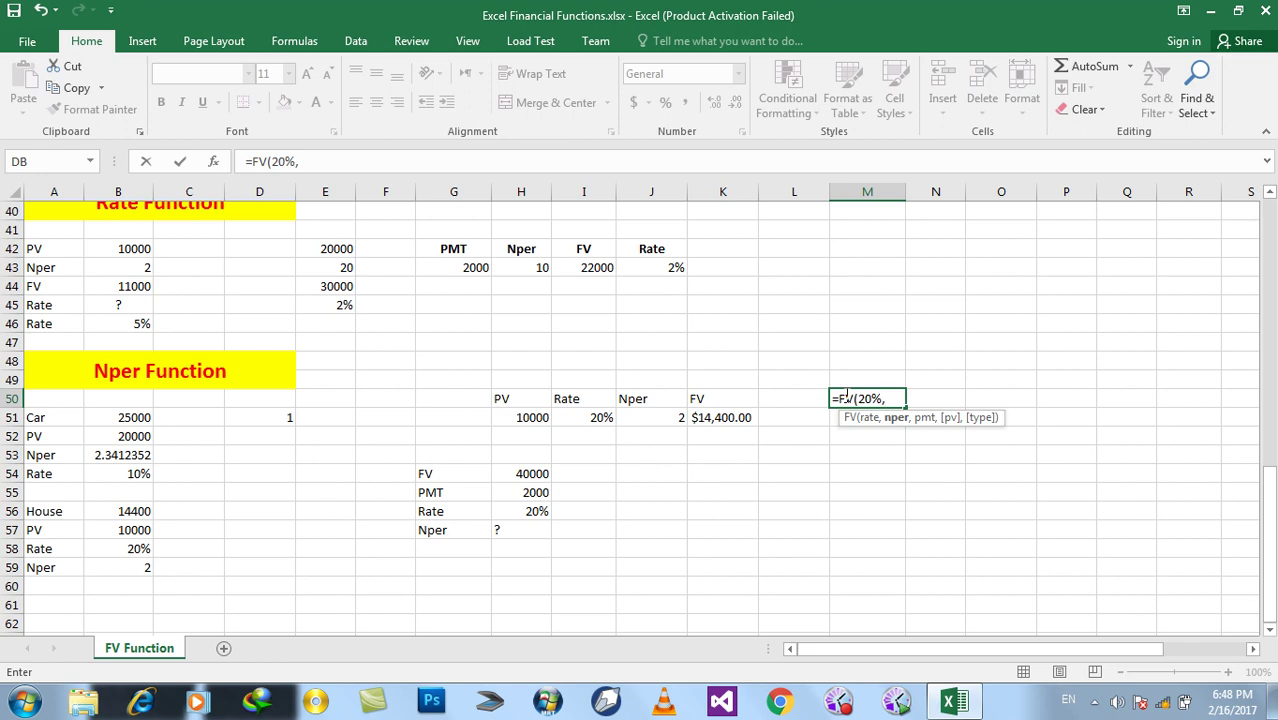
text(10)
text(,)
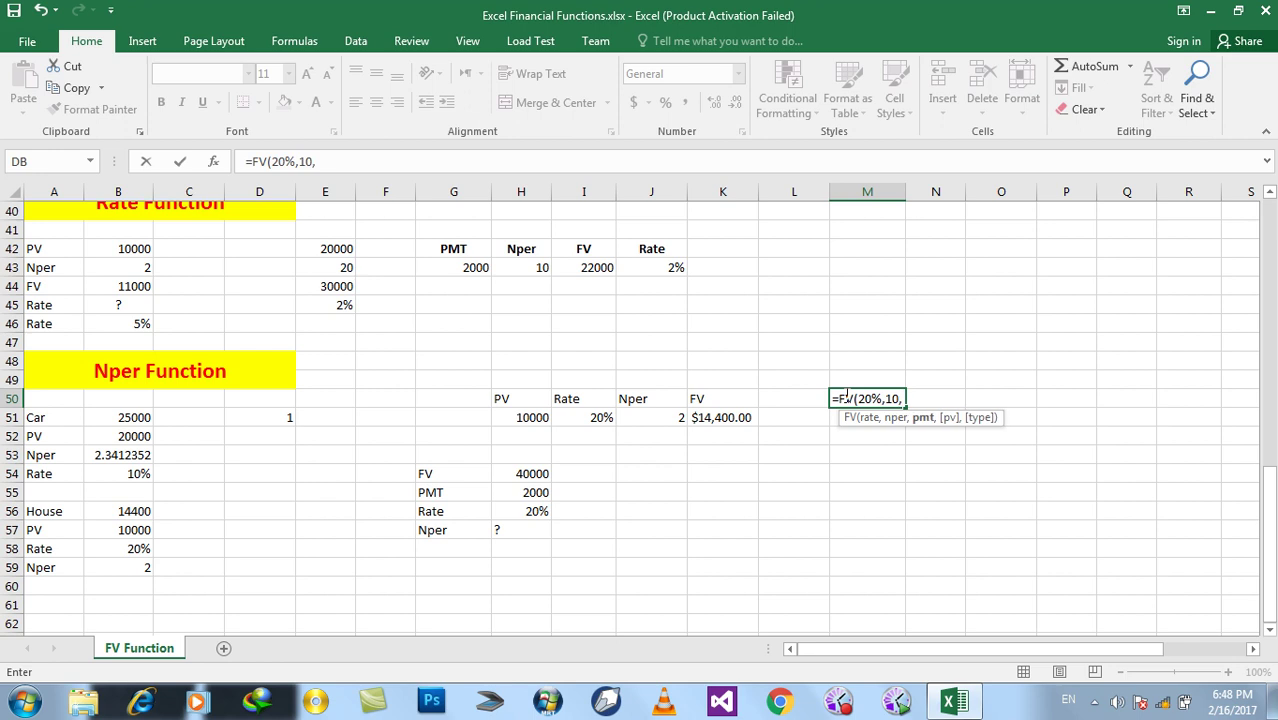
text(-)
text(2000)
text(,0)
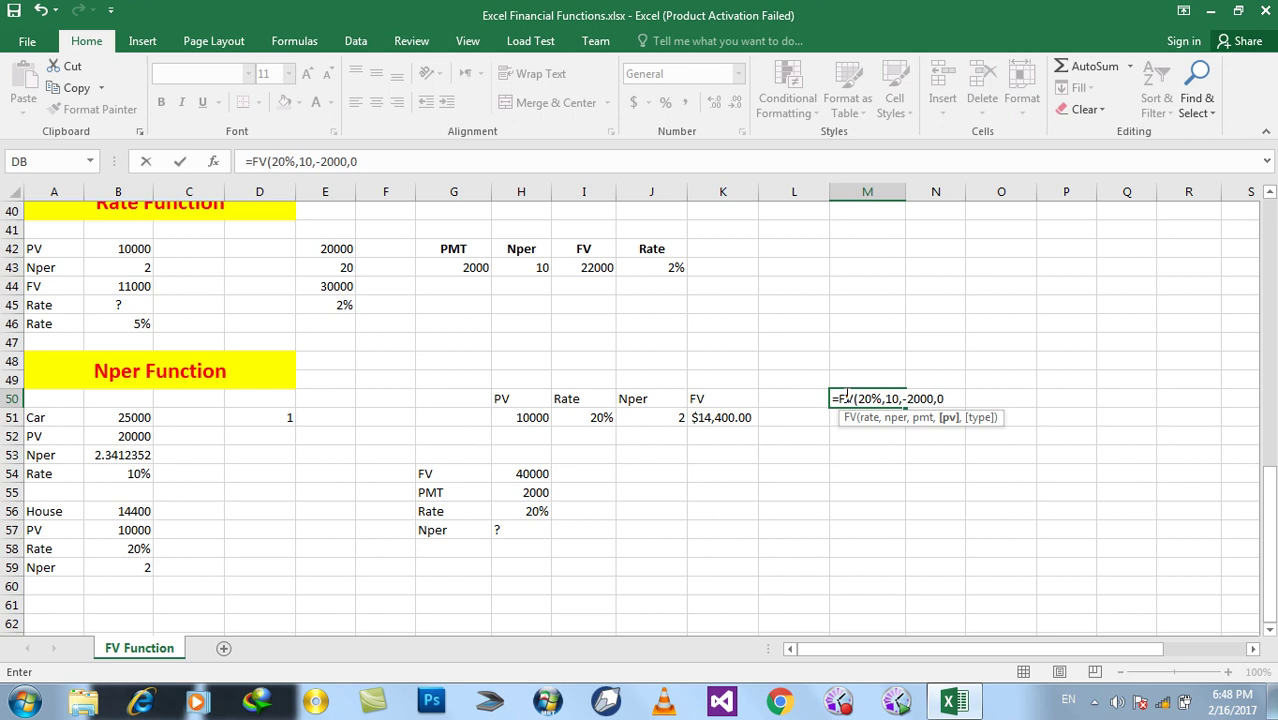
text(,1))
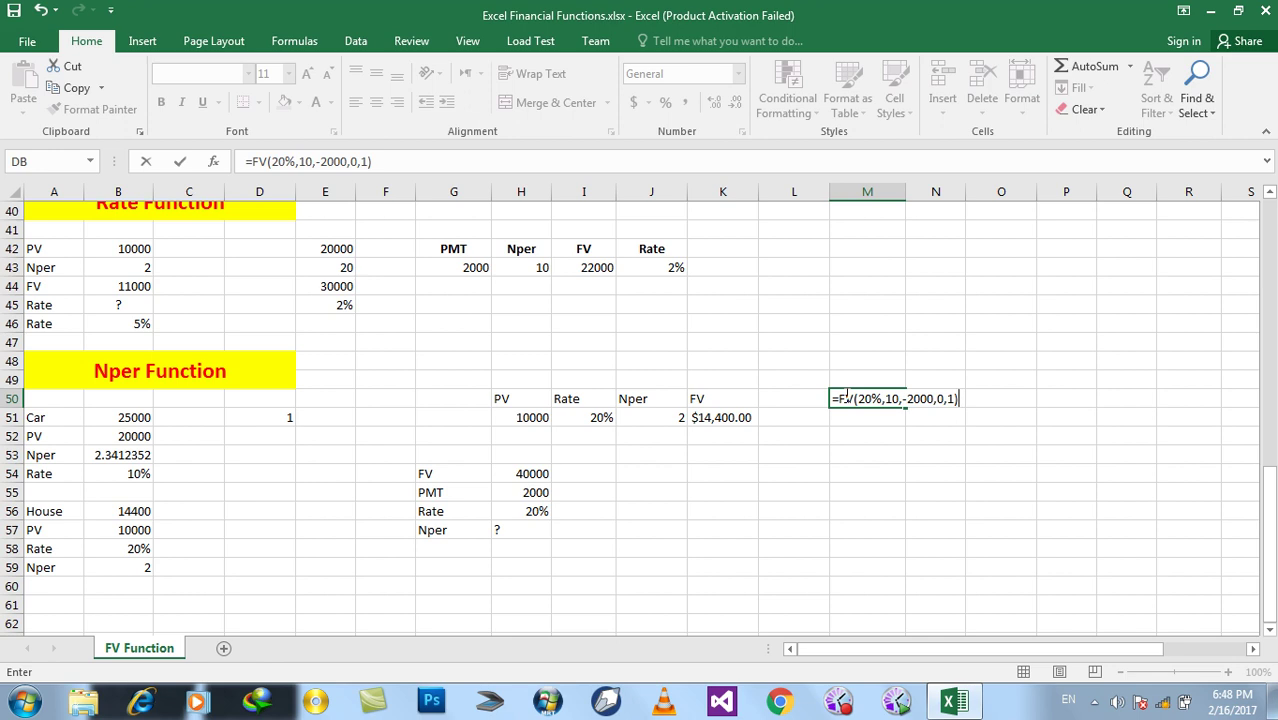
key(Return)
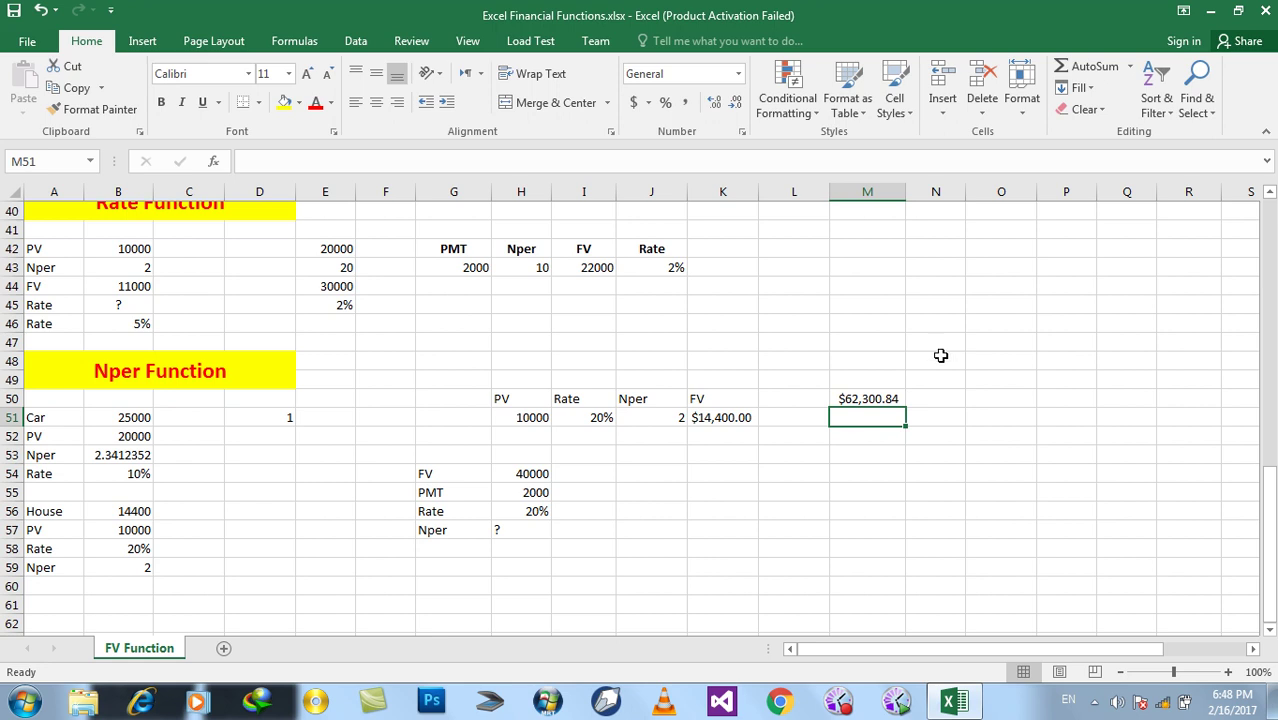
Put =10*2000 in O50 to show 20000, then review M50's FV formula.
click(985, 412)
click(985, 405)
text(=10*12)
key(Return)
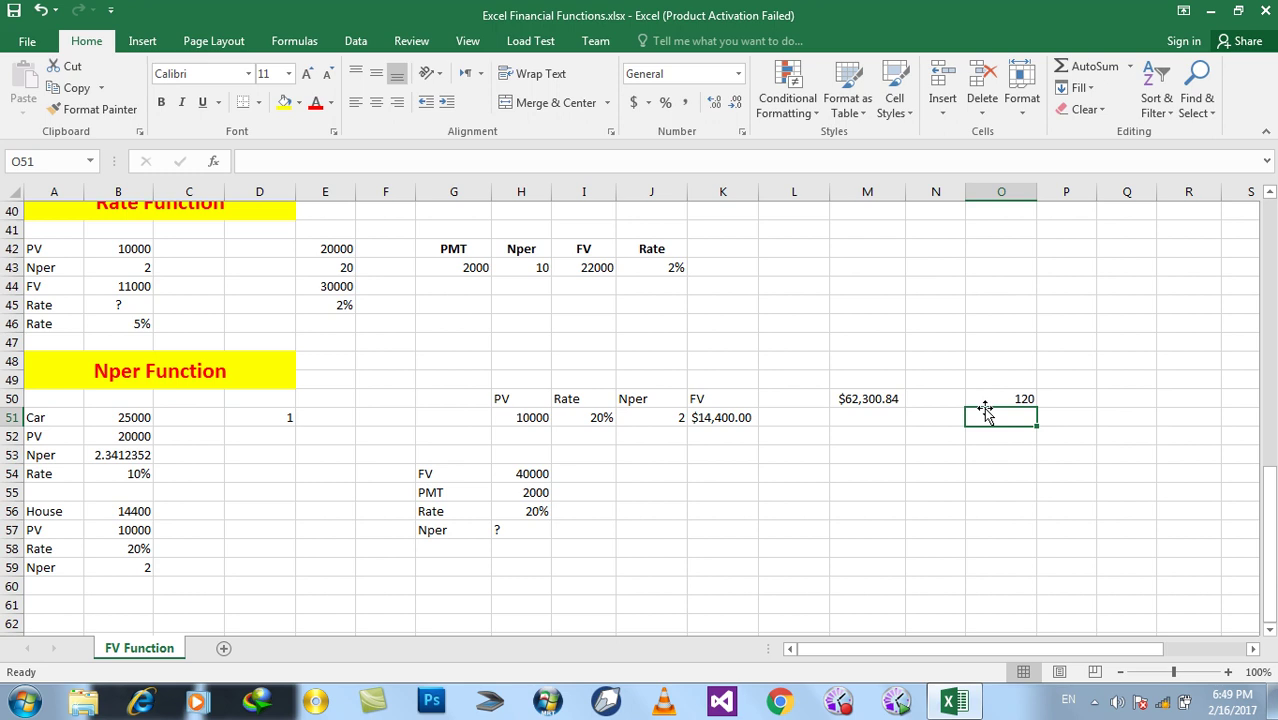
click(985, 406)
key(Delete)
text(=)
text(1000*)
key(BackSpace)
key(BackSpace)
key(BackSpace)
text(*2000)
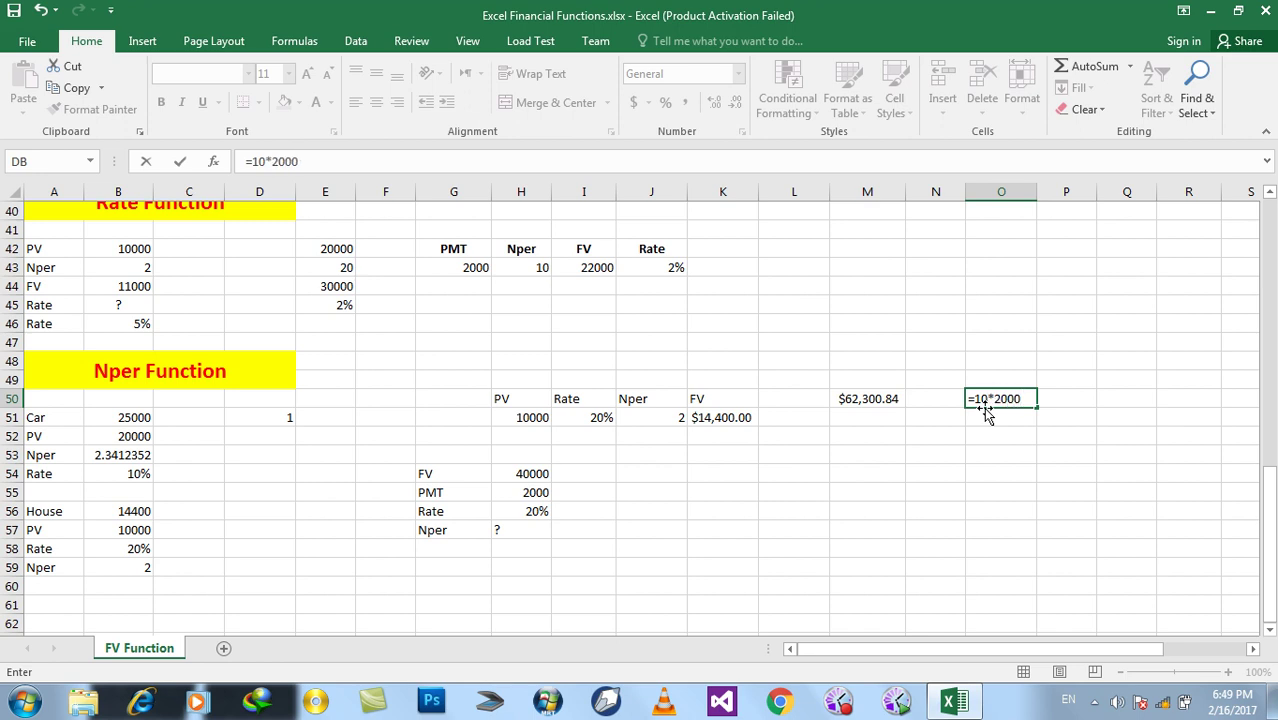
key(Return)
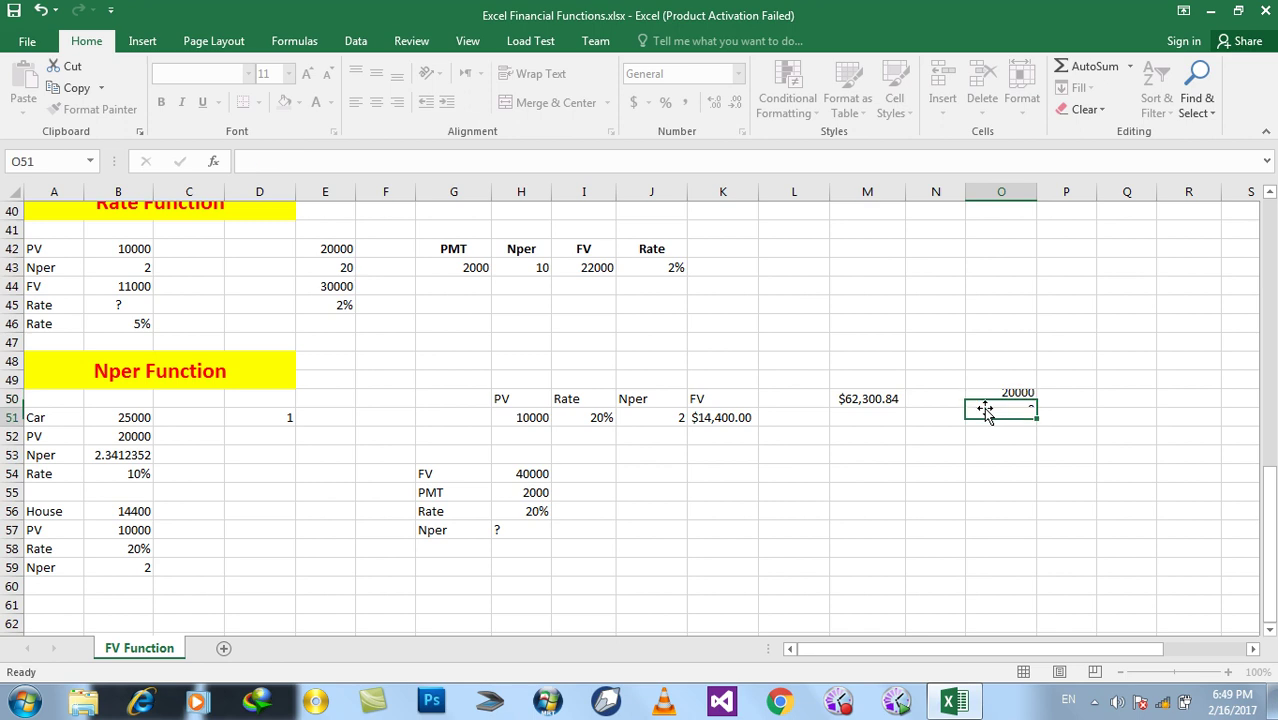
click(1010, 391)
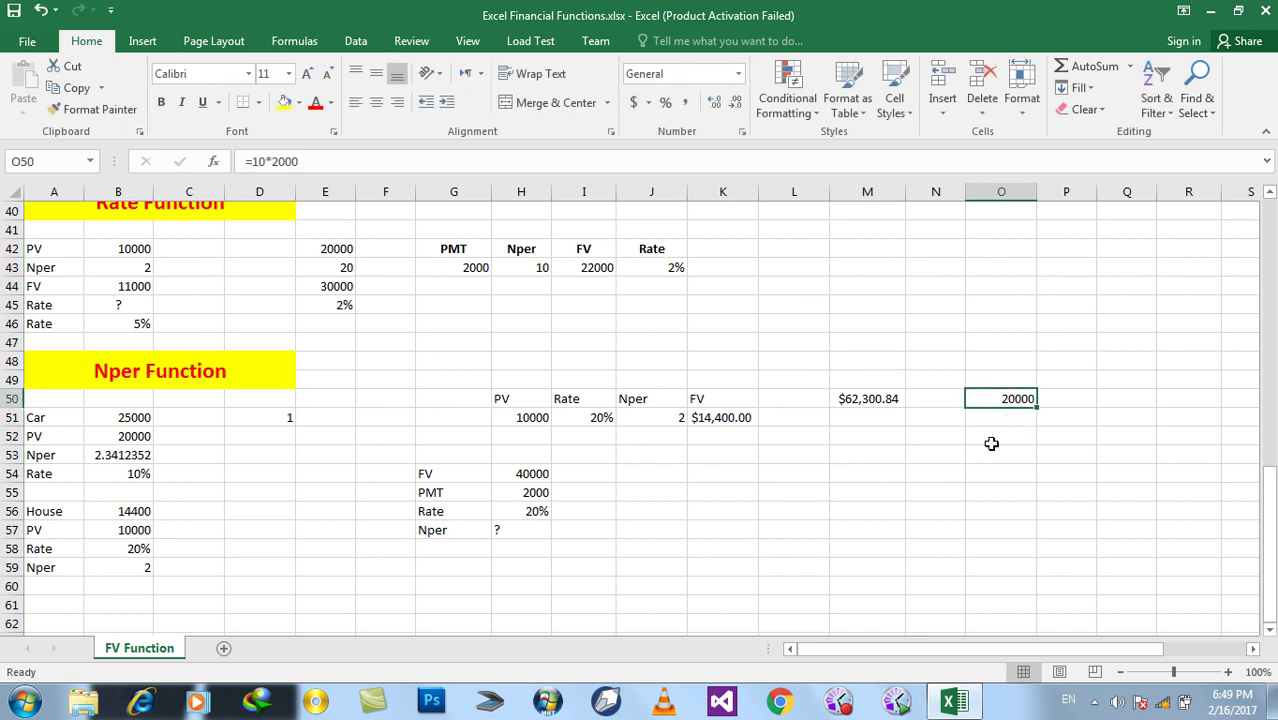
double_click(857, 399)
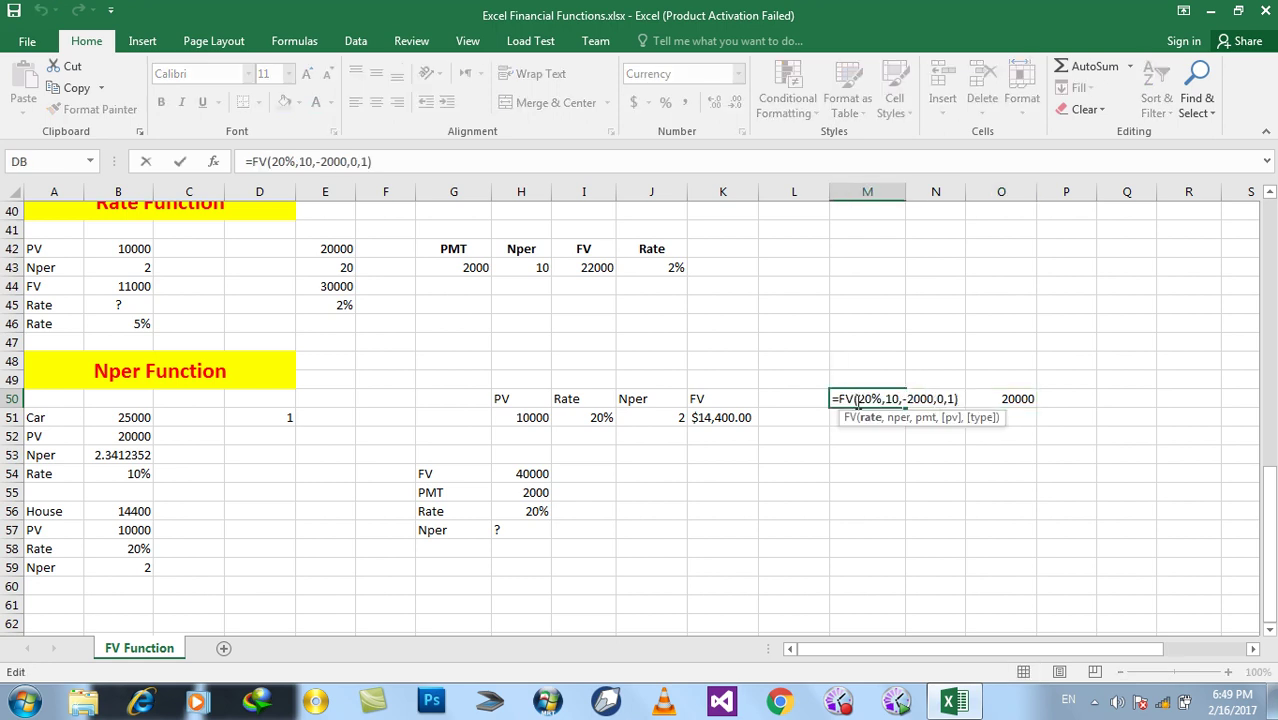
key(Return)
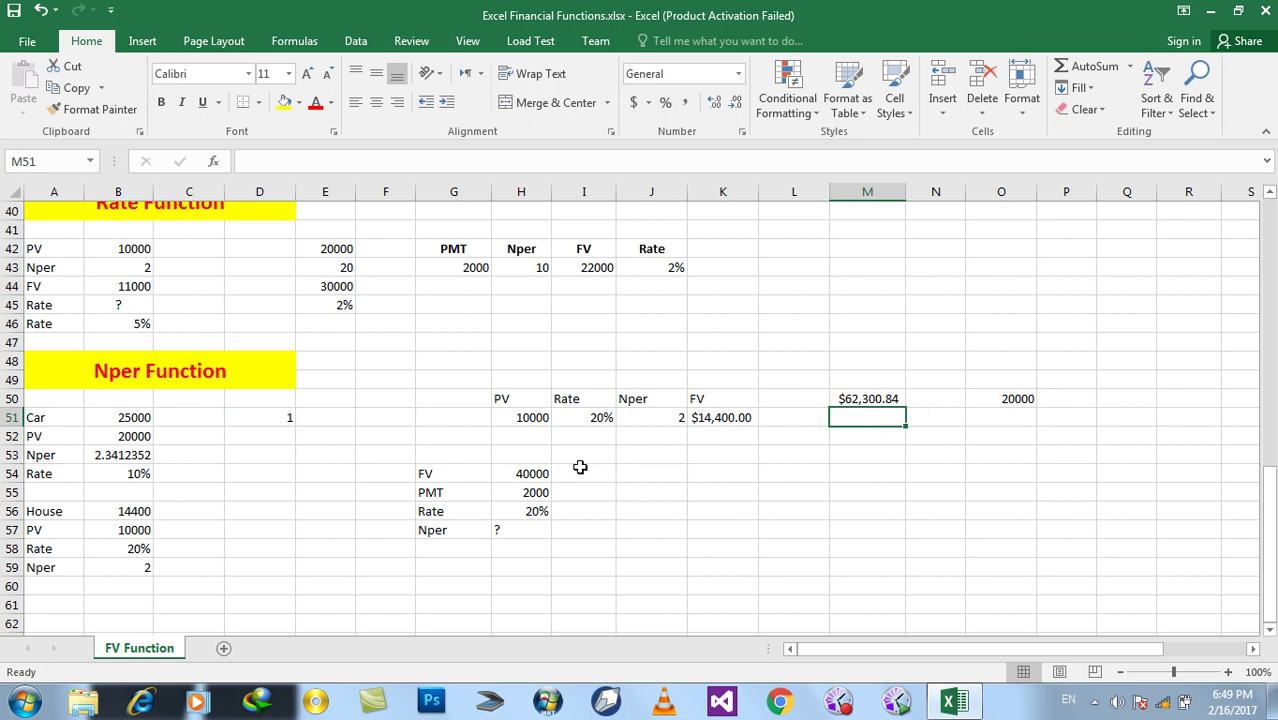
Replace the 40000 FV in H54 with 62300.84.
click(526, 493)
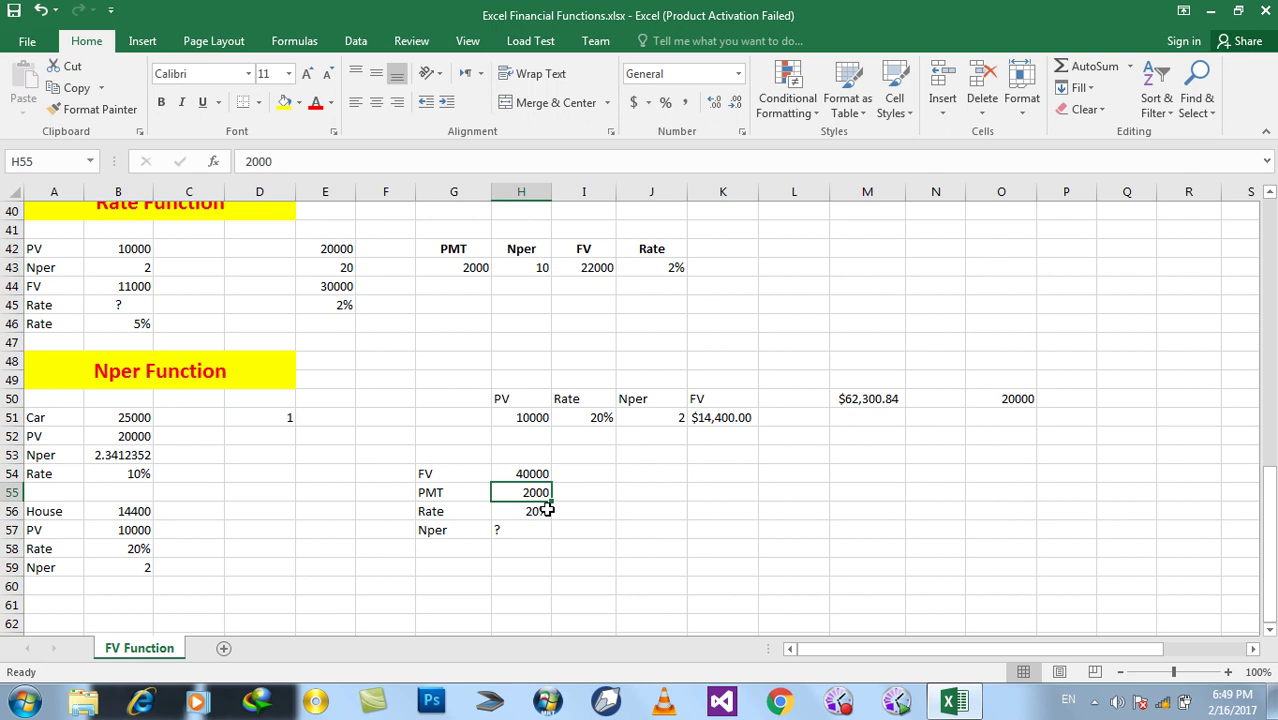
click(527, 474)
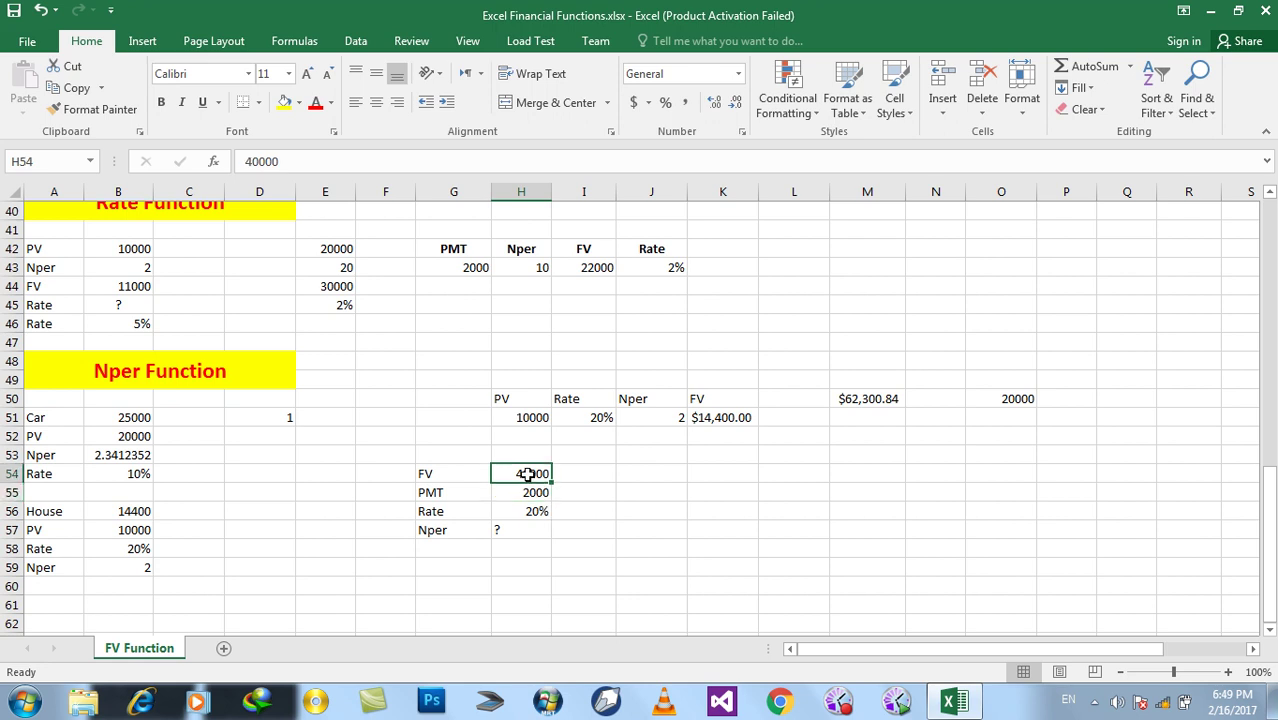
text(62300.)
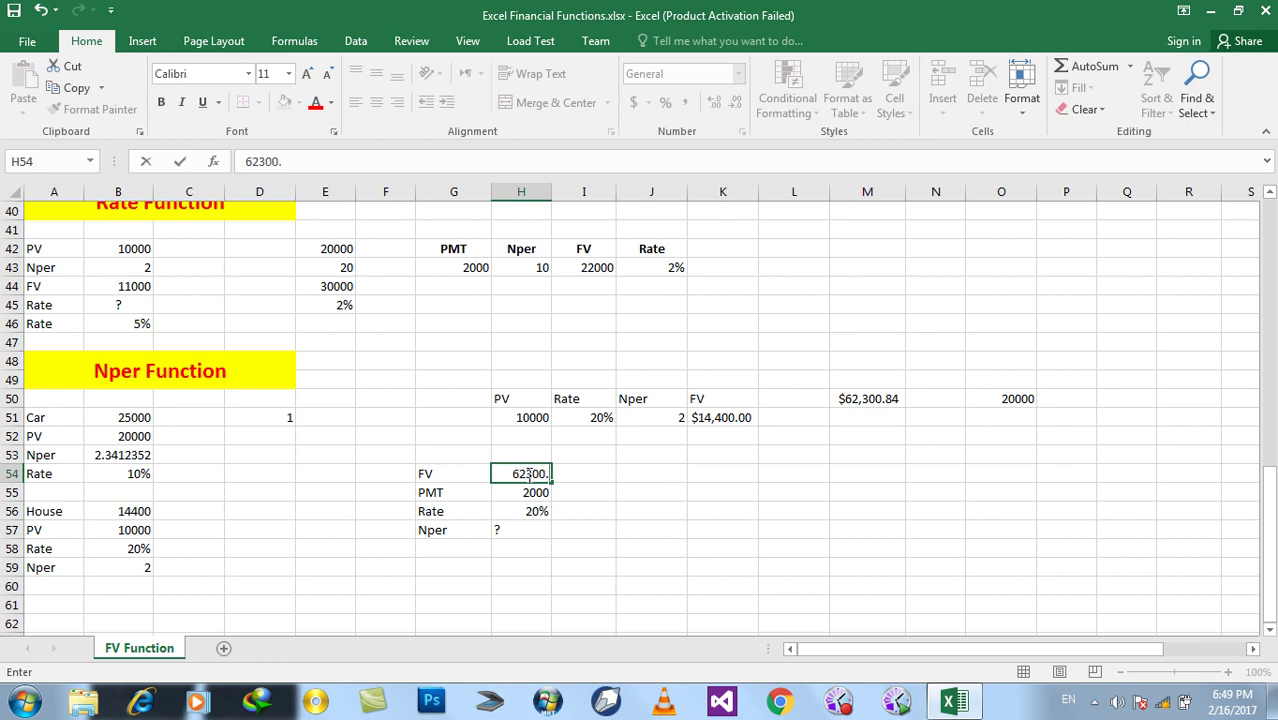
text(84)
click(528, 473)
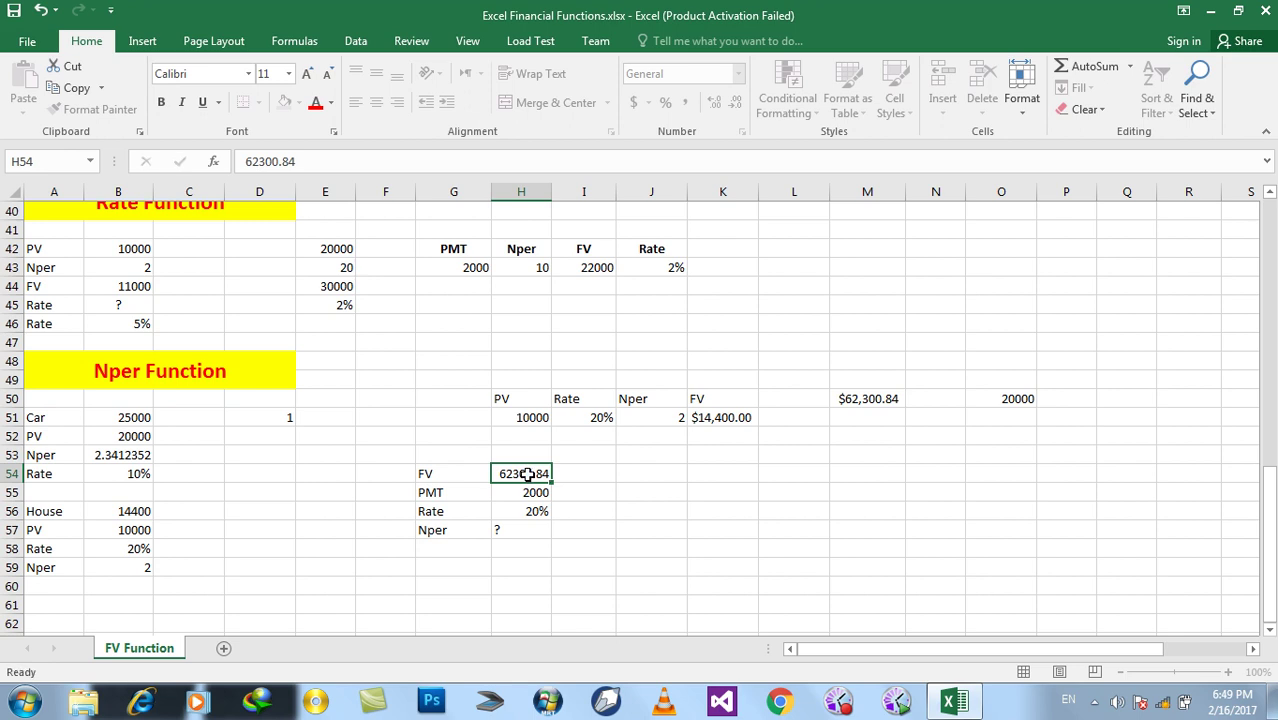
key(Down)
key(Down)
key(Down)
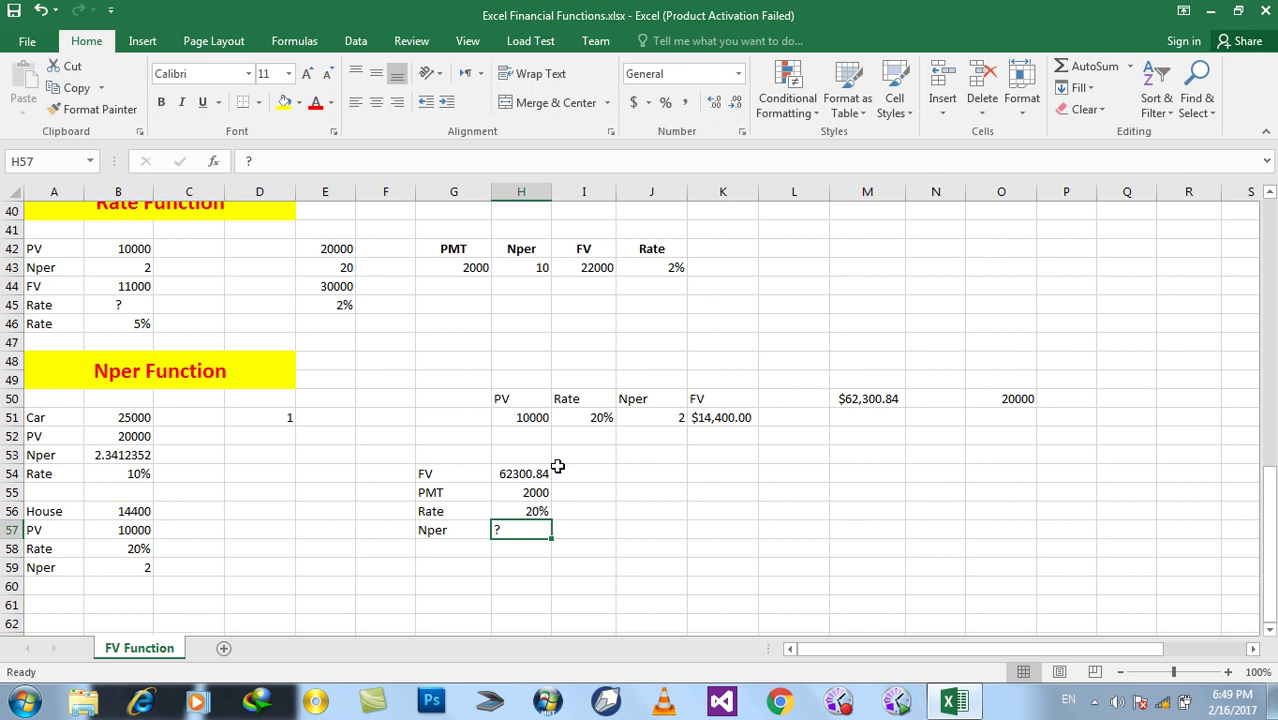
Enter =NPER(H56,-H55,0,H54,1) in H57, returning 10 periods.
text(=np)
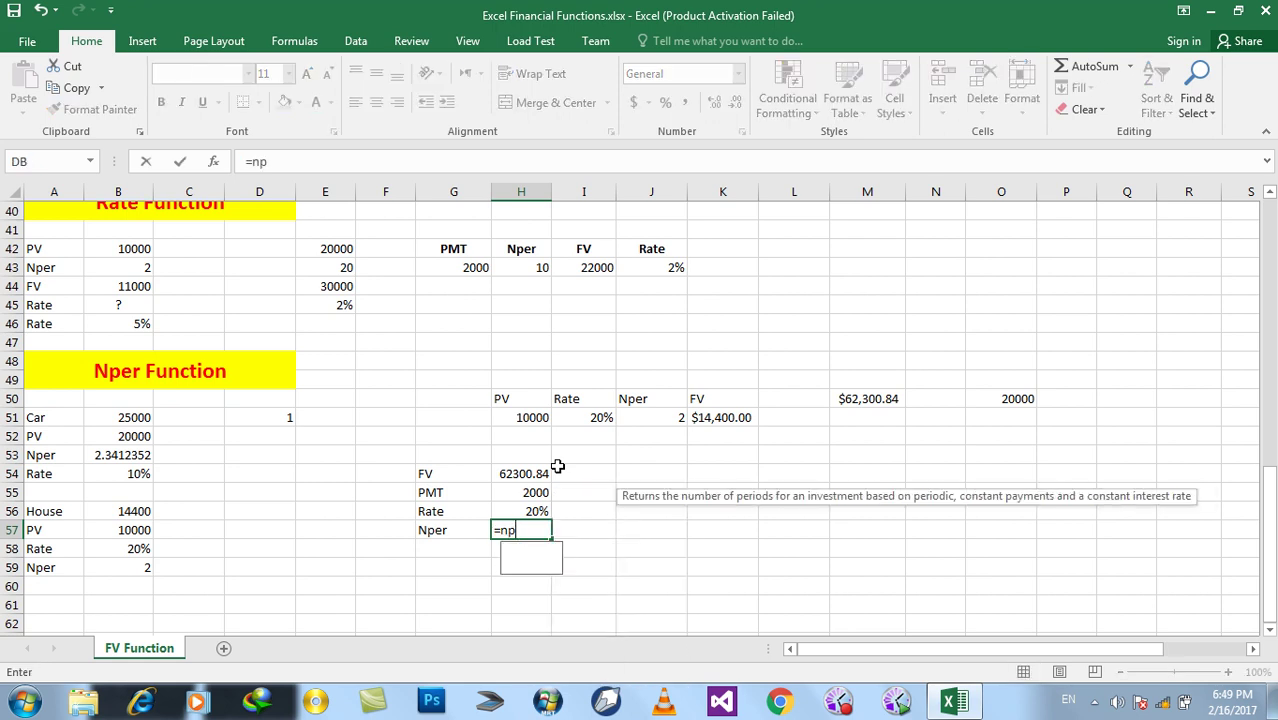
text(er*)
key(BackSpace)
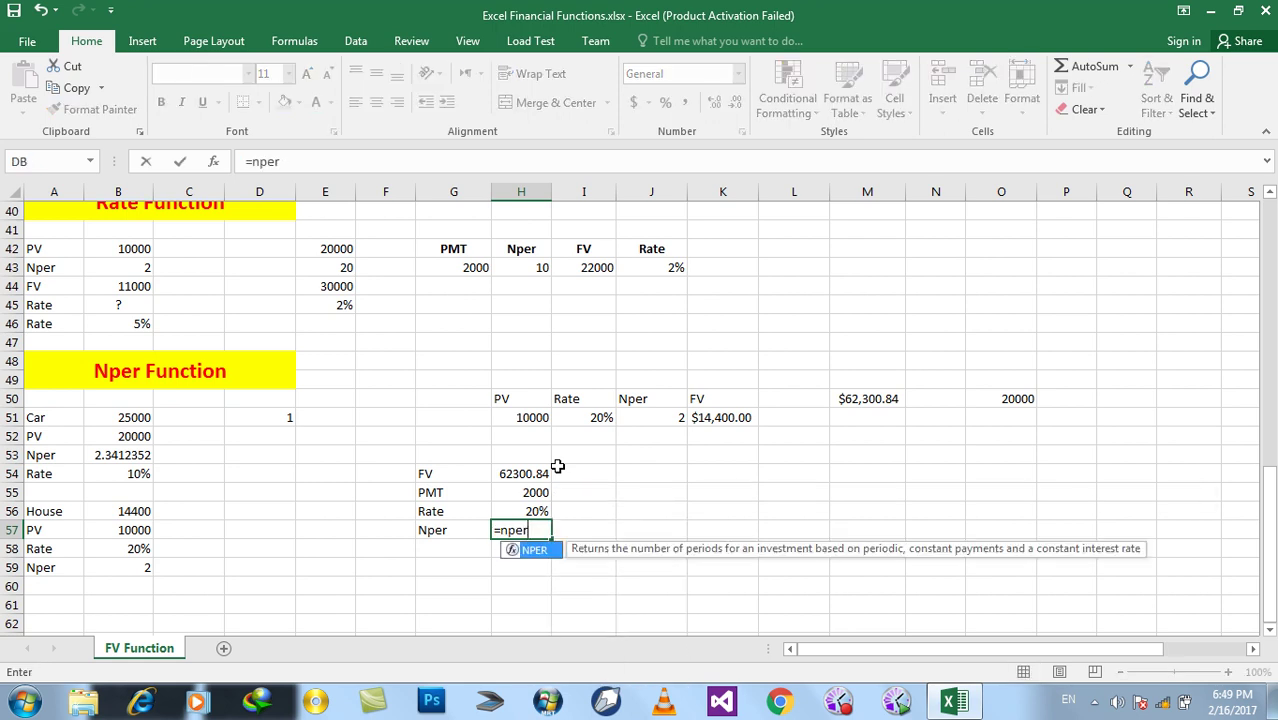
text(()
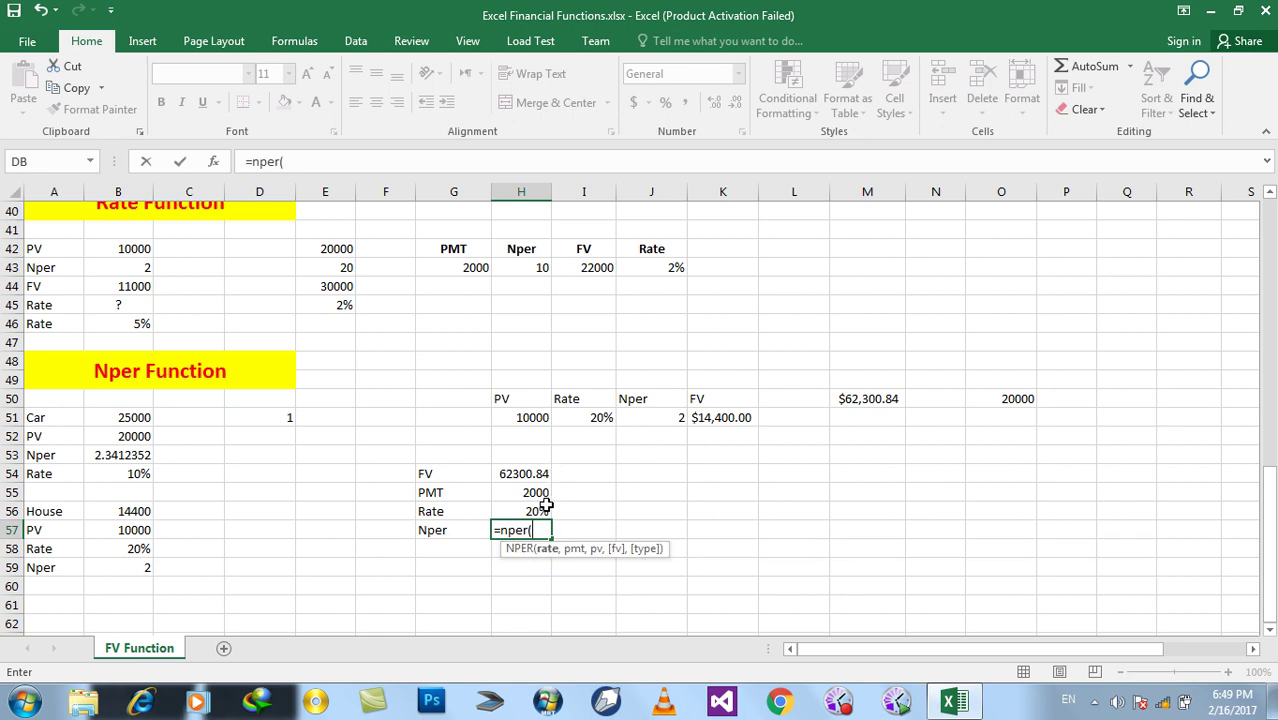
click(541, 510)
text(,-)
click(527, 492)
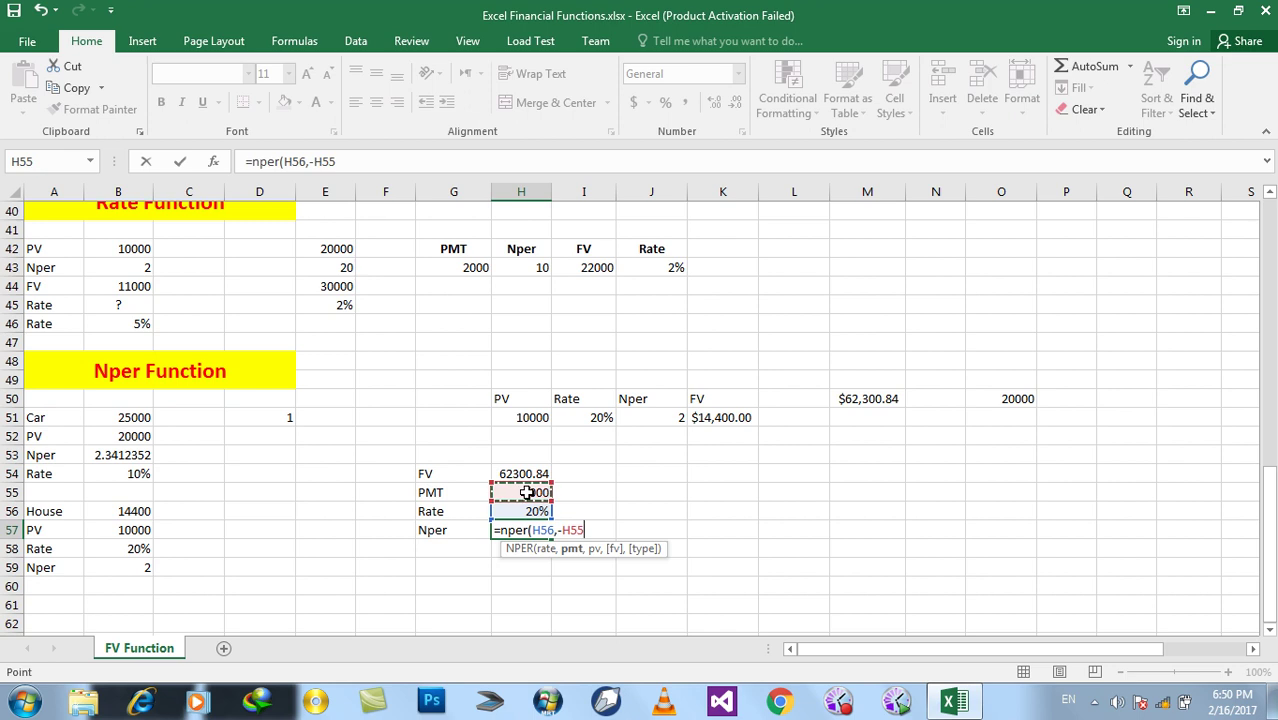
text(,0,)
click(519, 474)
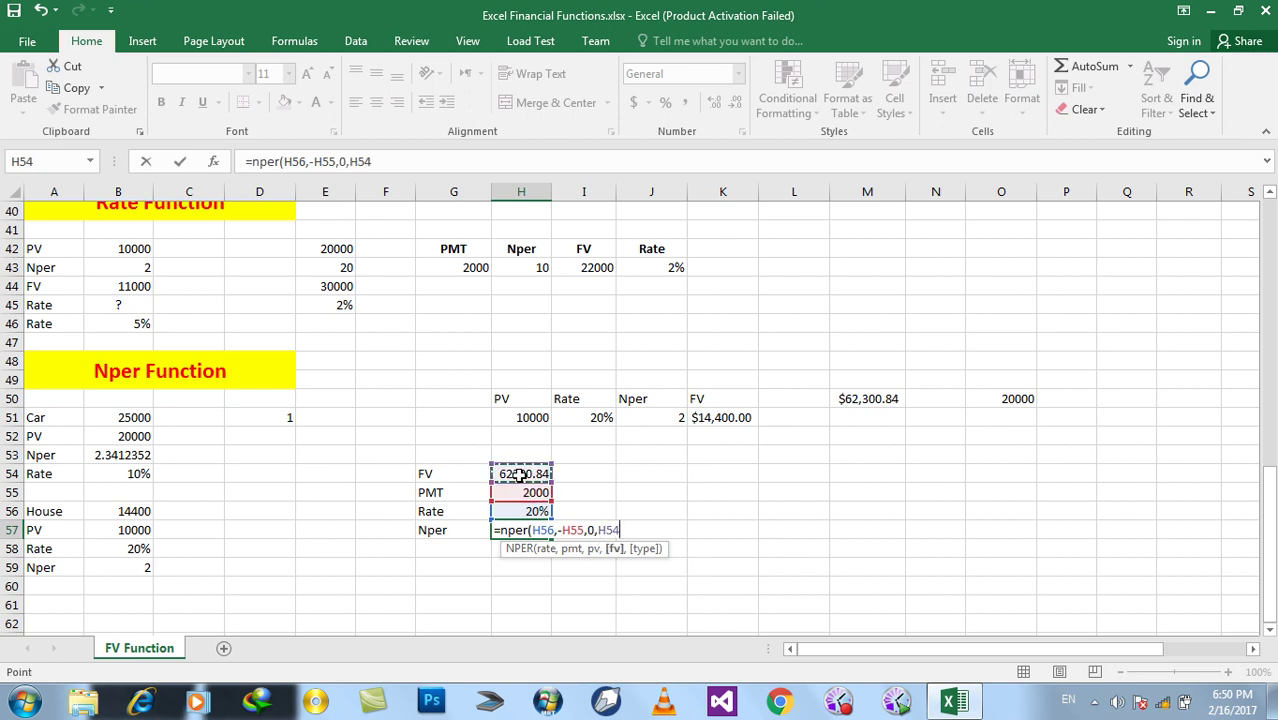
text(,1))
key(ctrl+Return)
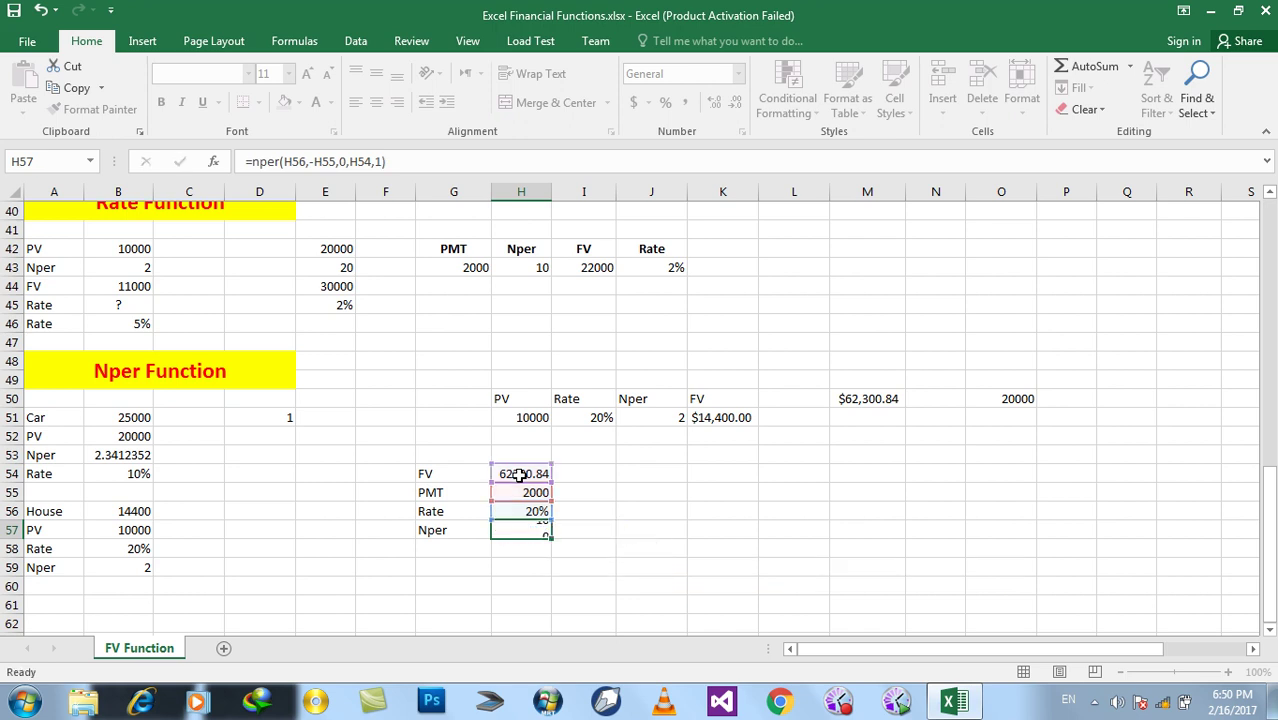
key(Return)
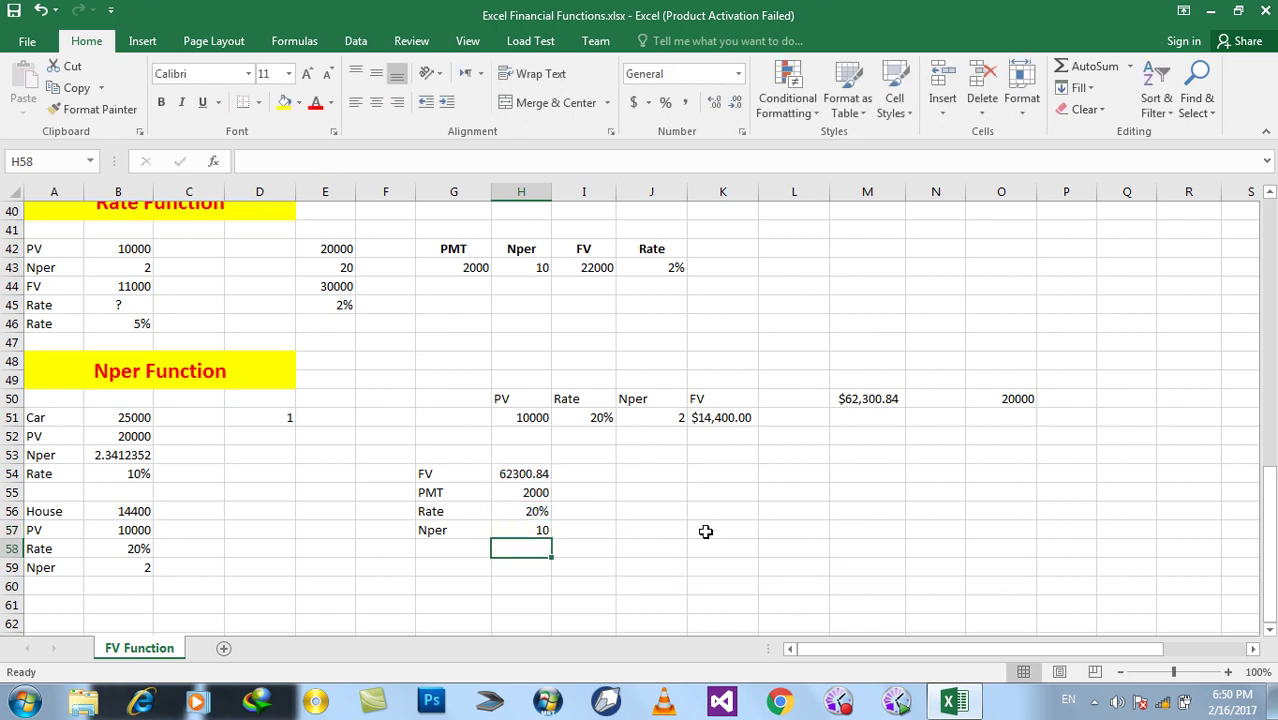